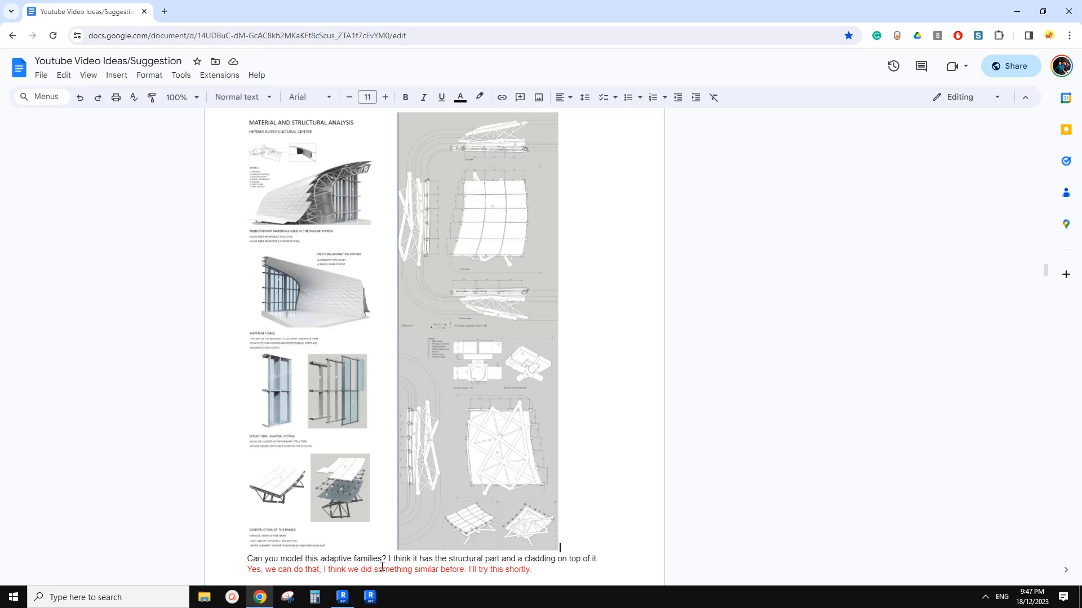
Step: Switch to Revit and create a new family from the Metric Generic Model Pattern Based template
{"action": "left_click", "coordinate": [342, 597]}
{"action": "middle_click_drag", "start_coordinate": [421, 393], "coordinate": [509, 353]}
{"action": "scroll", "coordinate": [507, 343], "scroll_direction": "down", "scroll_amount": 1}
{"action": "key", "text": "Escape"}
{"action": "middle_click_drag", "start_coordinate": [381, 313], "coordinate": [371, 321], "text": "shift"}
{"action": "left_click", "coordinate": [254, 103]}
{"action": "left_click", "coordinate": [77, 242]}
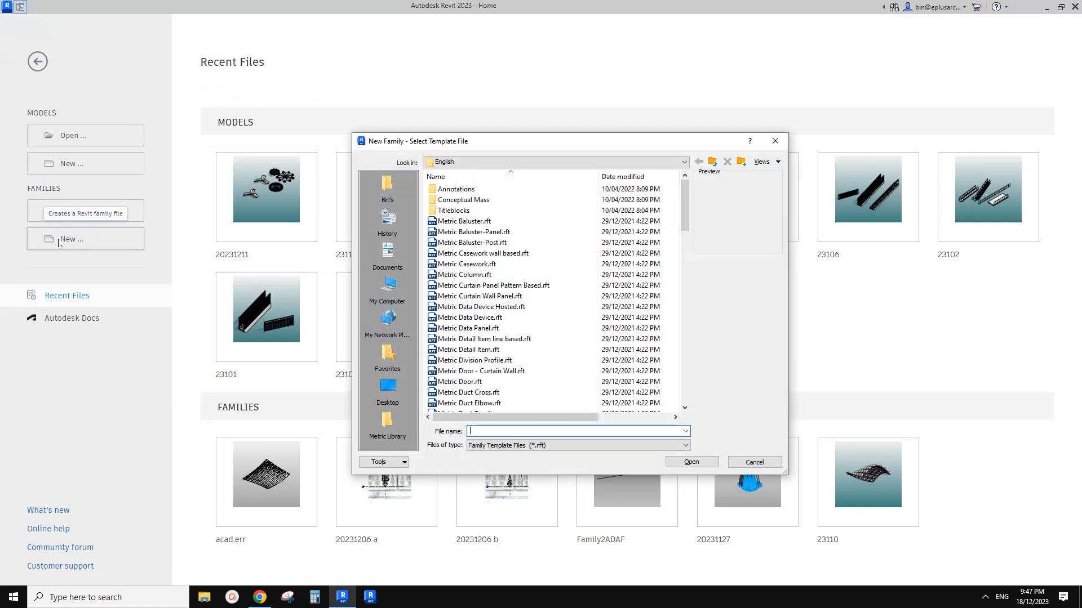
{"action": "left_click", "coordinate": [526, 286]}
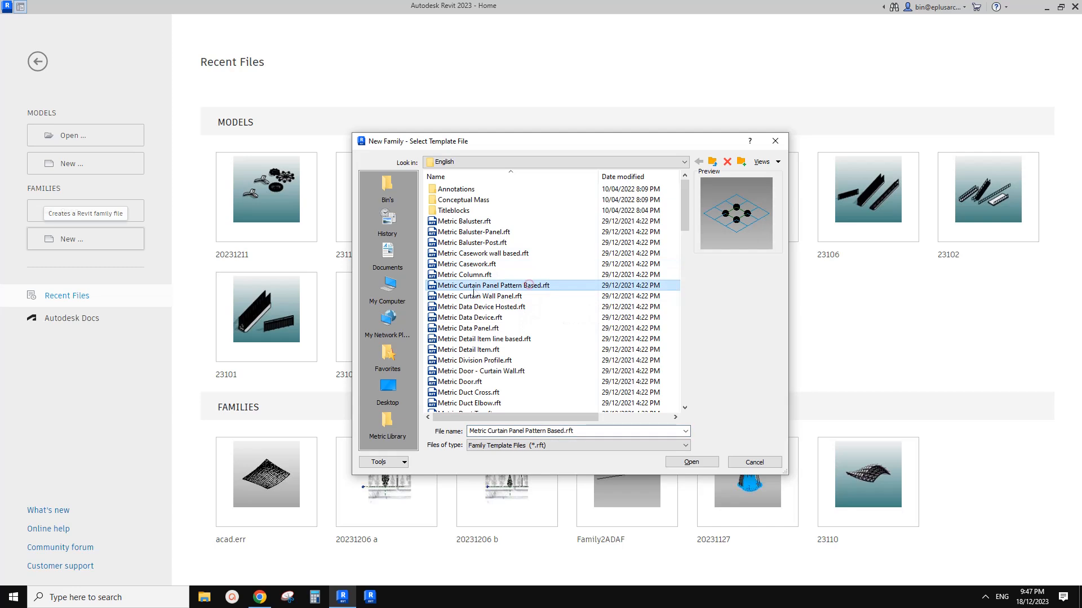
{"action": "left_click_drag", "start_coordinate": [686, 219], "coordinate": [686, 292]}
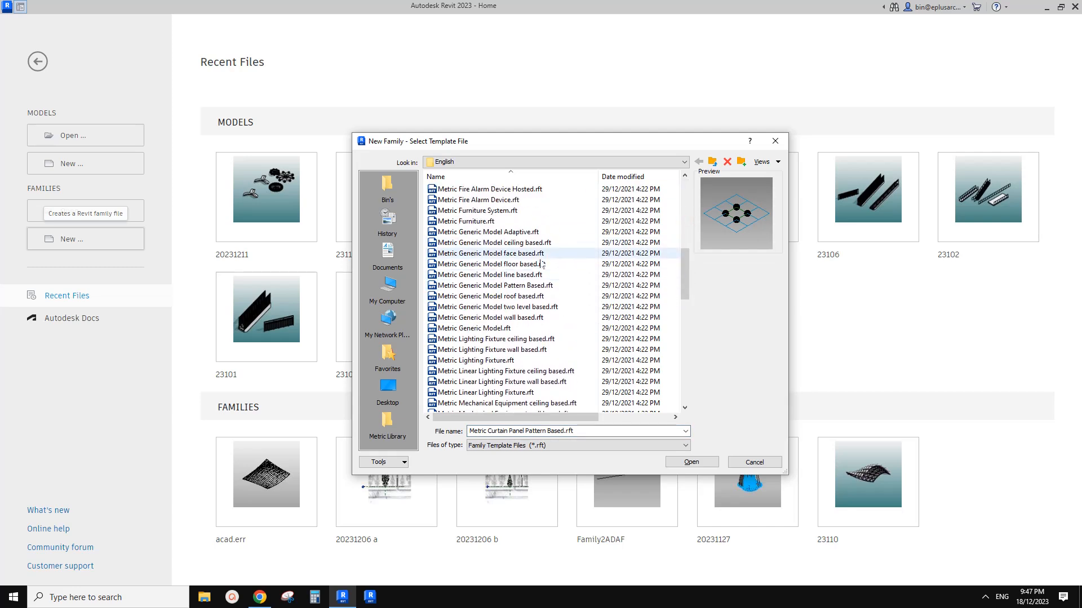
{"action": "left_click", "coordinate": [516, 286]}
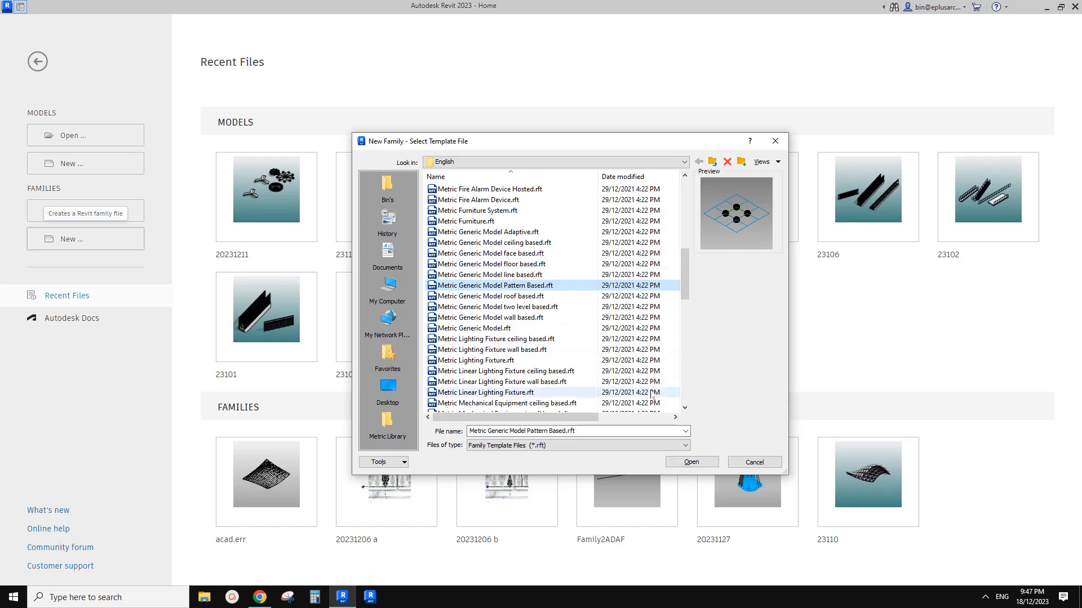
{"action": "left_click", "coordinate": [696, 460]}
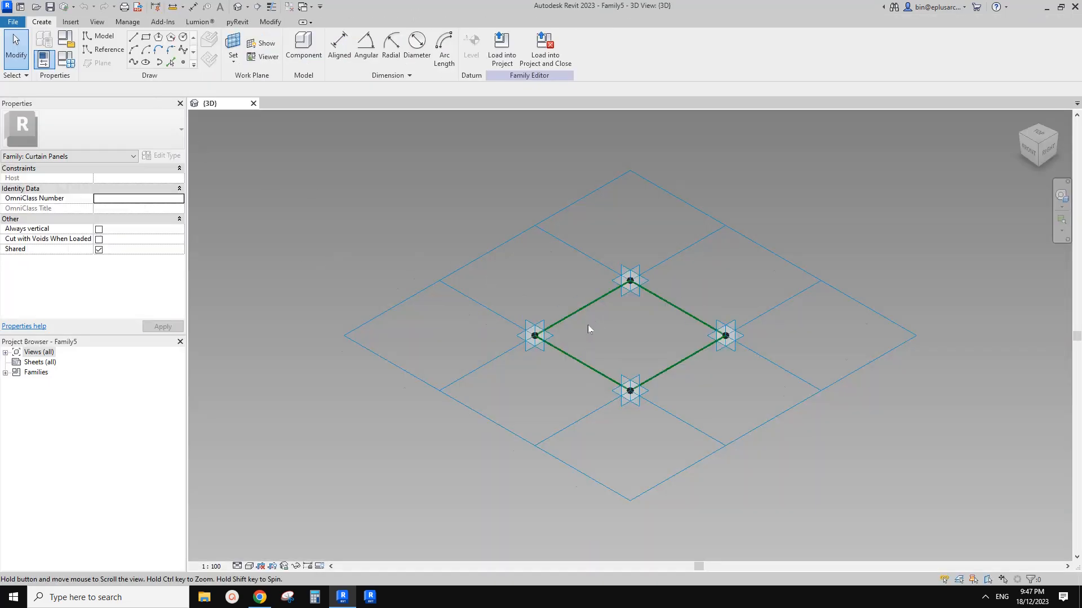
Step: Look through the available categories in the Family Category and Parameters settings, leaving the category as it is
{"action": "middle_click_drag", "start_coordinate": [587, 326], "coordinate": [309, 254]}
{"action": "left_click", "coordinate": [64, 41]}
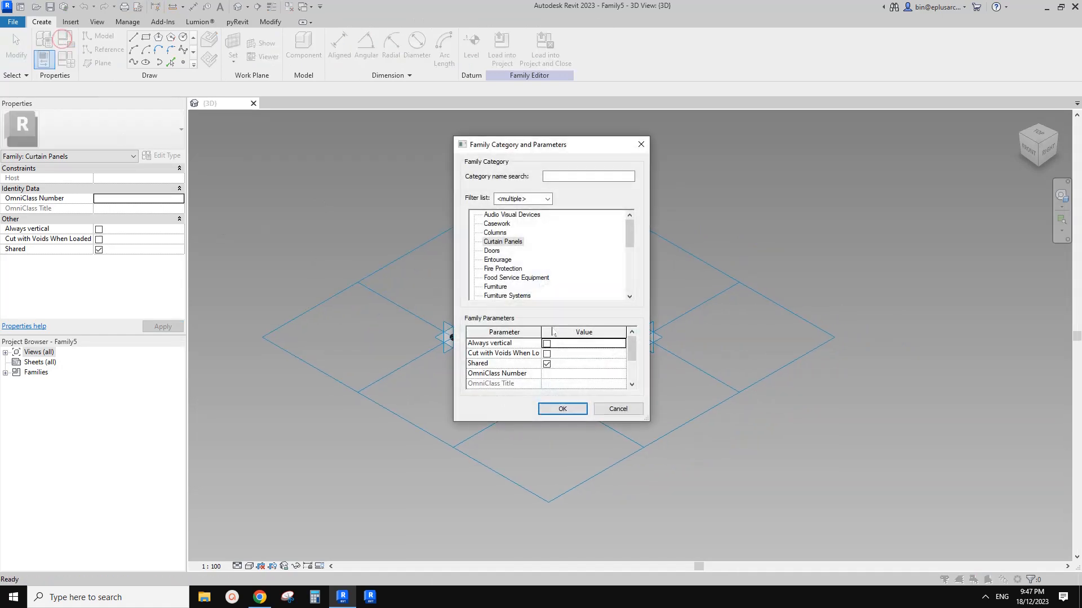
{"action": "left_click_drag", "start_coordinate": [631, 239], "coordinate": [631, 267]}
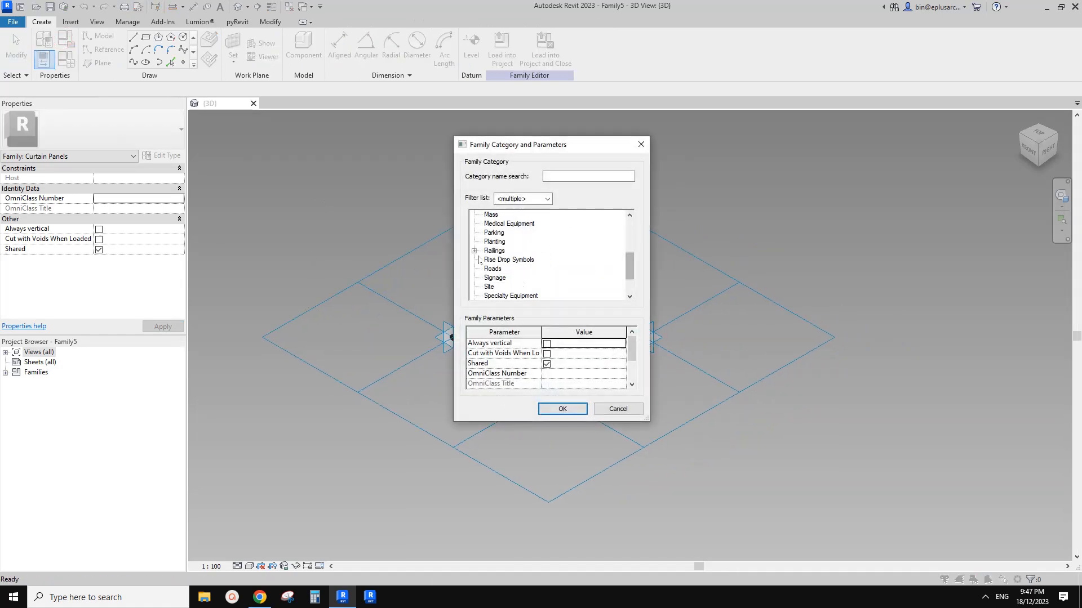
{"action": "key", "text": "Escape"}
{"action": "middle_click_drag", "start_coordinate": [506, 306], "coordinate": [506, 319]}
{"action": "scroll", "coordinate": [485, 332], "scroll_direction": "up", "scroll_amount": 2}
{"action": "scroll", "coordinate": [462, 309], "scroll_direction": "down", "scroll_amount": 1}
Step: Inspect the tile pattern grid's type and spacing properties, and the four adaptive points at the corners of its central cell
{"action": "left_click", "coordinate": [389, 252]}
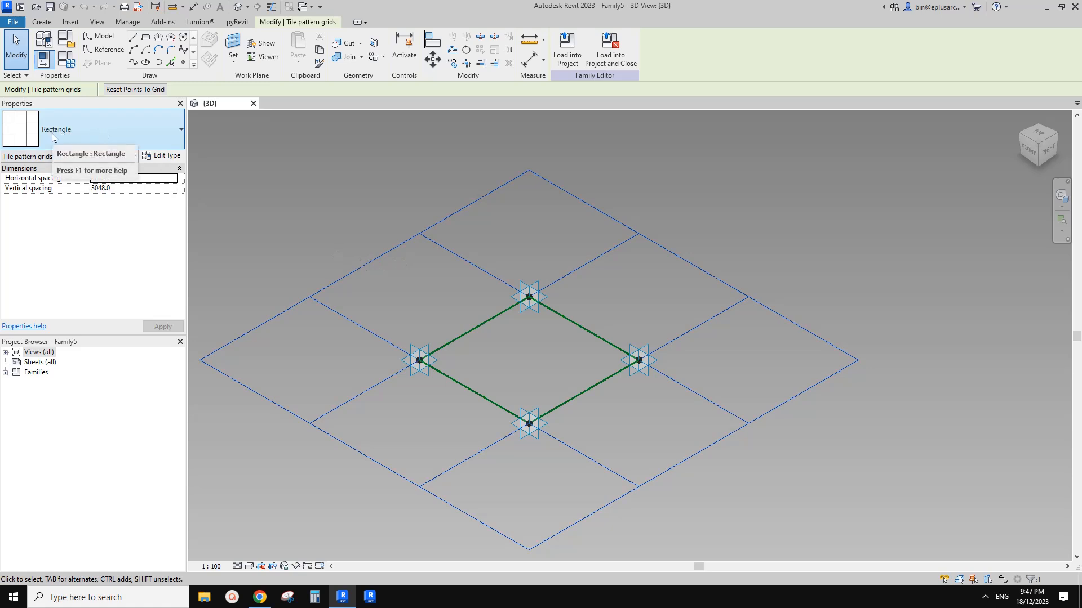
{"action": "middle_click_drag", "start_coordinate": [499, 274], "coordinate": [476, 275]}
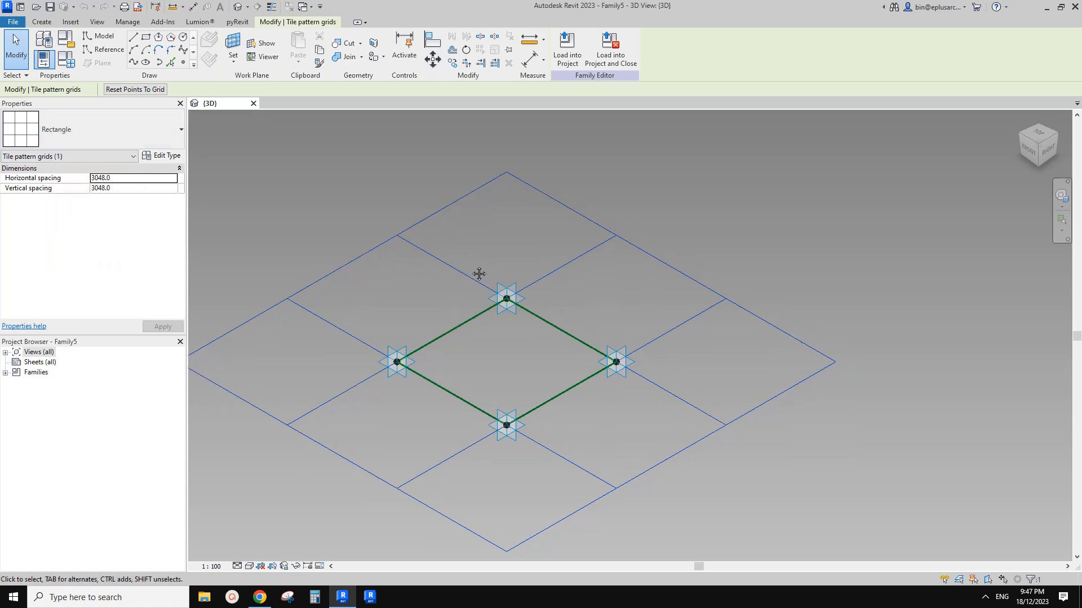
{"action": "scroll", "coordinate": [521, 346], "scroll_direction": "up", "scroll_amount": 1}
{"action": "left_click", "coordinate": [551, 356]}
{"action": "middle_click_drag", "start_coordinate": [551, 356], "coordinate": [507, 358], "text": "shift"}
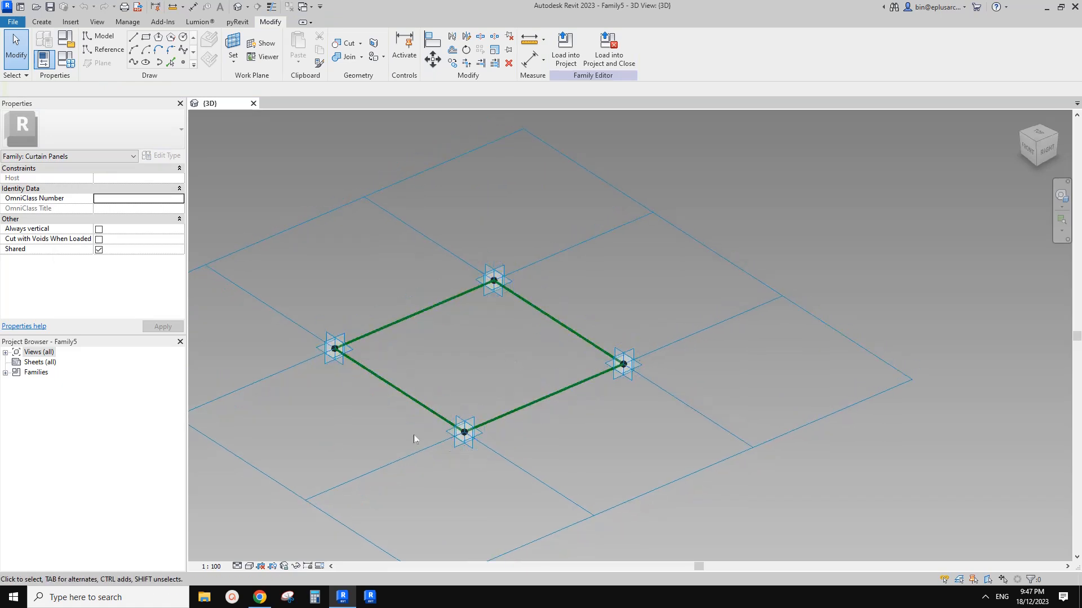
{"action": "middle_click_drag", "start_coordinate": [474, 291], "coordinate": [490, 302], "text": "shift"}
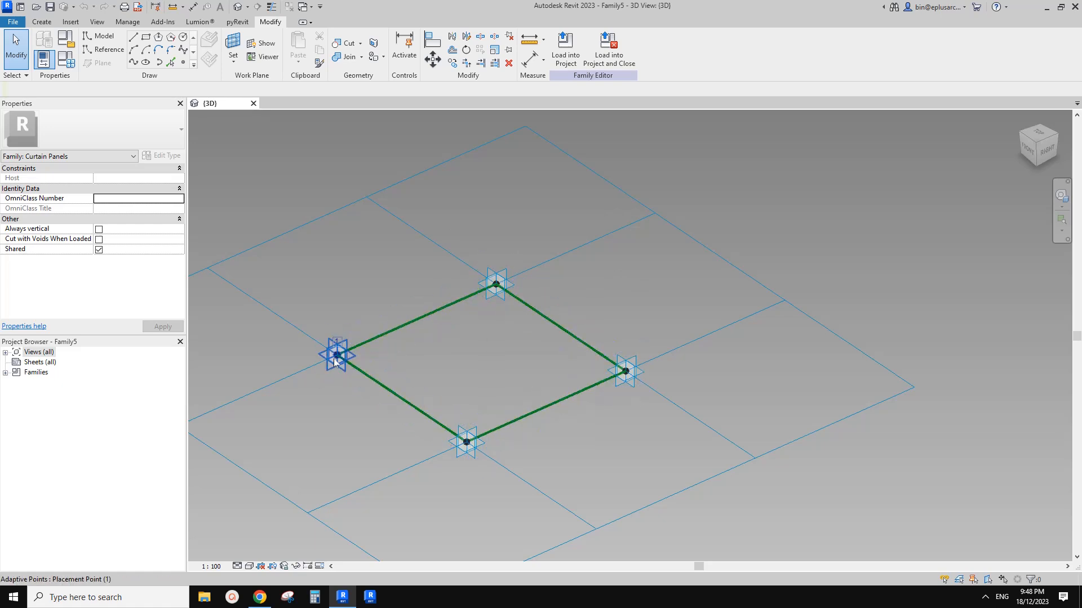
Step: Check the cladding panel and structure reference drawings in the Google Docs document, and return to the Revit family
{"action": "left_click", "coordinate": [266, 600]}
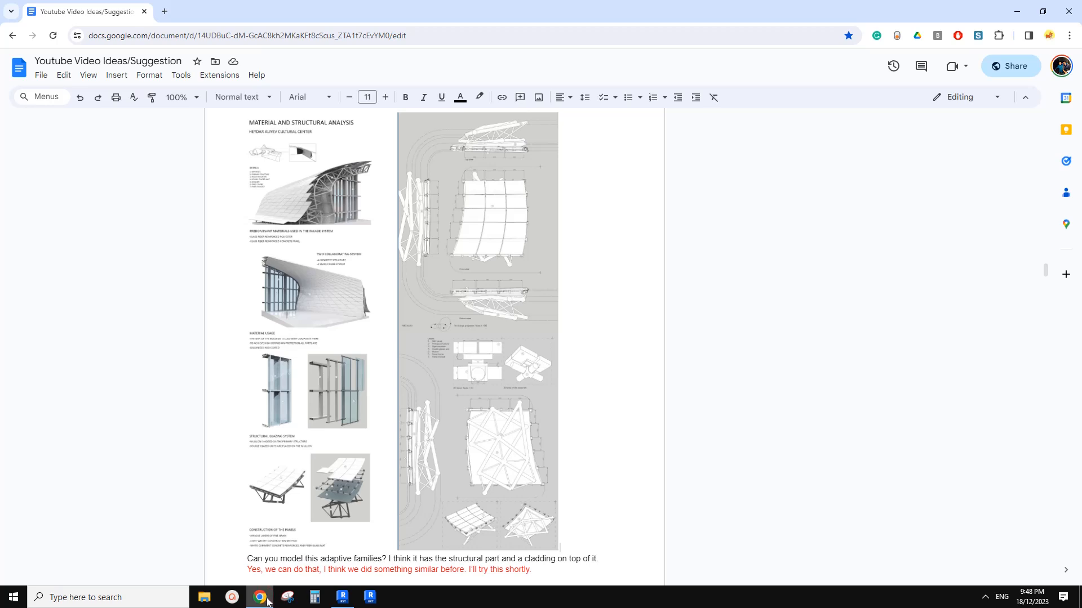
{"action": "left_click", "coordinate": [267, 600]}
{"action": "middle_click_drag", "start_coordinate": [524, 372], "coordinate": [445, 395], "text": "shift"}
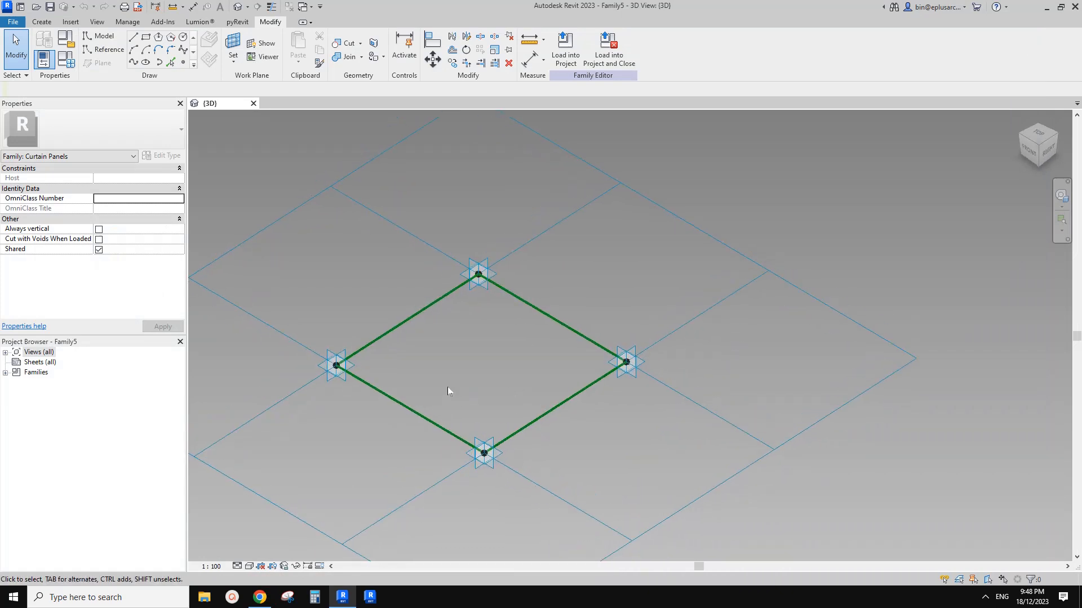
{"action": "middle_click_drag", "start_coordinate": [450, 380], "coordinate": [423, 369], "text": "shift"}
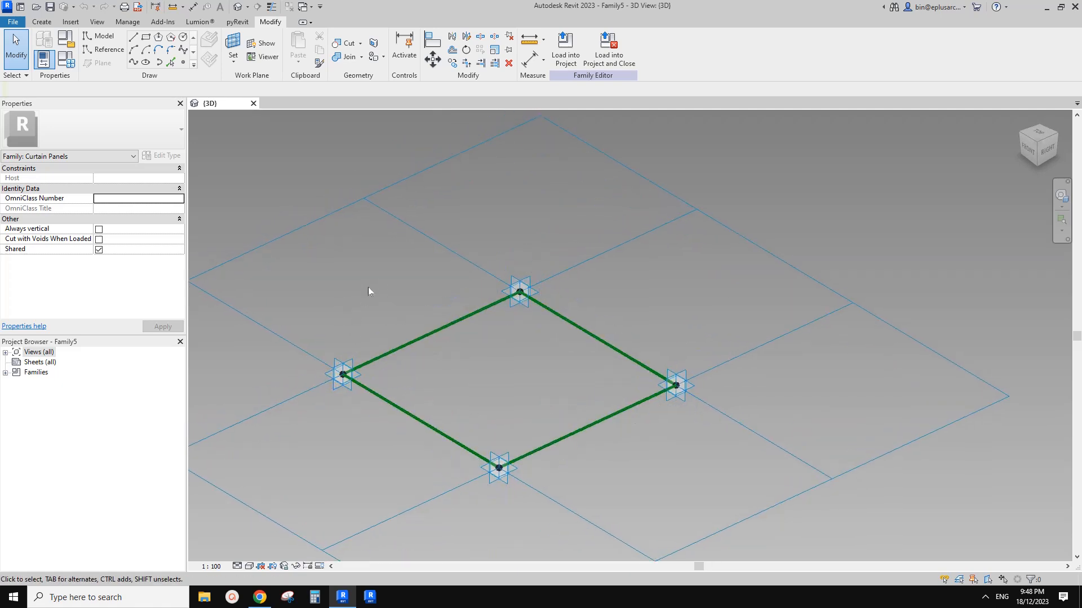
Step: Place a reference point on each of the four adaptive points, setting that corner's horizontal plane as the work plane first
{"action": "left_click", "coordinate": [182, 63]}
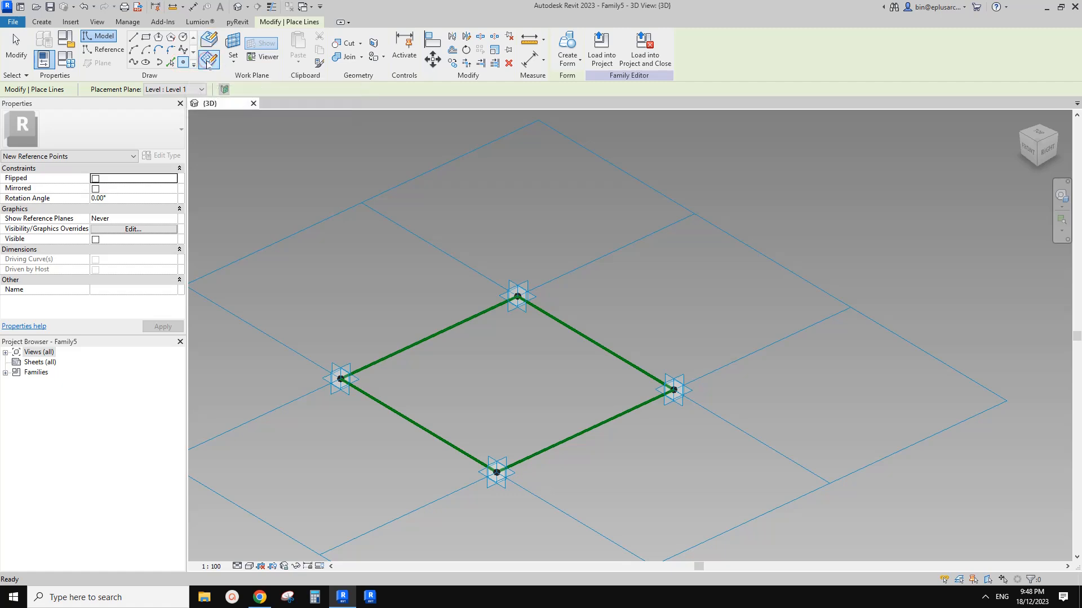
{"action": "key", "text": "Escape"}
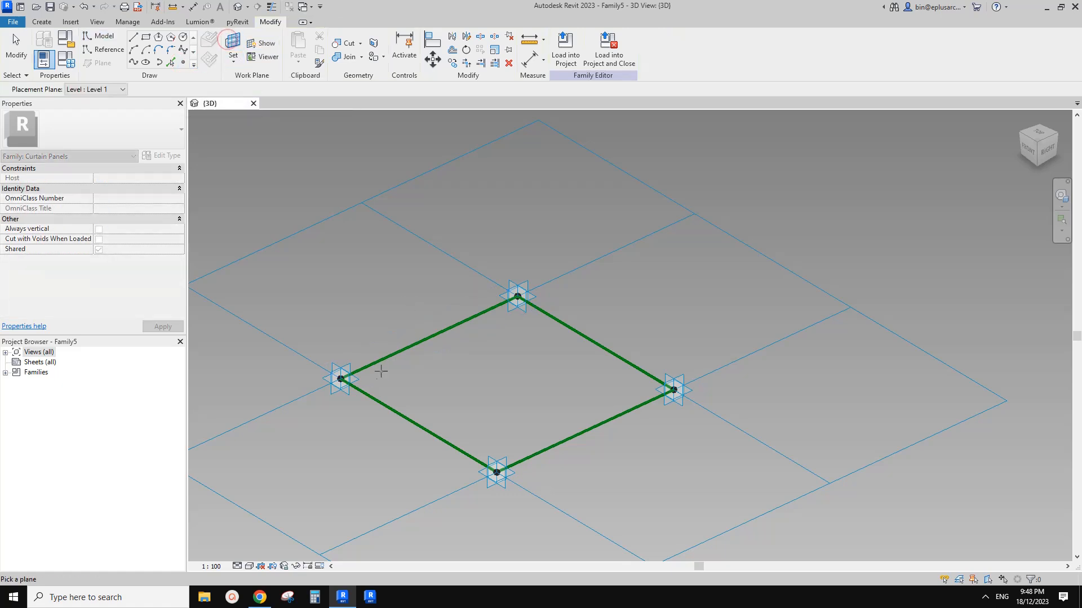
{"action": "key", "text": "Return"}
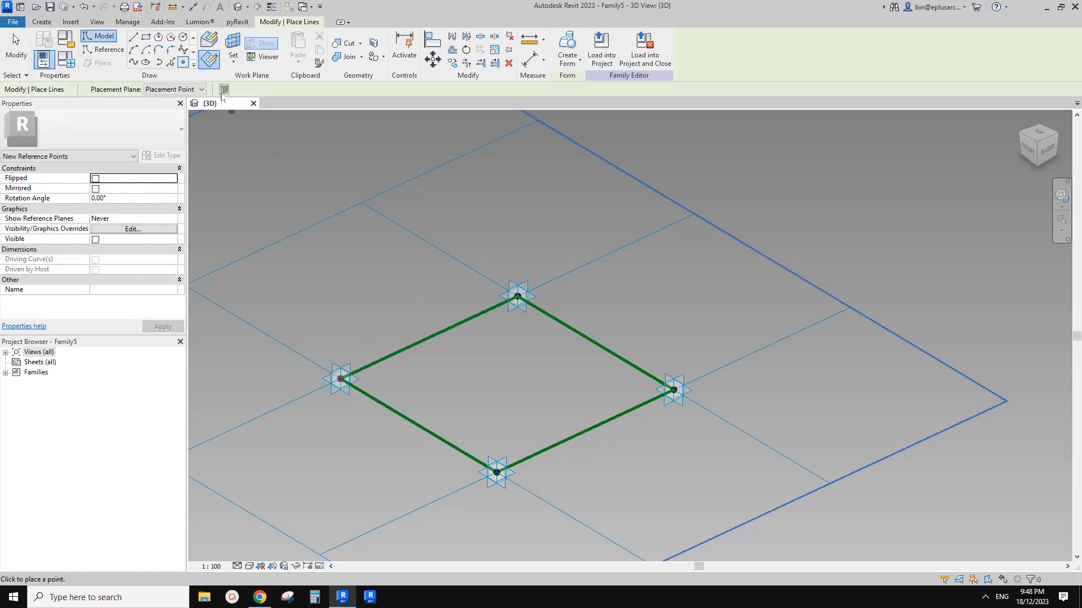
{"action": "key", "text": "Escape"}
{"action": "left_click", "coordinate": [233, 45]}
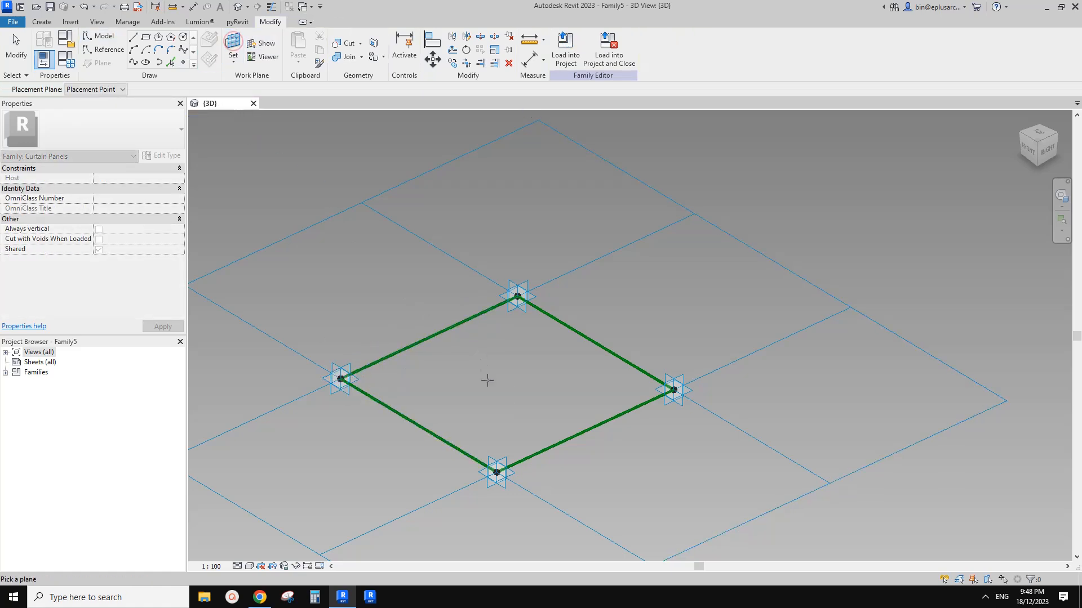
{"action": "left_click", "coordinate": [510, 471]}
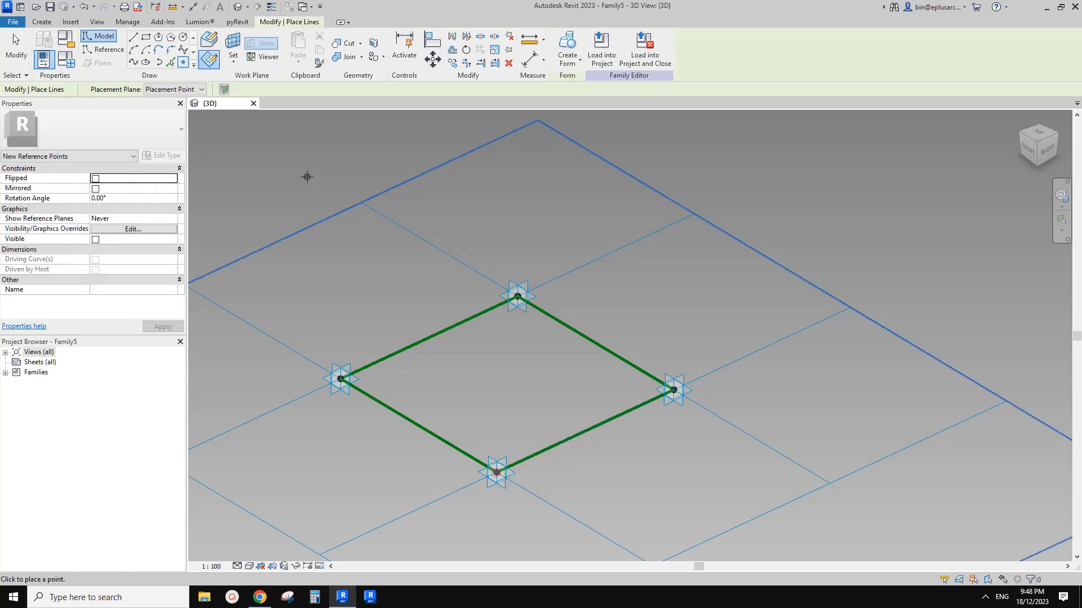
{"action": "left_click", "coordinate": [234, 46]}
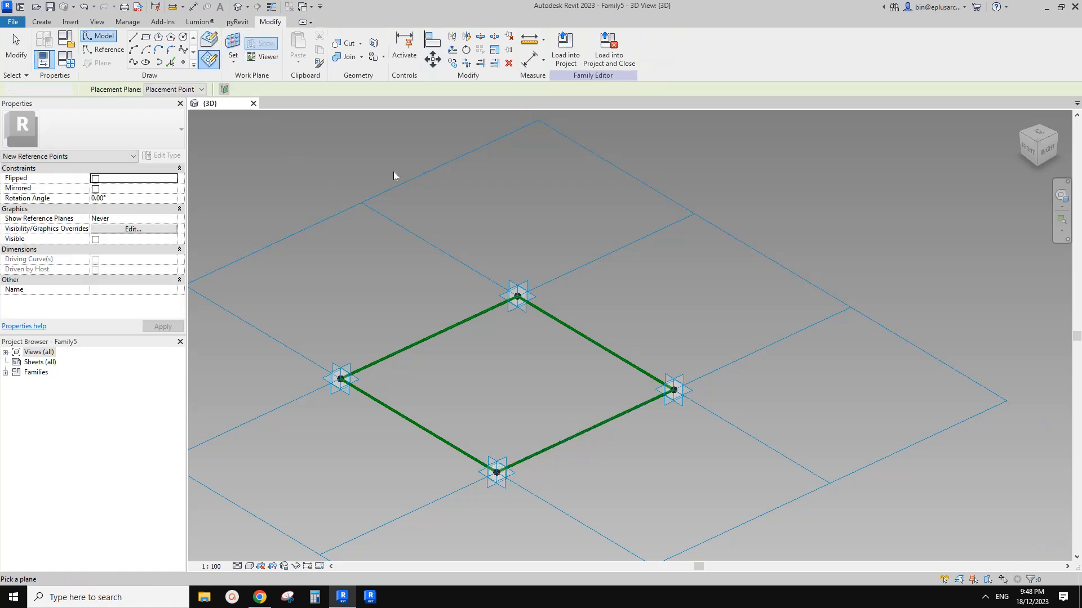
{"action": "left_click", "coordinate": [686, 390]}
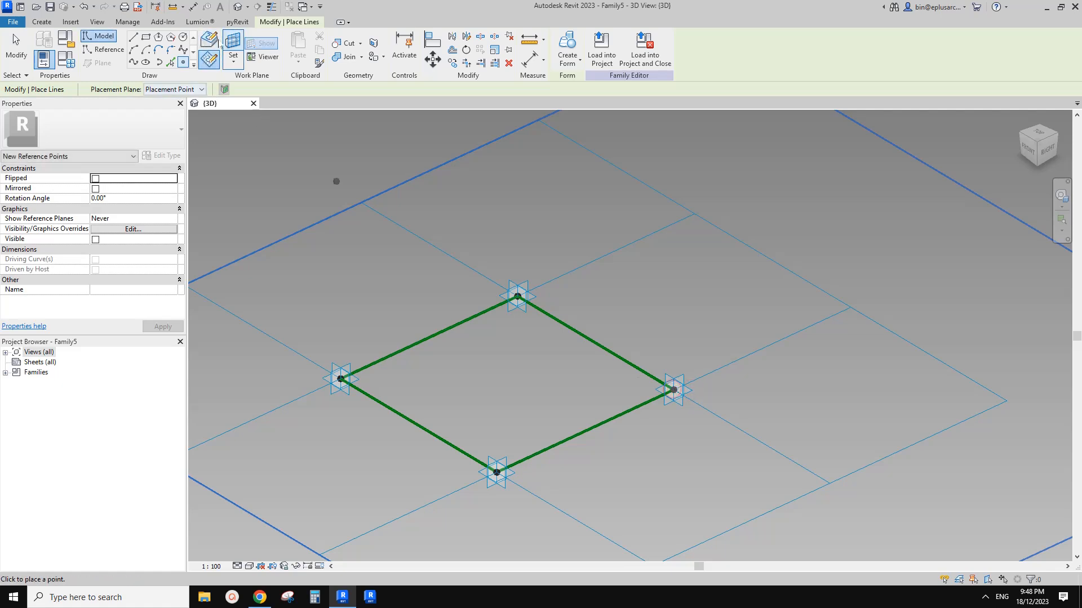
{"action": "left_click", "coordinate": [518, 294]}
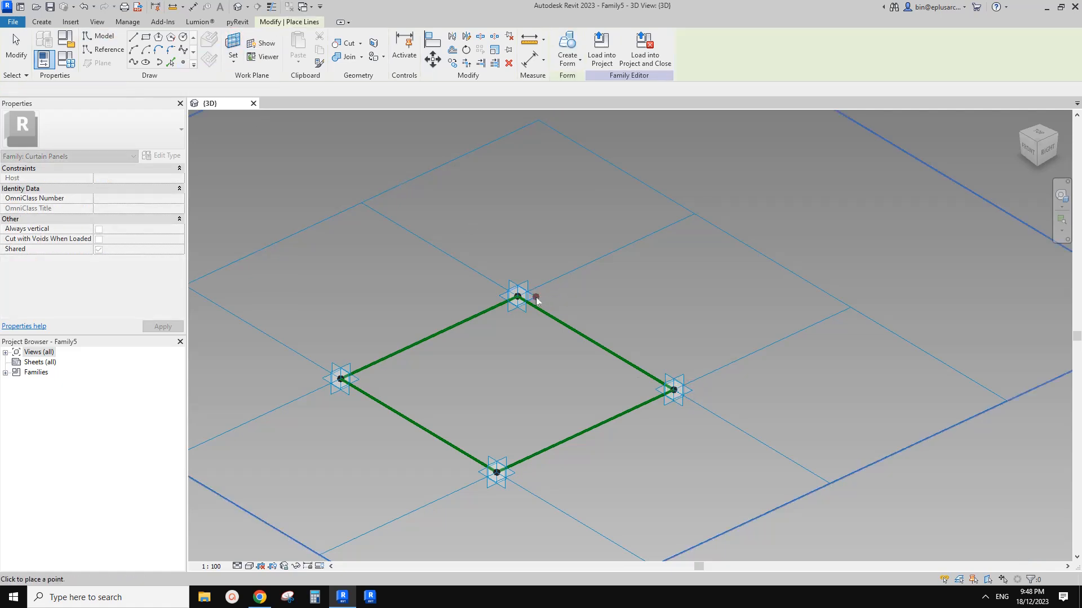
{"action": "middle_click_drag", "start_coordinate": [471, 369], "coordinate": [441, 365]}
{"action": "key", "text": "Escape"}
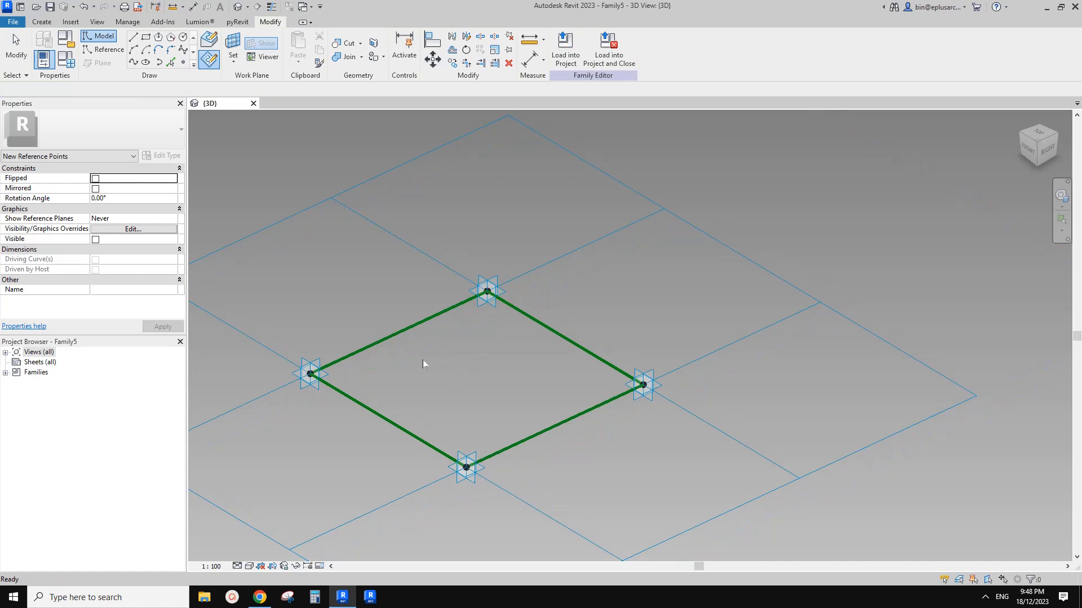
{"action": "left_click", "coordinate": [311, 373]}
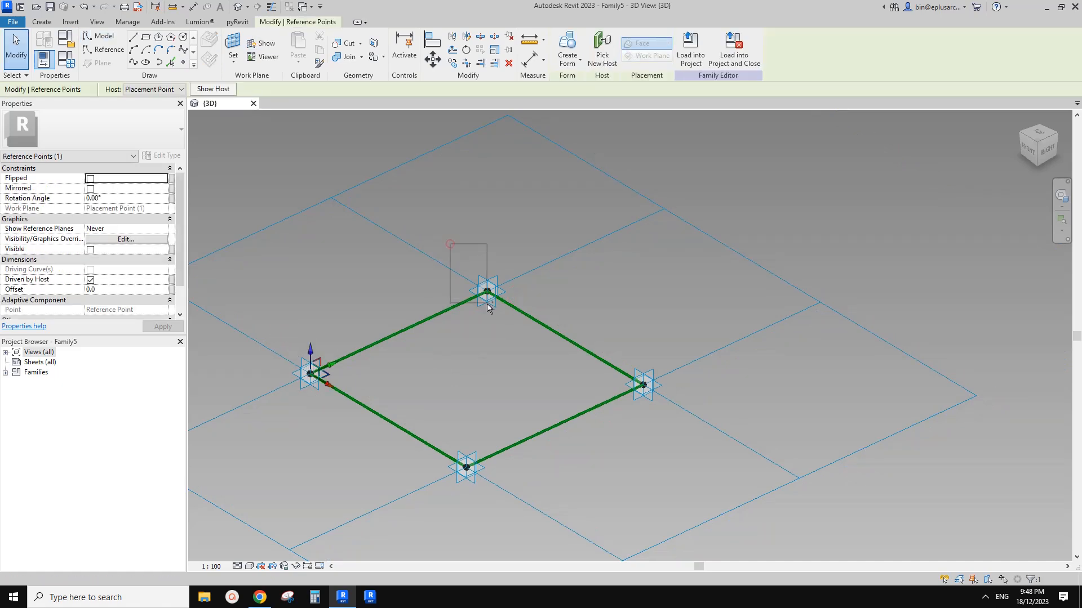
{"action": "left_click_drag", "start_coordinate": [433, 420], "coordinate": [472, 483], "text": "ctrl"}
{"action": "left_click", "coordinate": [426, 368]}
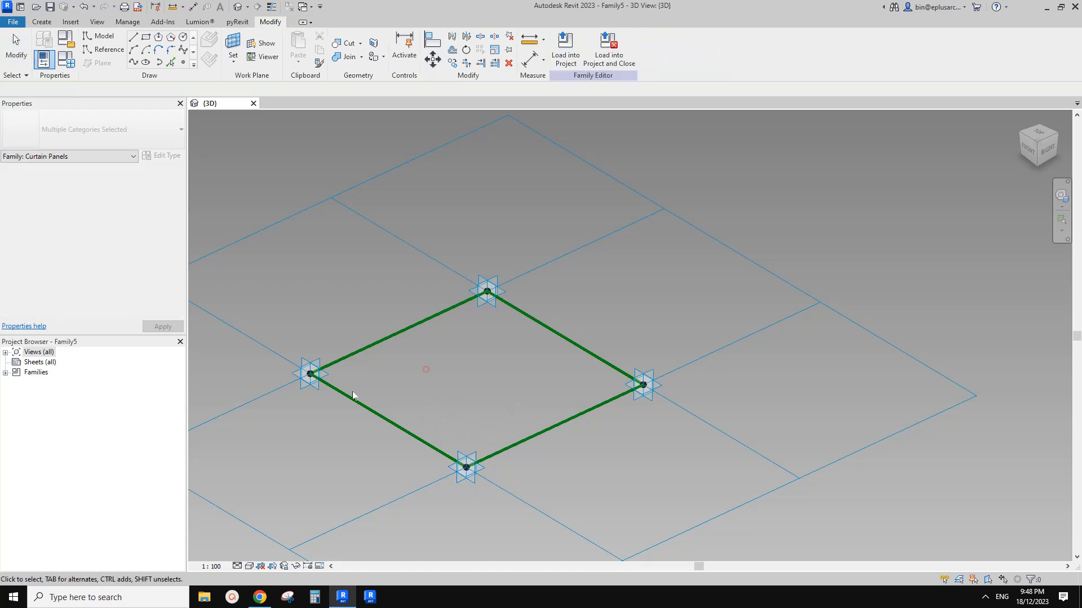
Step: Temporarily hide the four adaptive points at the corners of the central cell
{"action": "left_click", "coordinate": [315, 387]}
{"action": "left_click", "coordinate": [511, 298], "text": "ctrl"}
{"action": "left_click", "coordinate": [471, 482], "text": "ctrl"}
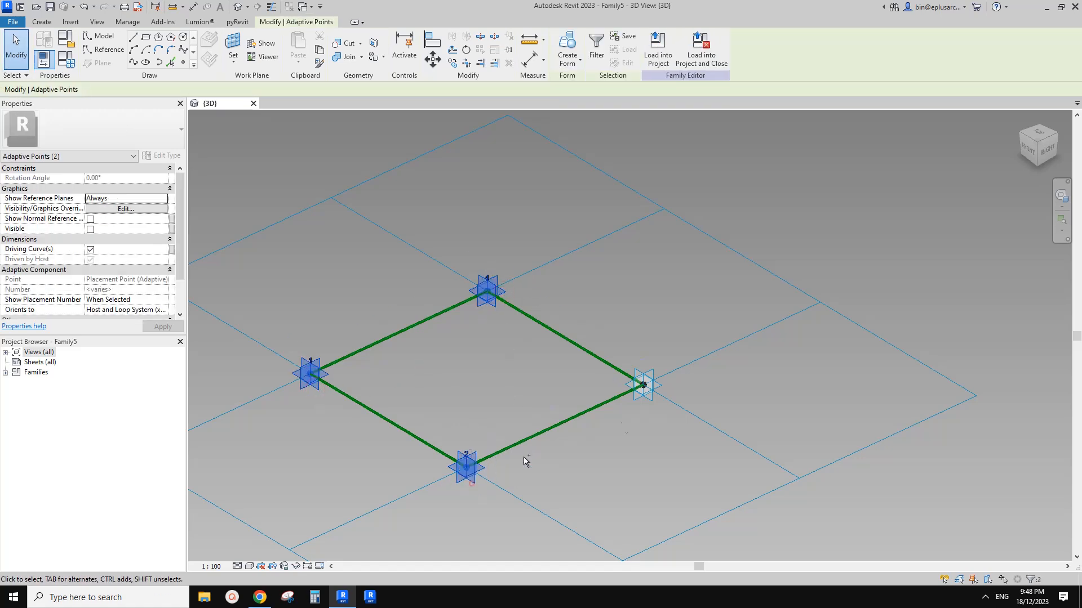
{"action": "left_click", "coordinate": [649, 401], "text": "ctrl"}
{"action": "middle_click_drag", "start_coordinate": [488, 364], "coordinate": [486, 367]}
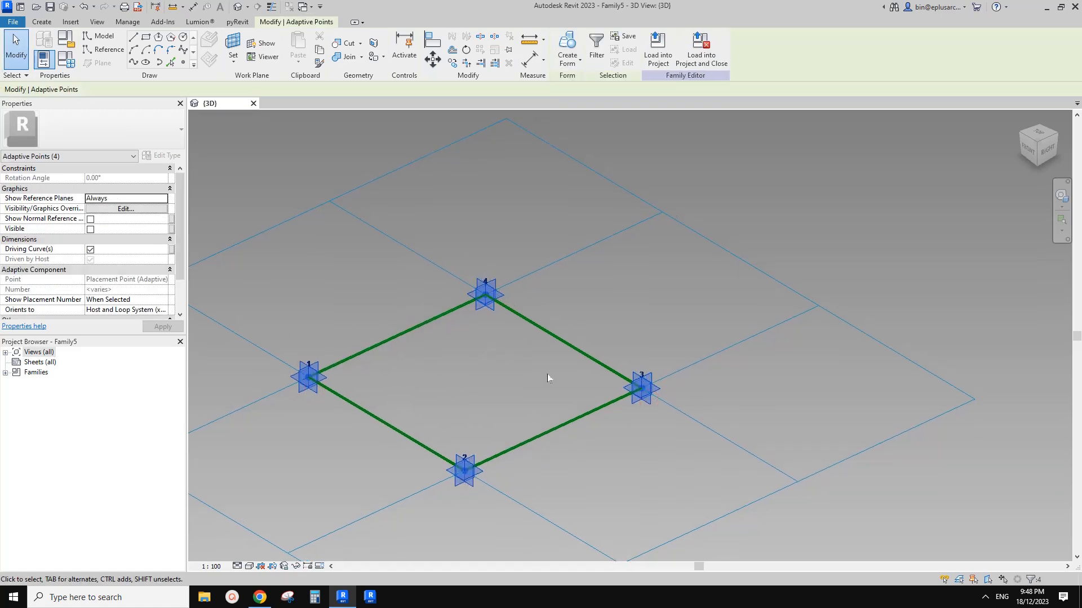
{"action": "key", "text": "h"}
{"action": "key", "text": "h"}
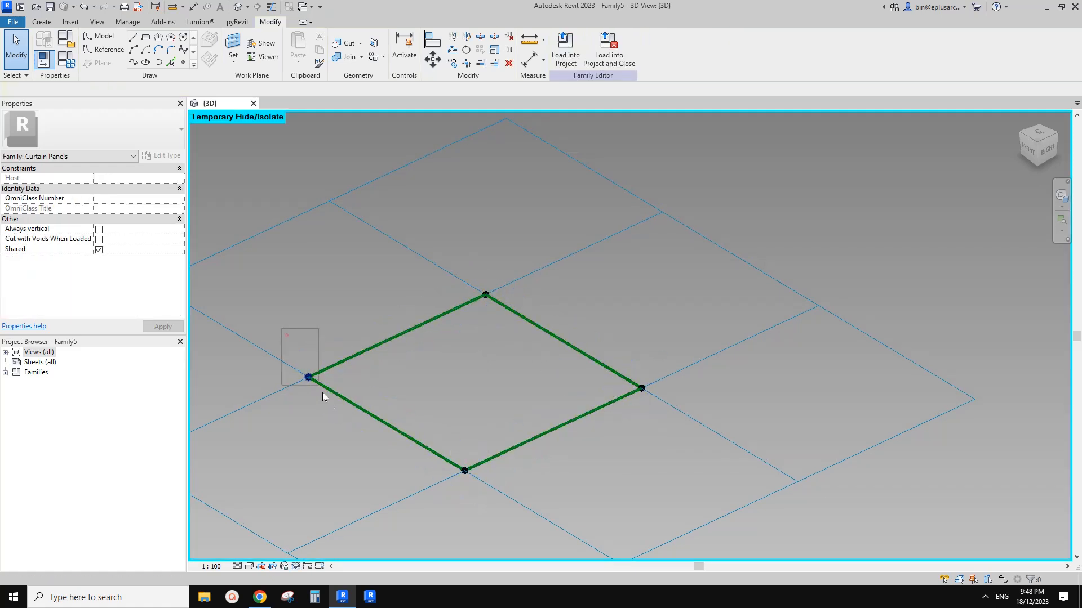
Step: Set the offset of the four hosted corner reference points to 600 mm
{"action": "left_click", "coordinate": [308, 377]}
{"action": "left_click", "coordinate": [486, 295], "text": "ctrl"}
{"action": "left_click", "coordinate": [464, 471], "text": "ctrl"}
{"action": "left_click_drag", "start_coordinate": [613, 326], "coordinate": [682, 450], "text": "ctrl"}
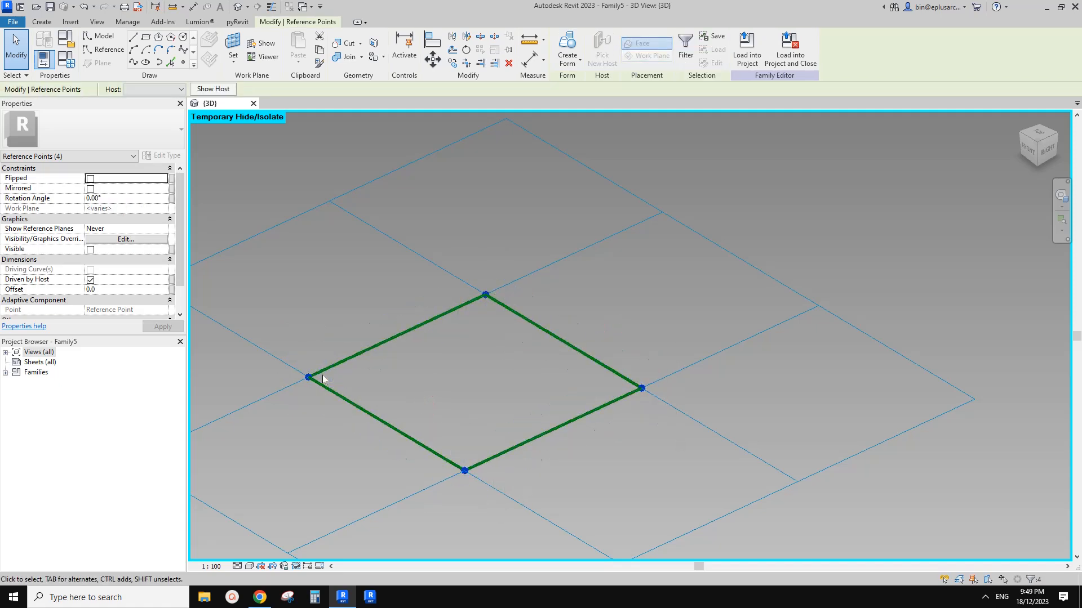
{"action": "middle_click_drag", "start_coordinate": [367, 309], "coordinate": [448, 319]}
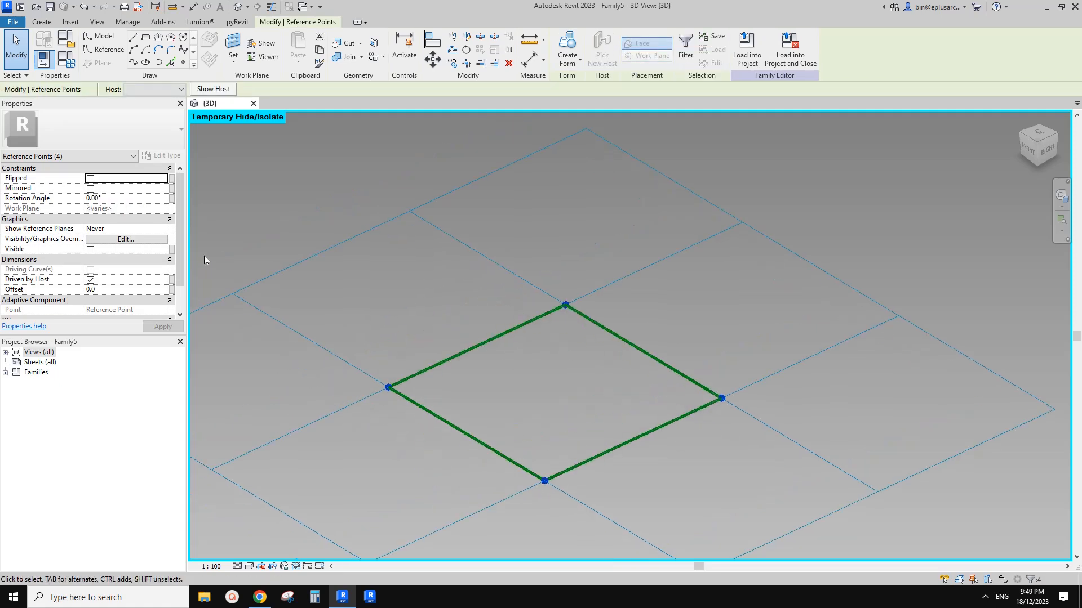
{"action": "left_click", "coordinate": [111, 290]}
{"action": "type", "text": "600"}
{"action": "middle_click_drag", "start_coordinate": [467, 247], "coordinate": [504, 324], "text": "shift"}
{"action": "middle_click_drag", "start_coordinate": [411, 379], "coordinate": [482, 272], "text": "shift"}
Step: Link the four reference points' offset to a new type parameter named ofs1, grouped under Dimensions
{"action": "left_click", "coordinate": [172, 289]}
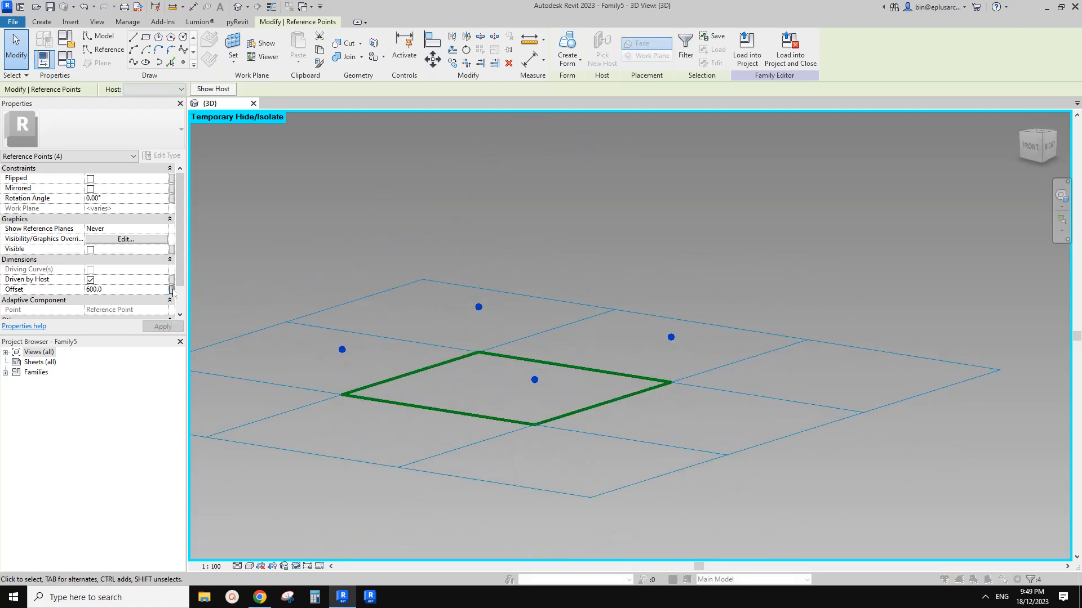
{"action": "left_click", "coordinate": [588, 387]}
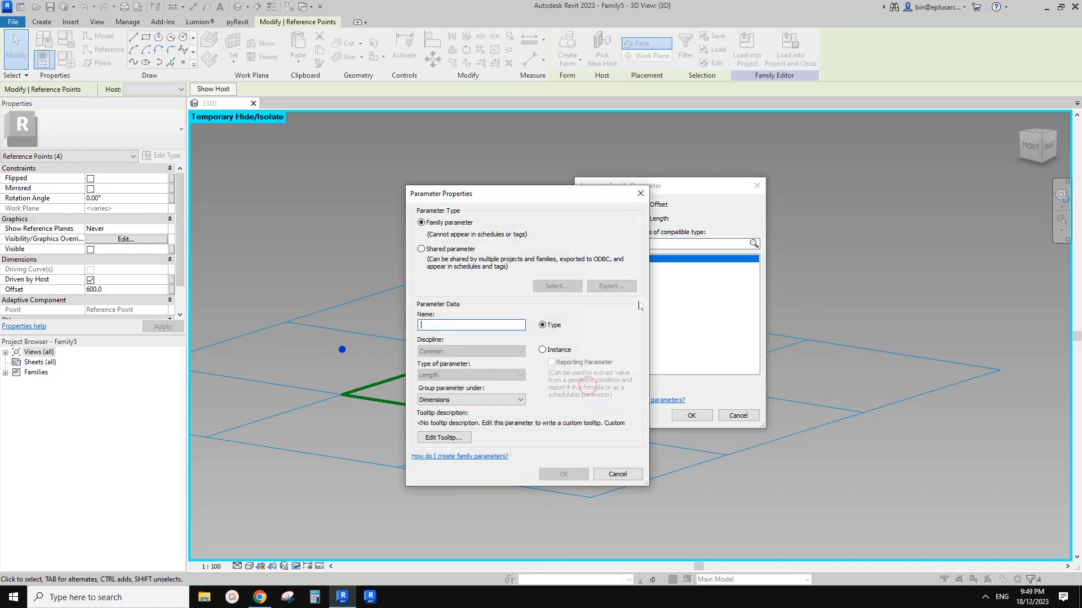
{"action": "type", "text": "ofs1"}
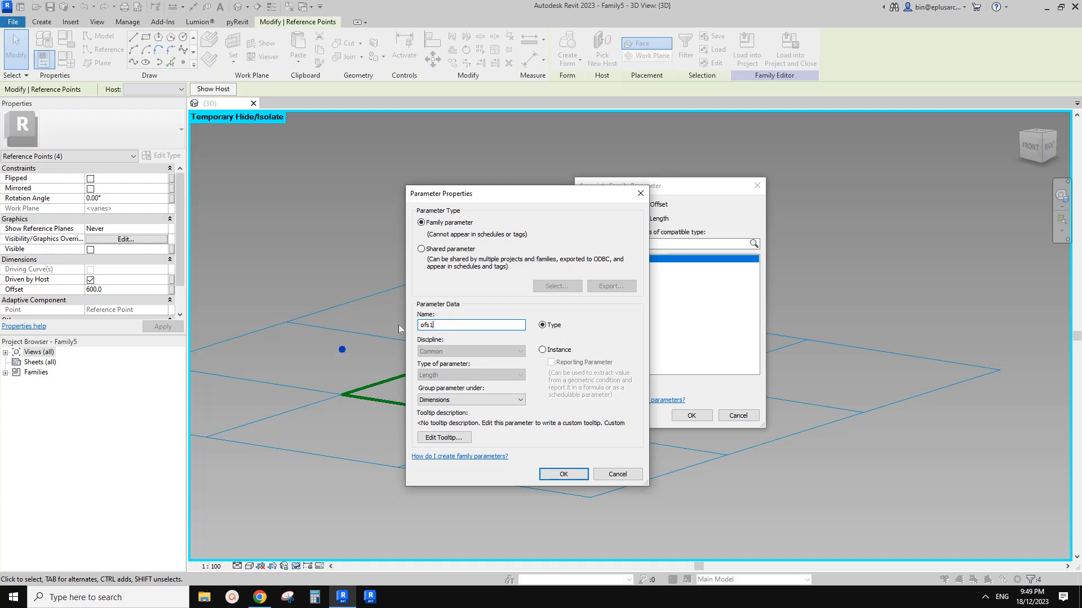
{"action": "left_click", "coordinate": [565, 475]}
{"action": "left_click", "coordinate": [692, 415]}
Step: Check the panel structure drawings in the Google Docs reference in Chrome, and return to the Revit family
{"action": "middle_click_drag", "start_coordinate": [556, 375], "coordinate": [507, 375], "text": "shift"}
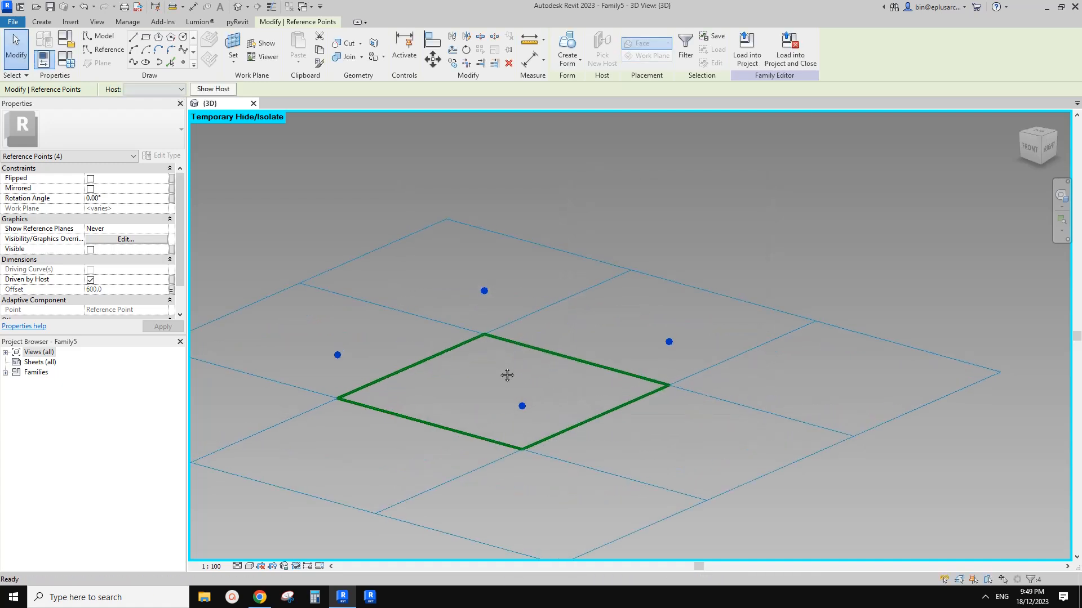
{"action": "left_click", "coordinate": [259, 598]}
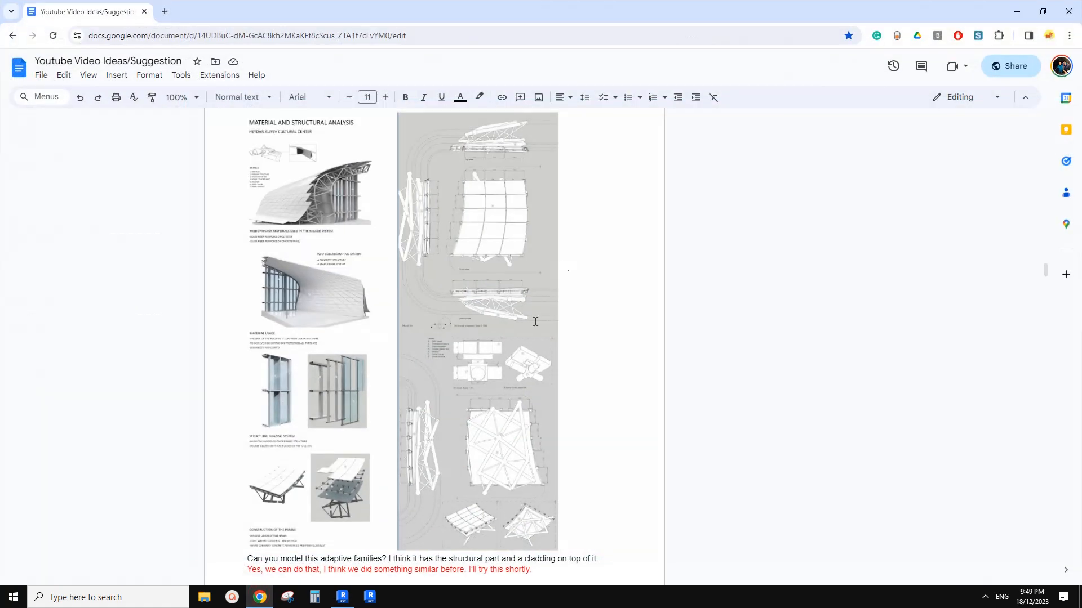
{"action": "left_click", "coordinate": [342, 597]}
Step: Connect the four offset reference points with lines through points to form a closed loop above the central cell
{"action": "middle_click_drag", "start_coordinate": [459, 407], "coordinate": [389, 338], "text": "shift"}
{"action": "left_click_drag", "start_coordinate": [307, 307], "coordinate": [429, 366]}
{"action": "left_click", "coordinate": [134, 63]}
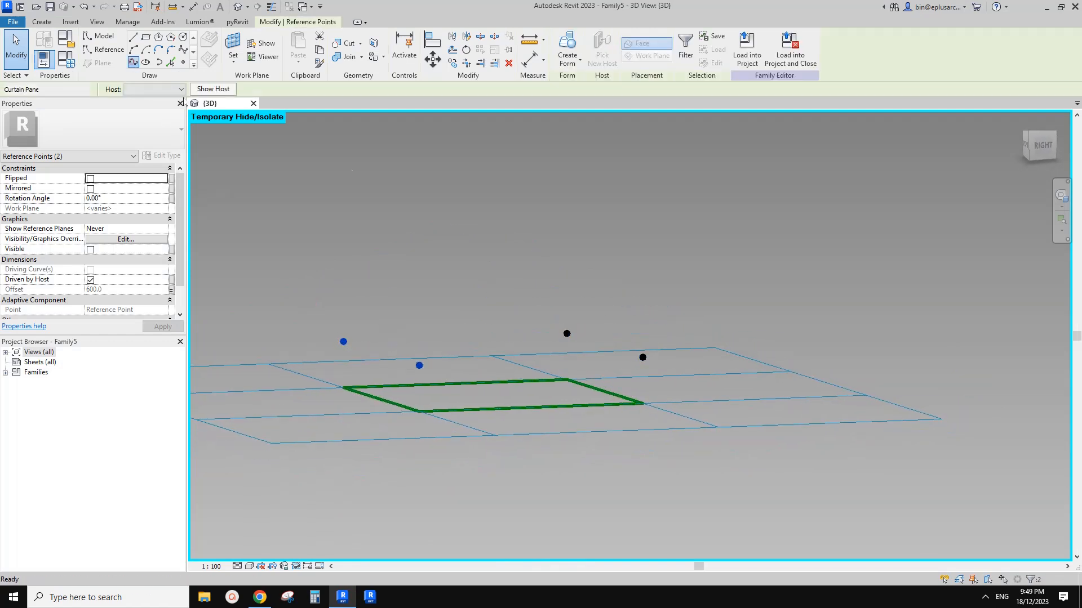
{"action": "middle_click_drag", "start_coordinate": [369, 320], "coordinate": [331, 320], "text": "shift"}
{"action": "left_click_drag", "start_coordinate": [258, 272], "coordinate": [344, 337]}
{"action": "left_click_drag", "start_coordinate": [425, 235], "coordinate": [479, 299], "text": "ctrl"}
{"action": "left_click", "coordinate": [134, 62]}
{"action": "left_click_drag", "start_coordinate": [400, 227], "coordinate": [671, 346]}
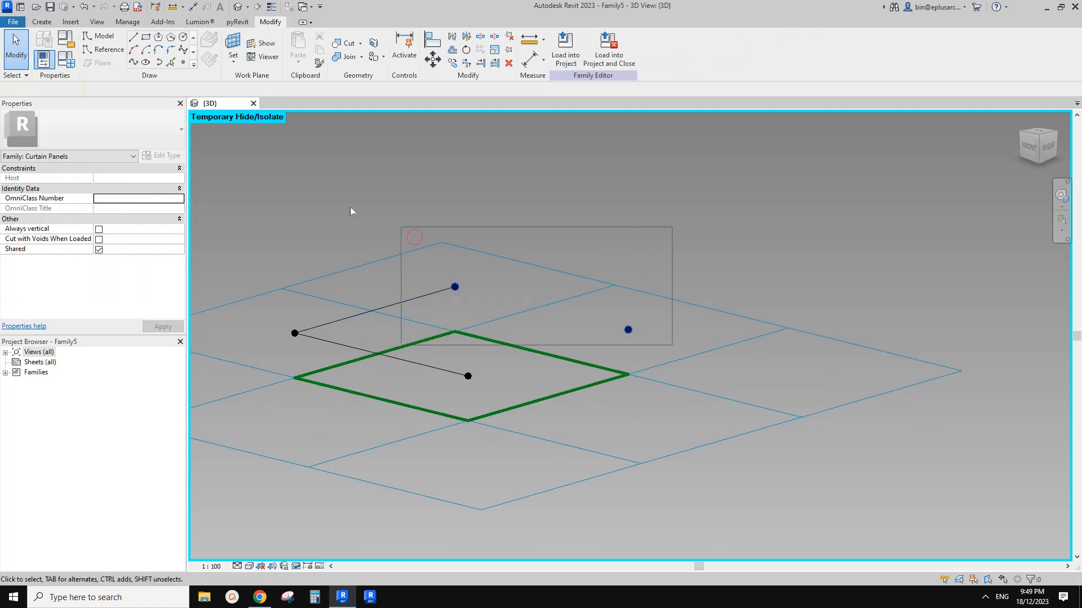
{"action": "scroll", "coordinate": [351, 199], "scroll_direction": "up", "scroll_amount": 1}
{"action": "left_click", "coordinate": [133, 62]}
{"action": "left_click_drag", "start_coordinate": [476, 380], "coordinate": [519, 409]}
{"action": "left_click_drag", "start_coordinate": [688, 368], "coordinate": [653, 326], "text": "ctrl"}
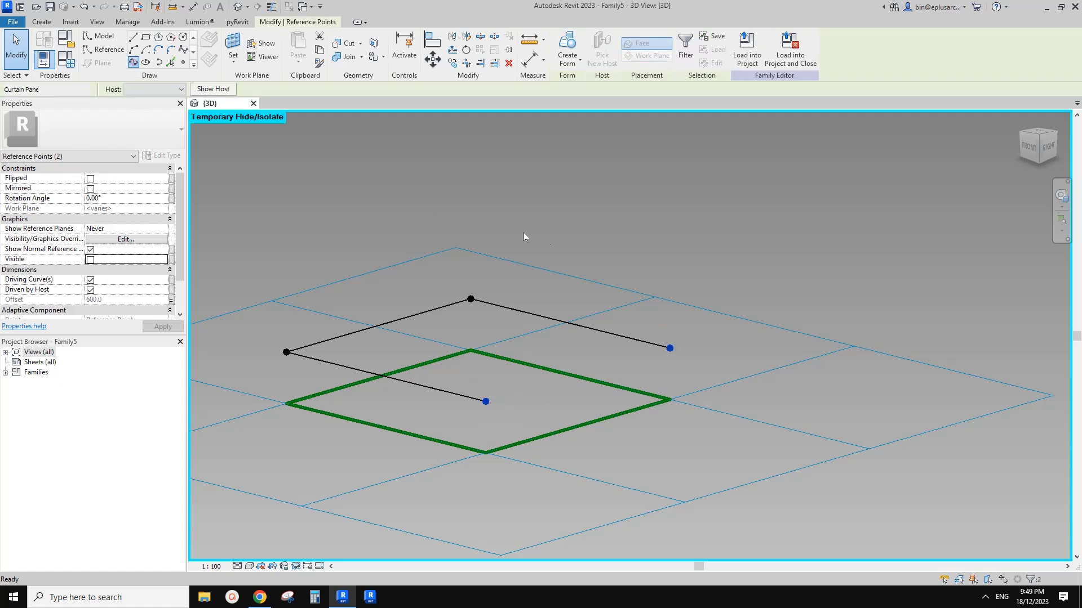
{"action": "key", "text": "Return"}
{"action": "key", "text": "Escape"}
Step: Convert the four lines of the raised loop into reference lines
{"action": "key", "text": "Tab"}
{"action": "left_click", "coordinate": [607, 332]}
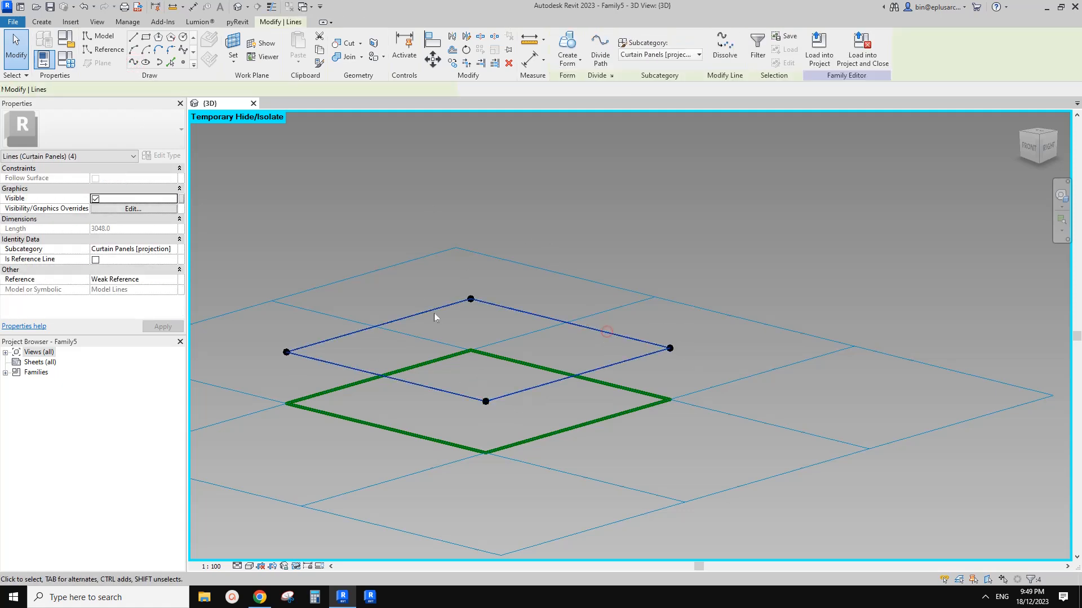
{"action": "left_click", "coordinate": [96, 259]}
{"action": "left_click", "coordinate": [326, 211]}
Step: Place a reference point on the front-left edge of the lower reference loop, near its left corner
{"action": "scroll", "coordinate": [464, 337], "scroll_direction": "down", "scroll_amount": 1}
{"action": "key", "text": "Tab"}
{"action": "middle_click_drag", "start_coordinate": [464, 337], "coordinate": [498, 358], "text": "shift"}
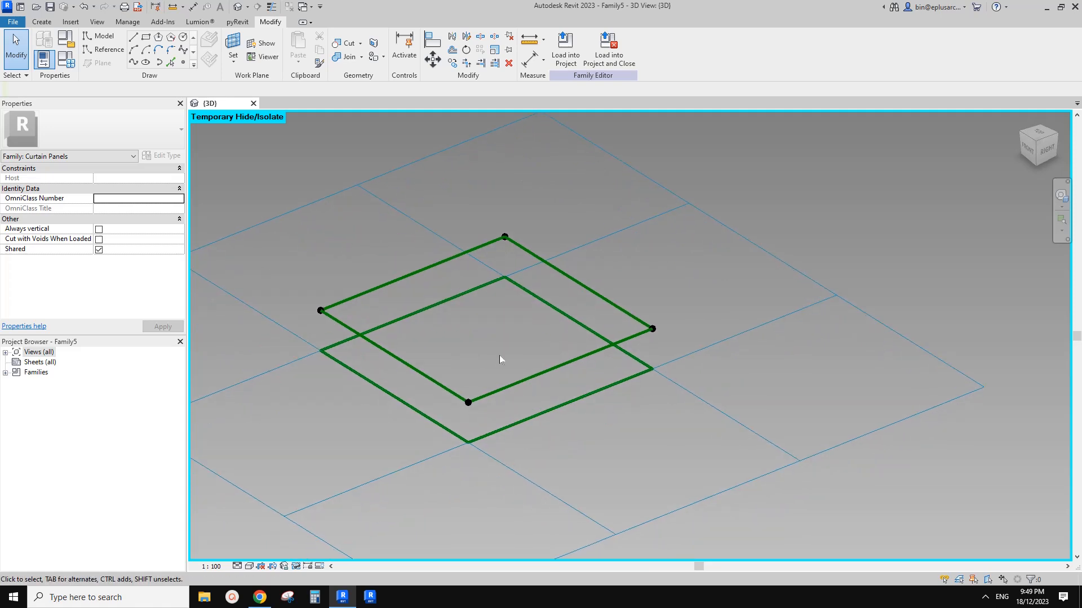
{"action": "middle_click_drag", "start_coordinate": [503, 356], "coordinate": [449, 397], "text": "shift"}
{"action": "scroll", "coordinate": [507, 376], "scroll_direction": "up", "scroll_amount": 2}
{"action": "scroll", "coordinate": [445, 394], "scroll_direction": "up", "scroll_amount": 2}
{"action": "scroll", "coordinate": [433, 389], "scroll_direction": "down", "scroll_amount": 1}
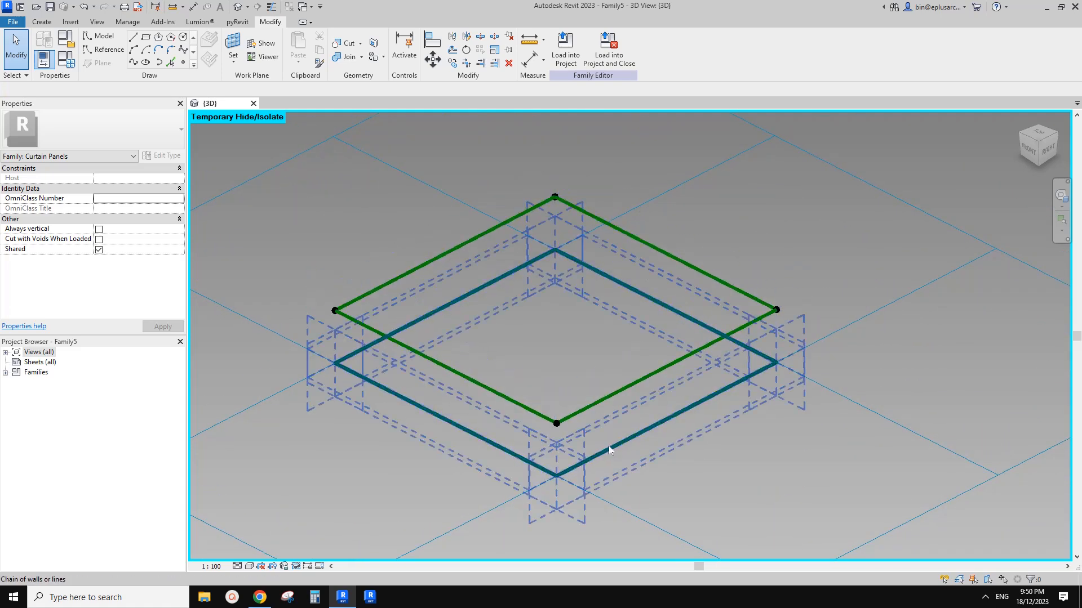
{"action": "middle_click_drag", "start_coordinate": [495, 364], "coordinate": [495, 375]}
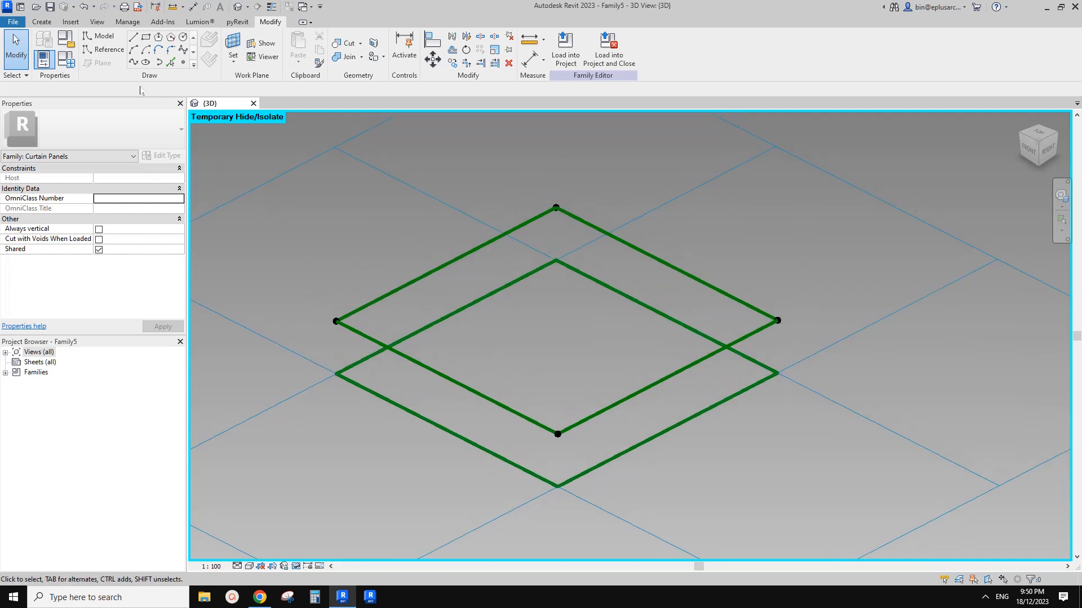
{"action": "left_click", "coordinate": [183, 62]}
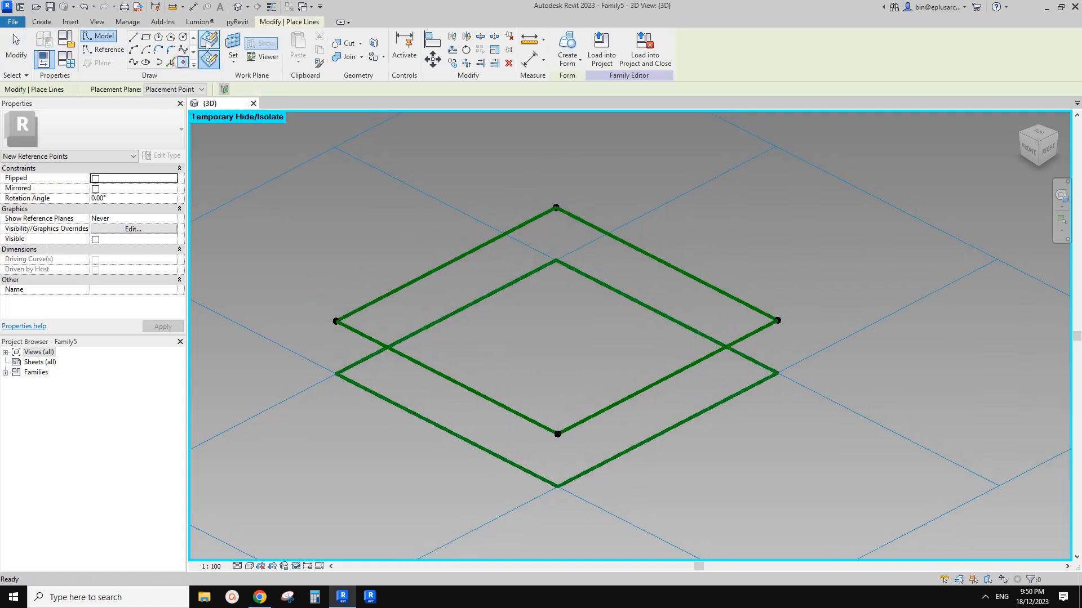
{"action": "left_click", "coordinate": [394, 403]}
Step: Draw a reference circle about 560 mm in diameter around the new point, using that point's plane as the work plane
{"action": "left_click", "coordinate": [103, 49]}
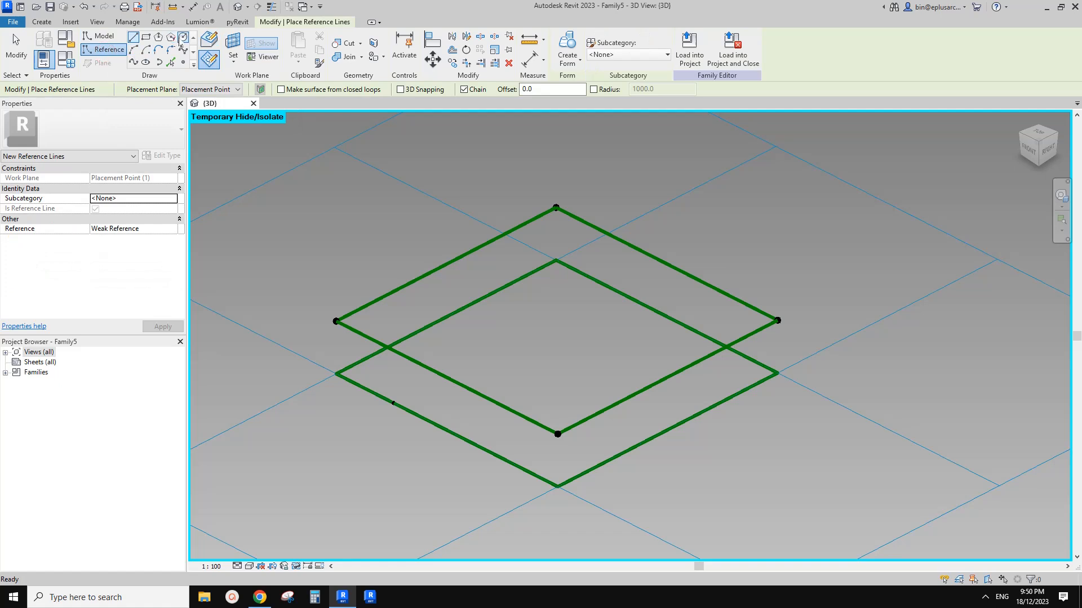
{"action": "middle_click_drag", "start_coordinate": [320, 198], "coordinate": [320, 206]}
{"action": "left_click", "coordinate": [183, 37]}
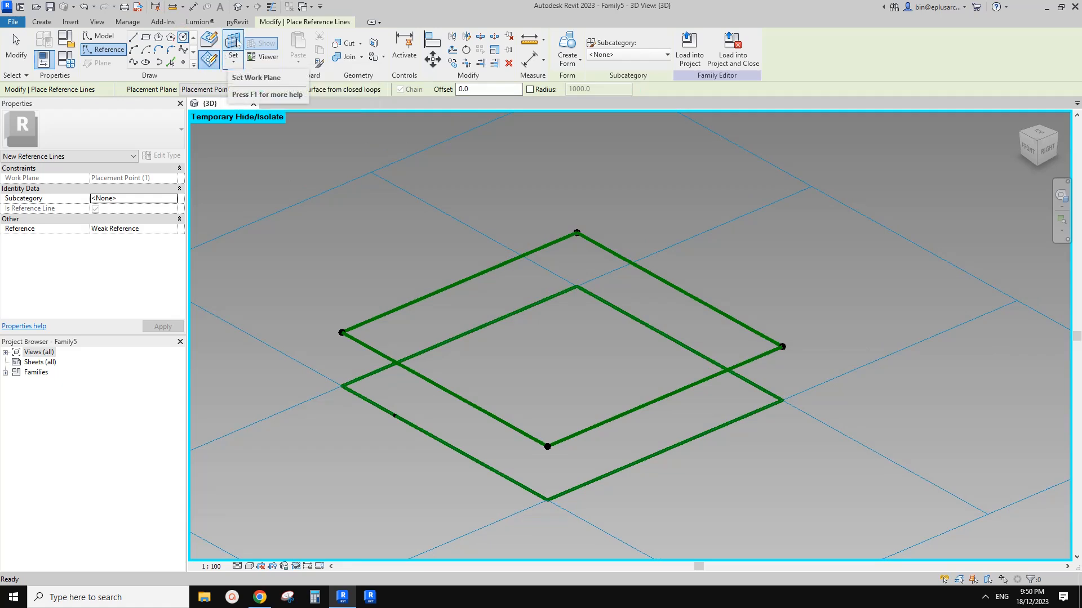
{"action": "left_click", "coordinate": [238, 45]}
{"action": "left_click", "coordinate": [394, 415]}
{"action": "scroll", "coordinate": [396, 415], "scroll_direction": "up", "scroll_amount": 3}
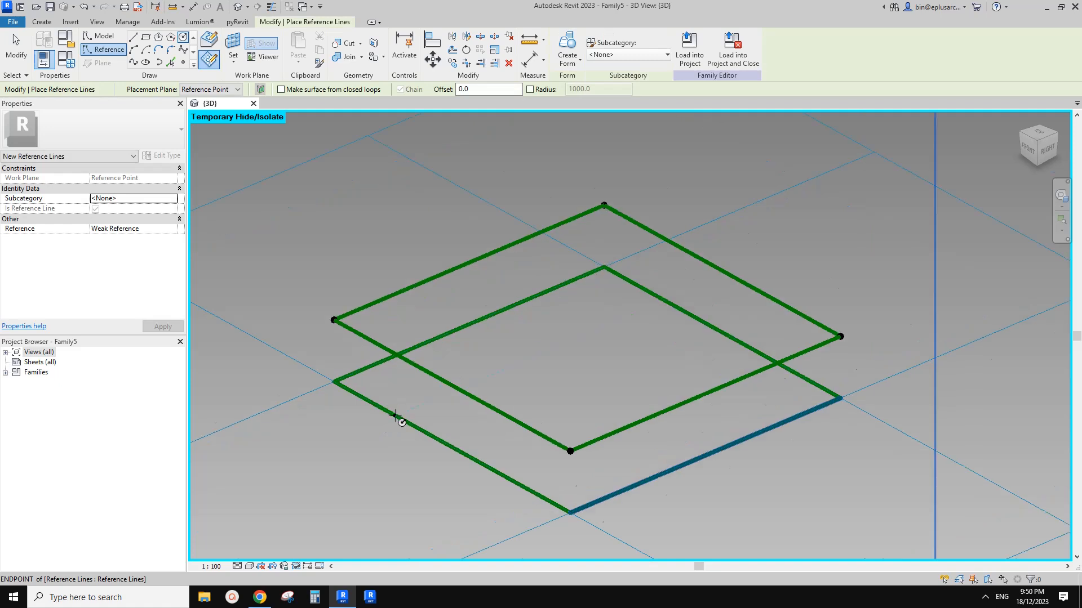
{"action": "left_click", "coordinate": [423, 398]}
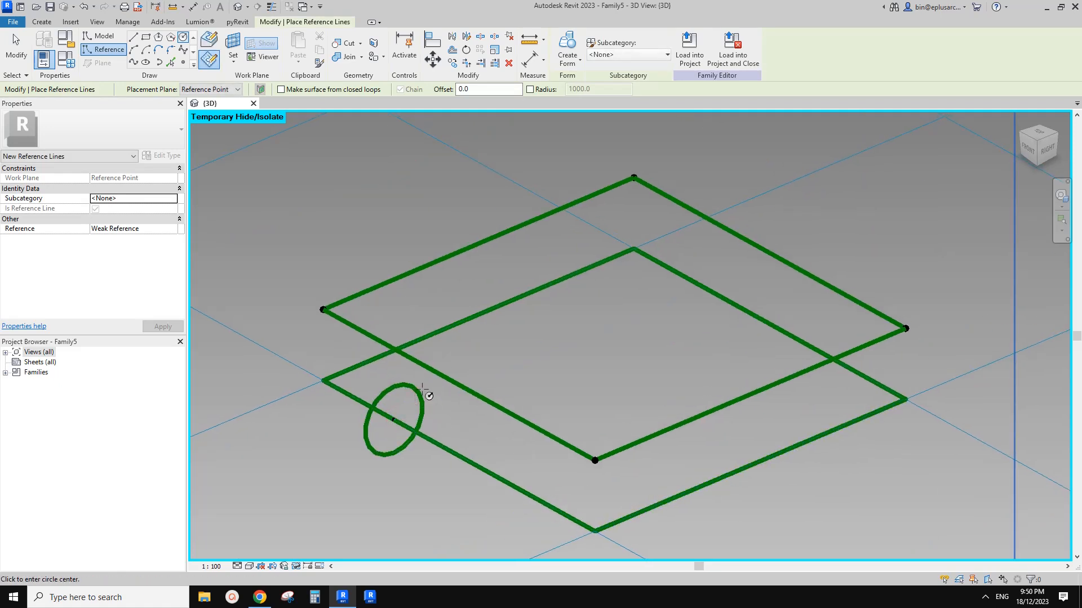
{"action": "key", "text": "Escape"}
{"action": "key", "text": "Escape"}
Step: Add a diameter dimension to the reference circle
{"action": "middle_click_drag", "start_coordinate": [427, 402], "coordinate": [427, 405]}
{"action": "key", "text": "d"}
{"action": "key", "text": "i"}
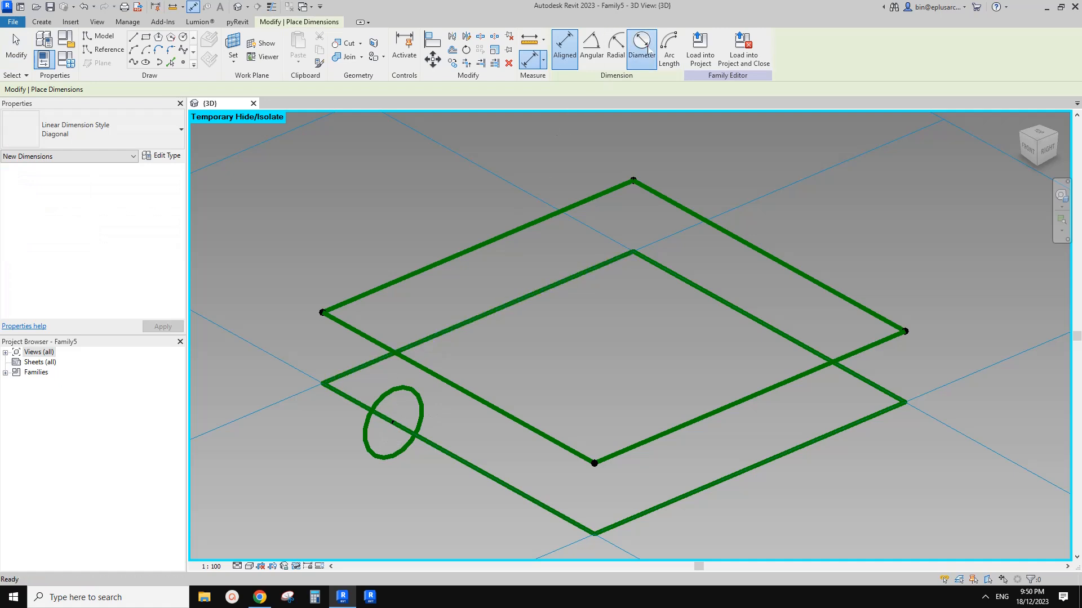
{"action": "left_click", "coordinate": [642, 48]}
{"action": "left_click", "coordinate": [415, 393]}
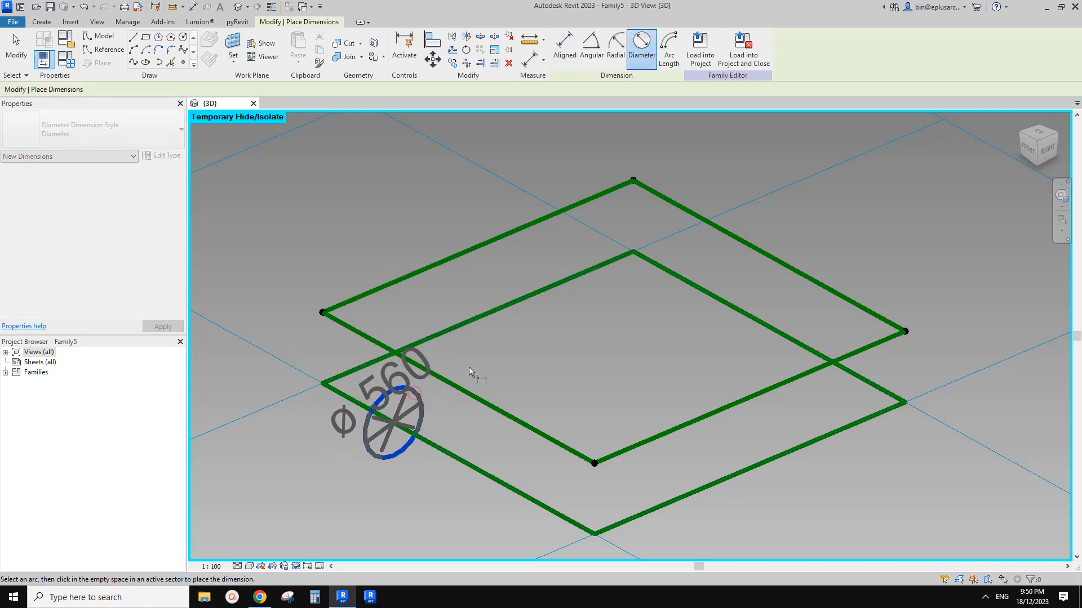
{"action": "left_click", "coordinate": [472, 362]}
{"action": "key", "text": "Escape"}
{"action": "key", "text": "Escape"}
Step: Label the circle's diameter dimension with a new type family parameter named D1, grouped under Dimensions
{"action": "left_click", "coordinate": [416, 412]}
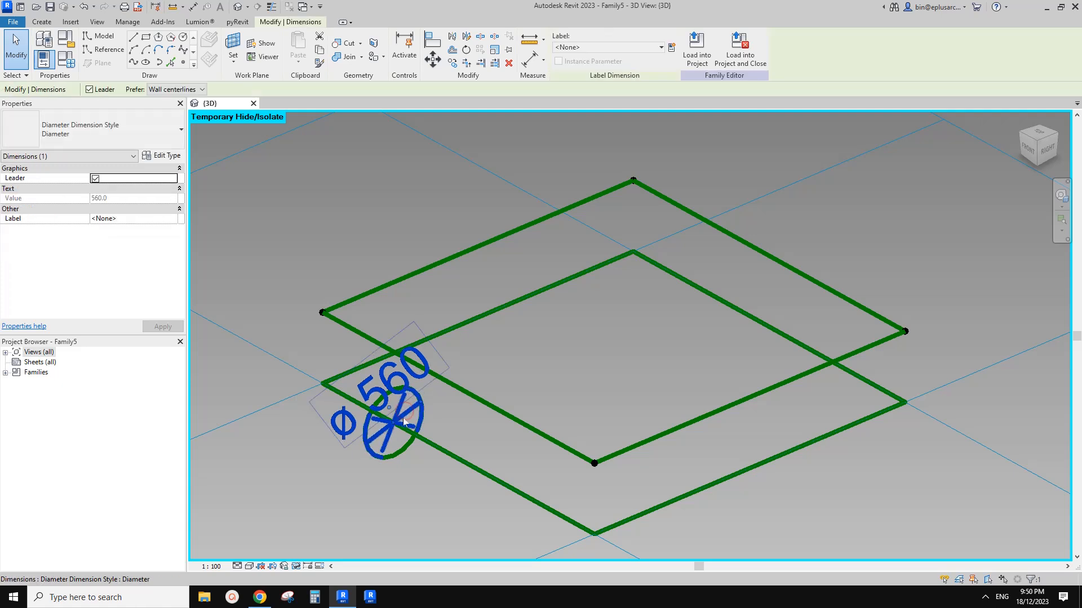
{"action": "left_click", "coordinate": [672, 48]}
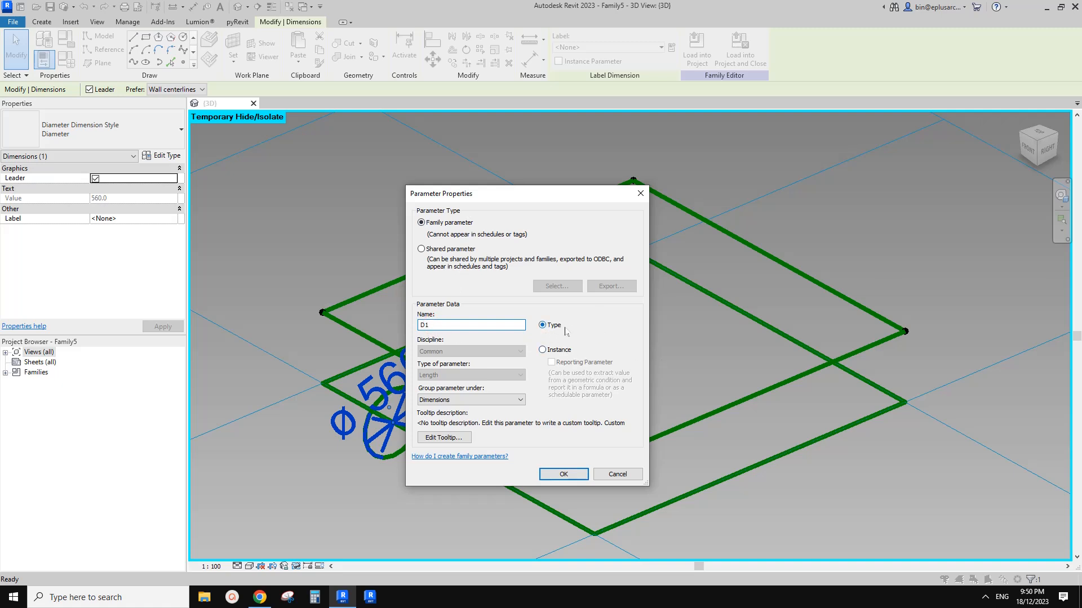
{"action": "left_click", "coordinate": [563, 474]}
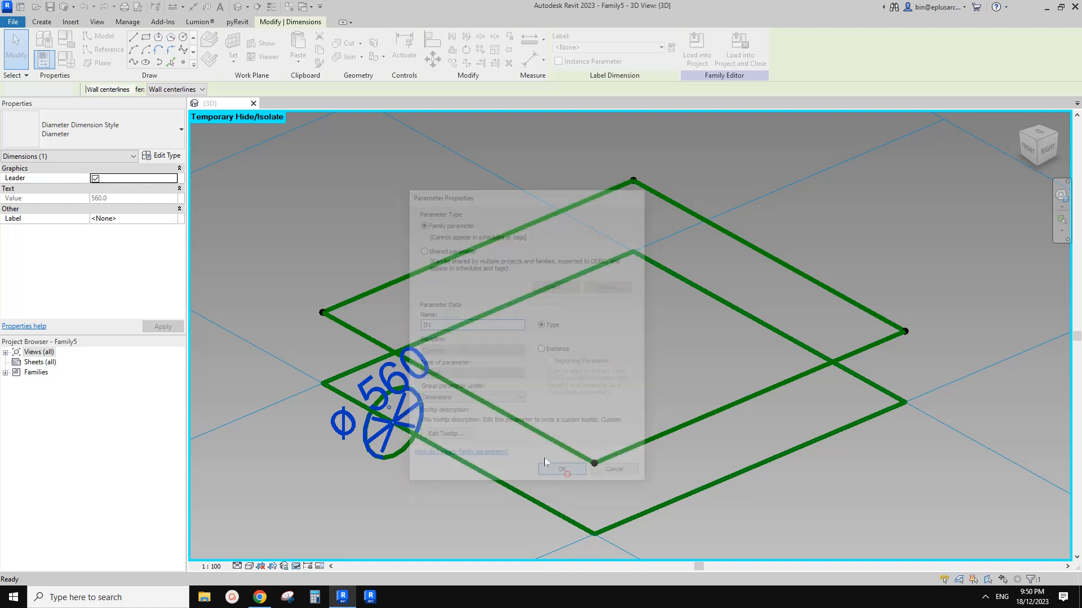
{"action": "left_click", "coordinate": [467, 415]}
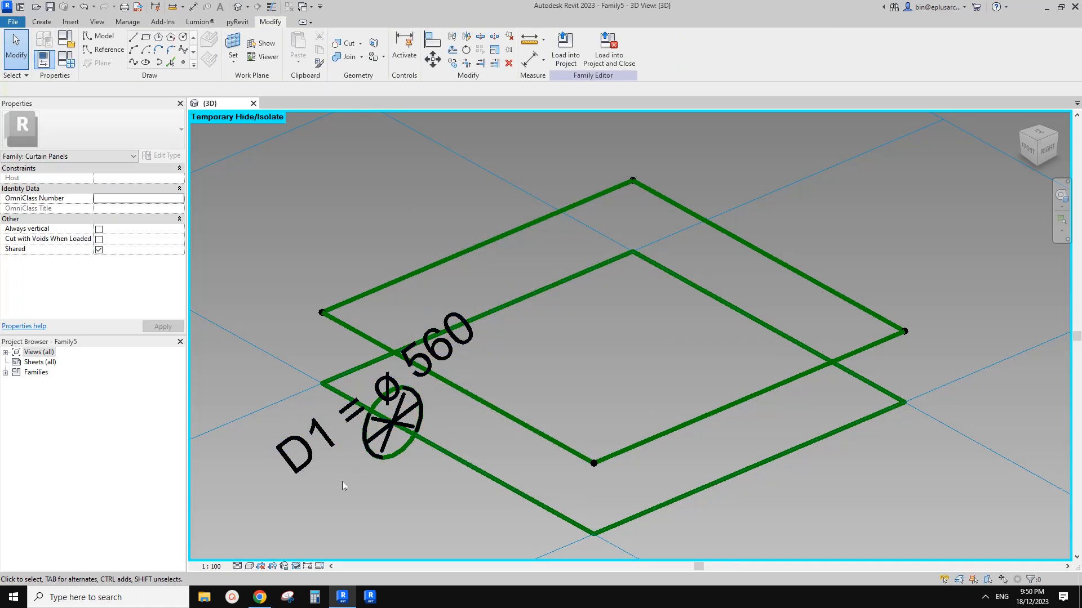
Step: Set the 3D view's scale to 1:20
{"action": "scroll", "coordinate": [403, 464], "scroll_direction": "down", "scroll_amount": 2}
{"action": "left_click", "coordinate": [214, 567]}
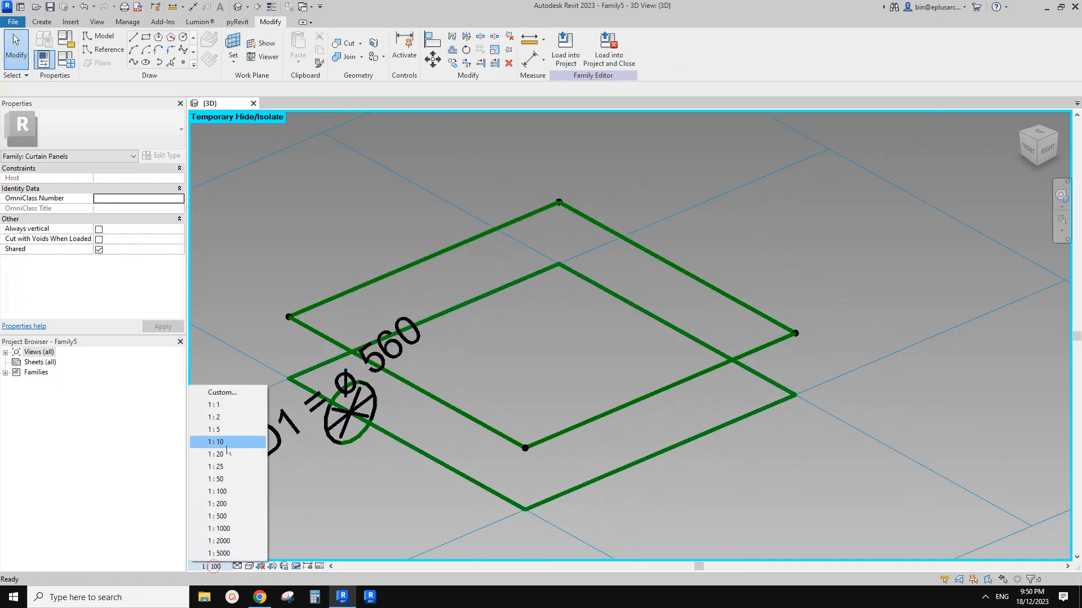
{"action": "left_click", "coordinate": [235, 454]}
Step: Set the circle's D1 diameter to 75 mm
{"action": "scroll", "coordinate": [365, 404], "scroll_direction": "up", "scroll_amount": 2}
{"action": "middle_click_drag", "start_coordinate": [376, 414], "coordinate": [421, 392]}
{"action": "left_click", "coordinate": [401, 410]}
{"action": "left_click", "coordinate": [352, 401]}
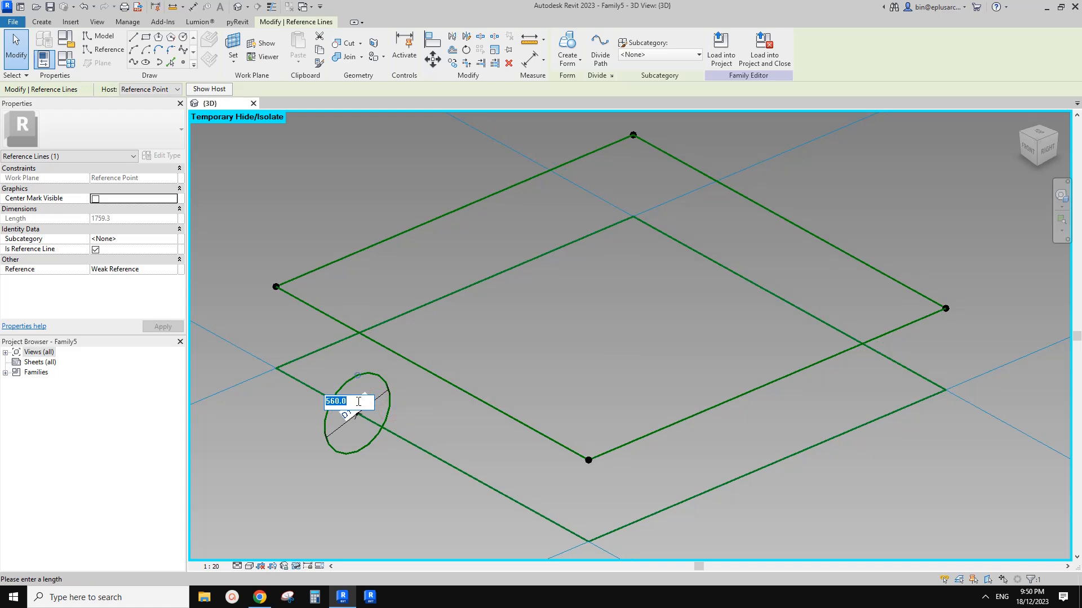
{"action": "type", "text": "75"}
{"action": "key", "text": "Return"}
{"action": "key", "text": "Escape"}
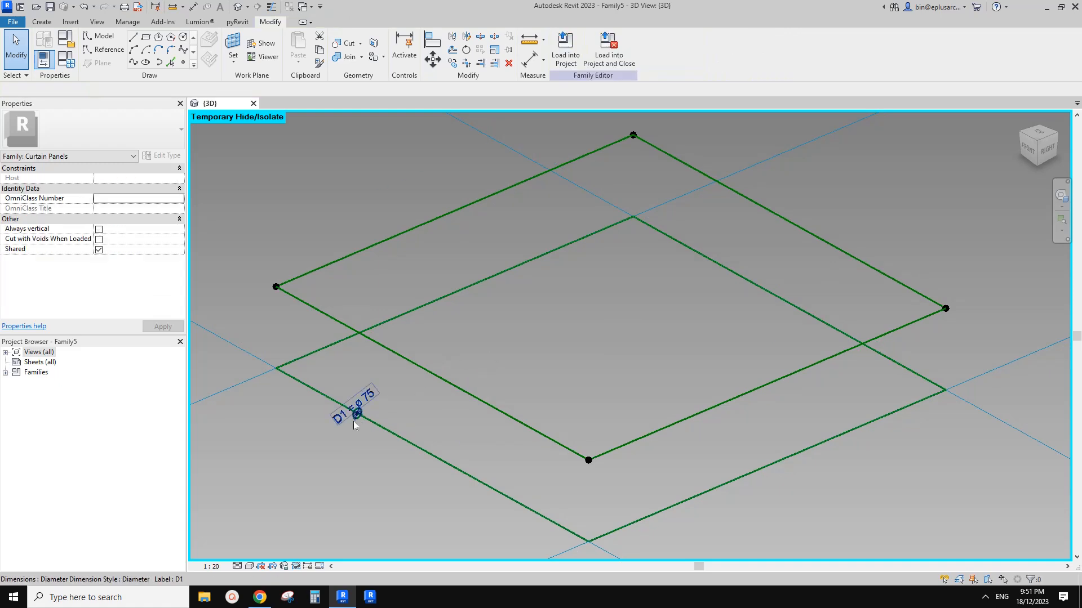
Step: Set the circle's D1 diameter to 150 mm
{"action": "left_click", "coordinate": [373, 394]}
{"action": "left_click", "coordinate": [367, 397]}
{"action": "type", "text": "150"}
{"action": "key", "text": "Return"}
{"action": "key", "text": "Escape"}
{"action": "scroll", "coordinate": [399, 401], "scroll_direction": "down", "scroll_amount": 2}
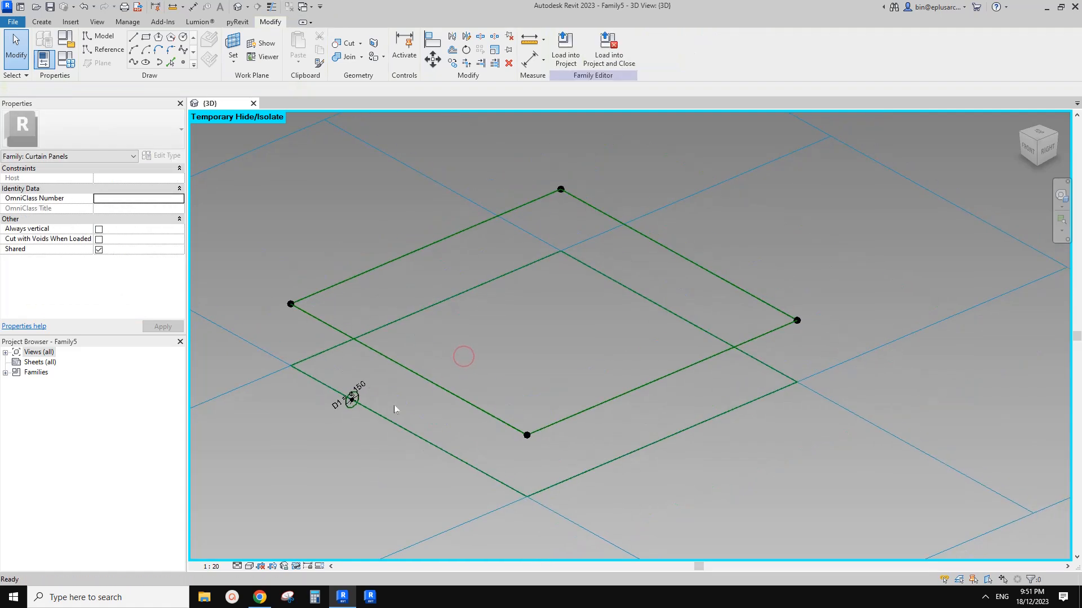
Step: Copy the circle together with its host point and D1 dimension to a free spot beside the raised loop
{"action": "left_click", "coordinate": [353, 402]}
{"action": "key", "text": "Escape"}
{"action": "scroll", "coordinate": [350, 370], "scroll_direction": "down", "scroll_amount": 1}
{"action": "scroll", "coordinate": [338, 370], "scroll_direction": "up", "scroll_amount": 2}
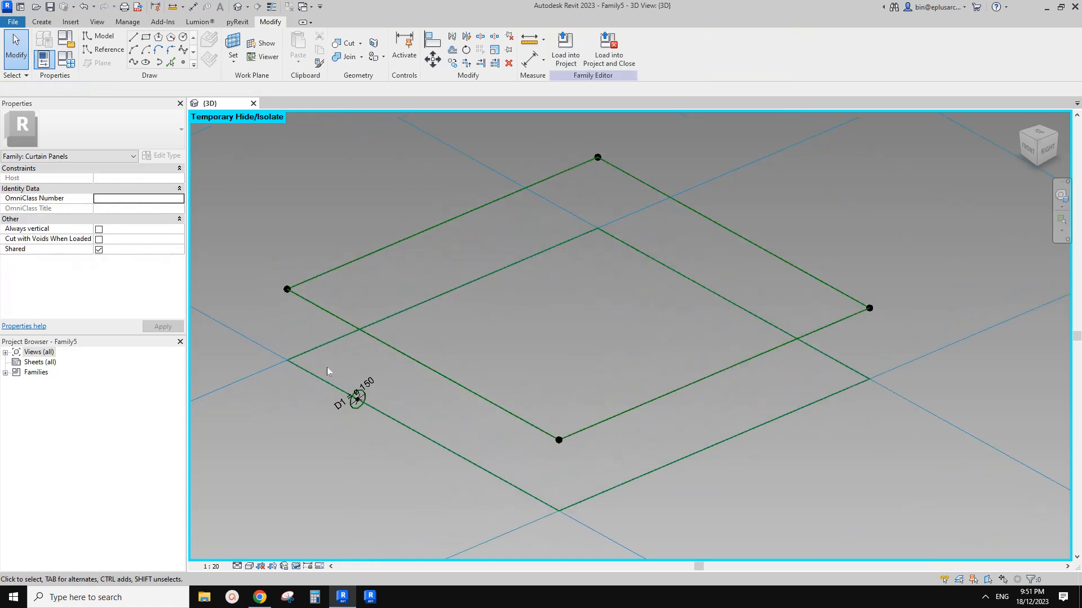
{"action": "left_click_drag", "start_coordinate": [382, 431], "coordinate": [380, 427]}
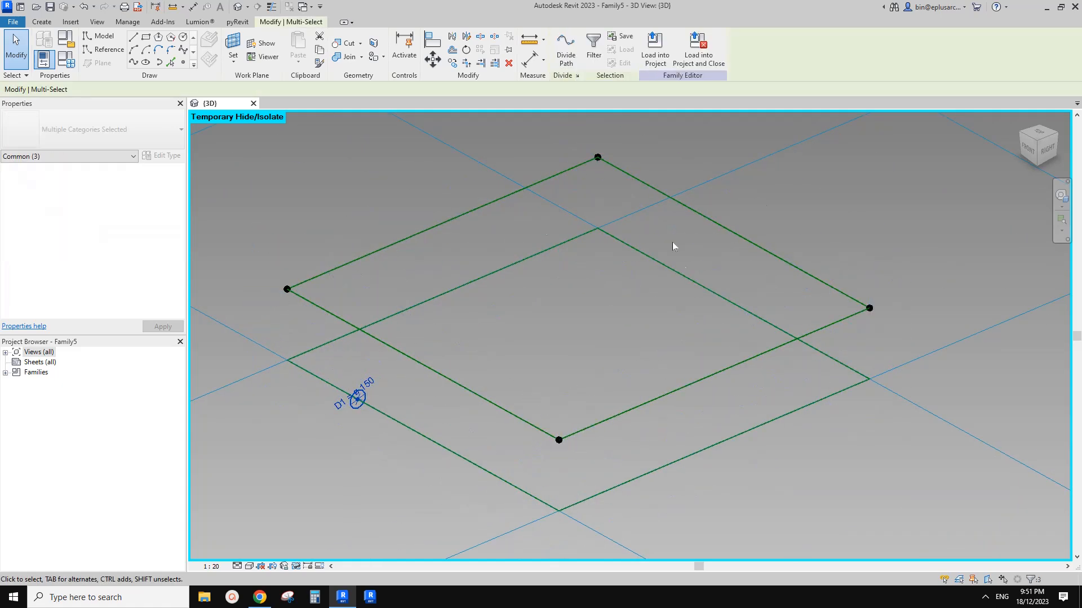
{"action": "key", "text": "c"}
{"action": "key", "text": "o"}
{"action": "left_click", "coordinate": [381, 394]}
{"action": "left_click", "coordinate": [485, 333]}
{"action": "key", "text": "Escape"}
{"action": "key", "text": "Escape"}
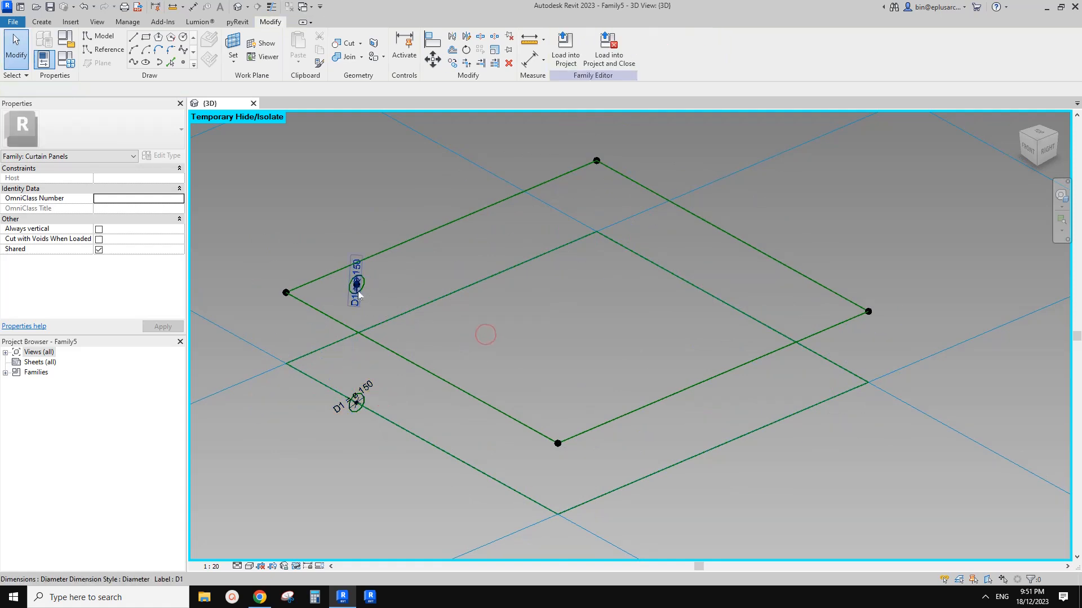
Step: Rehost the copied circle's reference point onto the front-left edge of the raised reference loop
{"action": "scroll", "coordinate": [357, 290], "scroll_direction": "up", "scroll_amount": 2}
{"action": "key", "text": "Tab"}
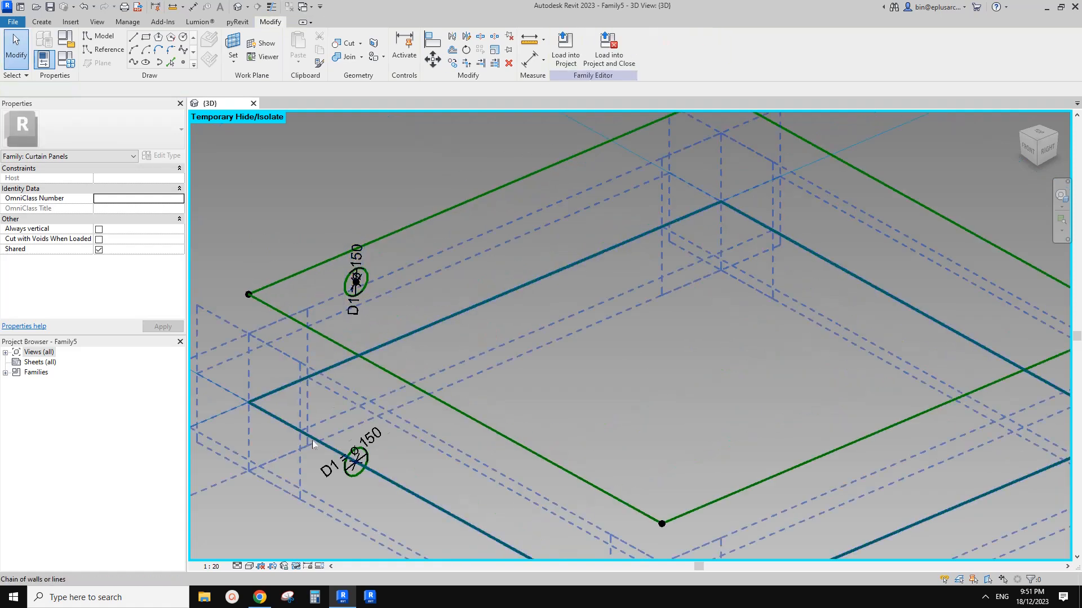
{"action": "left_click", "coordinate": [357, 284]}
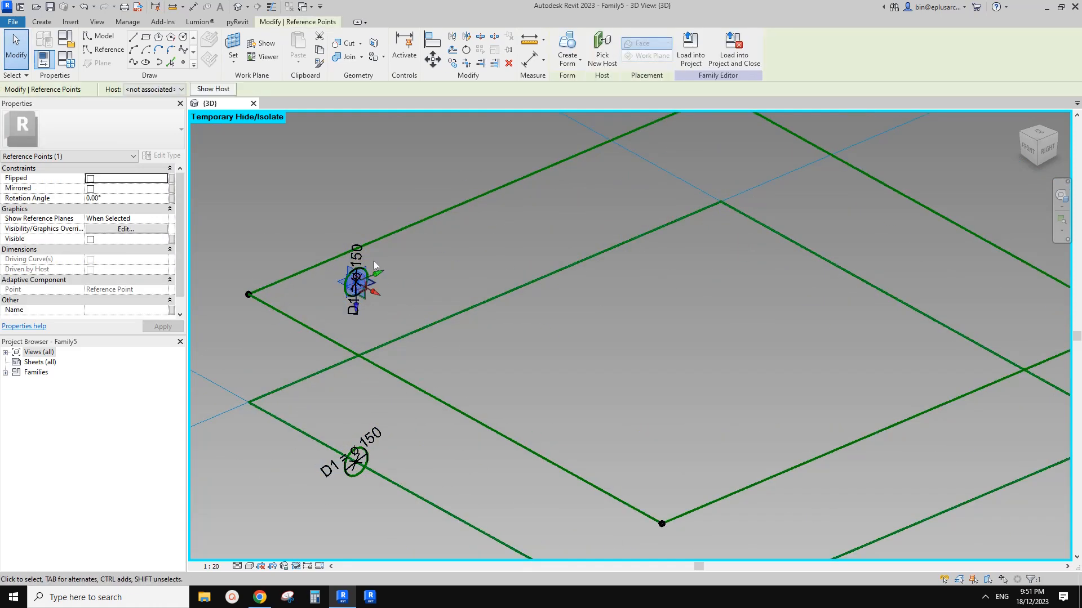
{"action": "left_click", "coordinate": [602, 54]}
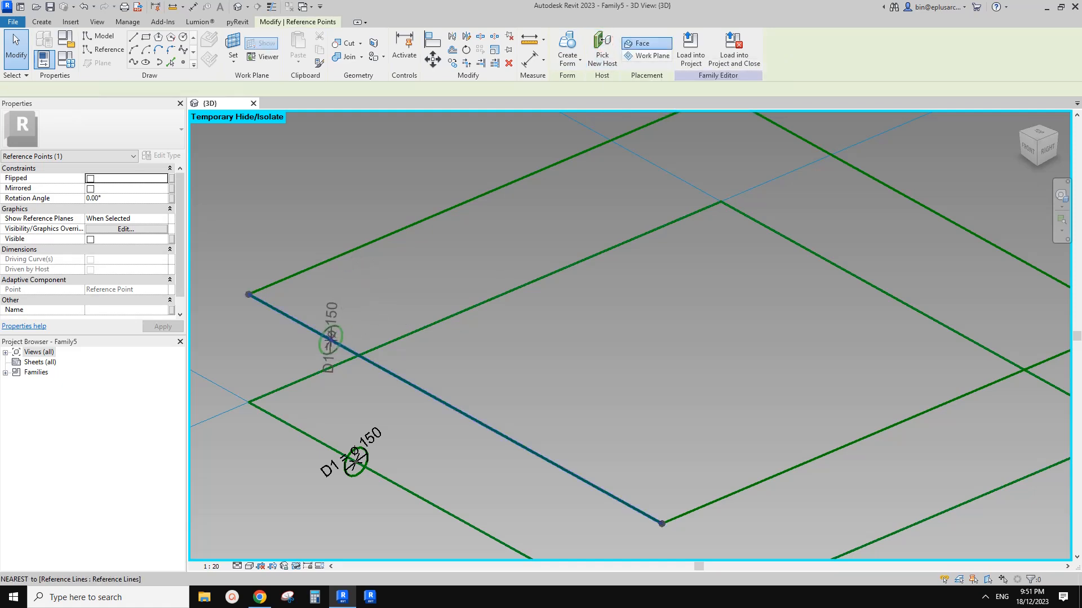
{"action": "left_click", "coordinate": [380, 232]}
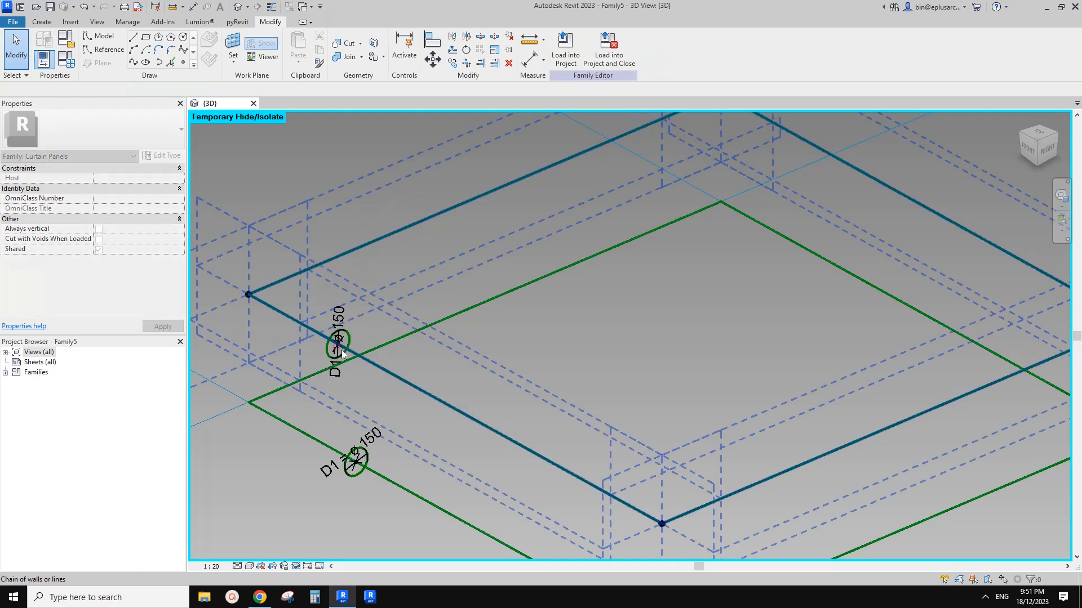
Step: Create a solid tube form by sweeping the copied circle along the whole raised reference loop
{"action": "left_click", "coordinate": [342, 344]}
{"action": "left_click", "coordinate": [356, 339]}
{"action": "scroll", "coordinate": [356, 339], "scroll_direction": "down", "scroll_amount": 2}
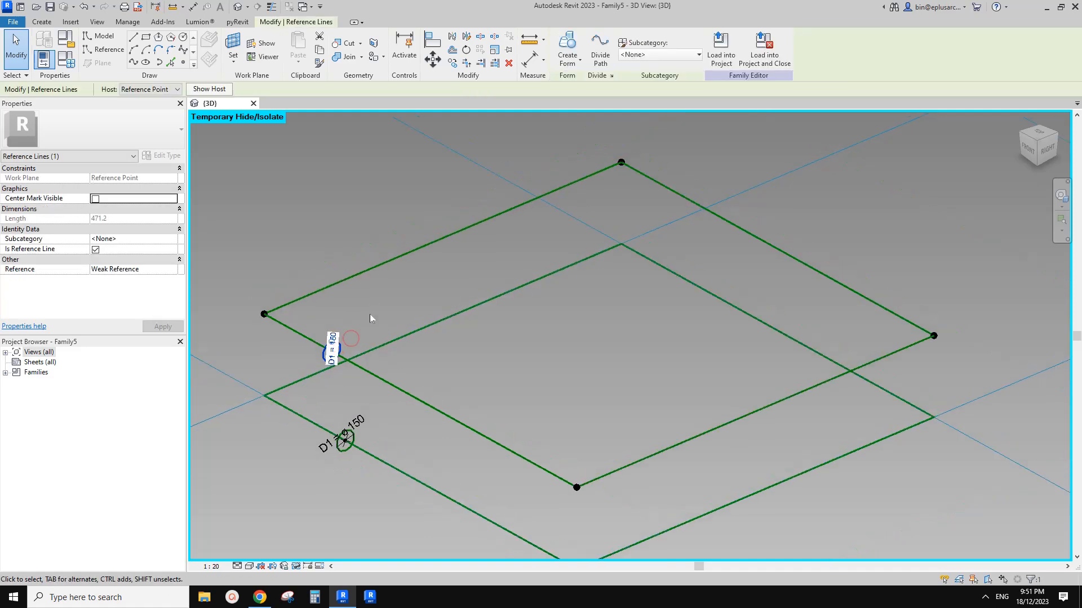
{"action": "key", "text": "Tab"}
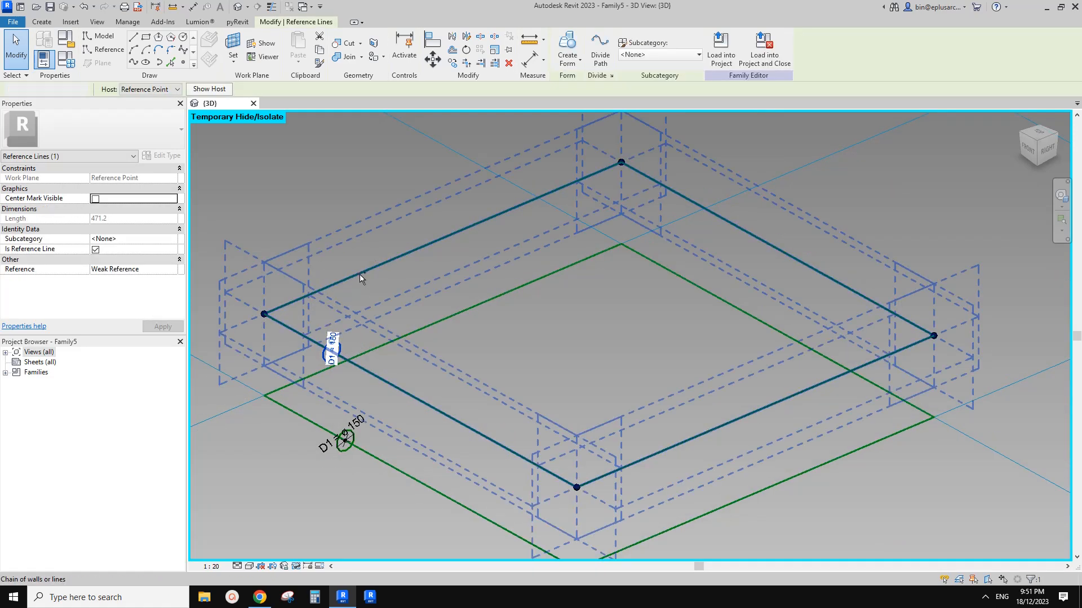
{"action": "left_click", "coordinate": [359, 274]}
{"action": "left_click", "coordinate": [568, 48]}
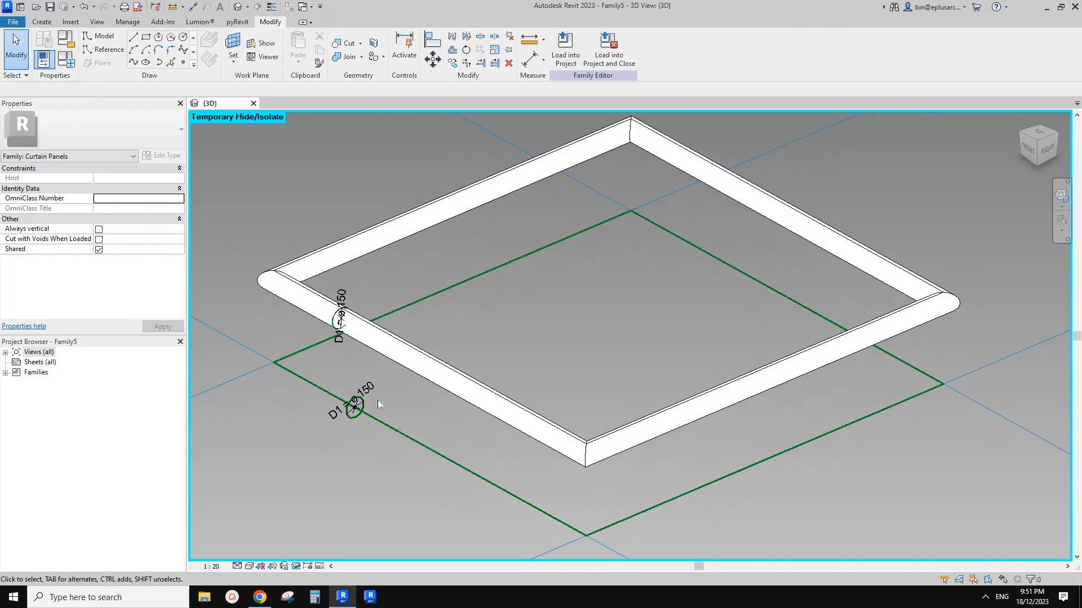
Step: Create a solid tube form by sweeping the lower circle along the whole base reference loop
{"action": "left_click", "coordinate": [356, 416]}
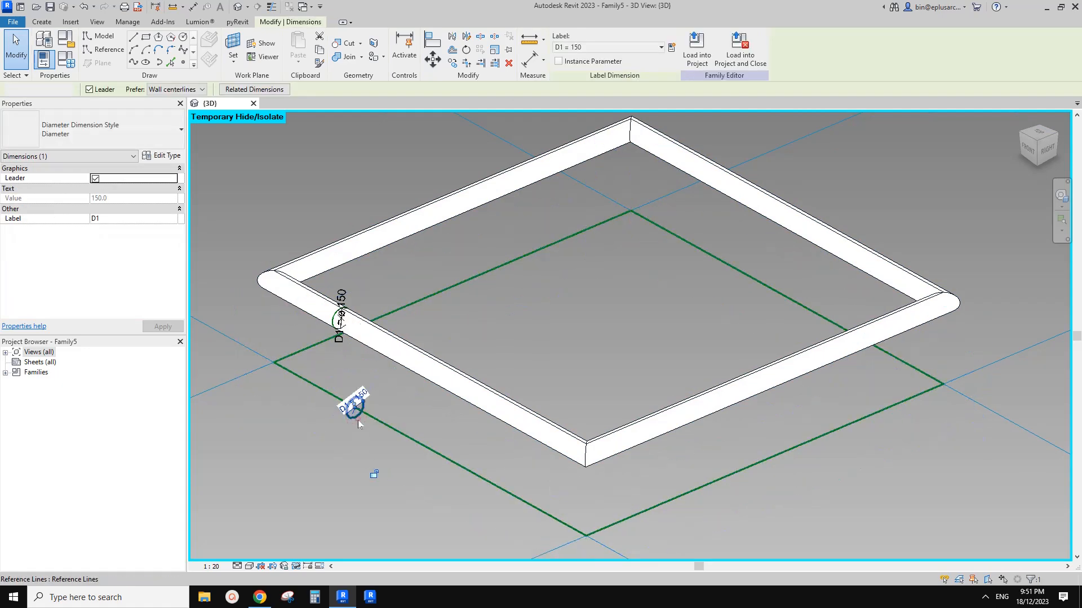
{"action": "left_click", "coordinate": [372, 416]}
{"action": "left_click", "coordinate": [391, 430]}
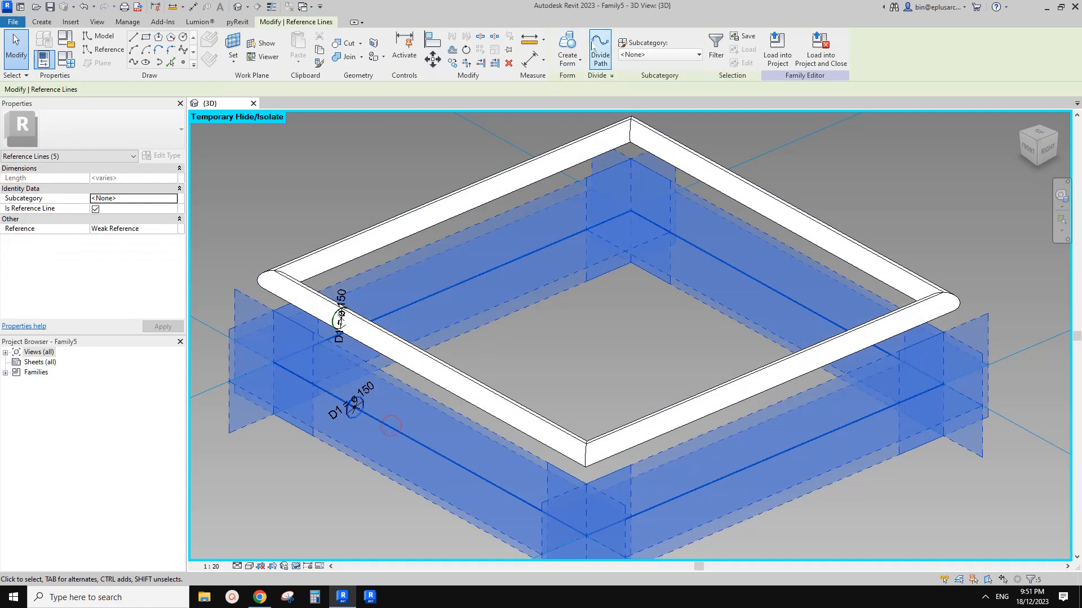
{"action": "left_click", "coordinate": [568, 48]}
{"action": "middle_click_drag", "start_coordinate": [386, 285], "coordinate": [490, 389], "text": "shift"}
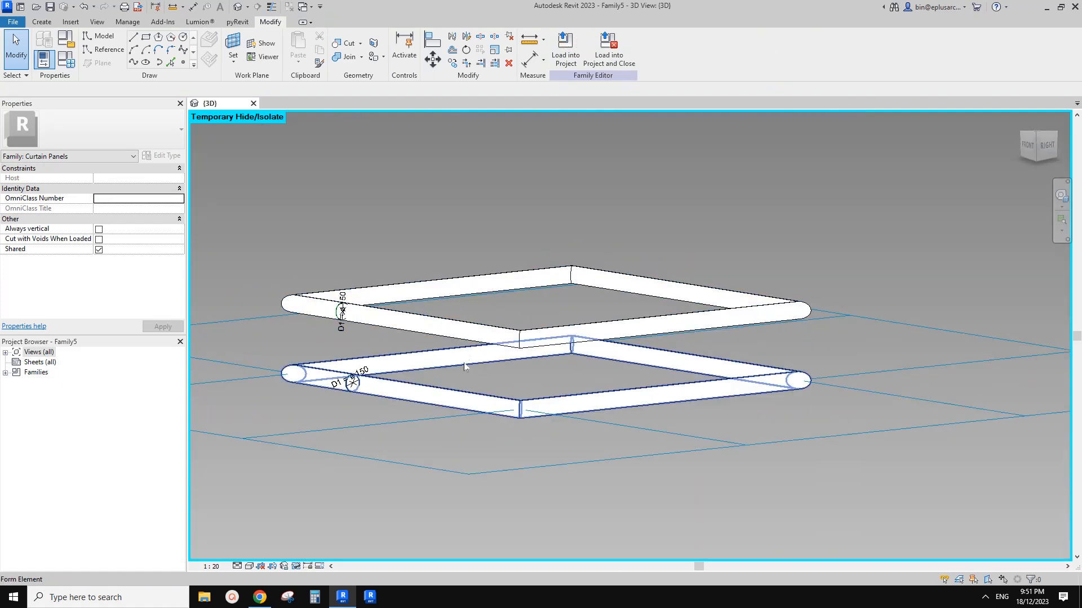
{"action": "middle_click_drag", "start_coordinate": [318, 232], "coordinate": [355, 249]}
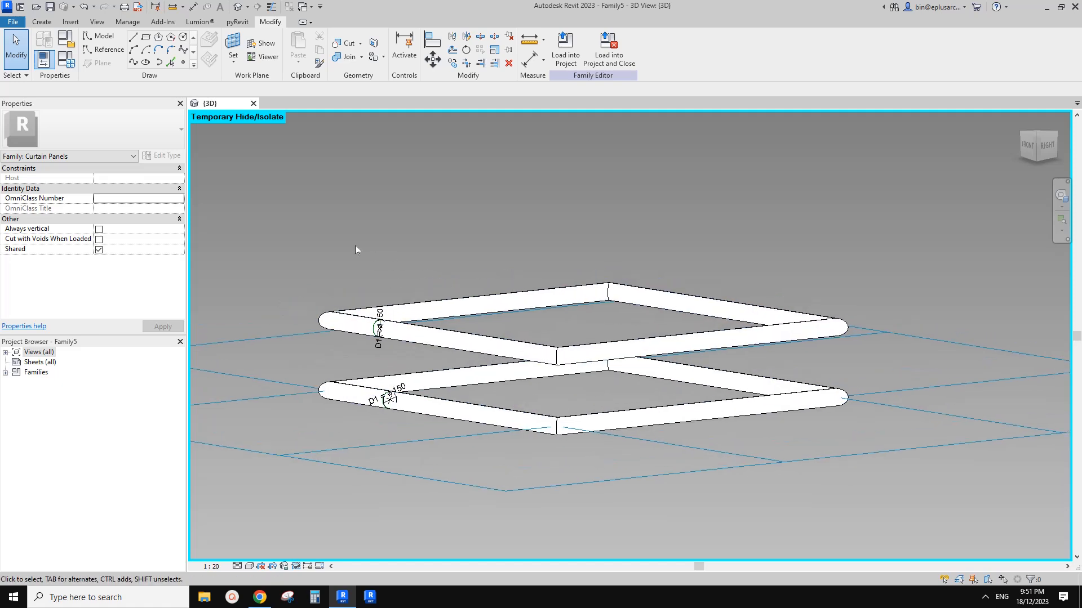
Step: Set the ofs1 family parameter to 1000 and apply it to the model
{"action": "left_click", "coordinate": [65, 59]}
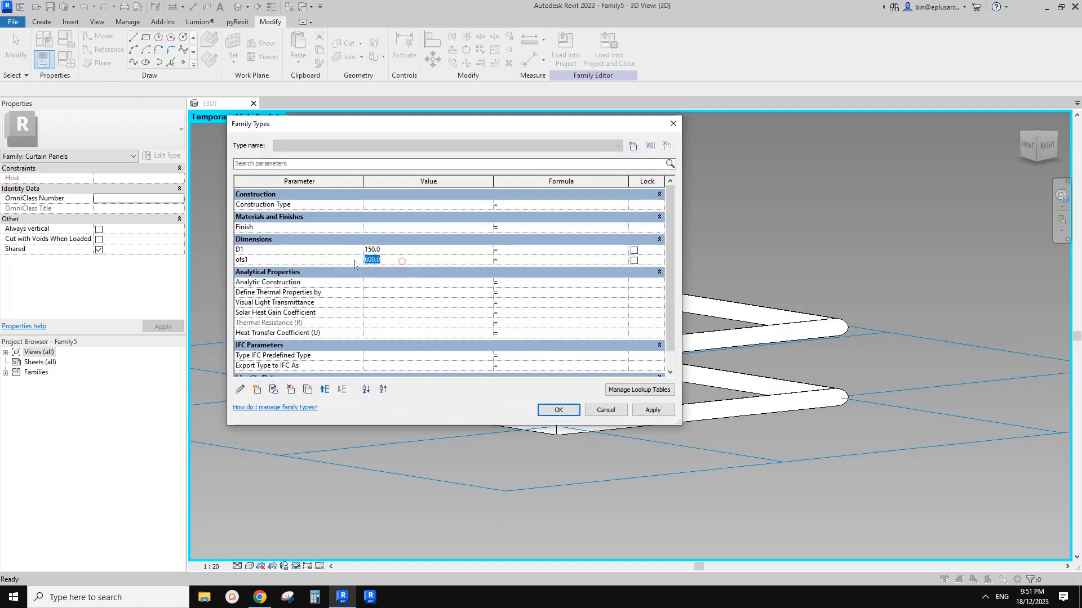
{"action": "left_click", "coordinate": [652, 410]}
{"action": "left_click", "coordinate": [558, 410]}
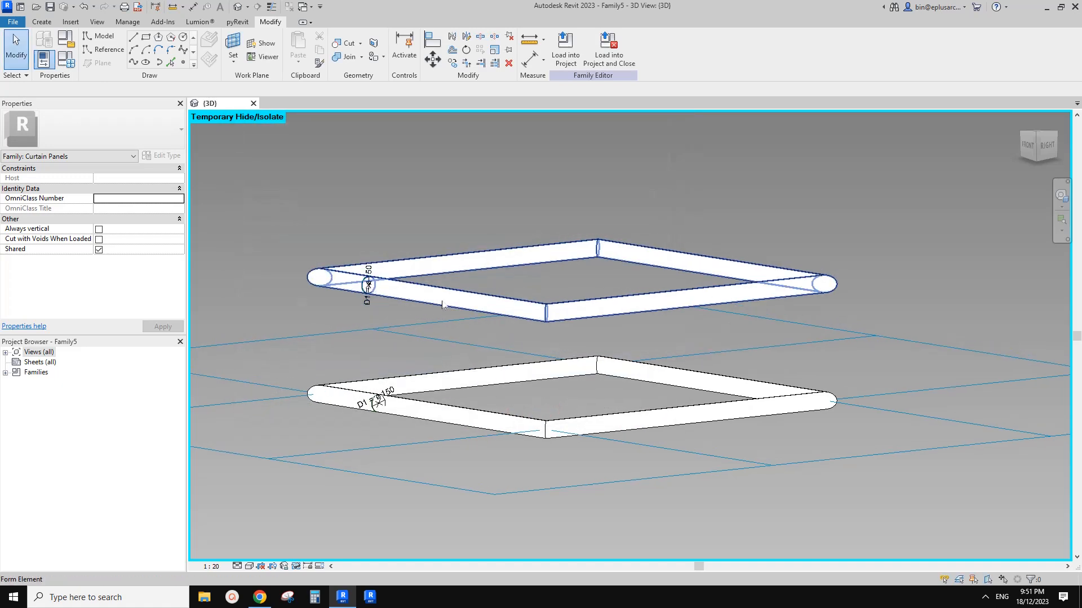
{"action": "middle_click_drag", "start_coordinate": [670, 289], "coordinate": [548, 352], "text": "shift"}
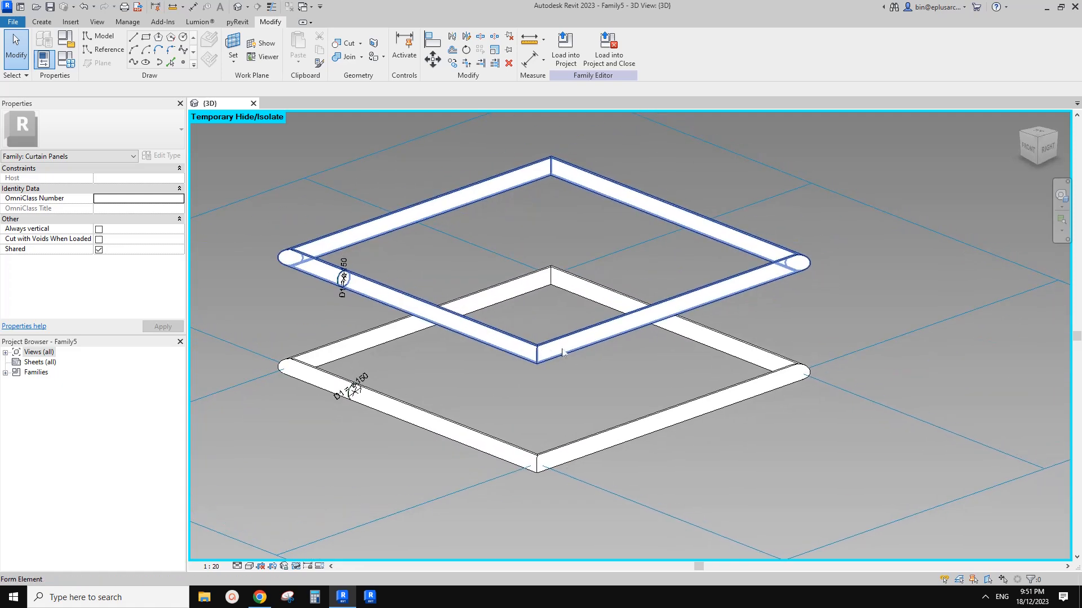
Step: Temporarily hide the upper and lower tube forms
{"action": "left_click", "coordinate": [513, 335]}
{"action": "key", "text": "Delete"}
{"action": "left_click", "coordinate": [589, 432]}
{"action": "key", "text": "Delete"}
{"action": "middle_click_drag", "start_coordinate": [529, 329], "coordinate": [507, 398], "text": "shift"}
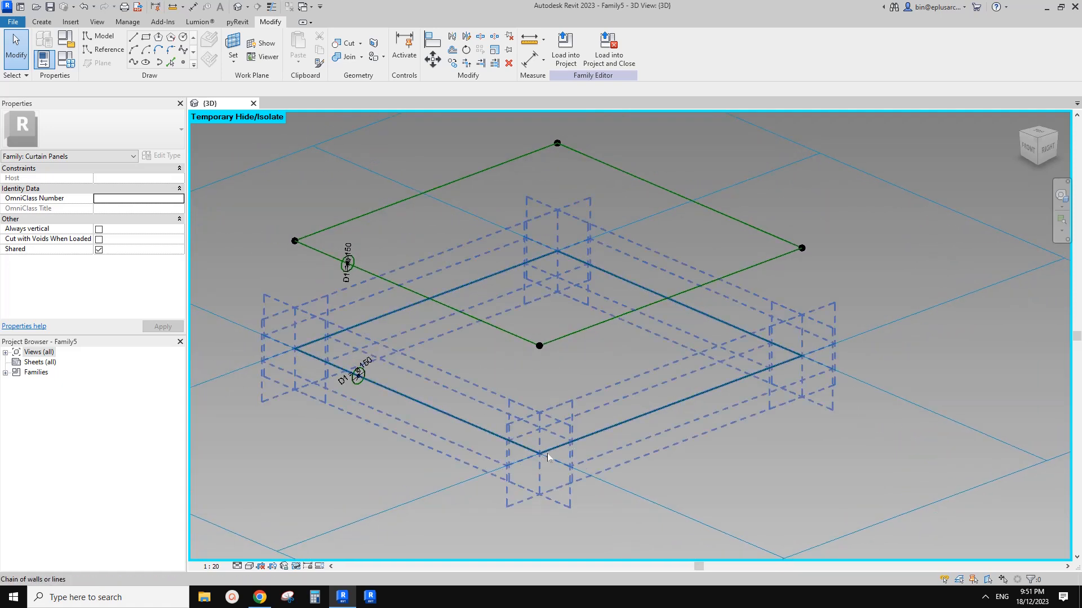
Step: Restore all temporarily hidden elements, including the adaptive points, and hide only the two tube forms again
{"action": "key", "text": "h"}
{"action": "key", "text": "r"}
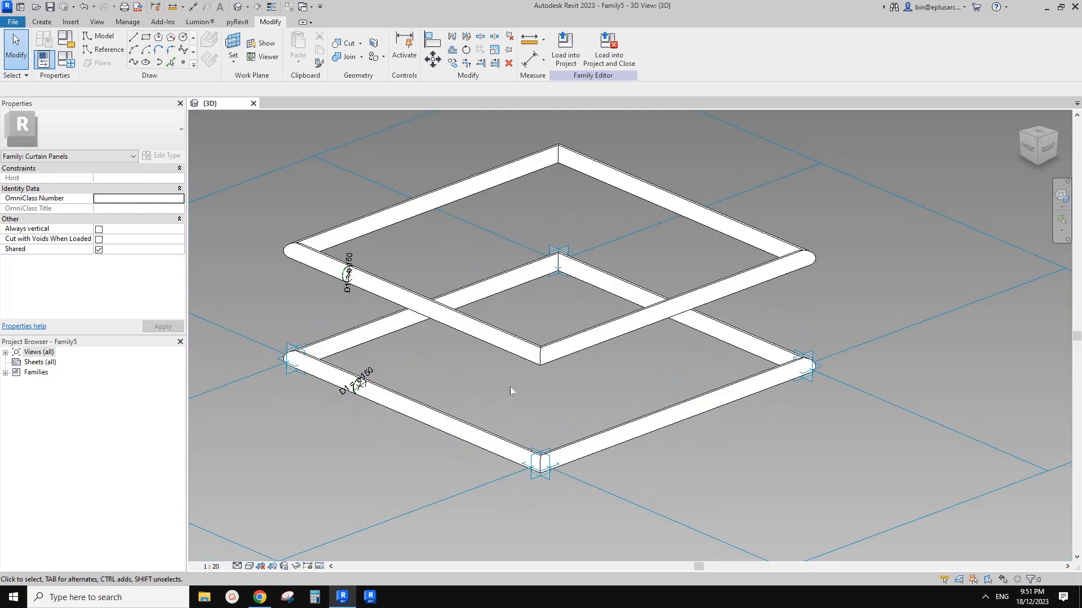
{"action": "left_click", "coordinate": [528, 305]}
{"action": "key", "text": "h"}
{"action": "key", "text": "h"}
{"action": "left_click", "coordinate": [456, 445]}
{"action": "key", "text": "h"}
{"action": "key", "text": "h"}
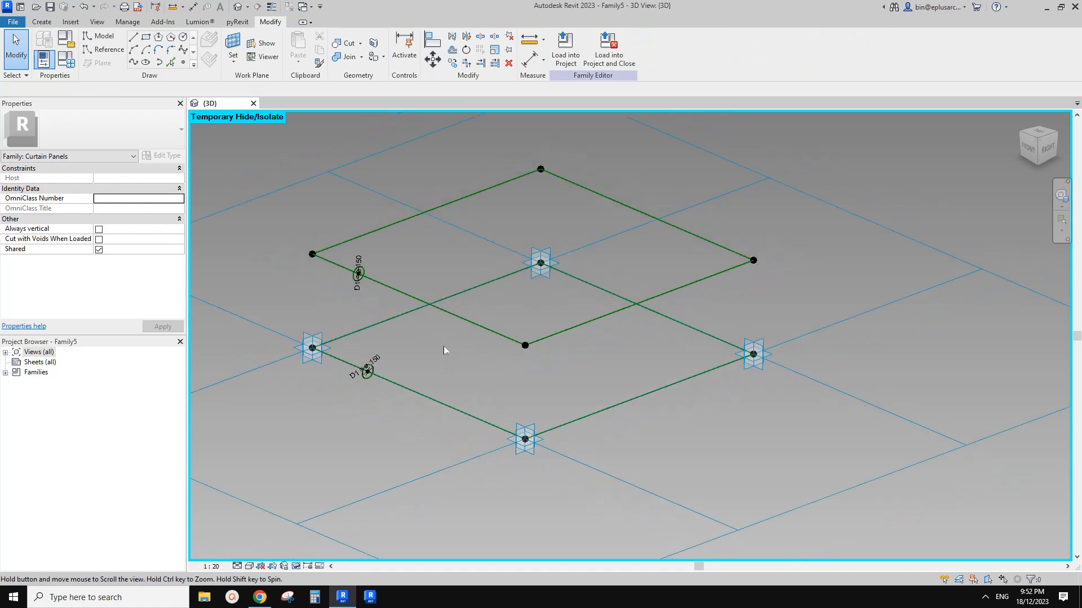
Step: Switch to the reference document in Google Docs, examine the bracing layout of the panel structure, and return to Revit
{"action": "middle_click_drag", "start_coordinate": [535, 345], "coordinate": [338, 479], "text": "shift"}
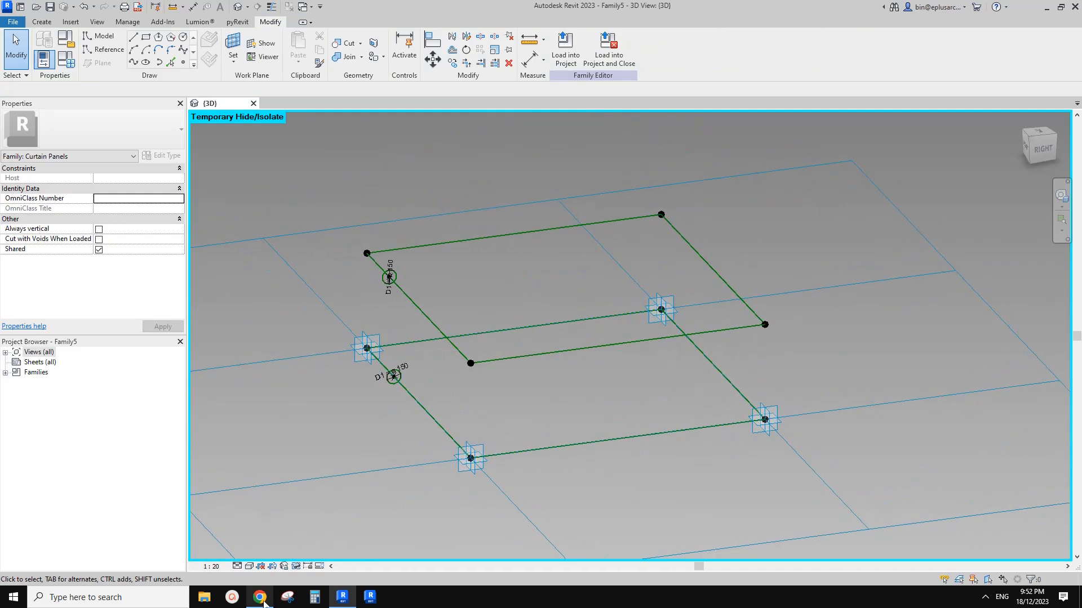
{"action": "left_click", "coordinate": [264, 601]}
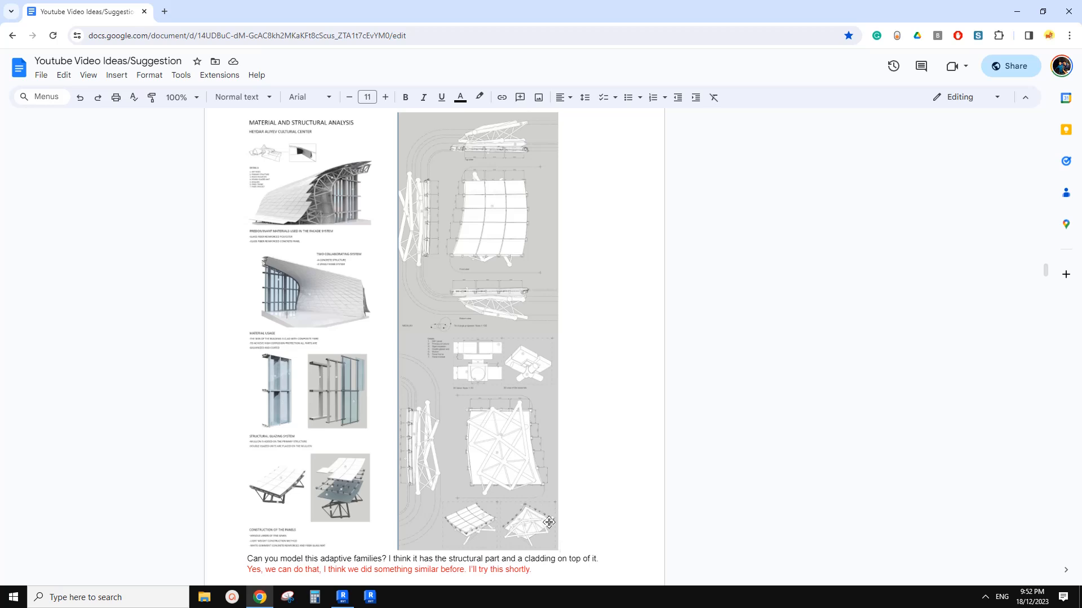
{"action": "scroll", "coordinate": [547, 525], "scroll_direction": "down", "scroll_amount": 1}
{"action": "left_click", "coordinate": [348, 594]}
Step: Connect two raised corner points to their diagonally opposite base adaptive points with lines crossing the interior
{"action": "middle_click_drag", "start_coordinate": [465, 391], "coordinate": [445, 401]}
{"action": "left_click", "coordinate": [581, 253]}
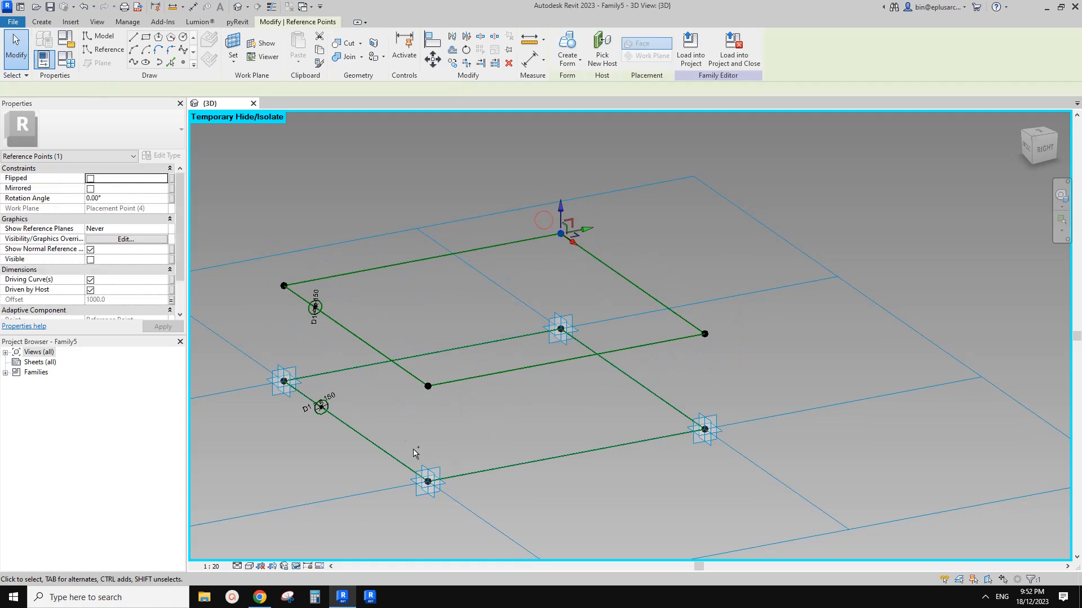
{"action": "left_click_drag", "start_coordinate": [461, 518], "coordinate": [461, 517], "text": "ctrl"}
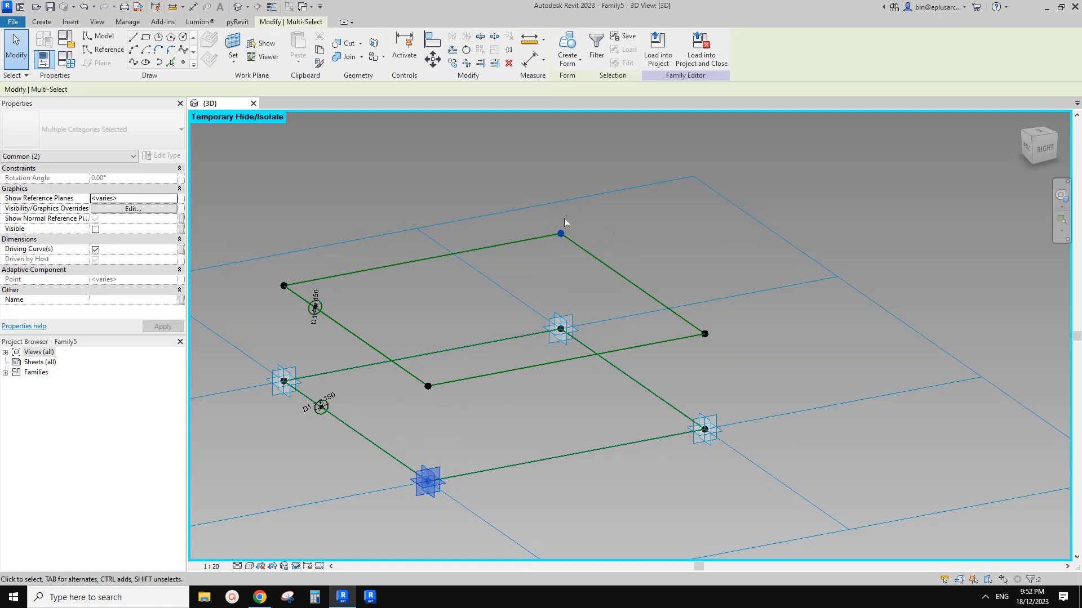
{"action": "left_click", "coordinate": [133, 62]}
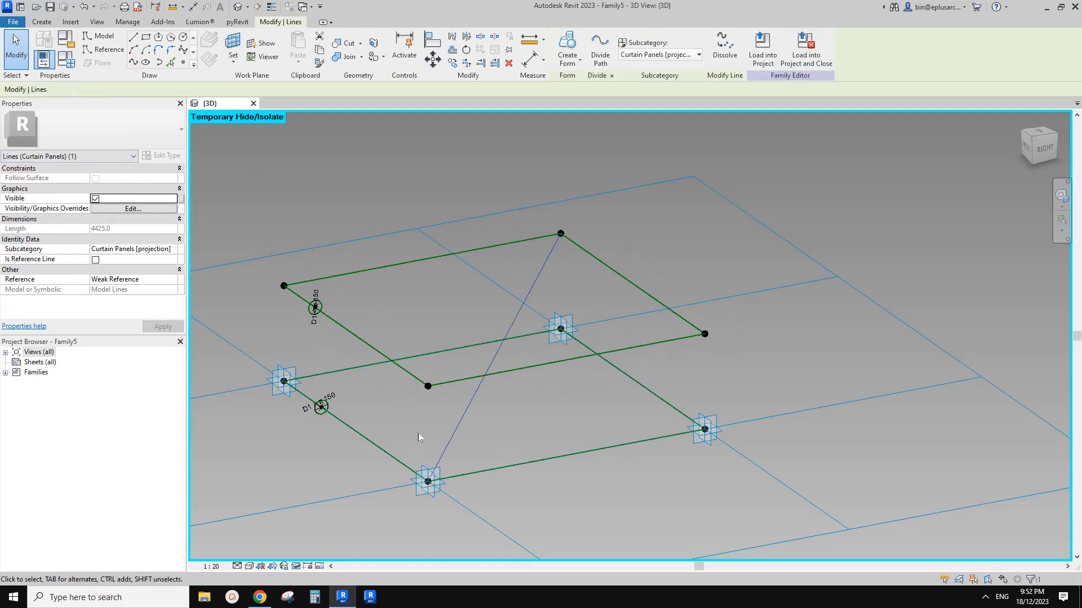
{"action": "left_click", "coordinate": [706, 442]}
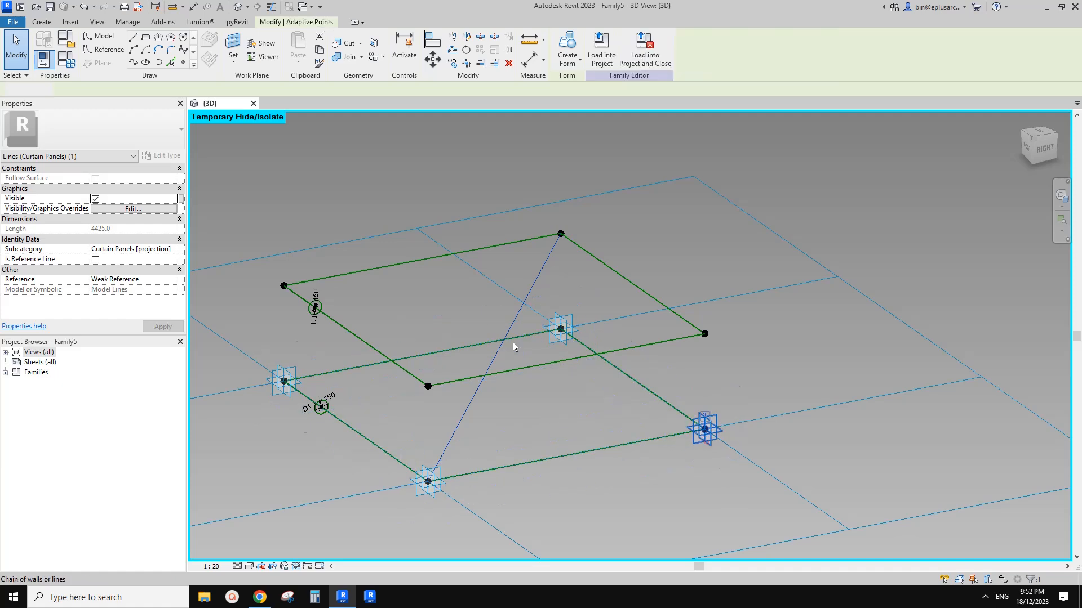
{"action": "left_click", "coordinate": [284, 285], "text": "ctrl"}
{"action": "middle_click_drag", "start_coordinate": [647, 288], "coordinate": [536, 251], "text": "shift"}
{"action": "left_click", "coordinate": [647, 356]}
Step: Draw vertical lines joining the base adaptive points to the raised points above them at two opposite corners
{"action": "middle_click_drag", "start_coordinate": [651, 376], "coordinate": [806, 365], "text": "shift"}
{"action": "middle_click_drag", "start_coordinate": [712, 263], "coordinate": [484, 372], "text": "shift"}
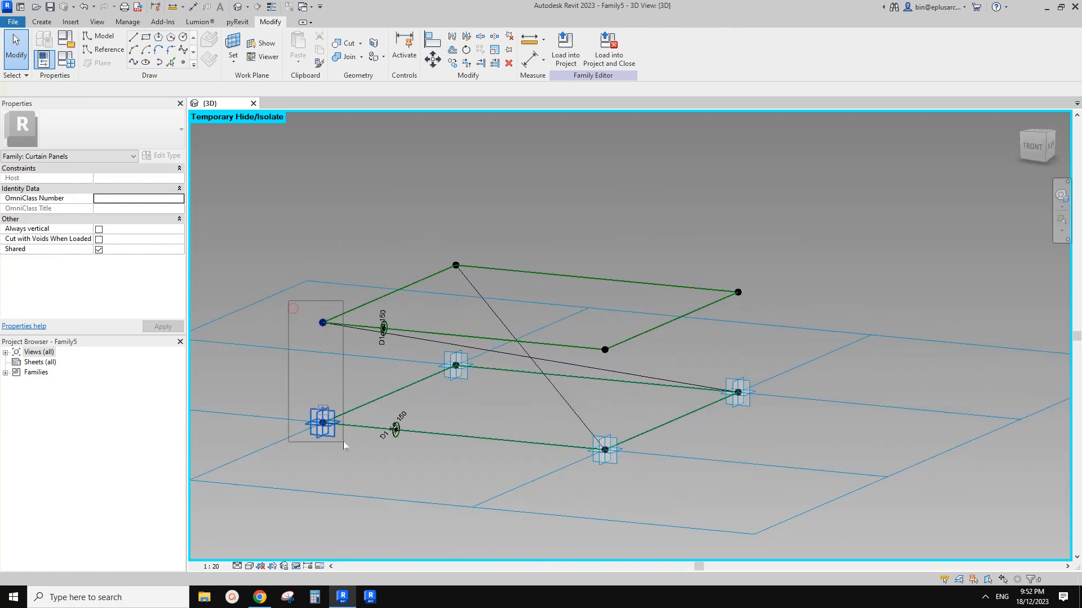
{"action": "left_click_drag", "start_coordinate": [343, 442], "coordinate": [342, 438]}
{"action": "middle_click_drag", "start_coordinate": [676, 225], "coordinate": [704, 236], "text": "shift"}
{"action": "left_click", "coordinate": [332, 321]}
{"action": "mouse_move", "coordinate": [474, 323]}
{"action": "middle_mouse_down", "text": "shift"}
{"action": "mouse_move", "coordinate": [563, 338]}
{"action": "mouse_move", "coordinate": [592, 362]}
{"action": "mouse_move", "coordinate": [610, 405]}
{"action": "mouse_move", "coordinate": [669, 387]}
{"action": "mouse_move", "coordinate": [698, 406]}
{"action": "mouse_move", "coordinate": [702, 363]}
{"action": "mouse_move", "coordinate": [666, 323]}
{"action": "mouse_move", "coordinate": [716, 425]}
{"action": "mouse_move", "coordinate": [704, 389]}
{"action": "middle_mouse_up", "text": "shift"}
{"action": "left_click_drag", "start_coordinate": [719, 231], "coordinate": [795, 459]}
{"action": "key", "text": "Escape"}
{"action": "middle_click_drag", "start_coordinate": [668, 210], "coordinate": [619, 329], "text": "shift"}
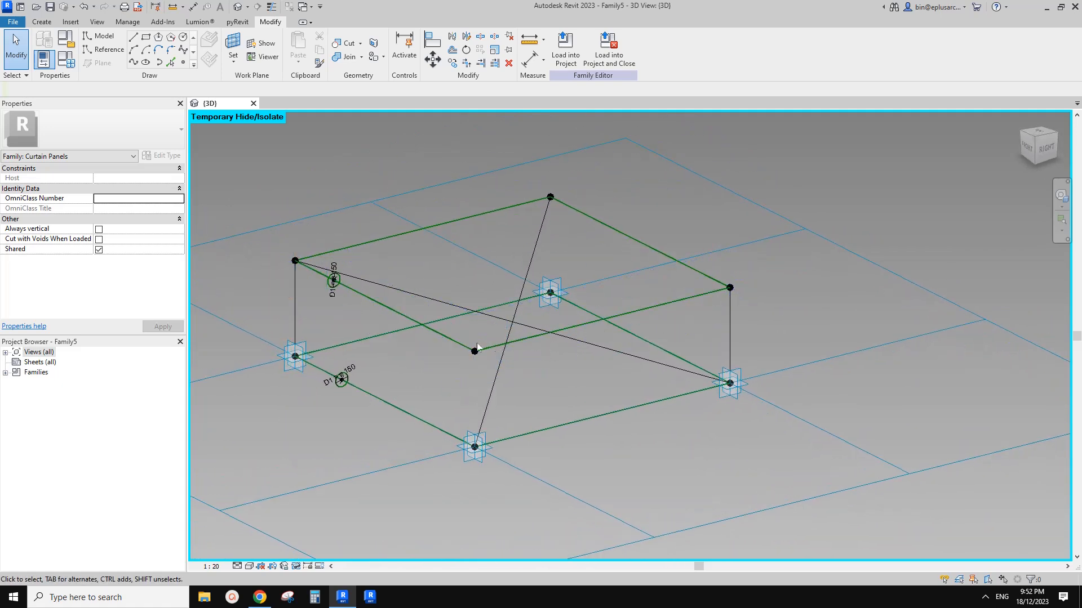
Step: Draw two face diagonals from the raised point above placement point 2 to the two neighbouring base adaptive points
{"action": "left_click", "coordinate": [711, 372]}
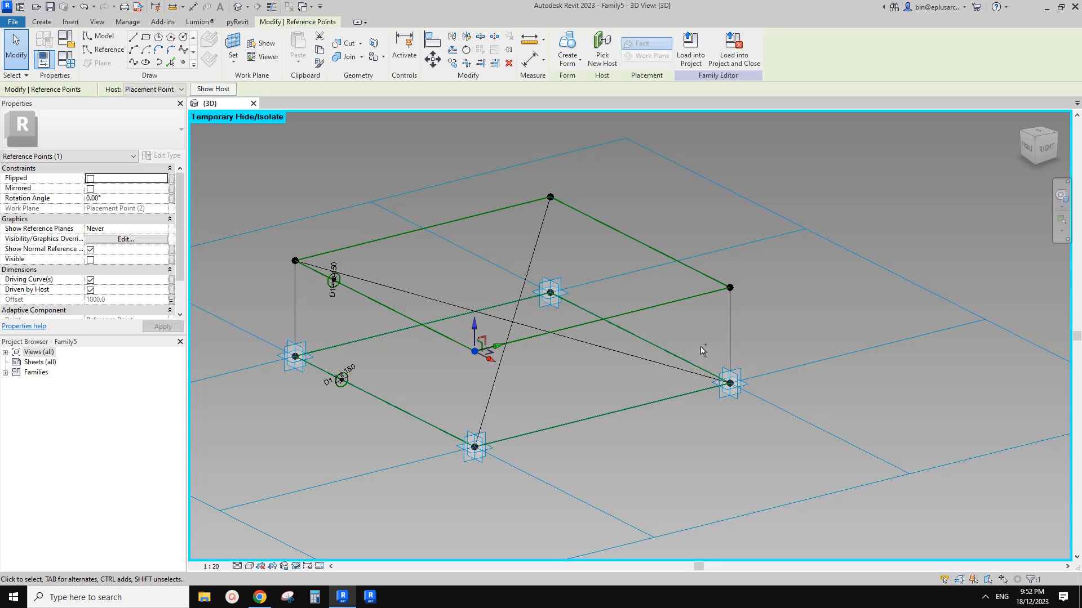
{"action": "left_click_drag", "start_coordinate": [765, 417], "coordinate": [766, 418], "text": "ctrl"}
{"action": "left_click", "coordinate": [133, 62]}
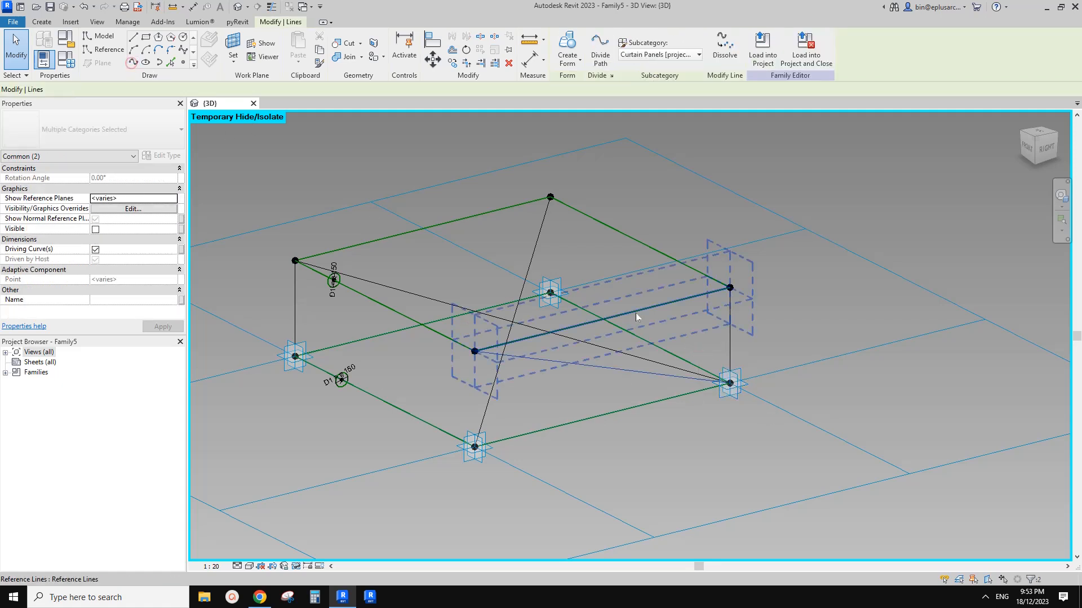
{"action": "key", "text": "Escape"}
{"action": "left_click", "coordinate": [473, 350]}
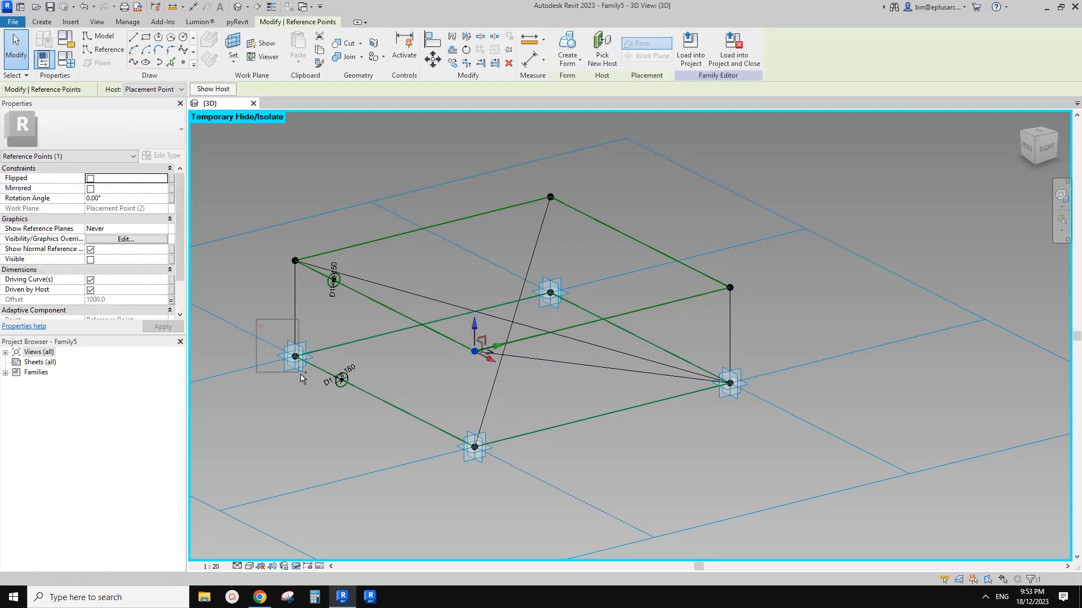
{"action": "left_click", "coordinate": [641, 189]}
{"action": "middle_click_drag", "start_coordinate": [640, 190], "coordinate": [677, 367], "text": "shift"}
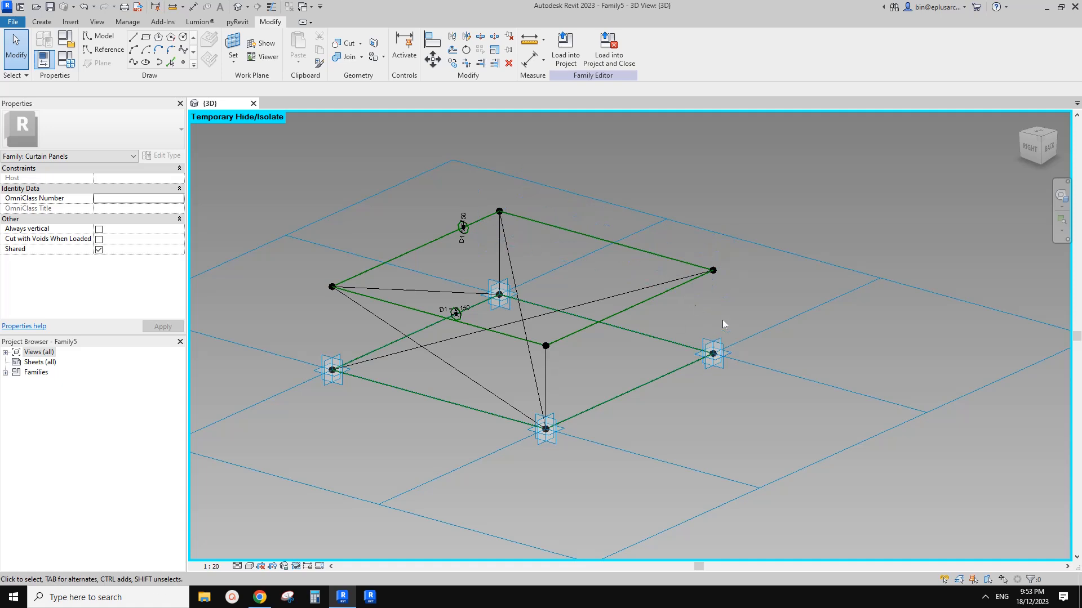
Step: Draw a face diagonal from the raised point above placement point 4 down to a neighbouring base adaptive point
{"action": "middle_click_drag", "start_coordinate": [664, 330], "coordinate": [745, 383], "text": "shift"}
{"action": "left_click_drag", "start_coordinate": [745, 379], "coordinate": [758, 398]}
{"action": "middle_click_drag", "start_coordinate": [749, 319], "coordinate": [718, 342], "text": "shift"}
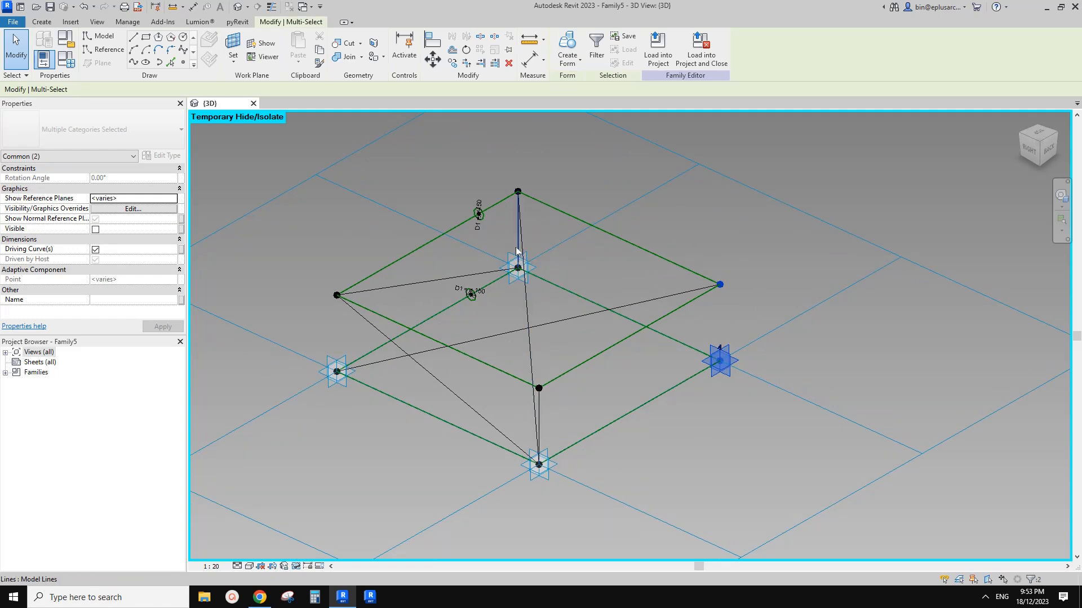
{"action": "middle_click_drag", "start_coordinate": [517, 252], "coordinate": [501, 268], "text": "shift"}
{"action": "middle_click_drag", "start_coordinate": [719, 328], "coordinate": [705, 306], "text": "shift"}
{"action": "left_click_drag", "start_coordinate": [704, 279], "coordinate": [747, 332]}
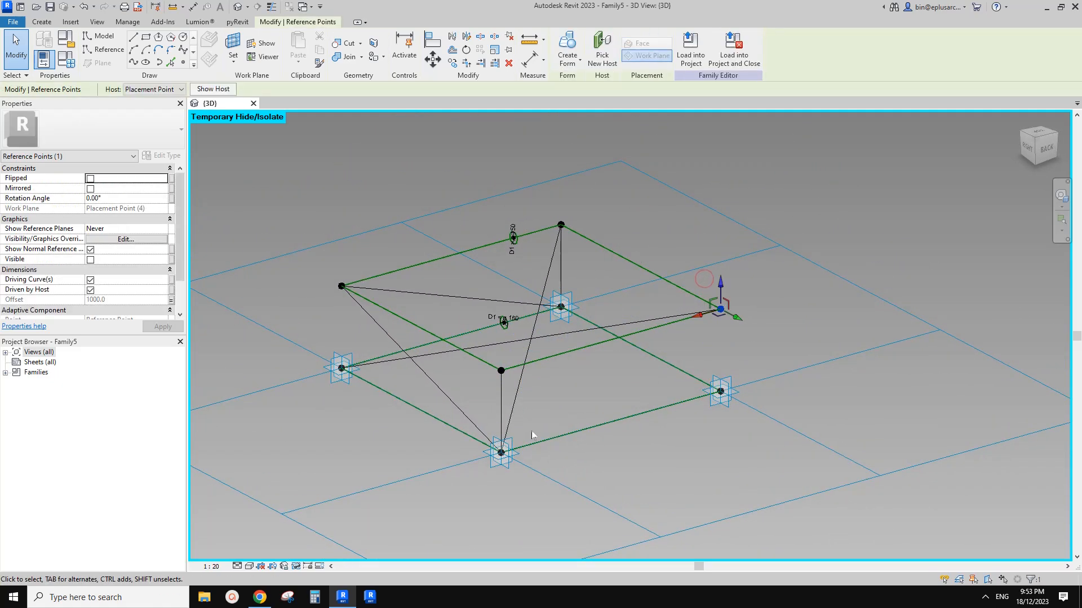
{"action": "left_click", "coordinate": [503, 463], "text": "ctrl"}
{"action": "left_click", "coordinate": [133, 62]}
Step: Convert all seven bracing lines between the upper and lower loops into reference lines
{"action": "mouse_move", "coordinate": [560, 175]}
{"action": "middle_mouse_down", "text": "shift"}
{"action": "mouse_move", "coordinate": [620, 239]}
{"action": "mouse_move", "coordinate": [571, 160]}
{"action": "mouse_move", "coordinate": [616, 231]}
{"action": "middle_mouse_up", "text": "shift"}
{"action": "middle_click_drag", "start_coordinate": [681, 168], "coordinate": [704, 176], "text": "shift"}
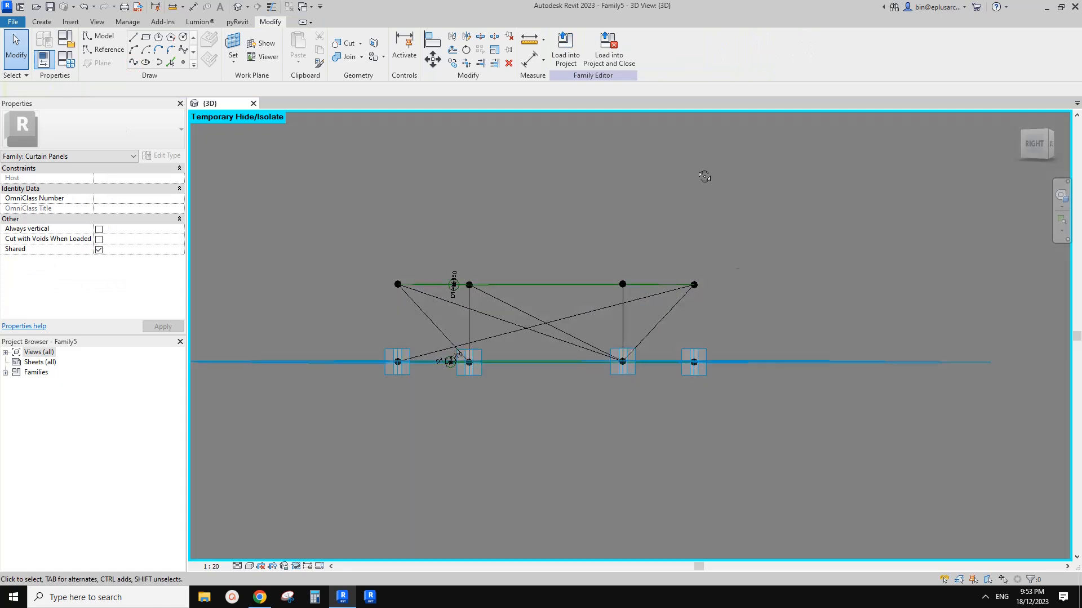
{"action": "left_click_drag", "start_coordinate": [414, 326], "coordinate": [413, 326]}
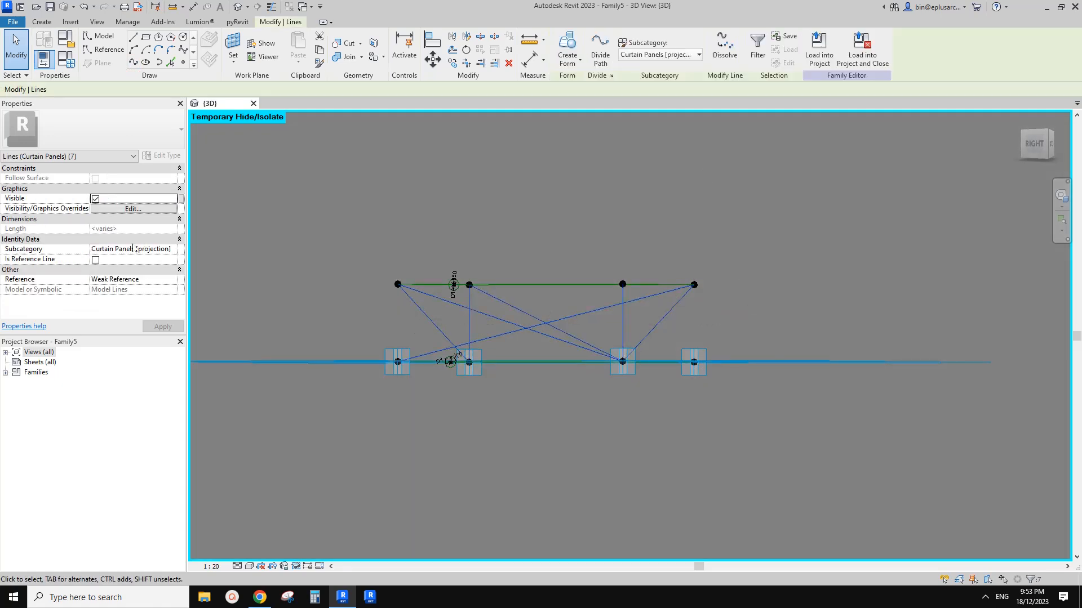
{"action": "left_click", "coordinate": [96, 260]}
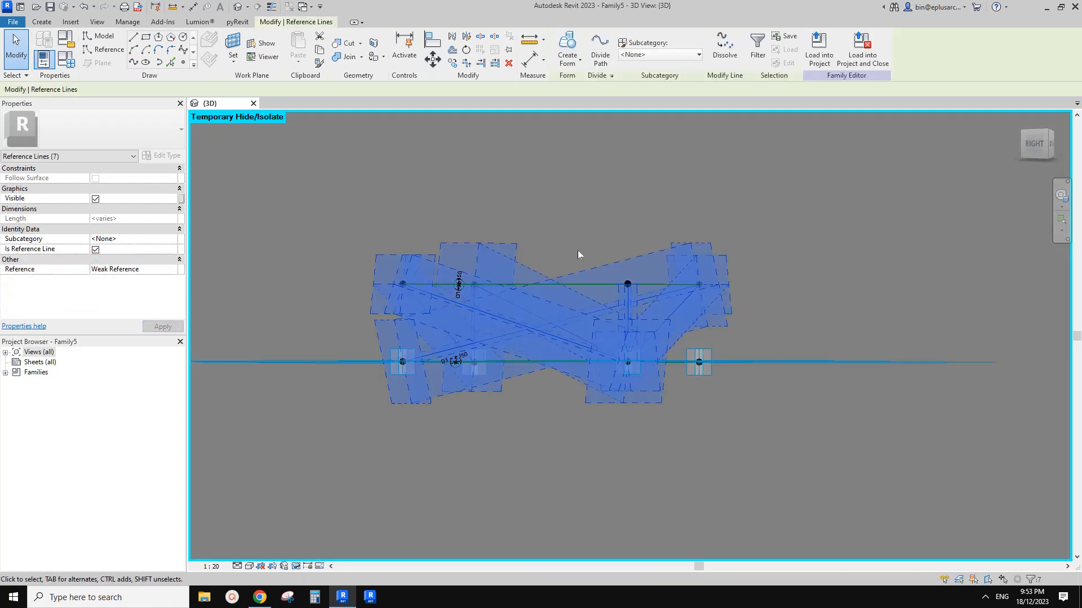
{"action": "key", "text": "Escape"}
{"action": "middle_click_drag", "start_coordinate": [615, 310], "coordinate": [550, 330], "text": "shift"}
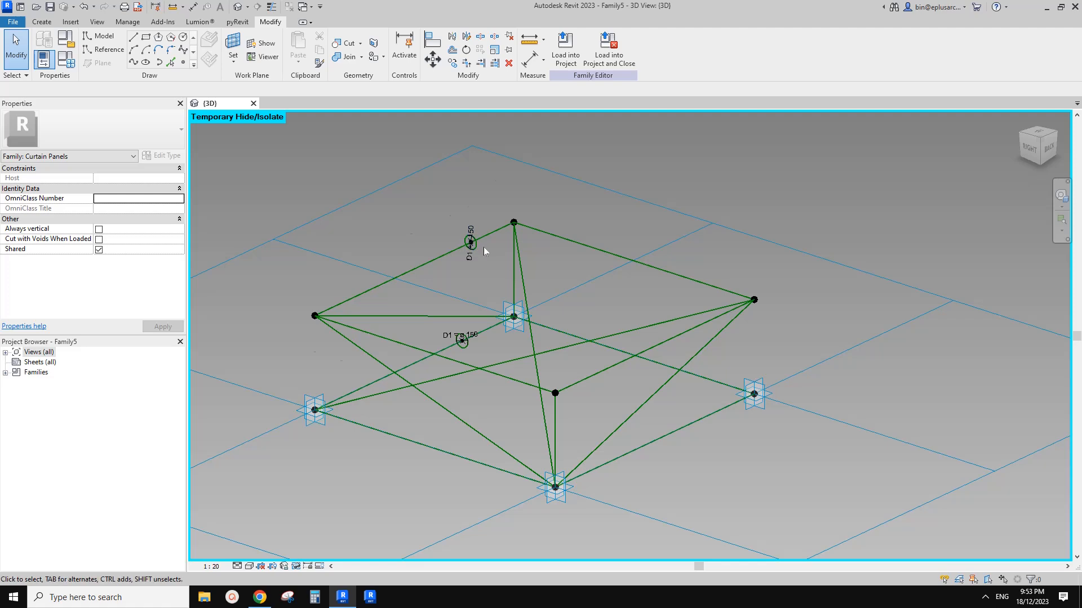
{"action": "middle_click_drag", "start_coordinate": [451, 363], "coordinate": [560, 319], "text": "shift"}
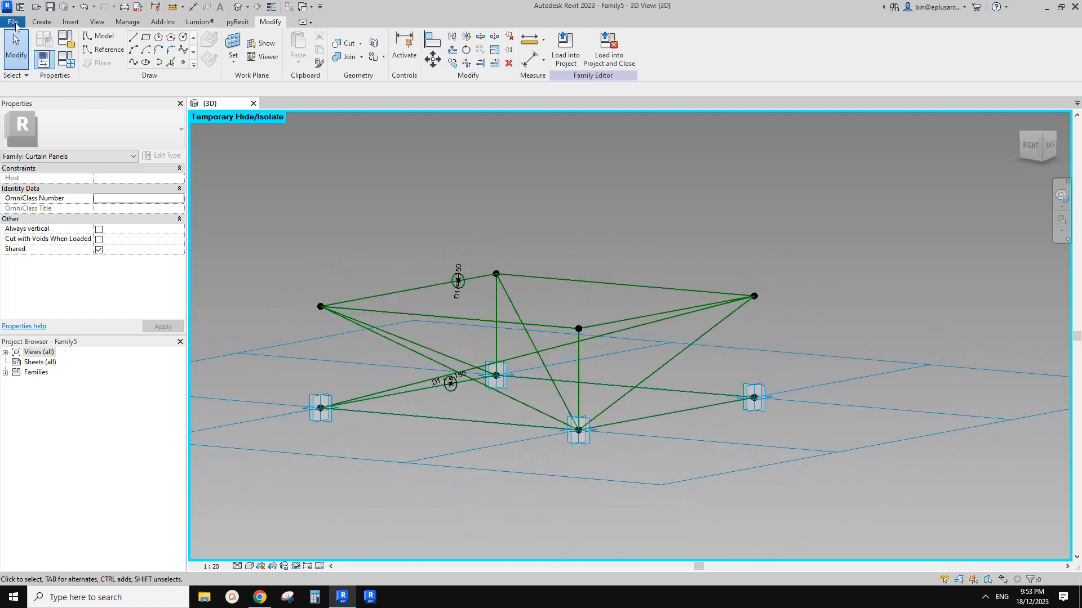
Step: Create a new family from the Metric Generic Model Adaptive.rft template
{"action": "left_click", "coordinate": [12, 21]}
{"action": "mouse_move", "coordinate": [26, 92]}
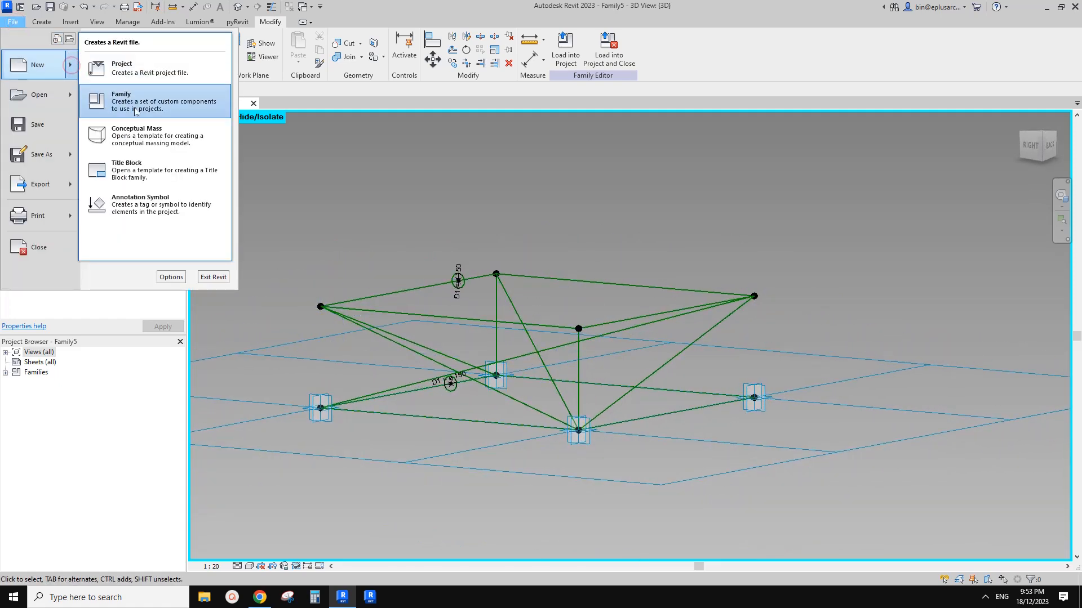
{"action": "left_click", "coordinate": [153, 104]}
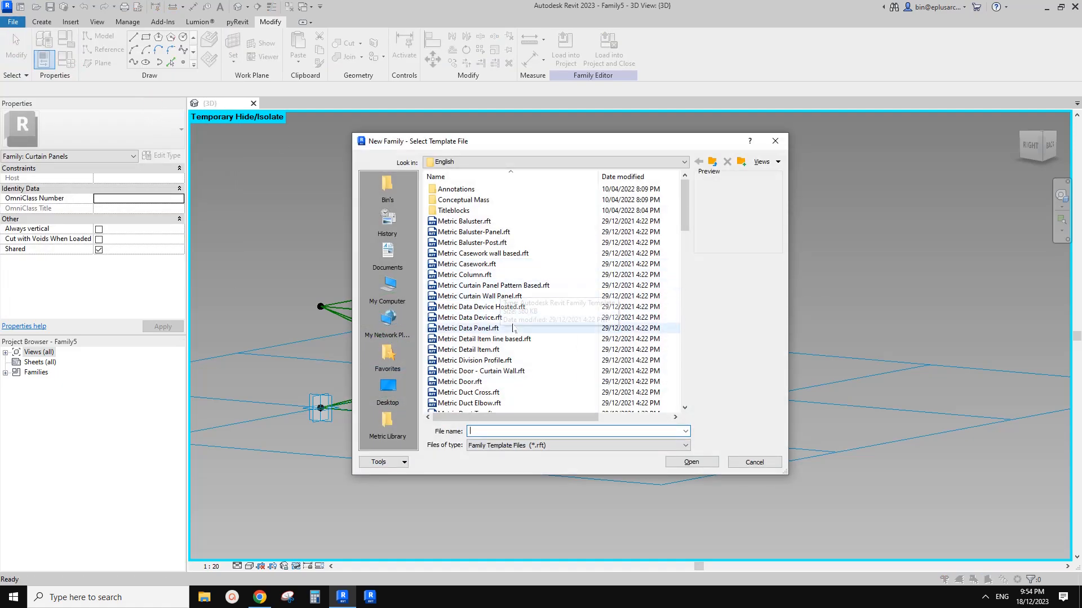
{"action": "scroll", "coordinate": [522, 332], "scroll_direction": "down", "scroll_amount": 5}
{"action": "scroll", "coordinate": [523, 329], "scroll_direction": "down", "scroll_amount": 2}
{"action": "left_click", "coordinate": [515, 372]}
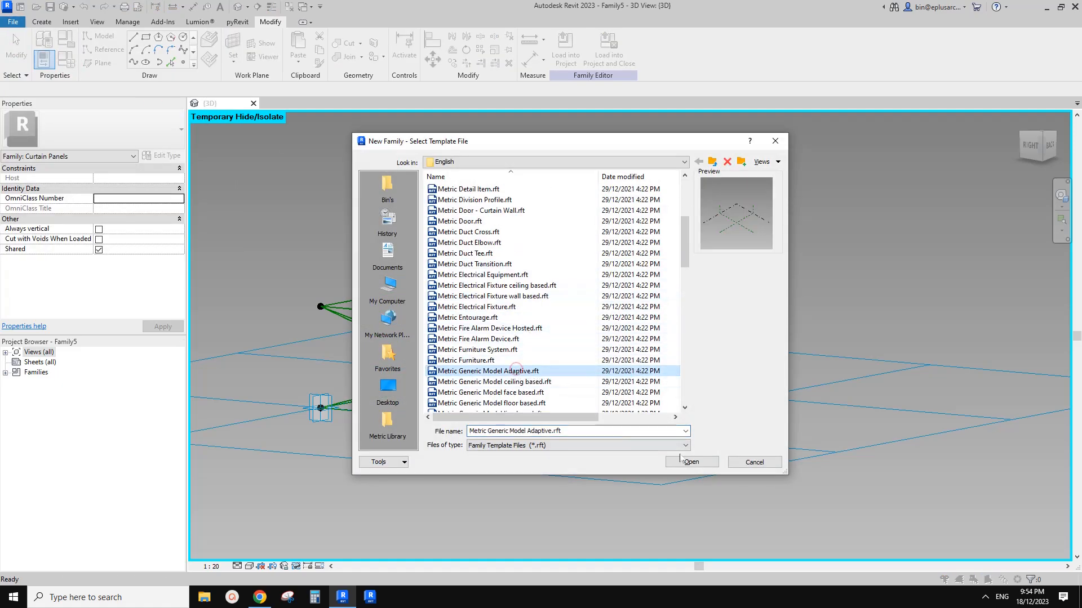
{"action": "left_click", "coordinate": [691, 460]}
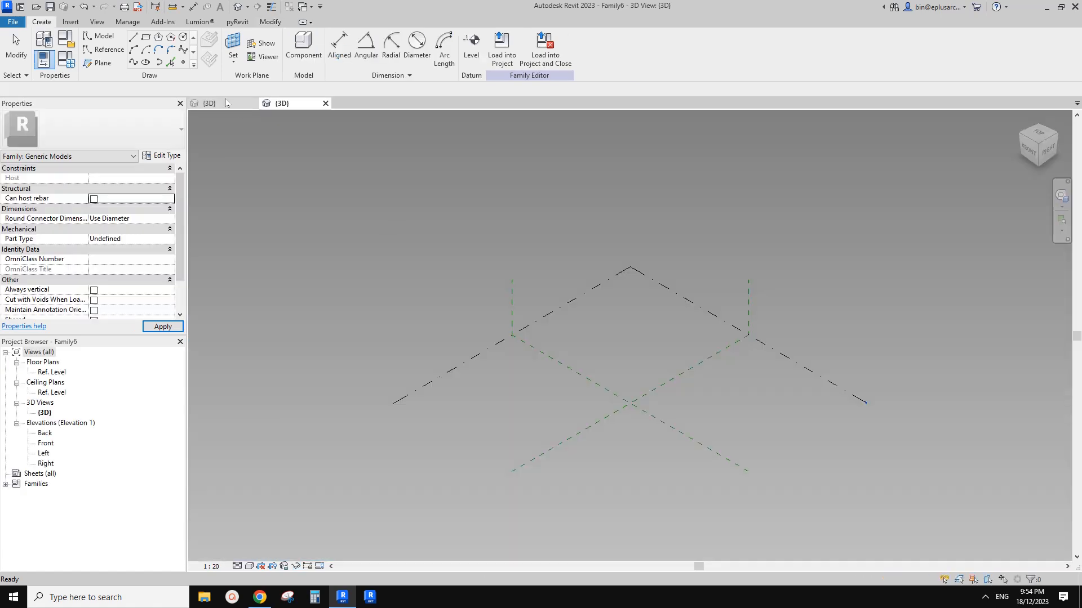
Step: Place two adaptive points on the reference level and connect them with a spline through points
{"action": "left_click", "coordinate": [184, 64]}
{"action": "left_click", "coordinate": [540, 384]}
{"action": "left_click", "coordinate": [620, 356]}
{"action": "key", "text": "Escape"}
{"action": "key", "text": "Escape"}
{"action": "left_click_drag", "start_coordinate": [448, 291], "coordinate": [672, 417]}
{"action": "left_click", "coordinate": [620, 45]}
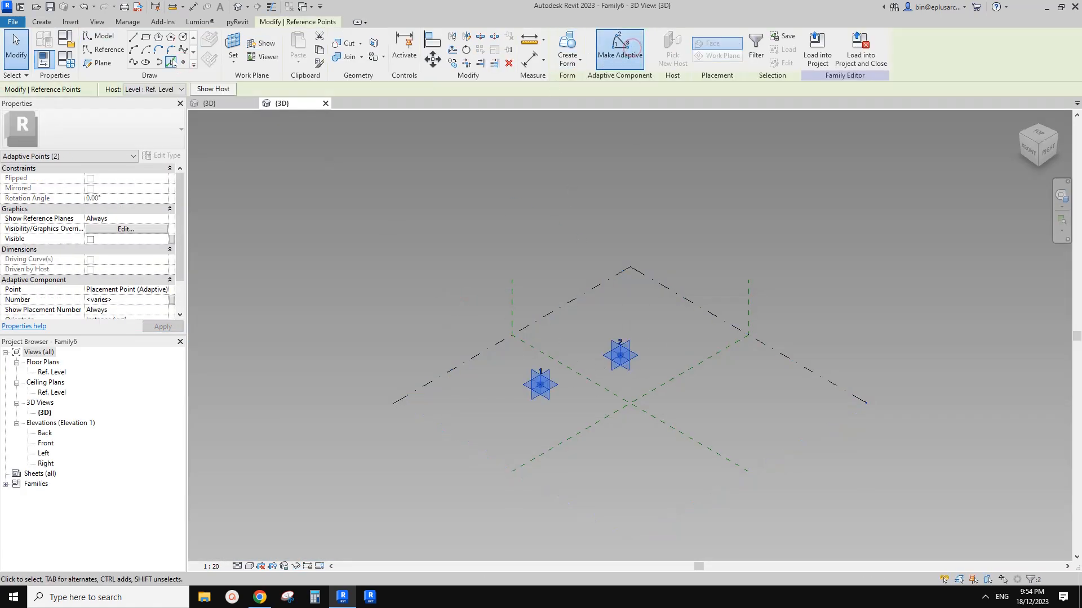
{"action": "left_click", "coordinate": [134, 63]}
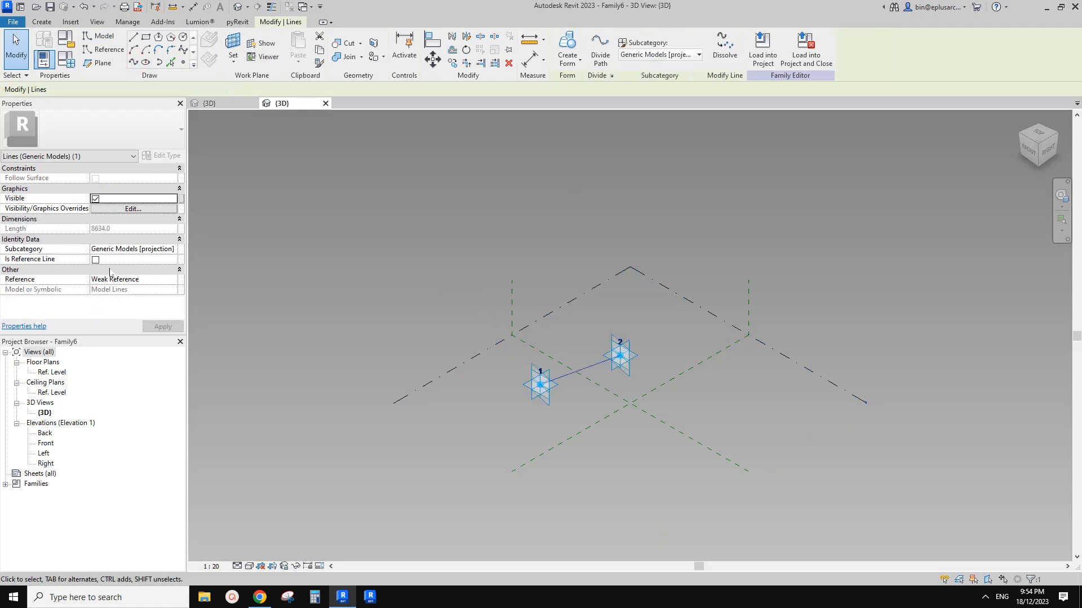
Step: Convert the spline between the two adaptive points into a reference line and place a reference point on it near point 1
{"action": "left_click", "coordinate": [95, 259]}
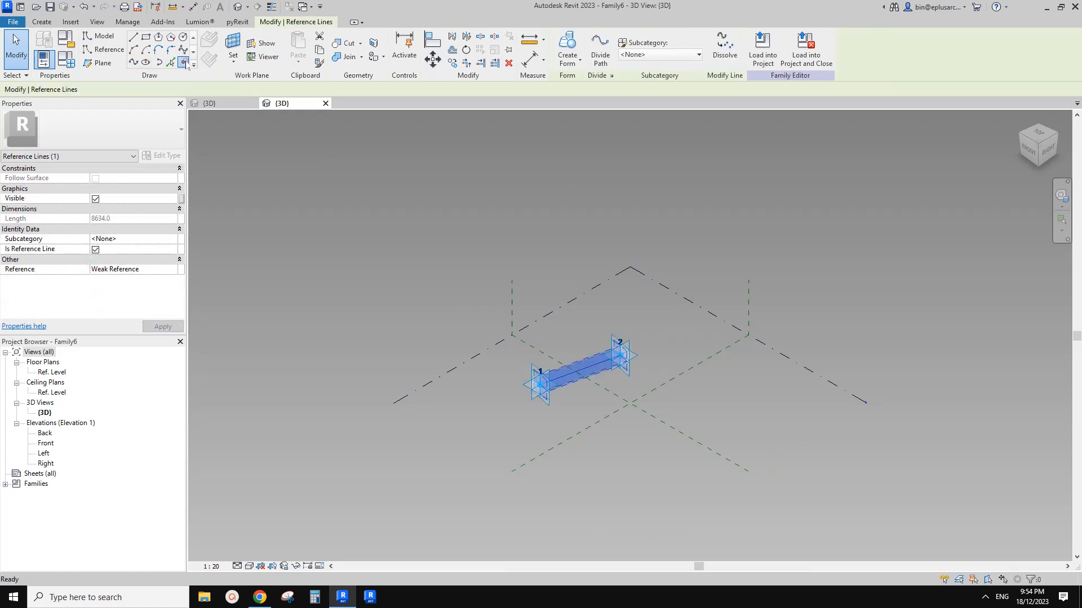
{"action": "left_click", "coordinate": [184, 62]}
{"action": "scroll", "coordinate": [562, 373], "scroll_direction": "up", "scroll_amount": 2}
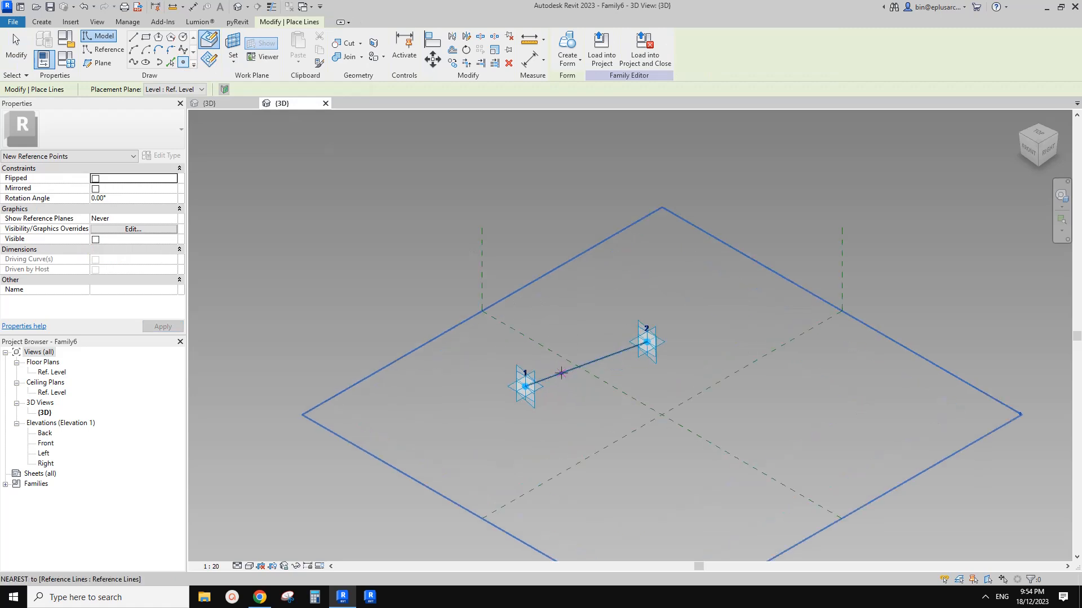
Step: Draw a reference-line circle about 2400 mm in diameter, centred on the hosted reference point and lying in that point's work plane
{"action": "left_click", "coordinate": [184, 37]}
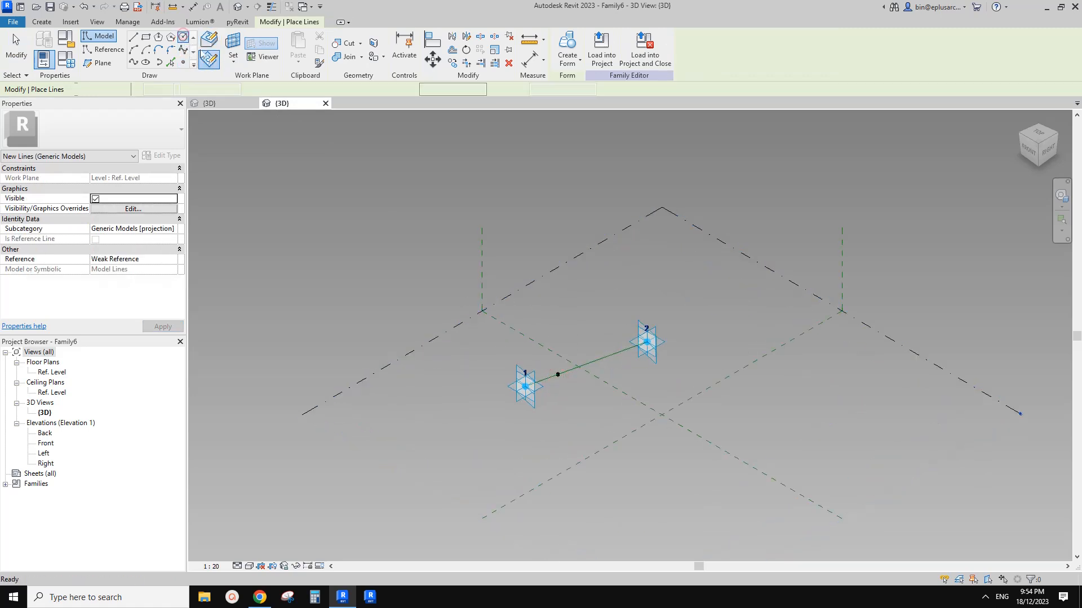
{"action": "key", "text": "Escape"}
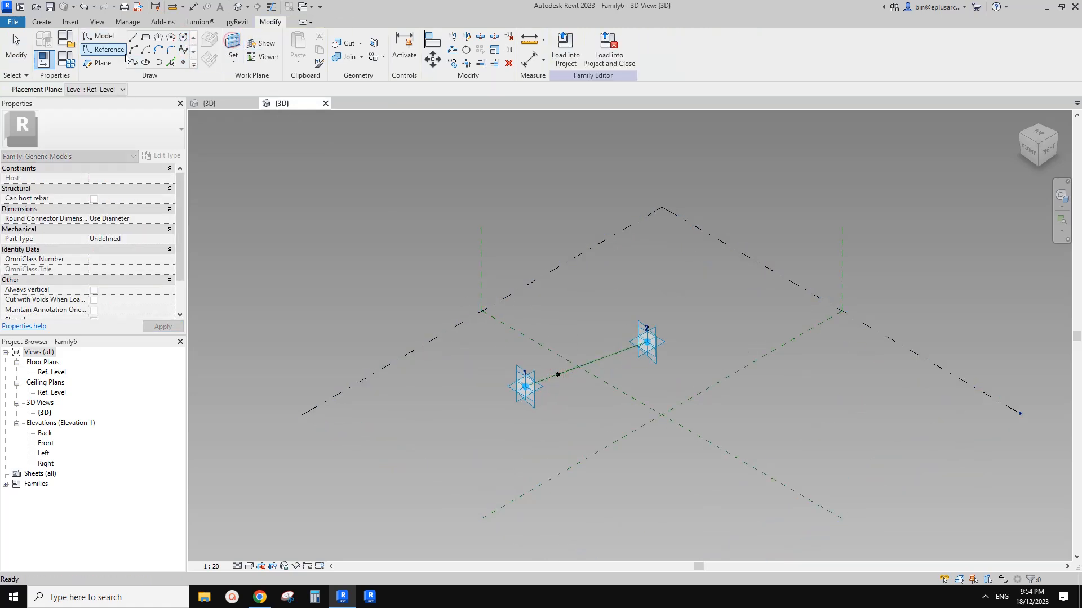
{"action": "left_click", "coordinate": [101, 50]}
{"action": "left_click", "coordinate": [184, 37]}
{"action": "key", "text": "Escape"}
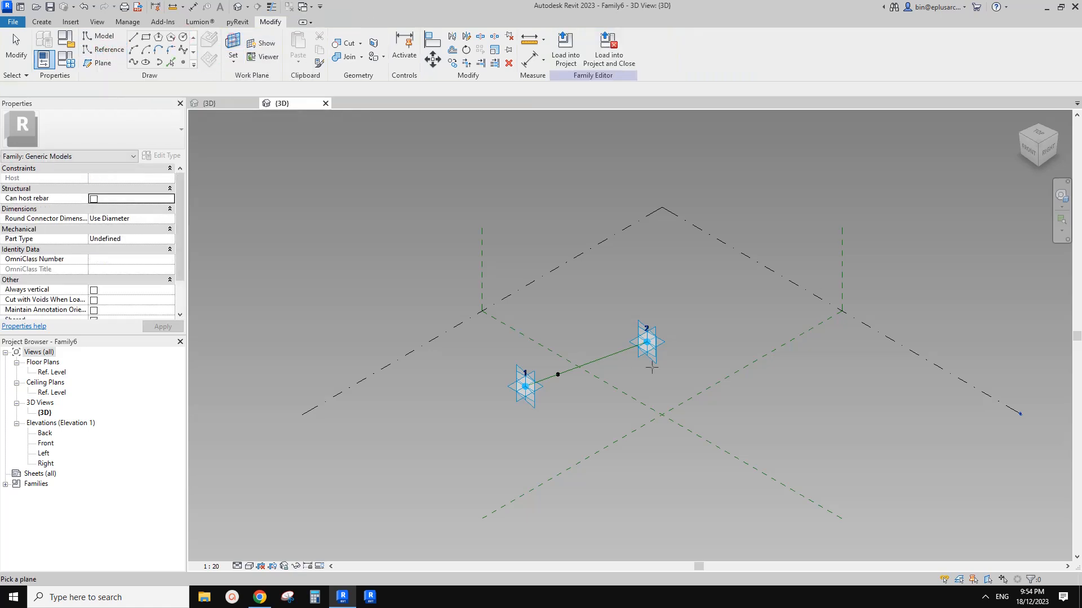
{"action": "key", "text": "Return"}
{"action": "scroll", "coordinate": [555, 373], "scroll_direction": "up", "scroll_amount": 2}
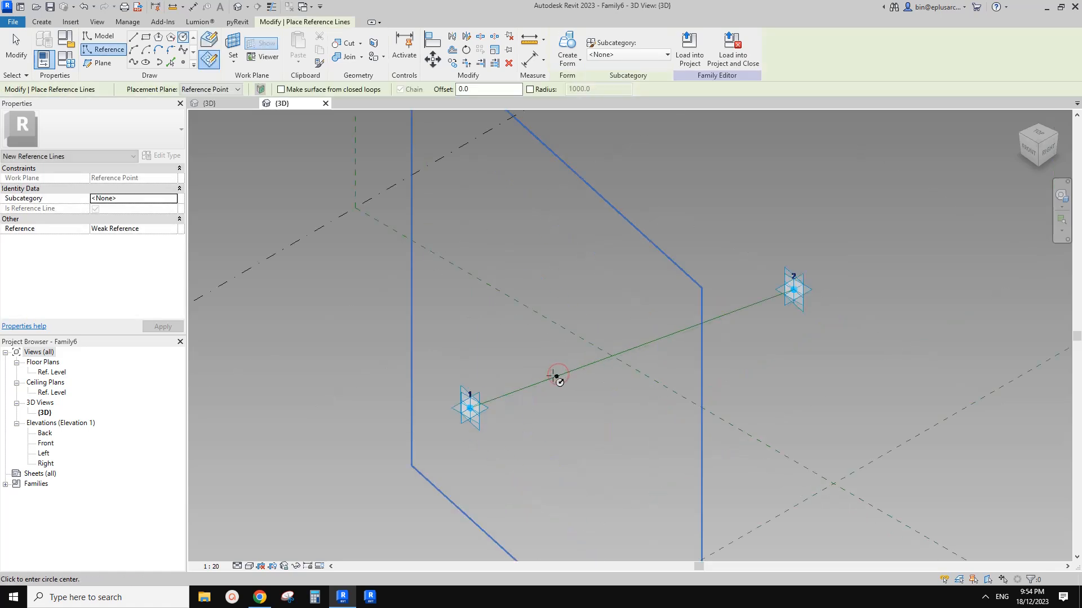
{"action": "left_click", "coordinate": [558, 374]}
{"action": "left_click", "coordinate": [568, 349]}
{"action": "scroll", "coordinate": [592, 344], "scroll_direction": "up", "scroll_amount": 2}
{"action": "key", "text": "Escape"}
{"action": "left_click", "coordinate": [557, 369]}
{"action": "middle_click_drag", "start_coordinate": [566, 363], "coordinate": [563, 351]}
Step: Add a diameter dimension to the reference circle
{"action": "key", "text": "d"}
{"action": "key", "text": "i"}
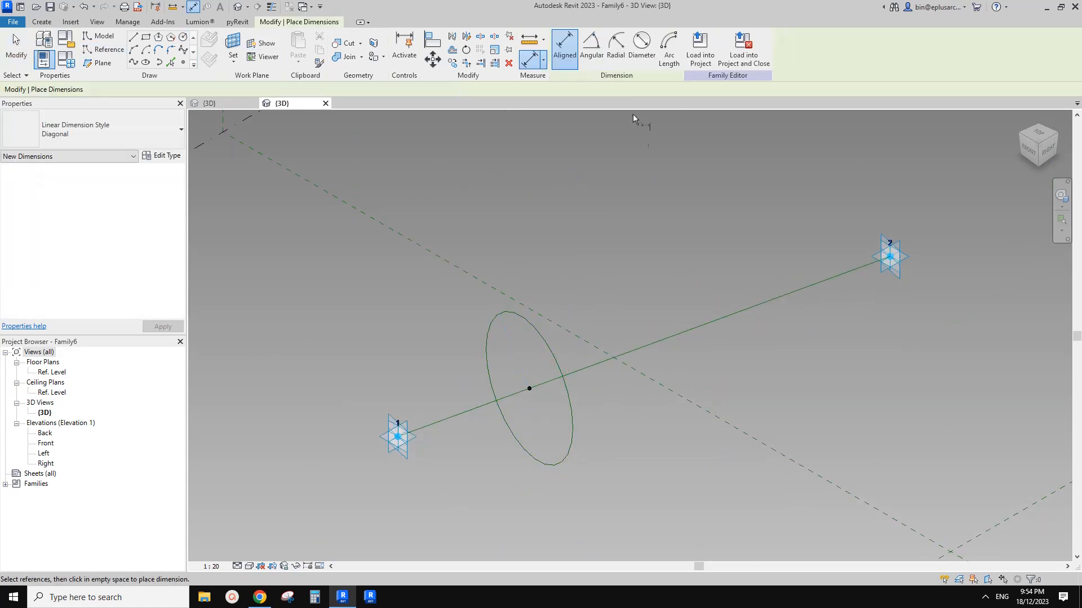
{"action": "left_click", "coordinate": [641, 56]}
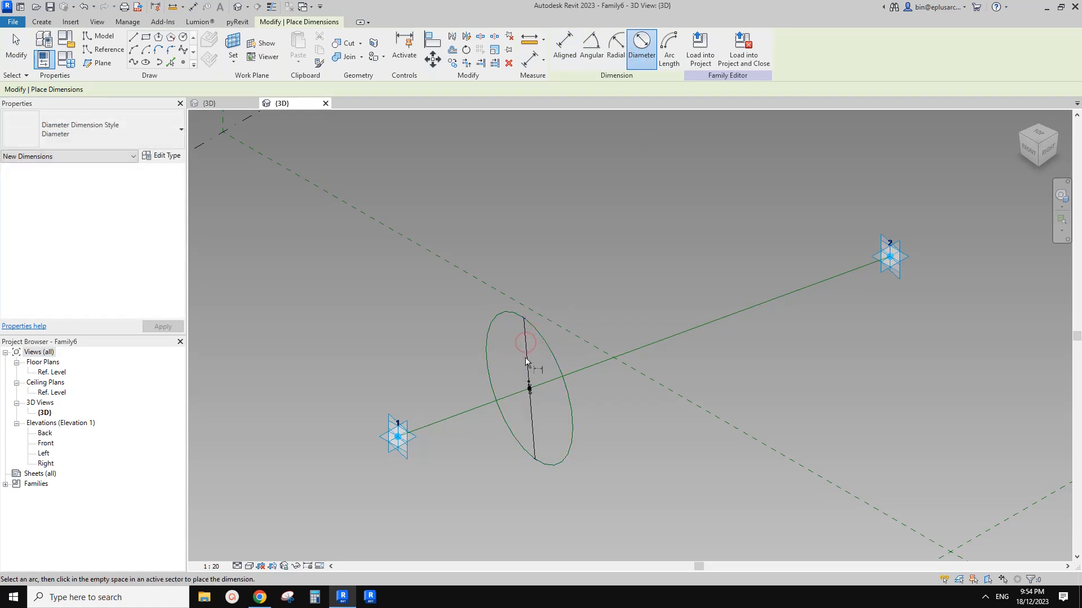
{"action": "left_click", "coordinate": [526, 357]}
{"action": "key", "text": "Escape"}
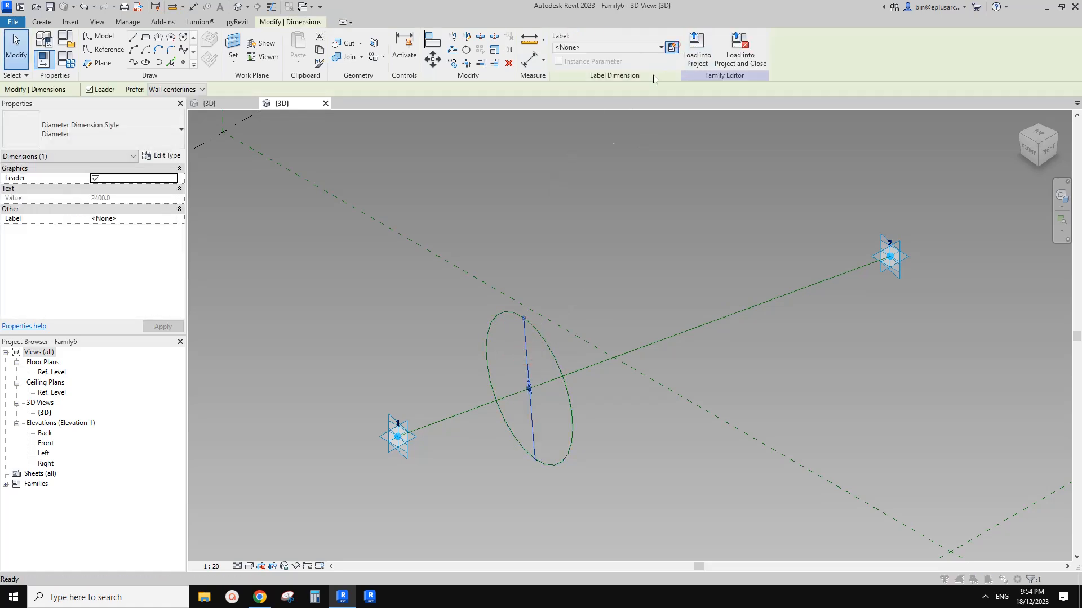
Step: Label the circle's diameter dimension with a new instance family parameter named D2
{"action": "left_click", "coordinate": [671, 47]}
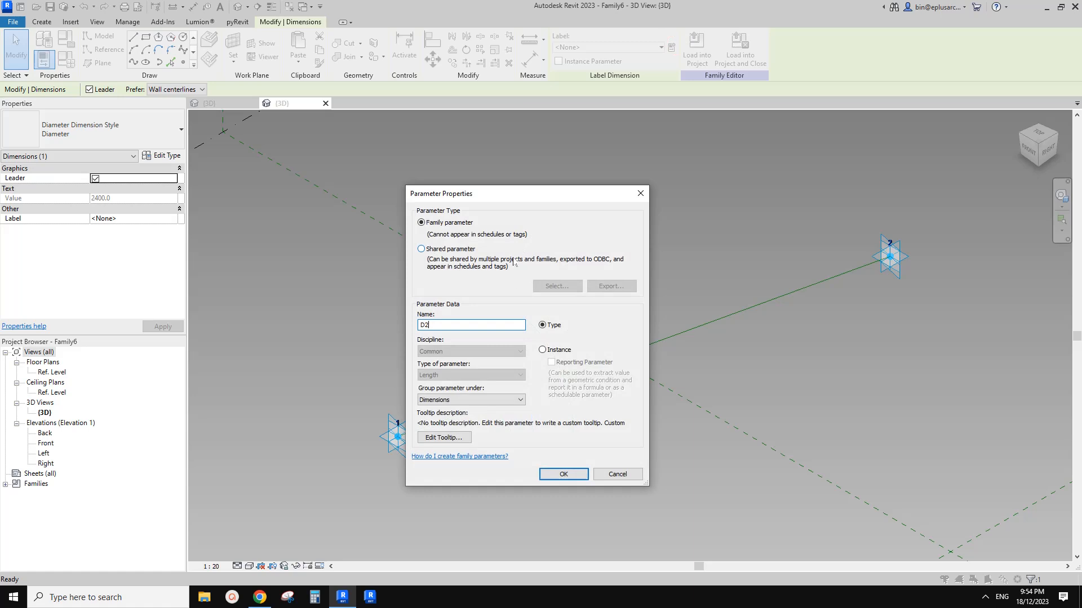
{"action": "left_click_drag", "start_coordinate": [542, 194], "coordinate": [335, 174]}
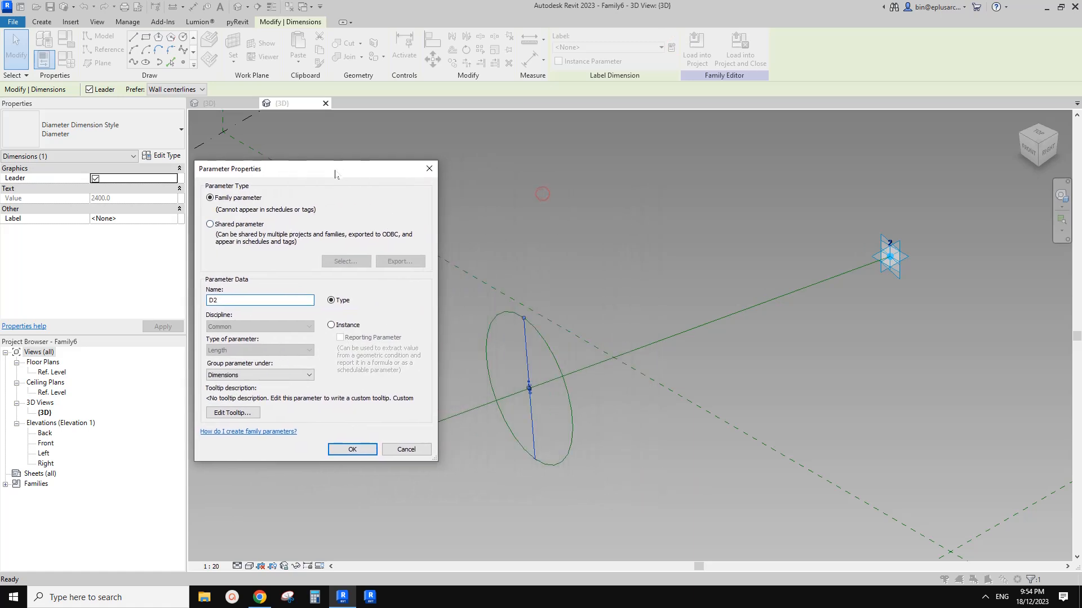
{"action": "left_click", "coordinate": [331, 326]}
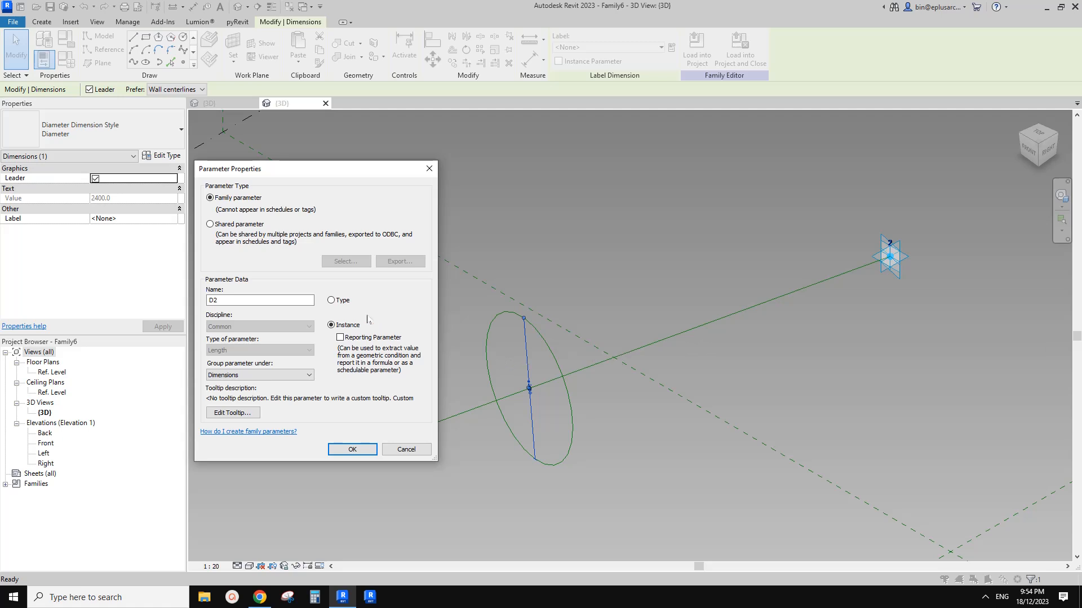
{"action": "left_click", "coordinate": [353, 449]}
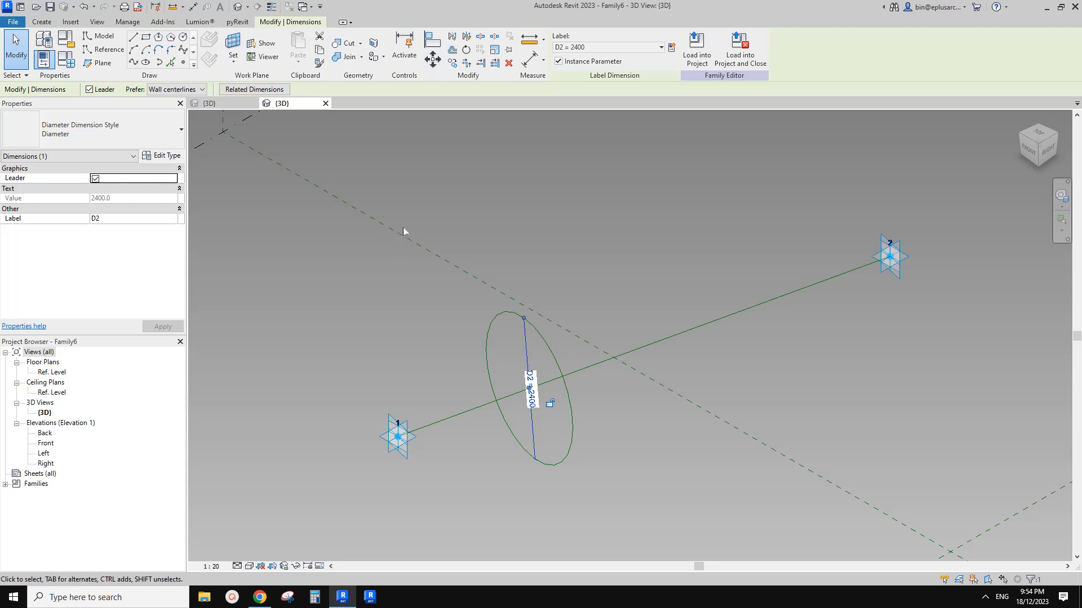
{"action": "key", "text": "Escape"}
{"action": "middle_click_drag", "start_coordinate": [376, 218], "coordinate": [441, 215]}
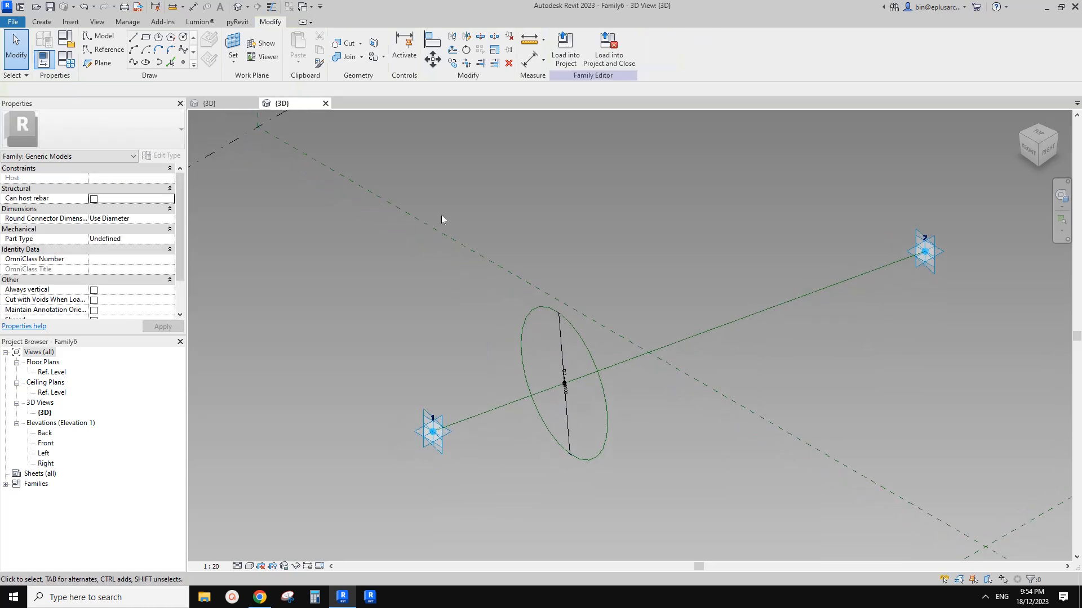
{"action": "left_click", "coordinate": [577, 336]}
{"action": "left_click", "coordinate": [709, 331], "text": "ctrl"}
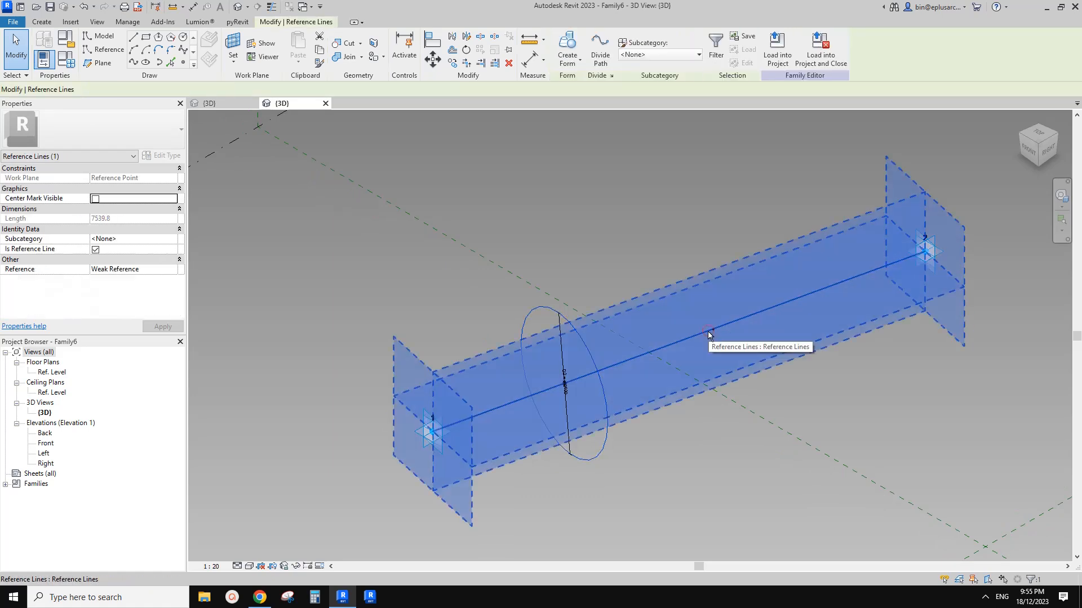
{"action": "middle_click_drag", "start_coordinate": [744, 446], "coordinate": [655, 423]}
{"action": "key", "text": "Escape"}
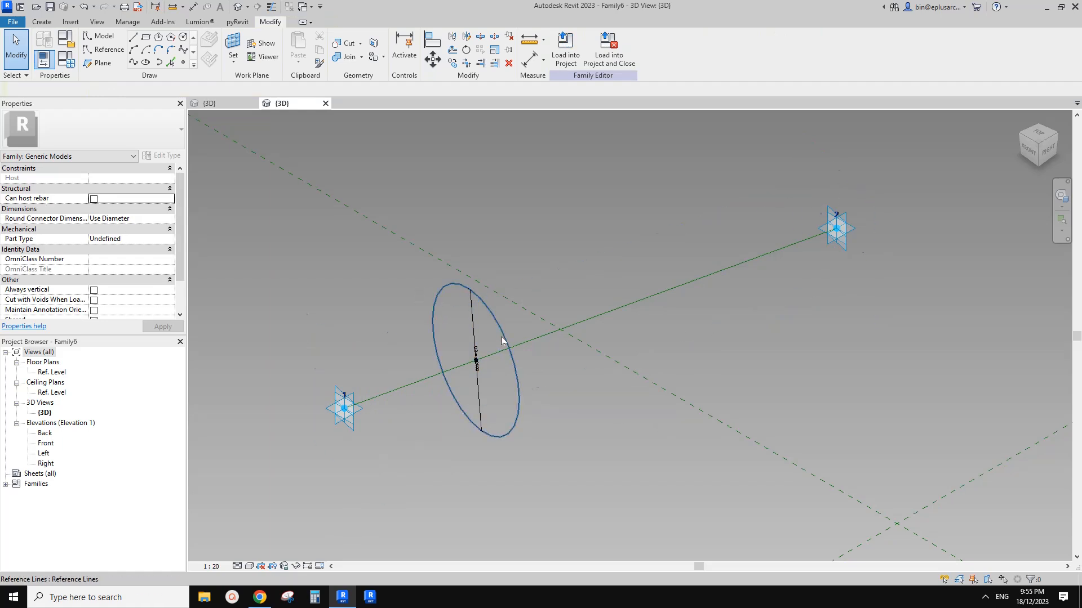
{"action": "left_click_drag", "start_coordinate": [385, 258], "coordinate": [551, 462]}
{"action": "left_click", "coordinate": [578, 458]}
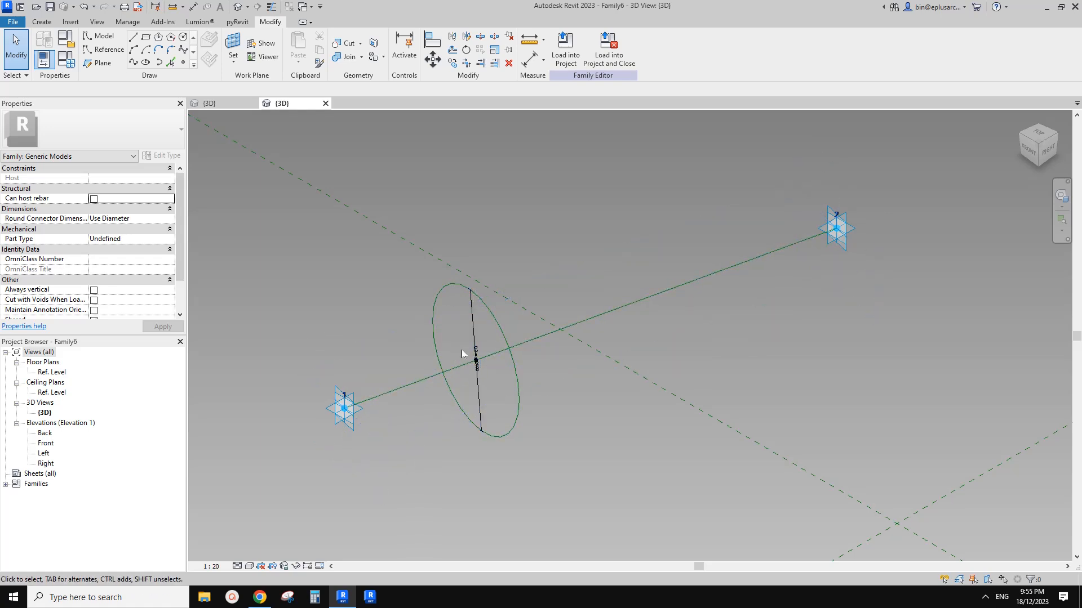
Step: Copy the circle with its centre point and diameter dimension, and rehost the copied point on the reference line nearer adaptive point 2
{"action": "middle_click_drag", "start_coordinate": [503, 326], "coordinate": [510, 332]}
{"action": "left_click", "coordinate": [500, 322]}
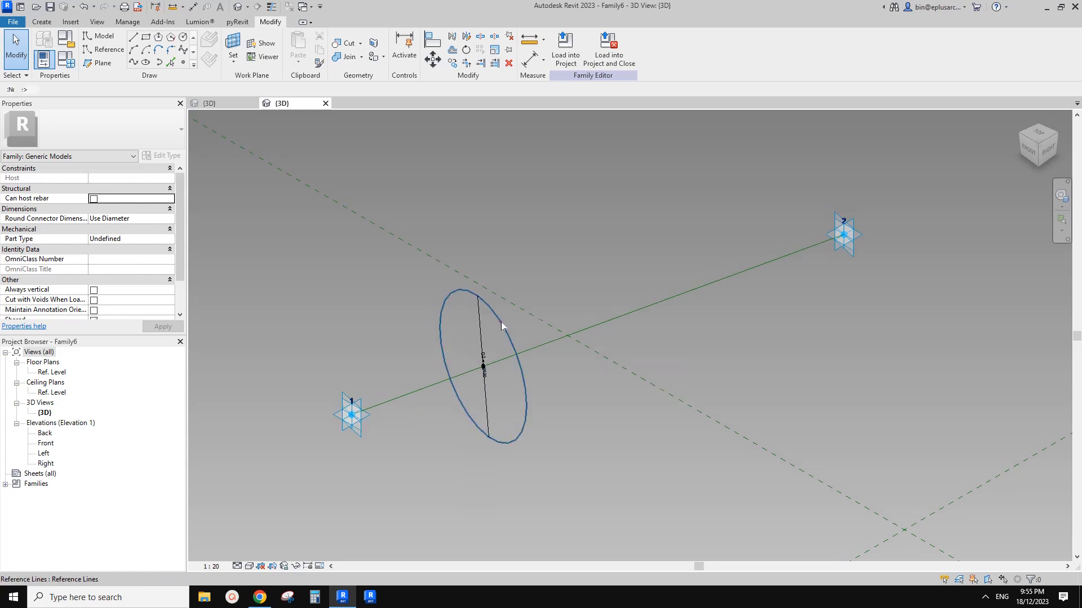
{"action": "left_click_drag", "start_coordinate": [387, 270], "coordinate": [563, 507]}
{"action": "left_click", "coordinate": [641, 373]}
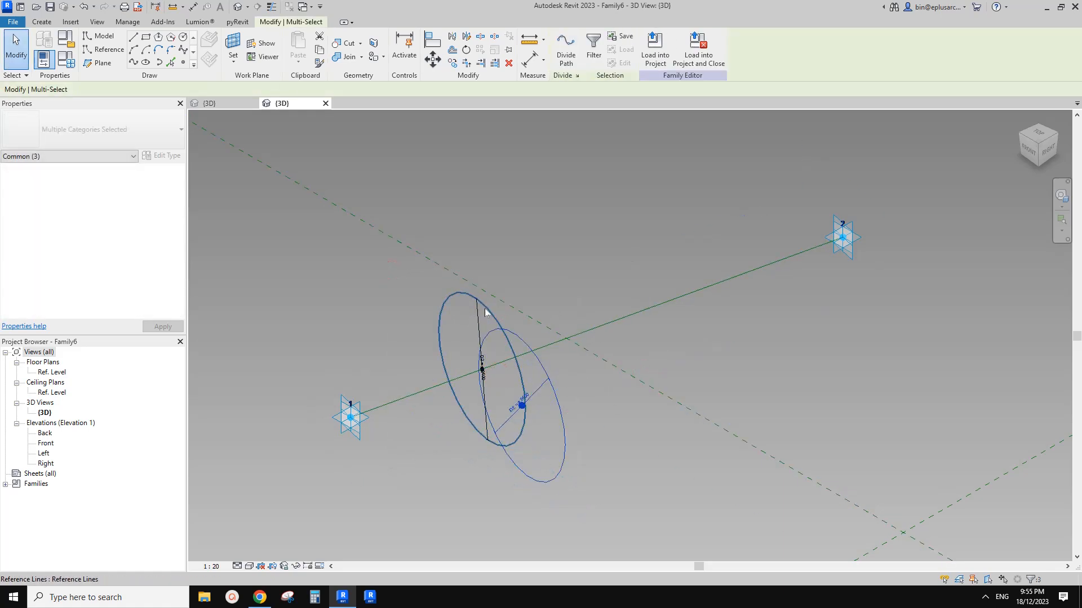
{"action": "key", "text": "Escape"}
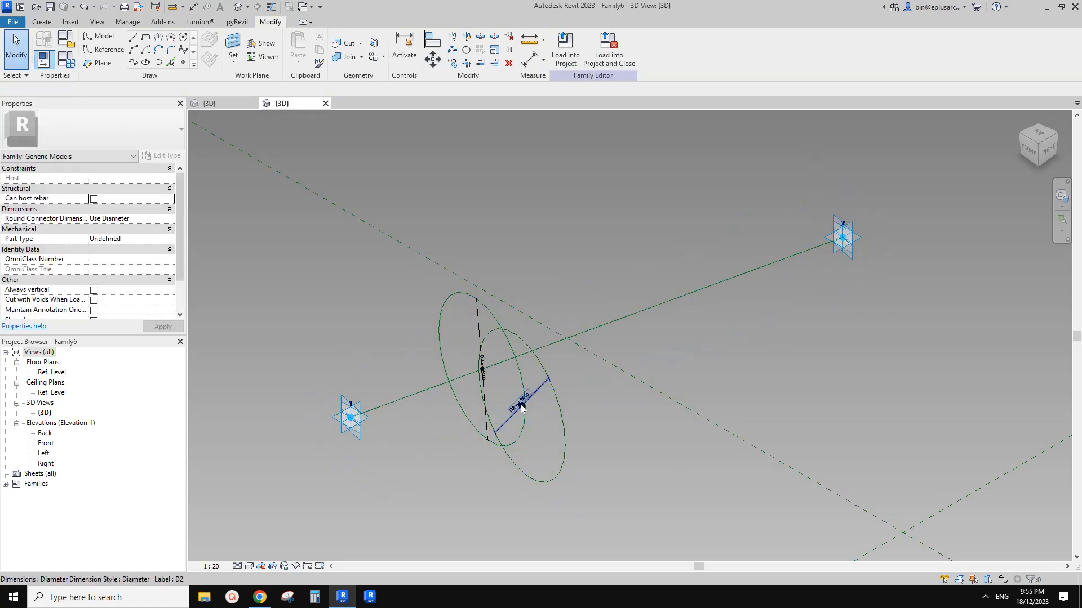
{"action": "left_click", "coordinate": [532, 413]}
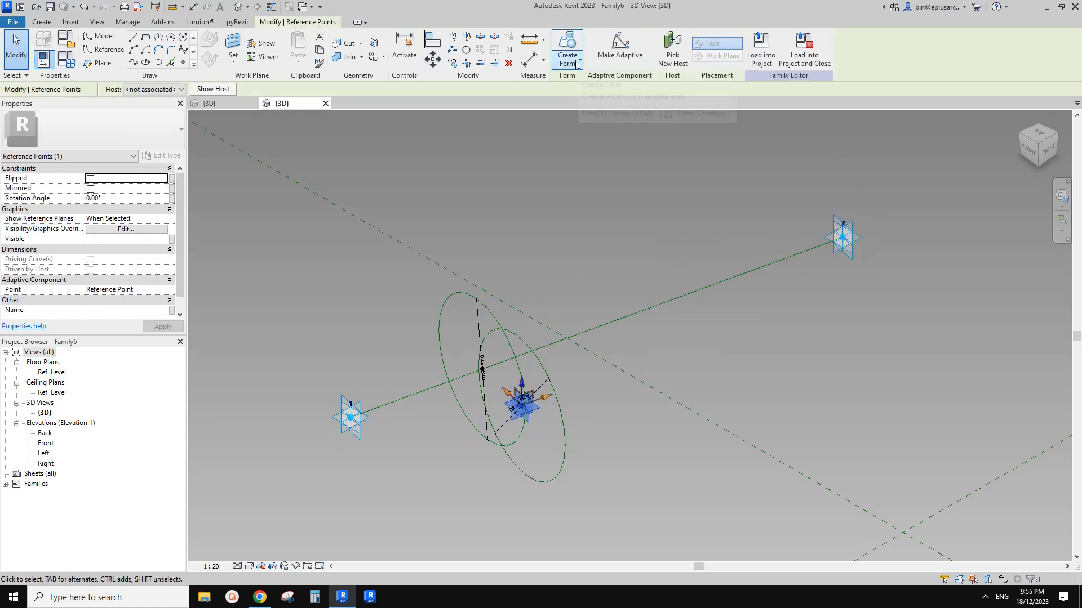
{"action": "left_click", "coordinate": [673, 51]}
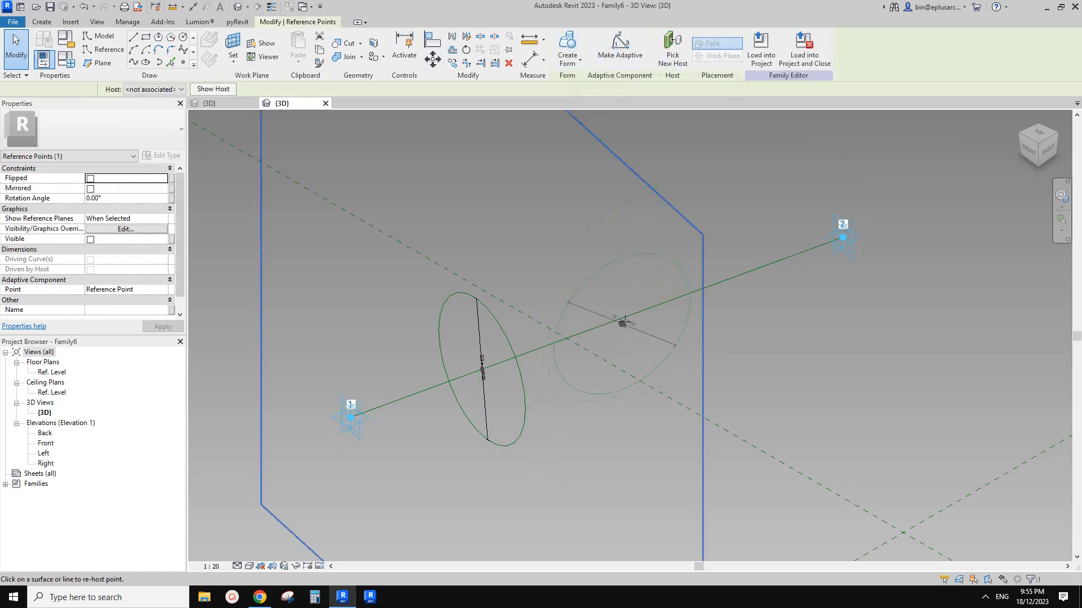
{"action": "left_click", "coordinate": [620, 320]}
Step: Create a solid form between the two reference circles
{"action": "left_click", "coordinate": [643, 251]}
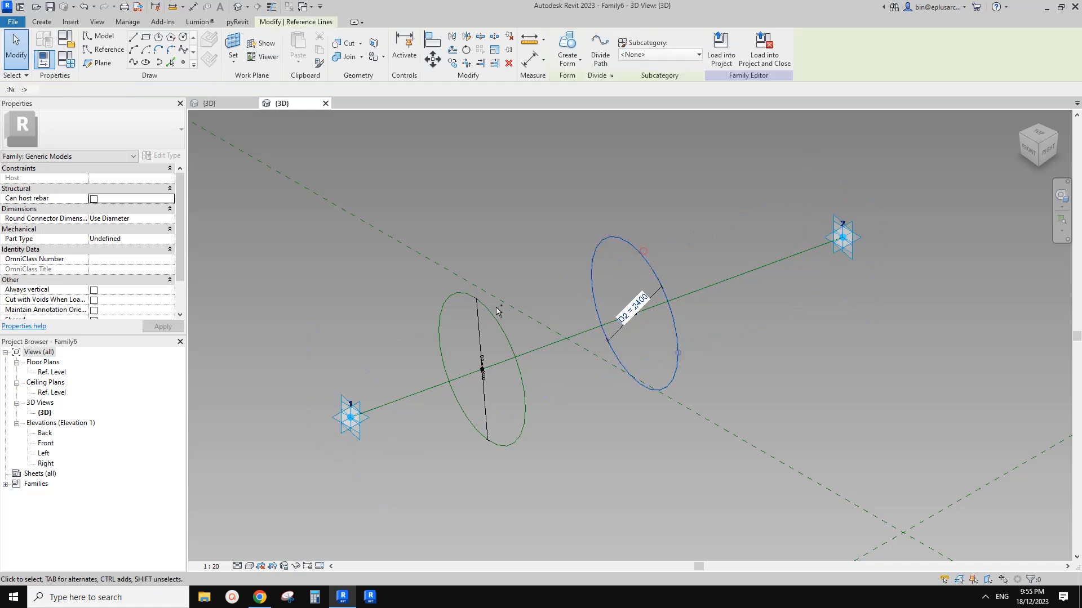
{"action": "left_click", "coordinate": [461, 292], "text": "ctrl"}
{"action": "left_click", "coordinate": [567, 48]}
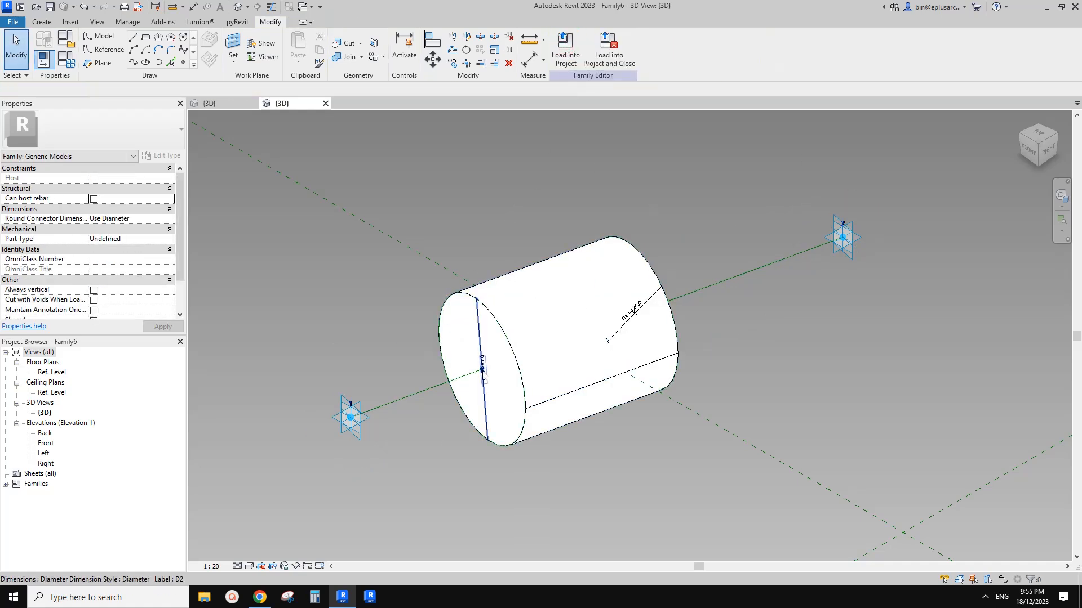
Step: Move the two circles' host points along the reference line to its ends so the cylinder spans from adaptive point 1 to point 2
{"action": "left_click_drag", "start_coordinate": [496, 380], "coordinate": [496, 379]}
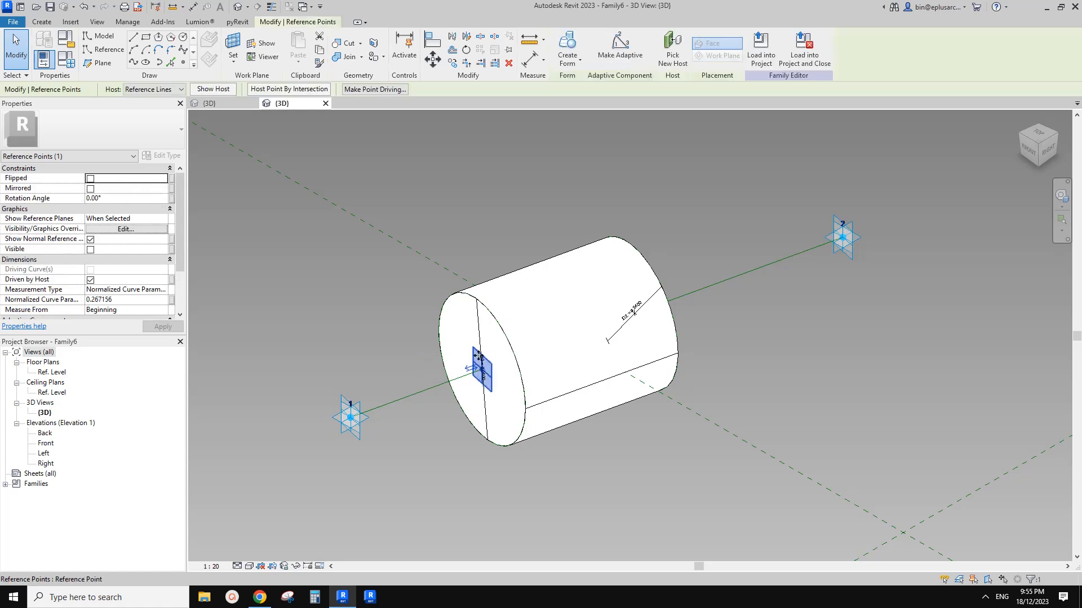
{"action": "middle_click_drag", "start_coordinate": [477, 352], "coordinate": [544, 245], "text": "shift"}
{"action": "left_click_drag", "start_coordinate": [557, 283], "coordinate": [603, 430]}
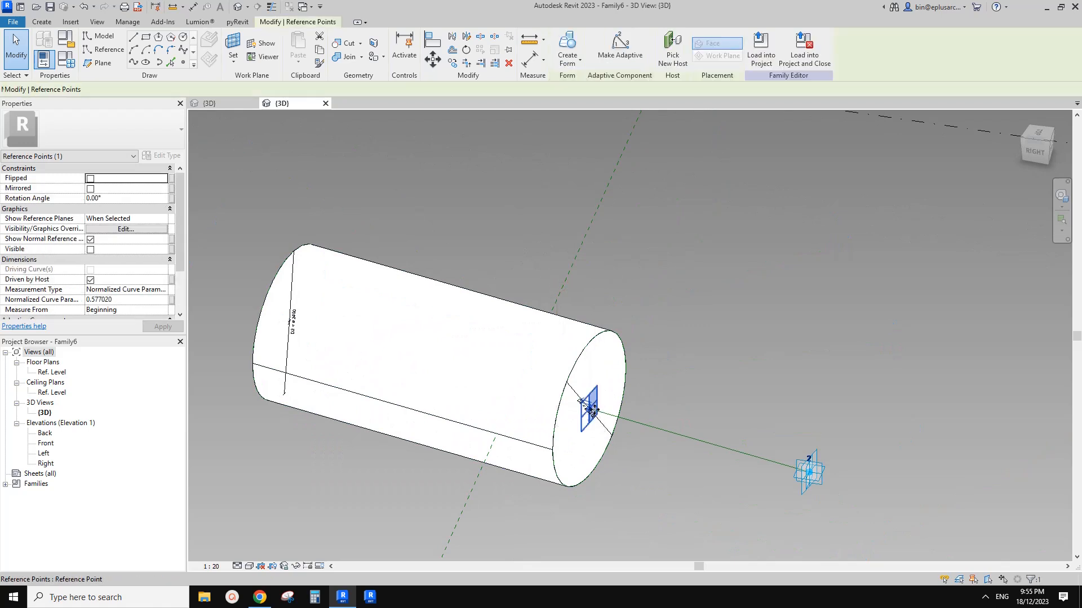
{"action": "left_click_drag", "start_coordinate": [594, 393], "coordinate": [833, 459]}
{"action": "left_click", "coordinate": [741, 276]}
{"action": "middle_click_drag", "start_coordinate": [742, 276], "coordinate": [666, 300], "text": "shift"}
{"action": "middle_click_drag", "start_coordinate": [667, 300], "coordinate": [606, 360]}
{"action": "scroll", "coordinate": [606, 360], "scroll_direction": "up", "scroll_amount": 2}
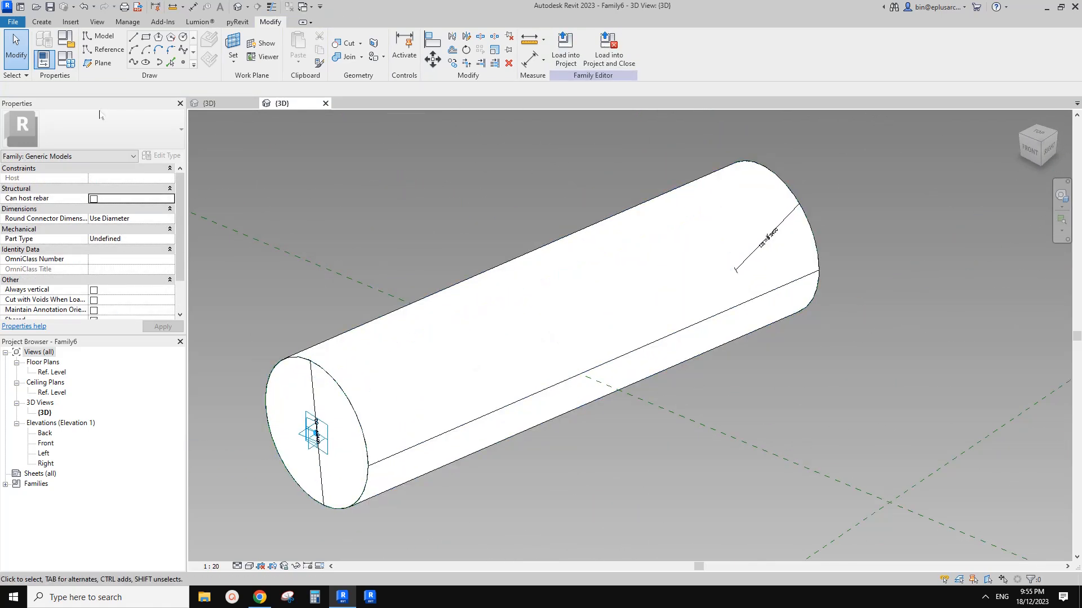
Step: Set the D2 parameter to 100 in the family types and apply it
{"action": "left_click", "coordinate": [45, 59]}
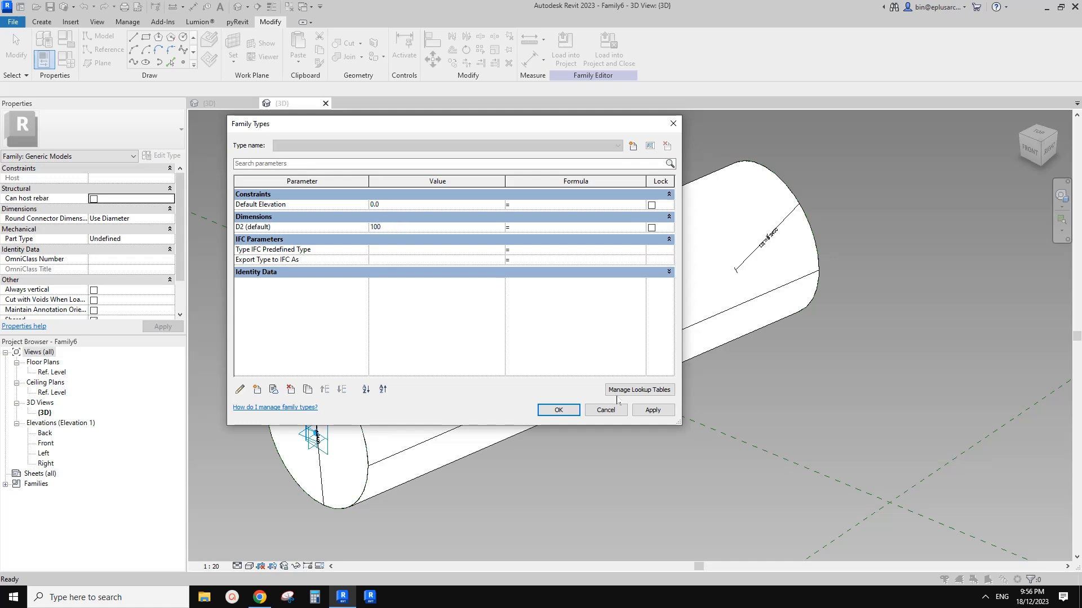
{"action": "left_click", "coordinate": [651, 410]}
{"action": "left_click", "coordinate": [565, 413]}
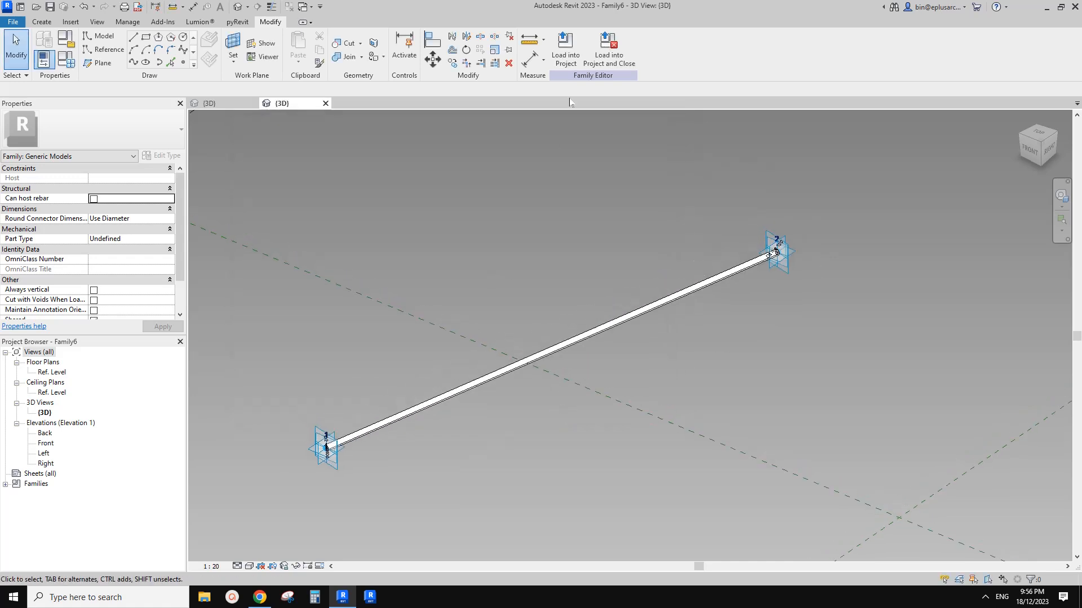
Step: Load the tubular member into the panel family and place it along the short end-face diagonal, from the raised point to the base point
{"action": "left_click", "coordinate": [566, 49]}
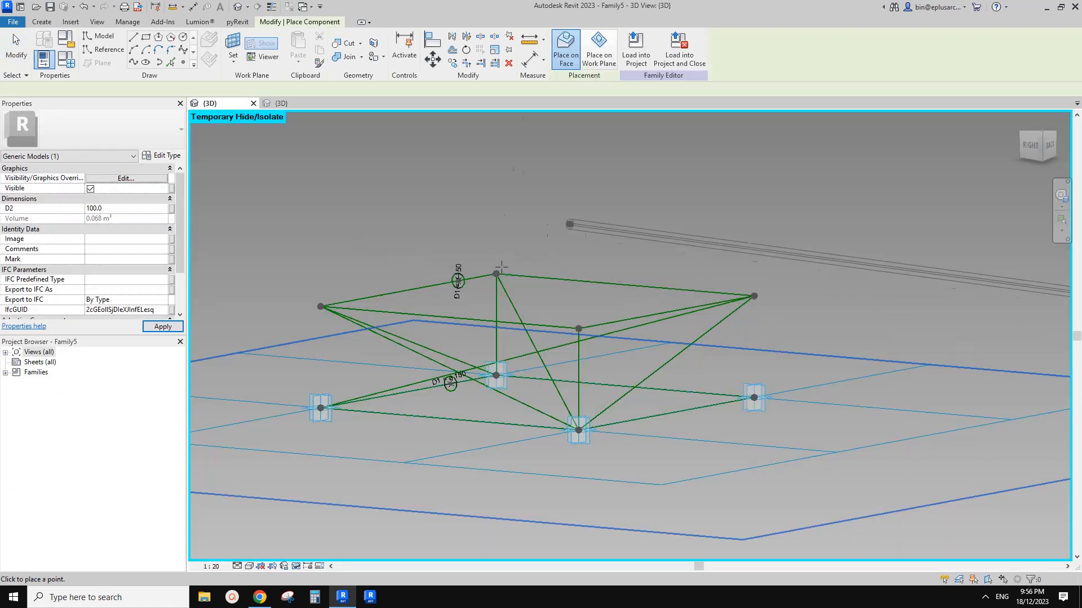
{"action": "middle_click_drag", "start_coordinate": [624, 352], "coordinate": [473, 347], "text": "shift"}
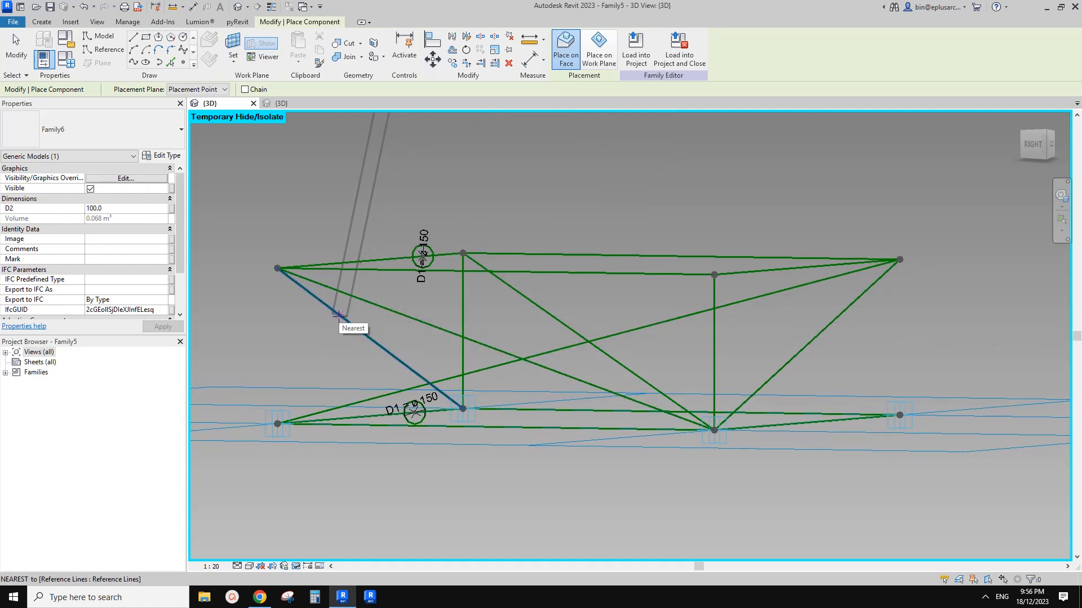
{"action": "key", "text": "e"}
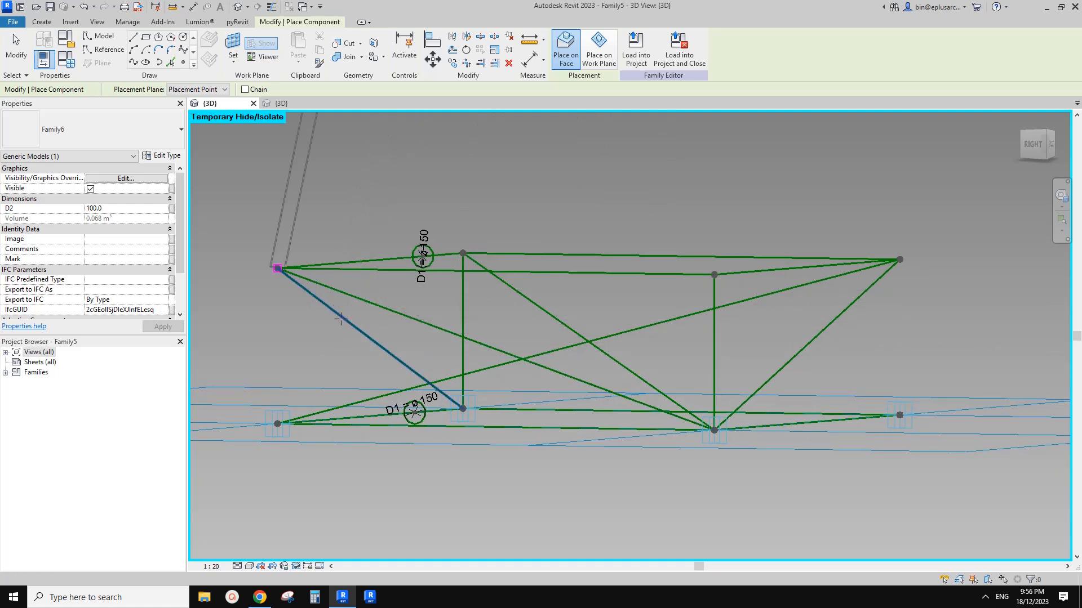
{"action": "left_click", "coordinate": [340, 319]}
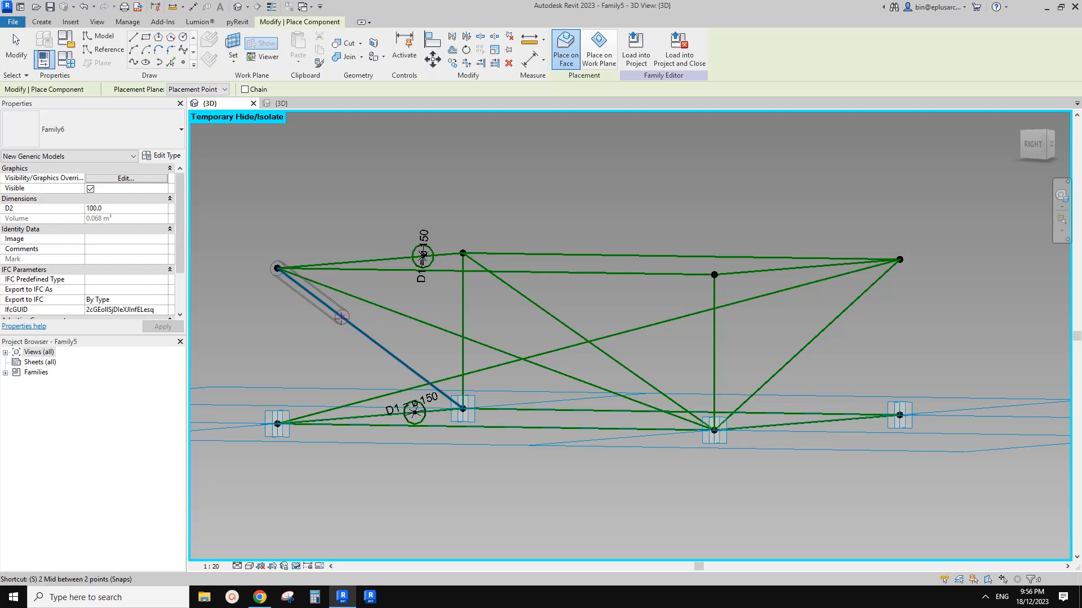
{"action": "key", "text": "e"}
{"action": "left_click", "coordinate": [340, 319]}
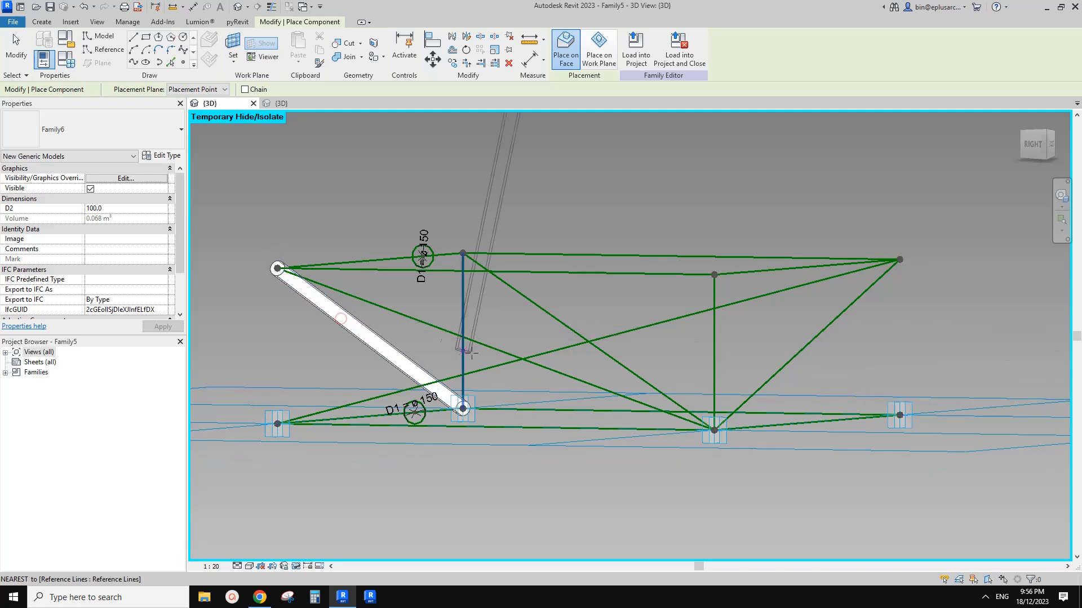
Step: Place tubular members along the long base-to-raised diagonal and along the vertical reference line at the back corner
{"action": "left_click", "coordinate": [494, 369]}
{"action": "key", "text": "s"}
{"action": "key", "text": "e"}
{"action": "key", "text": "Tab"}
{"action": "left_click", "coordinate": [494, 369]}
{"action": "key", "text": "s"}
{"action": "left_click", "coordinate": [462, 338]}
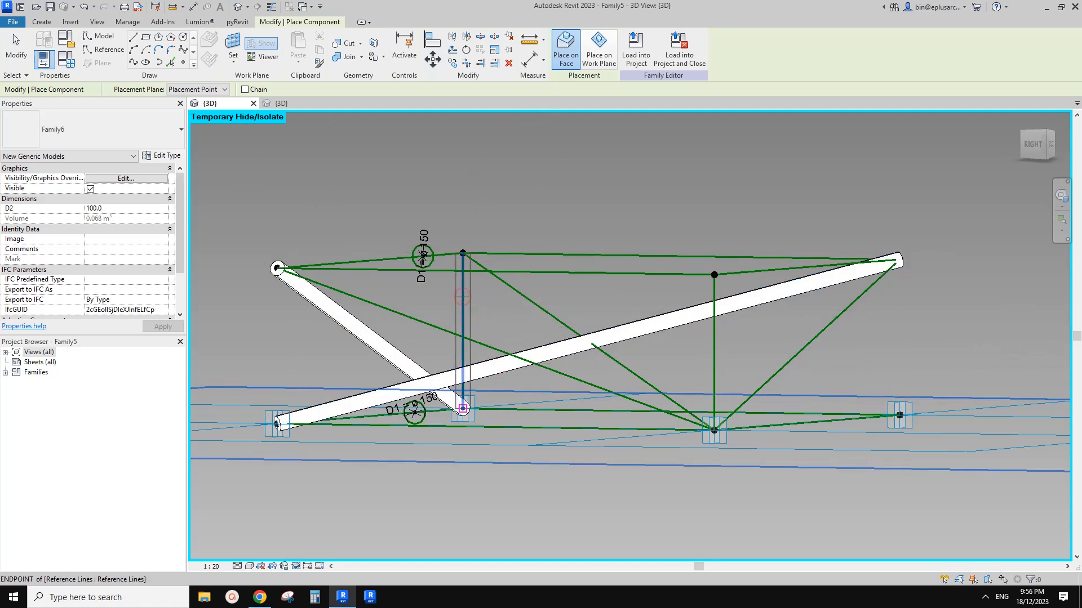
Step: Place tubular members along the three remaining diagonals and the vertical reference line that meet at the shared base corner
{"action": "left_click", "coordinate": [424, 324]}
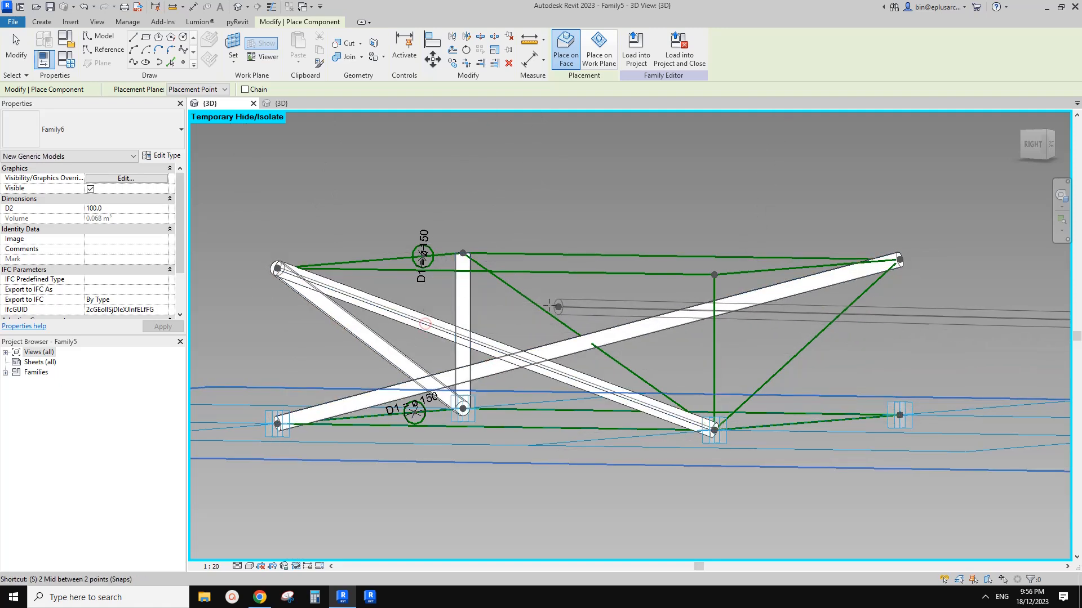
{"action": "left_click", "coordinate": [534, 304]}
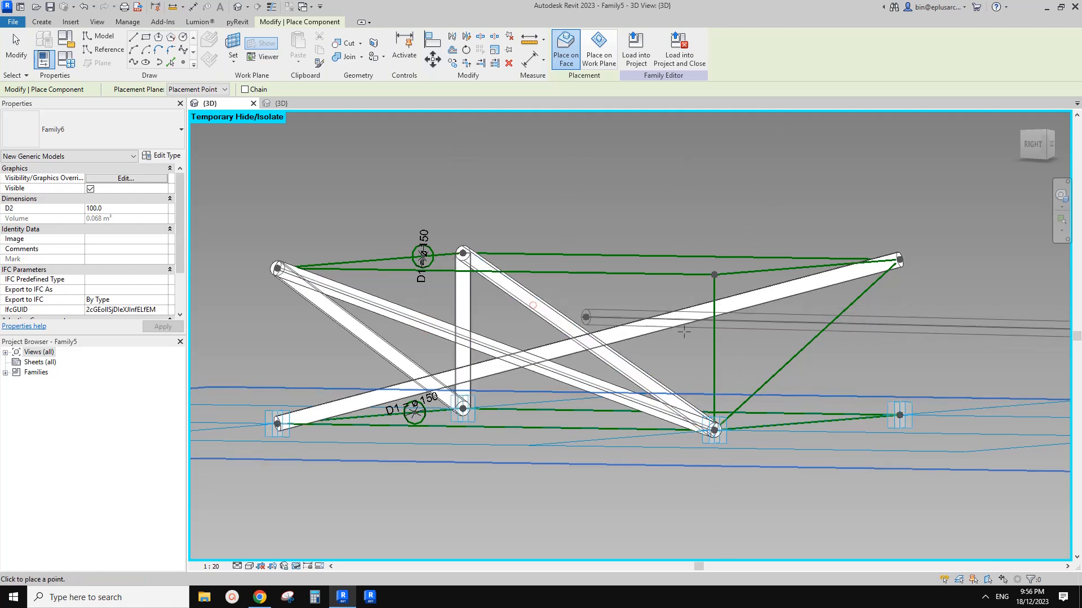
{"action": "left_click", "coordinate": [713, 345]}
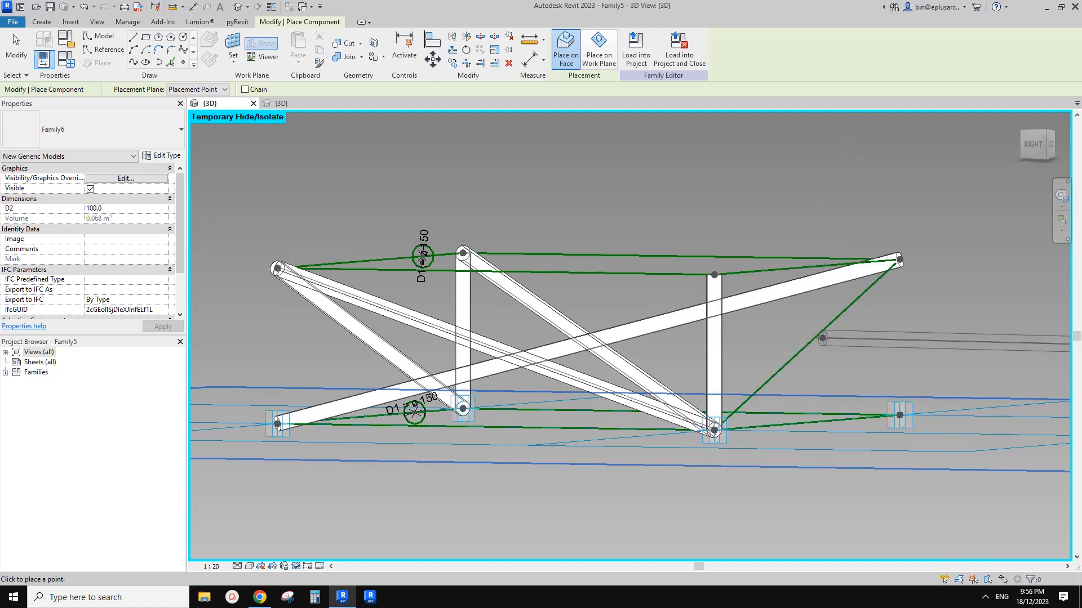
{"action": "left_click", "coordinate": [826, 327]}
{"action": "key", "text": "Escape"}
Step: Reset the temporary hide/isolate to bring back the upper and lower tubular loops
{"action": "scroll", "coordinate": [669, 313], "scroll_direction": "down", "scroll_amount": 2}
{"action": "mouse_move", "coordinate": [670, 313]}
{"action": "middle_mouse_down", "text": "shift"}
{"action": "mouse_move", "coordinate": [648, 338]}
{"action": "mouse_move", "coordinate": [684, 362]}
{"action": "mouse_move", "coordinate": [620, 315]}
{"action": "mouse_move", "coordinate": [682, 350]}
{"action": "mouse_move", "coordinate": [670, 355]}
{"action": "mouse_move", "coordinate": [703, 383]}
{"action": "mouse_move", "coordinate": [664, 360]}
{"action": "mouse_move", "coordinate": [732, 394]}
{"action": "mouse_move", "coordinate": [674, 330]}
{"action": "middle_mouse_up", "text": "shift"}
{"action": "key", "text": "r"}
{"action": "scroll", "coordinate": [703, 384], "scroll_direction": "up", "scroll_amount": 1}
Step: Examine the bracing members and the diagonal reference lines of the panel frame from several angles
{"action": "left_click", "coordinate": [484, 292]}
{"action": "middle_click_drag", "start_coordinate": [484, 293], "coordinate": [623, 349], "text": "shift"}
{"action": "key", "text": "Escape"}
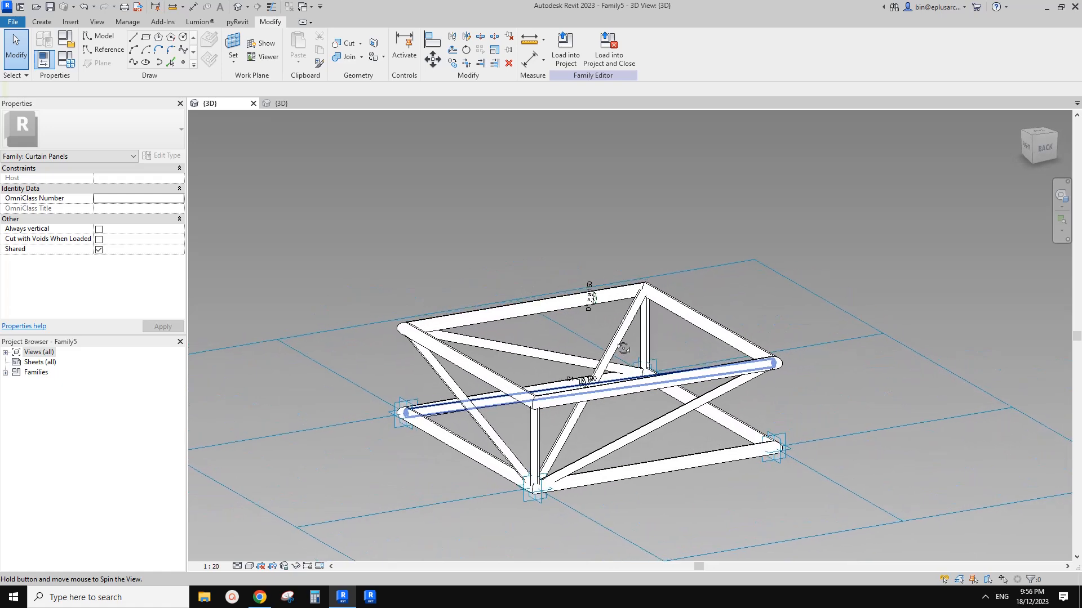
{"action": "left_click", "coordinate": [551, 357]}
{"action": "middle_click_drag", "start_coordinate": [551, 357], "coordinate": [639, 349], "text": "shift"}
{"action": "middle_click_drag", "start_coordinate": [639, 304], "coordinate": [627, 331]}
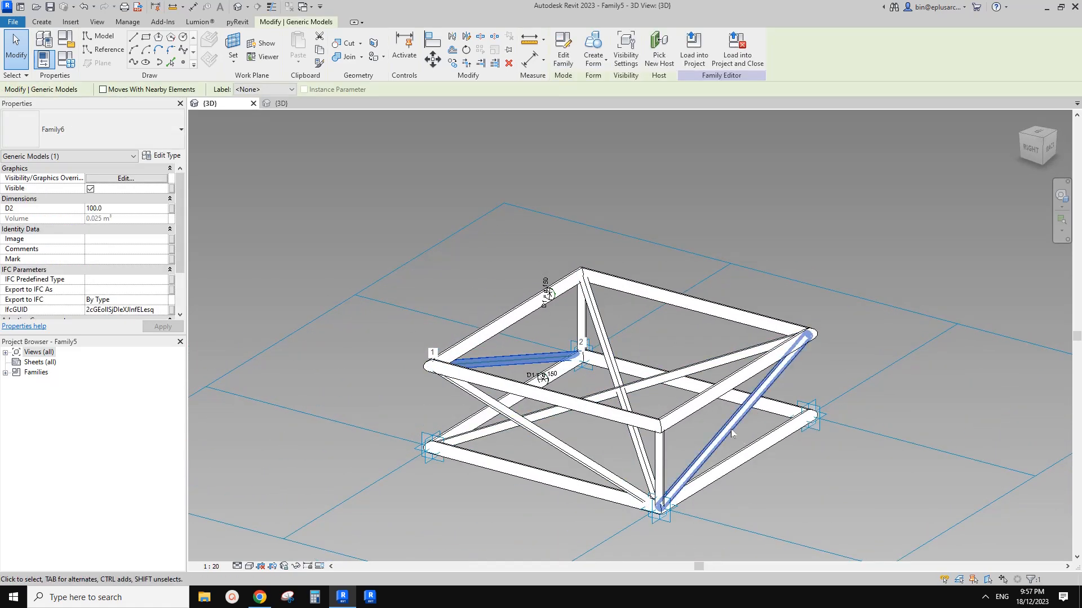
{"action": "middle_click_drag", "start_coordinate": [725, 414], "coordinate": [535, 365], "text": "shift"}
{"action": "key", "text": "Escape"}
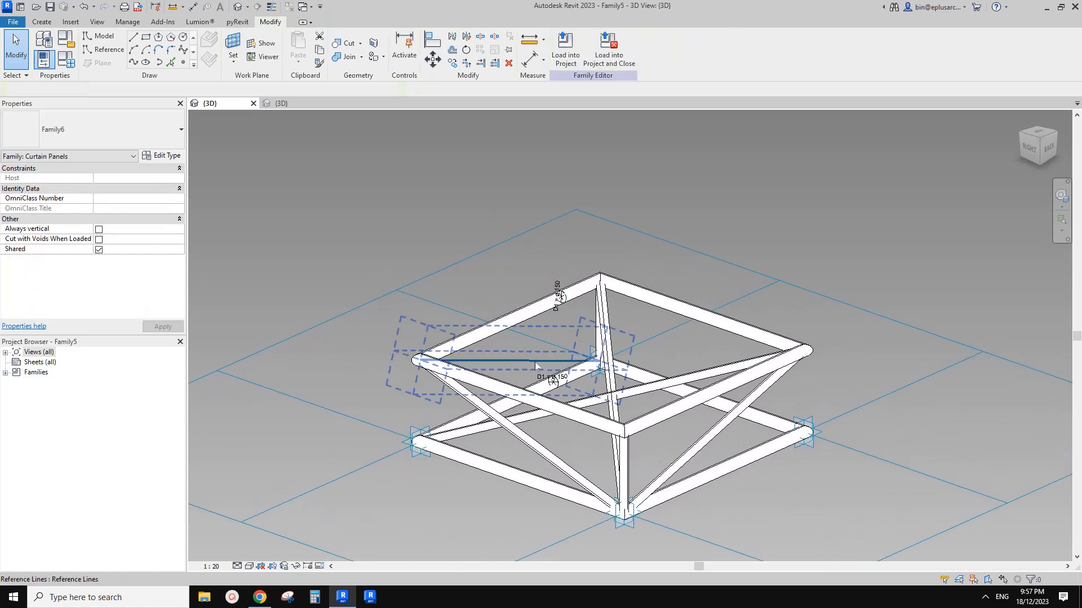
{"action": "left_click", "coordinate": [534, 367]}
{"action": "key", "text": "Escape"}
{"action": "middle_click_drag", "start_coordinate": [555, 350], "coordinate": [545, 390], "text": "shift"}
{"action": "scroll", "coordinate": [545, 390], "scroll_direction": "down", "scroll_amount": 5}
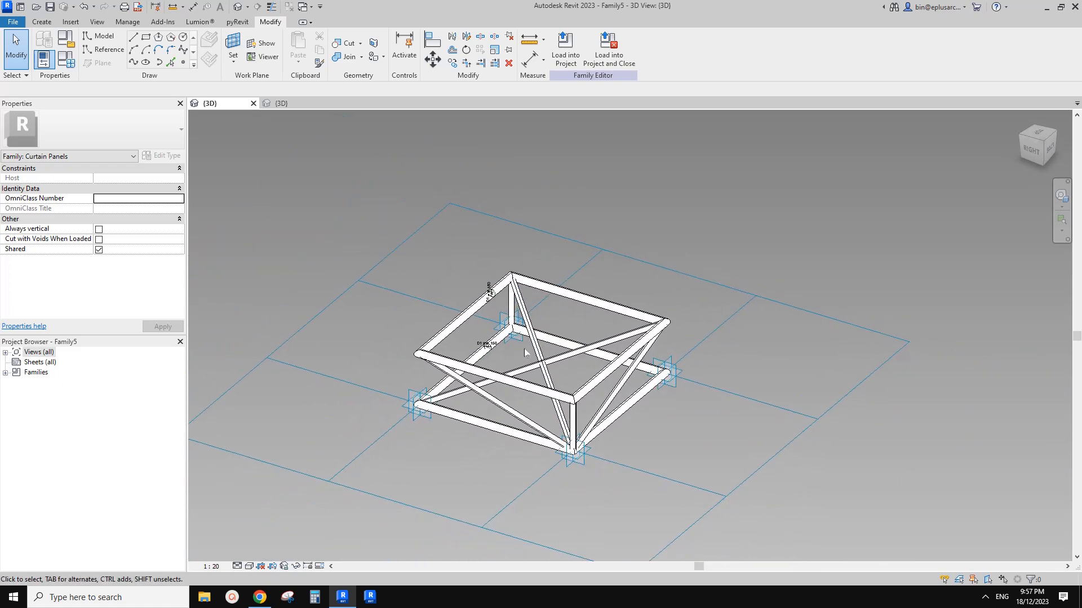
{"action": "scroll", "coordinate": [485, 334], "scroll_direction": "up", "scroll_amount": 2}
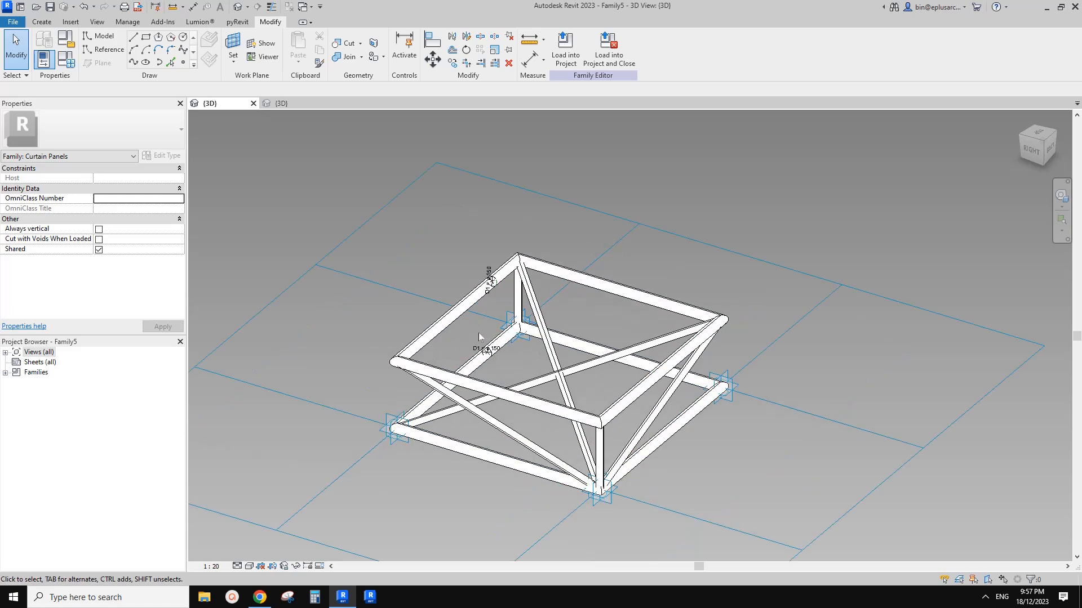
{"action": "left_click", "coordinate": [262, 596]}
{"action": "left_click", "coordinate": [343, 596]}
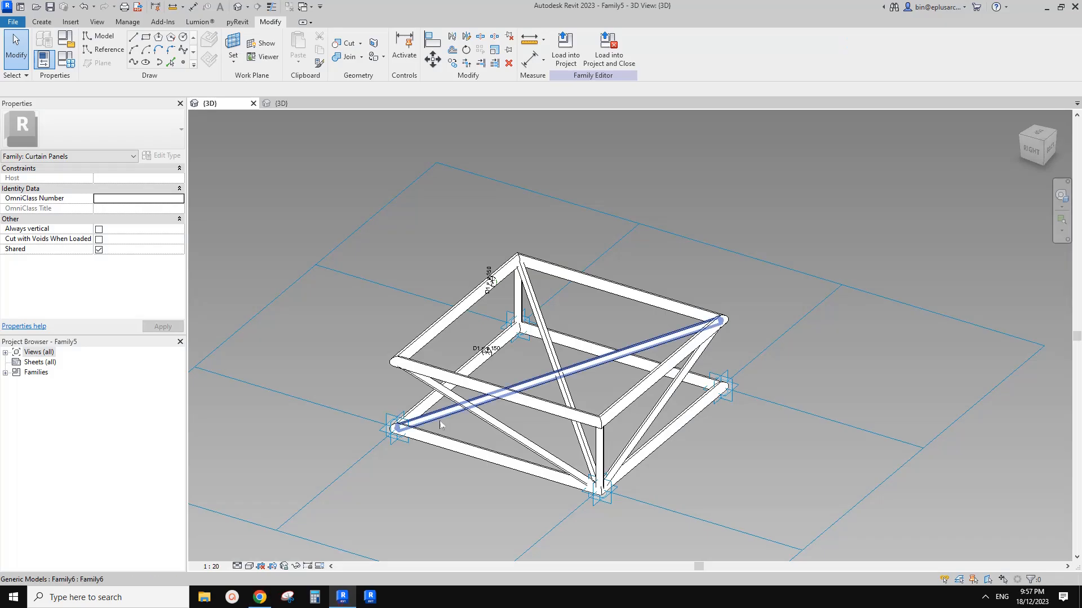
Step: Temporarily hide the upper tubular loop
{"action": "scroll", "coordinate": [468, 341], "scroll_direction": "up", "scroll_amount": 2}
{"action": "scroll", "coordinate": [468, 339], "scroll_direction": "down", "scroll_amount": 2}
{"action": "left_click", "coordinate": [444, 311]}
{"action": "key", "text": "h"}
{"action": "key", "text": "h"}
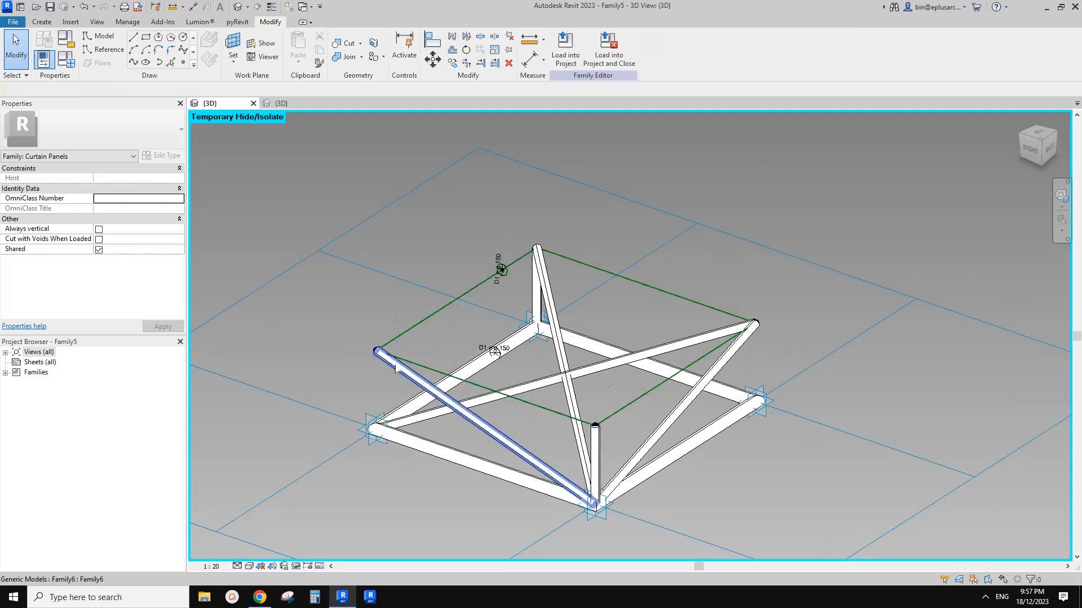
Step: Copy the four raised reference points at the upper loop's corners and paste them aligned to the same place
{"action": "left_click", "coordinate": [412, 379]}
{"action": "scroll", "coordinate": [397, 356], "scroll_direction": "up", "scroll_amount": 2}
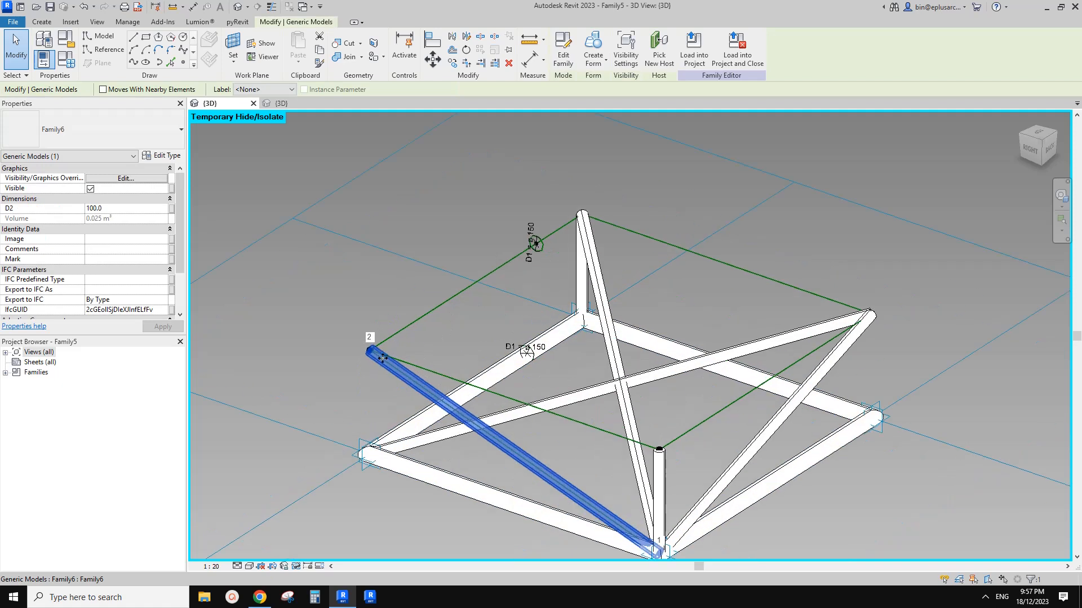
{"action": "left_click_drag", "start_coordinate": [338, 330], "coordinate": [383, 372]}
{"action": "middle_click_drag", "start_coordinate": [416, 350], "coordinate": [398, 341]}
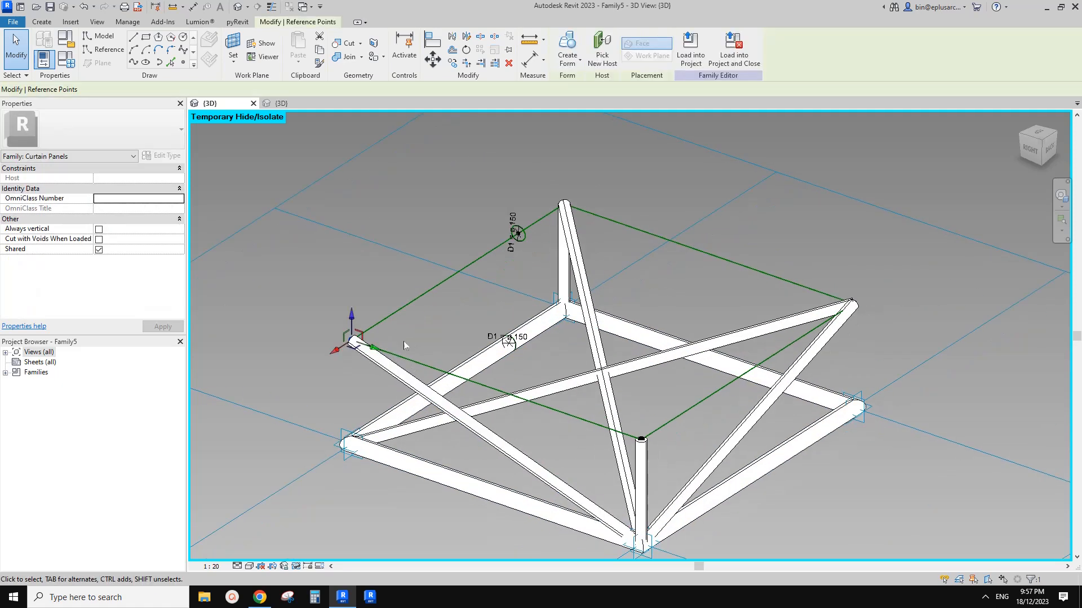
{"action": "left_click_drag", "start_coordinate": [630, 416], "coordinate": [654, 448], "text": "ctrl"}
{"action": "left_click_drag", "start_coordinate": [542, 173], "coordinate": [579, 207], "text": "ctrl"}
{"action": "left_click_drag", "start_coordinate": [804, 260], "coordinate": [861, 309], "text": "ctrl"}
{"action": "scroll", "coordinate": [772, 356], "scroll_direction": "down", "scroll_amount": 1}
{"action": "middle_click_drag", "start_coordinate": [772, 356], "coordinate": [753, 315]}
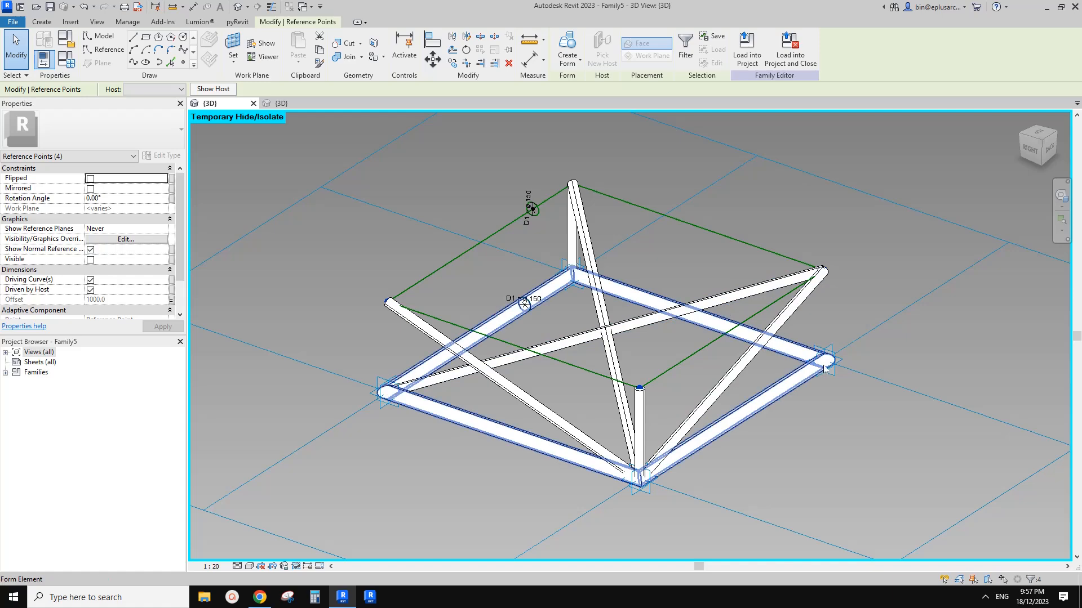
{"action": "middle_click_drag", "start_coordinate": [527, 337], "coordinate": [517, 351], "text": "shift"}
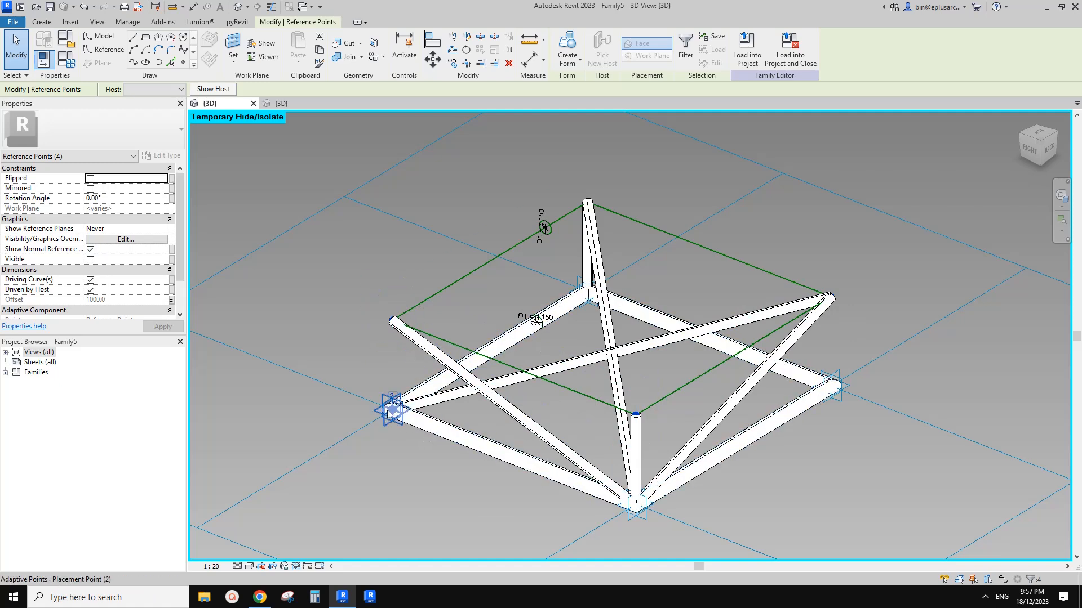
{"action": "middle_click_drag", "start_coordinate": [400, 256], "coordinate": [395, 297]}
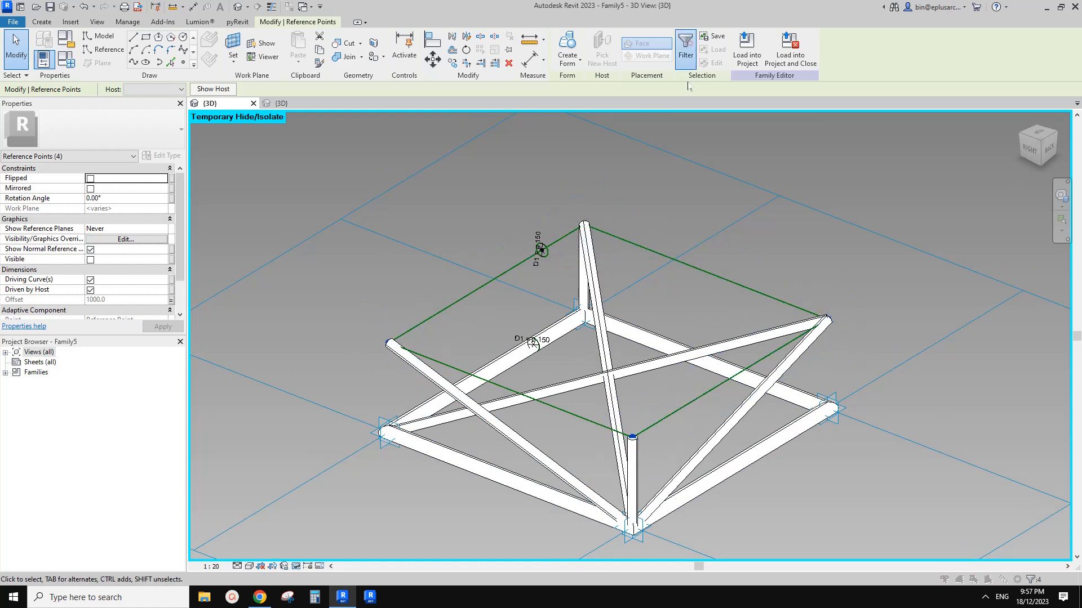
{"action": "left_click", "coordinate": [685, 47]}
{"action": "left_click", "coordinate": [495, 374]}
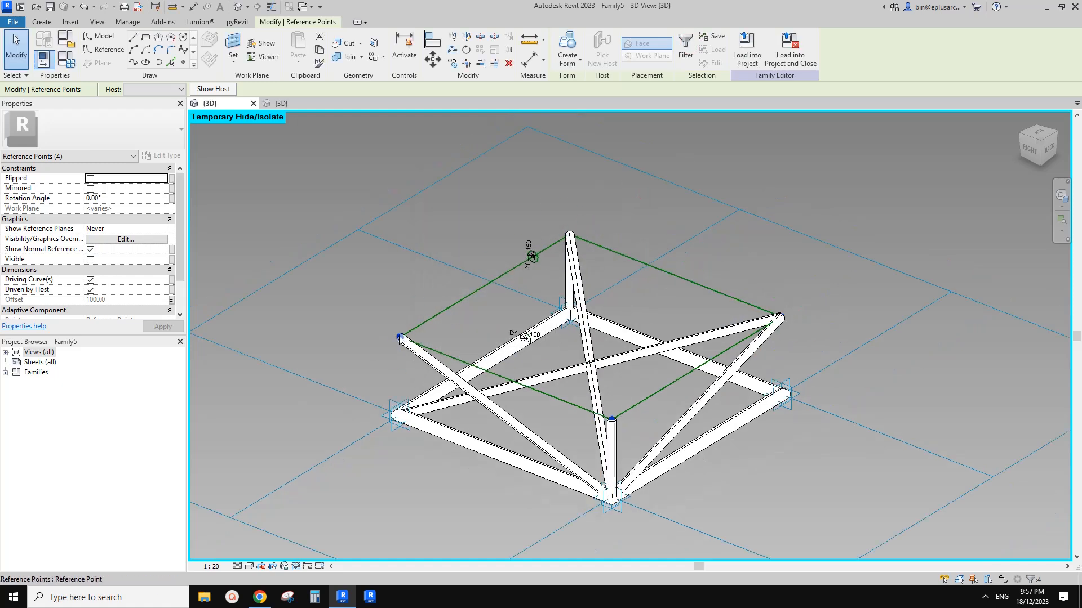
{"action": "scroll", "coordinate": [499, 251], "scroll_direction": "down", "scroll_amount": 2}
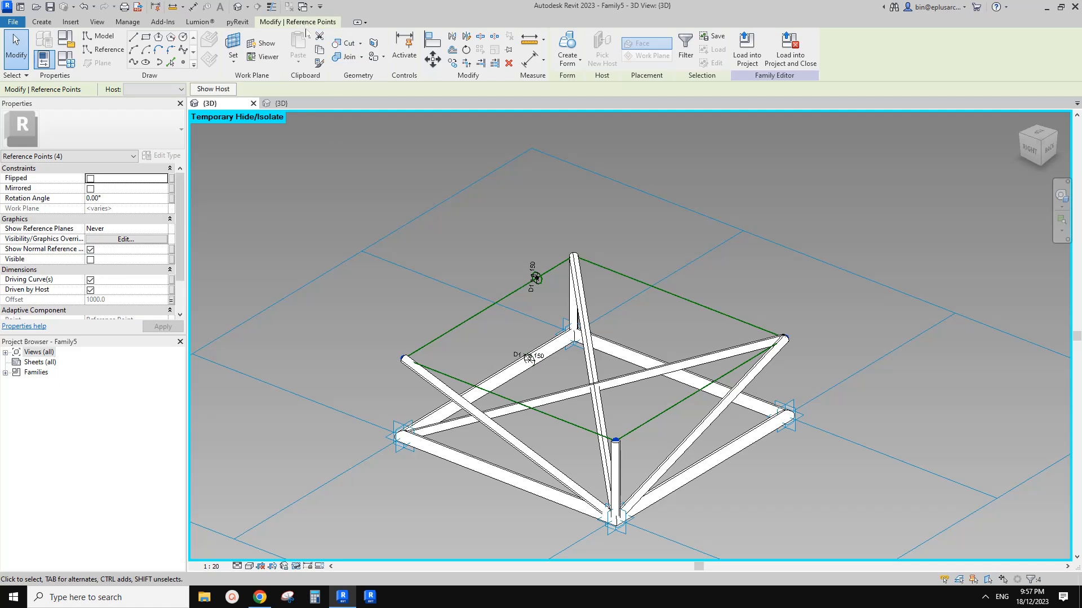
{"action": "key", "text": "ctrl+c"}
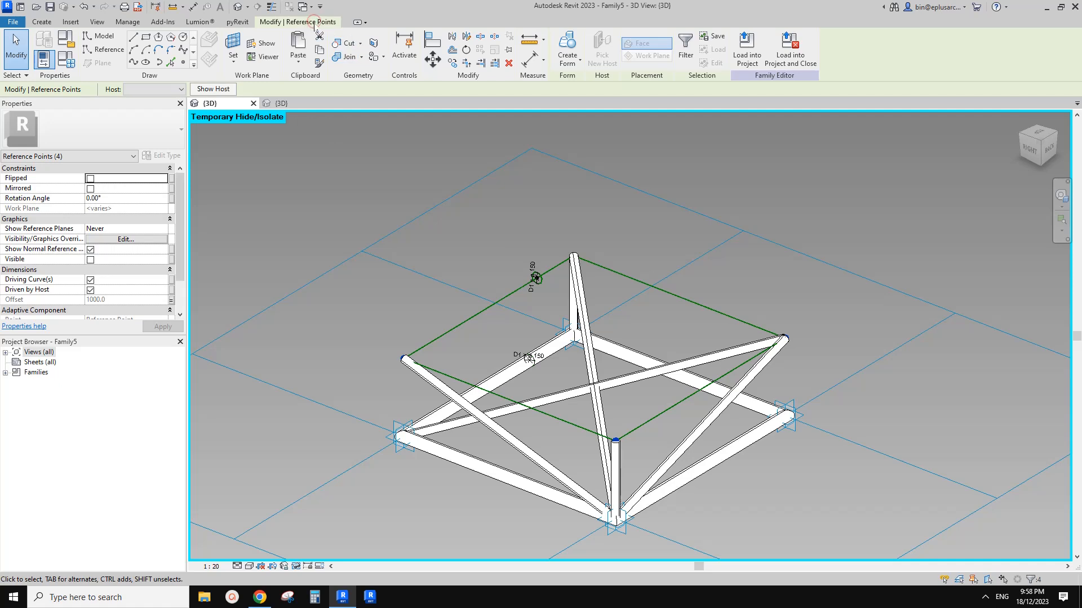
{"action": "left_click", "coordinate": [299, 64]}
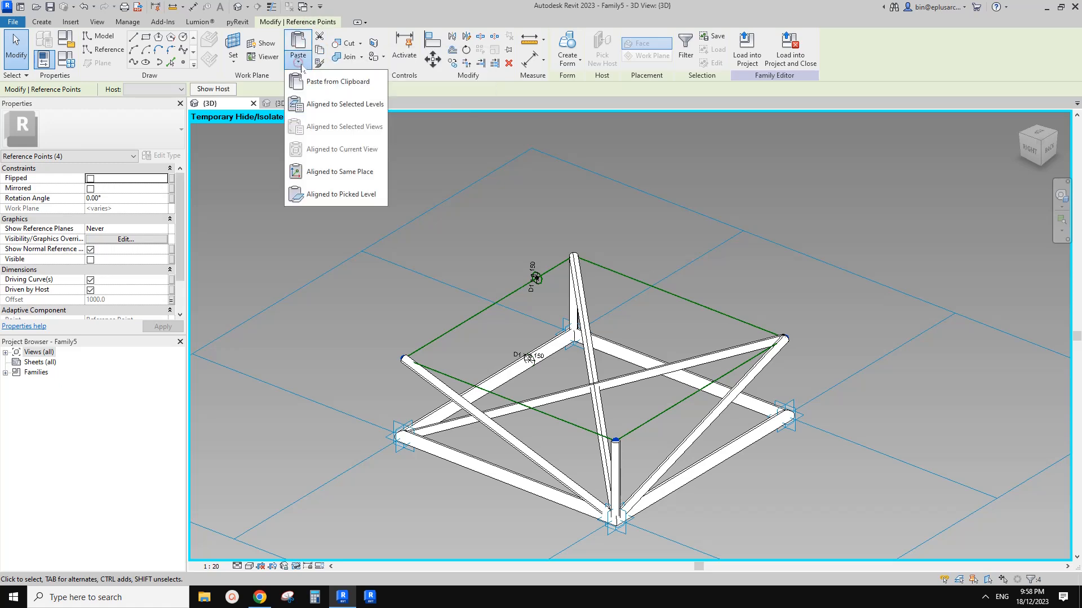
{"action": "left_click", "coordinate": [327, 172]}
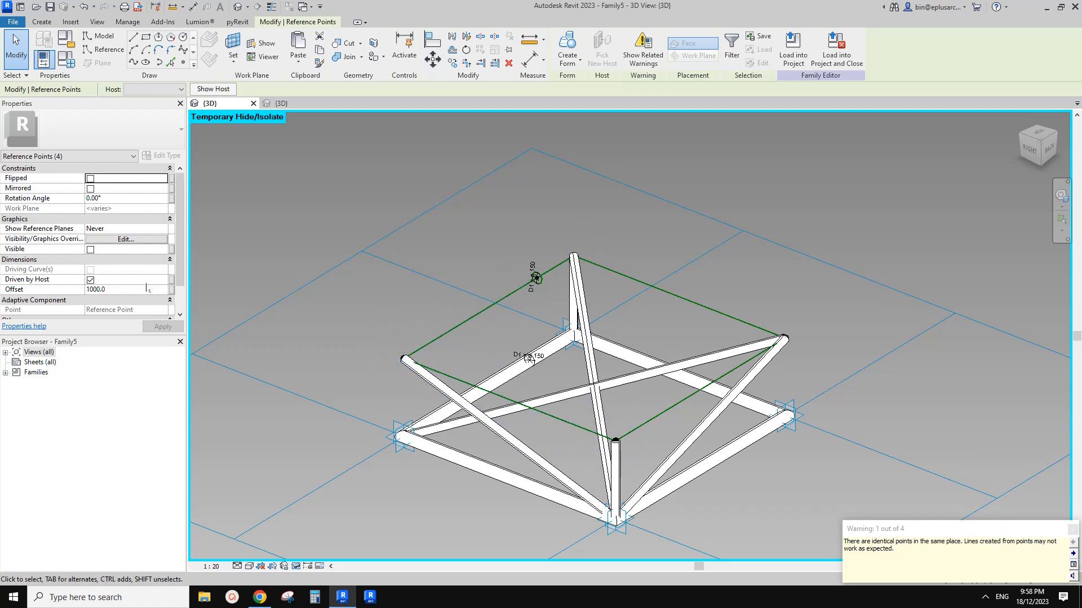
Step: Set the offset of the four pasted reference points to 1200
{"action": "left_click", "coordinate": [118, 290]}
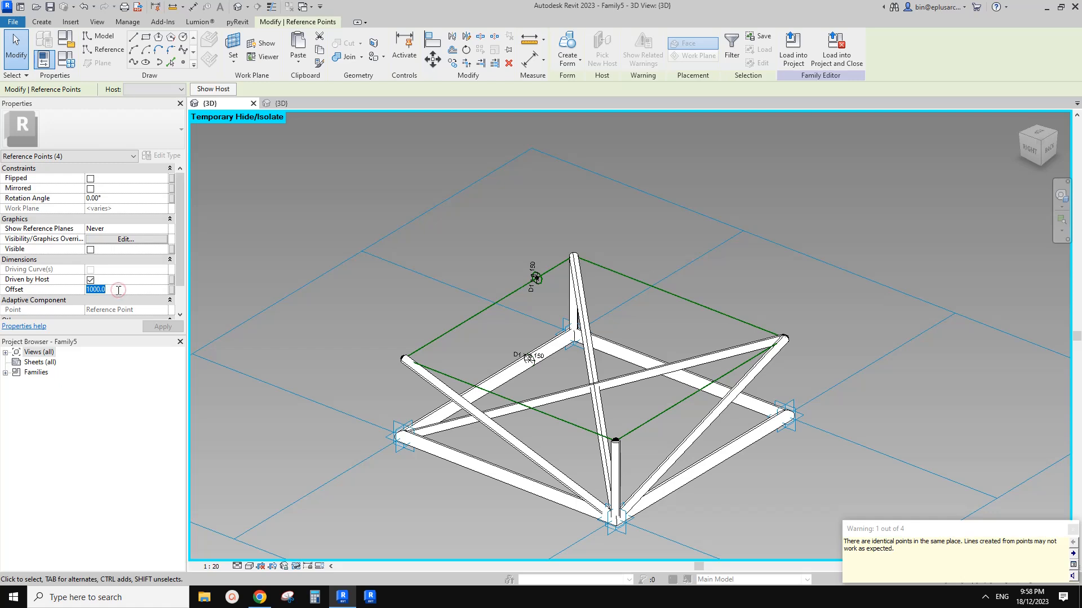
{"action": "type", "text": "1200"}
{"action": "key", "text": "Return"}
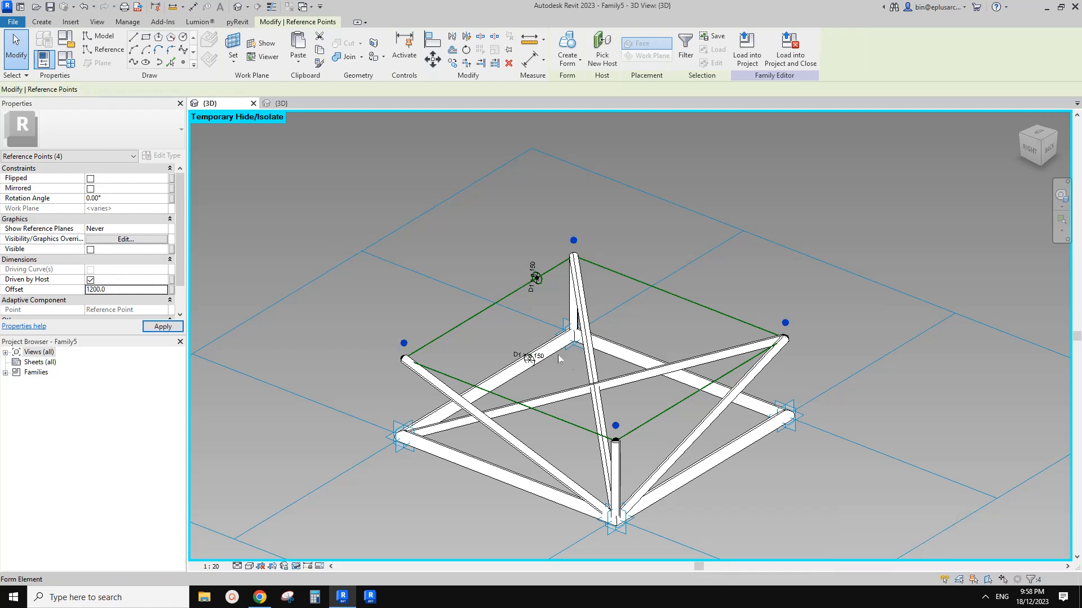
Step: Associate the offset of the four pasted points with a new length type parameter named ofs2
{"action": "middle_click_drag", "start_coordinate": [552, 379], "coordinate": [540, 320], "text": "shift"}
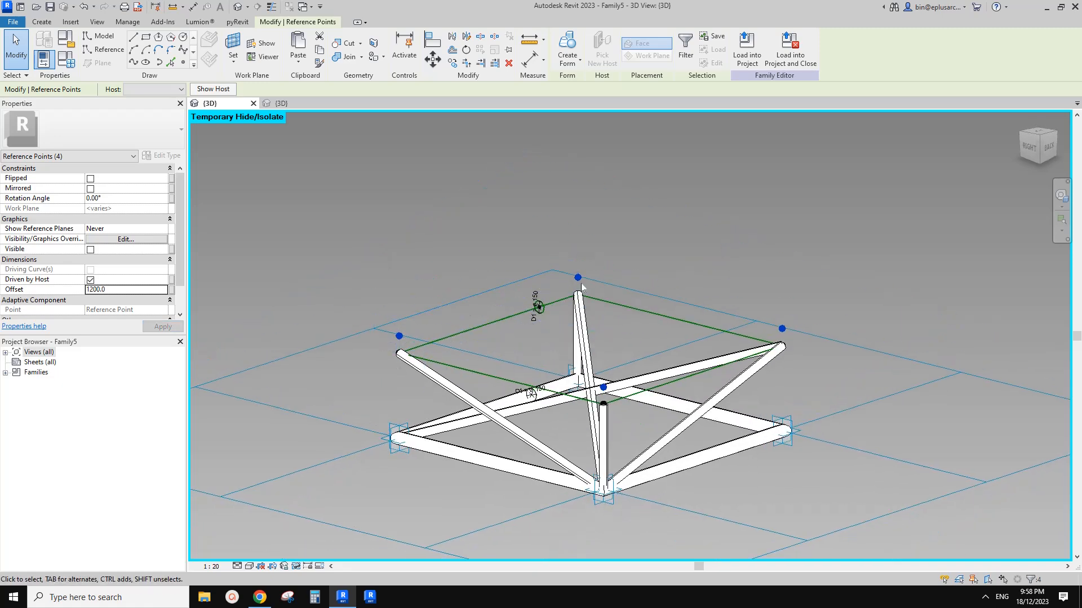
{"action": "middle_click_drag", "start_coordinate": [584, 389], "coordinate": [495, 359], "text": "shift"}
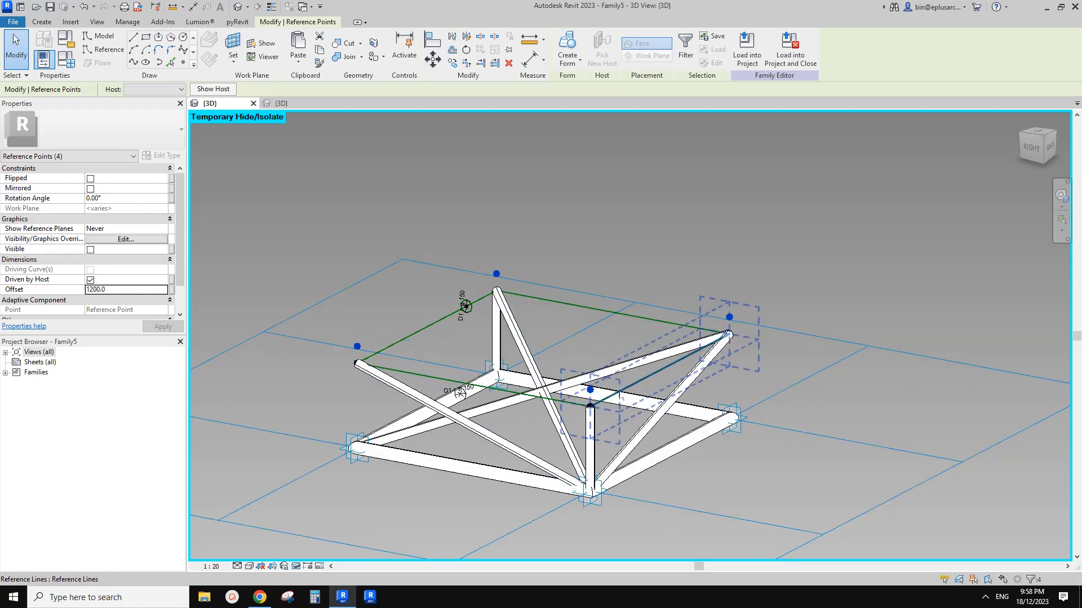
{"action": "middle_click_drag", "start_coordinate": [450, 324], "coordinate": [441, 293], "text": "shift"}
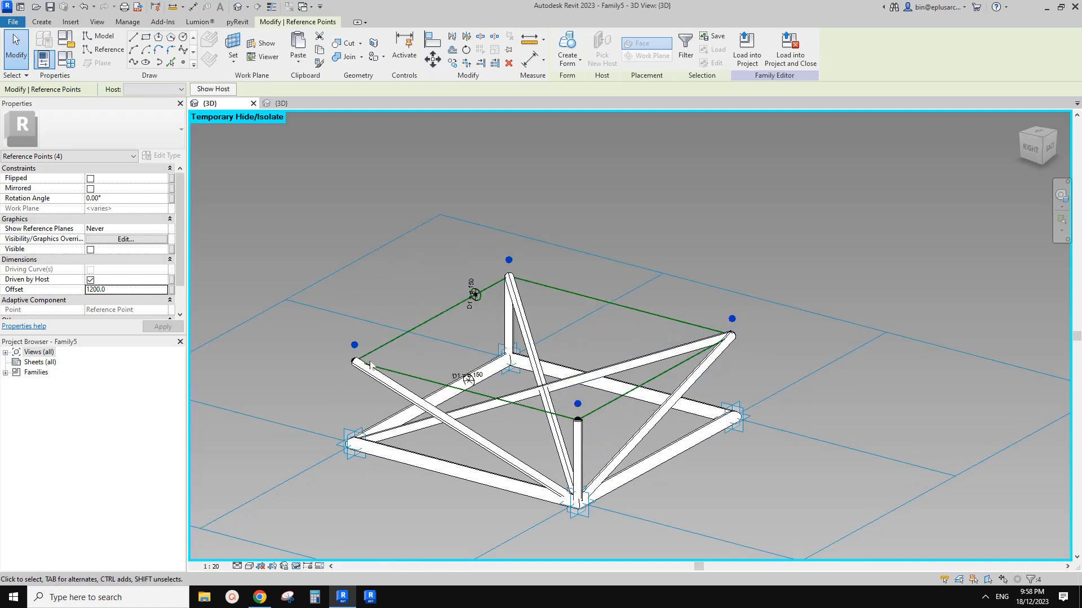
{"action": "left_click", "coordinate": [172, 290]}
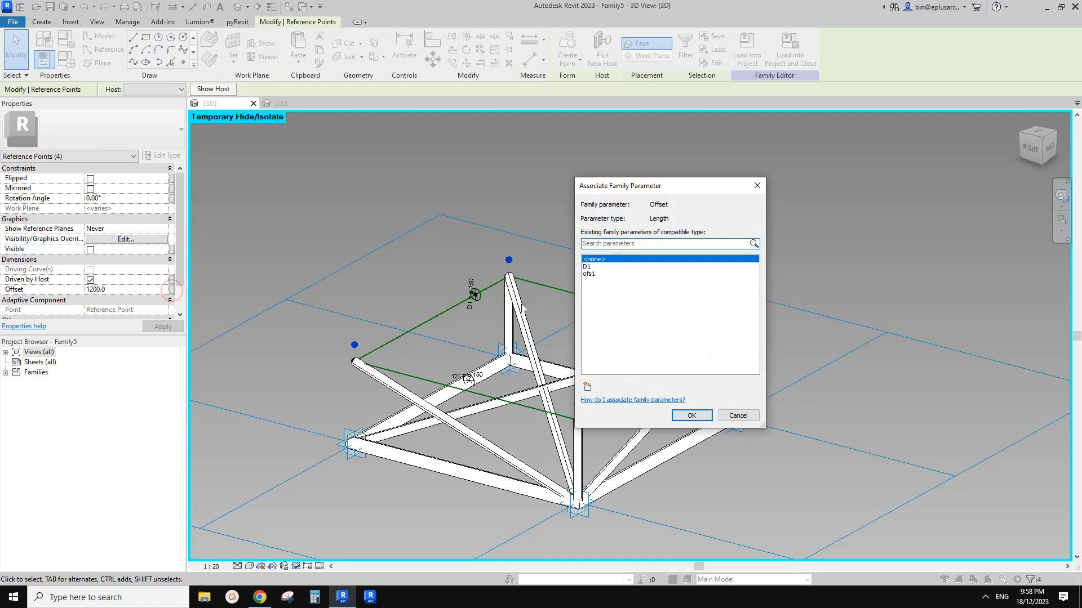
{"action": "left_click", "coordinate": [587, 387]}
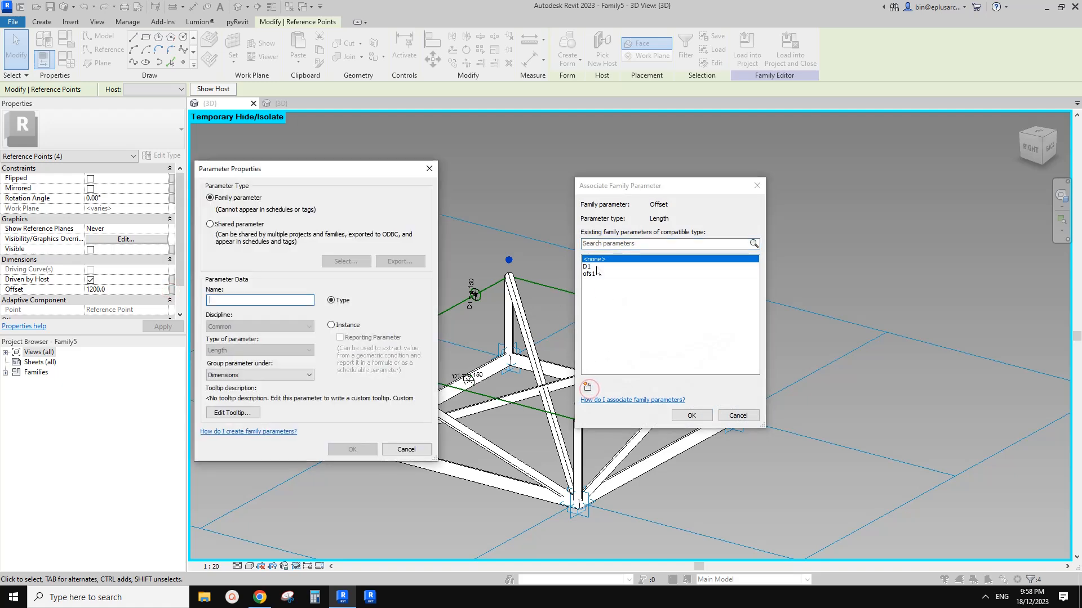
{"action": "type", "text": "ofs2"}
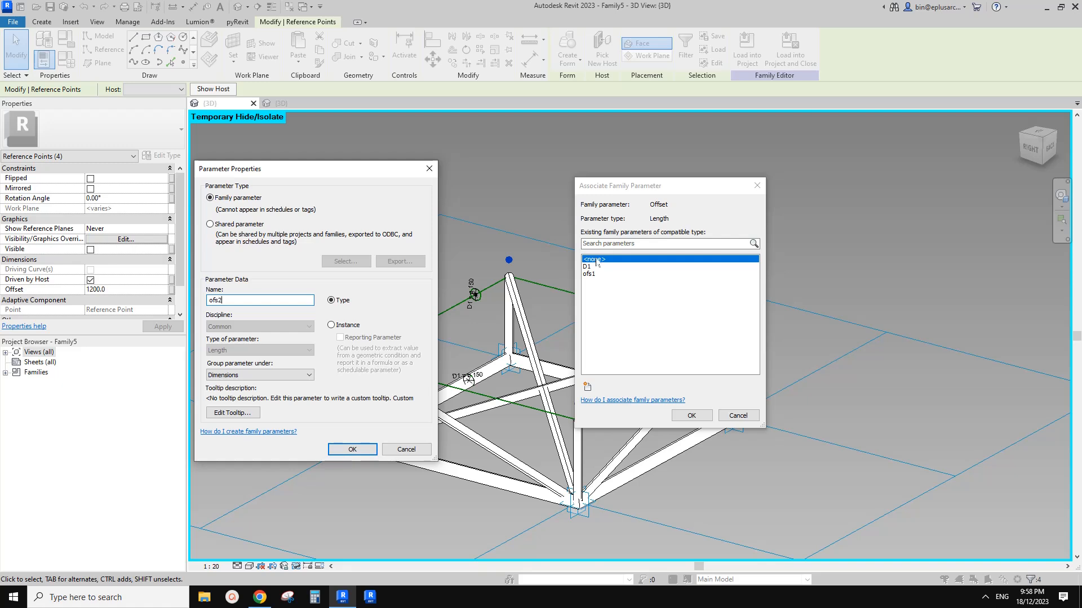
{"action": "left_click", "coordinate": [352, 450]}
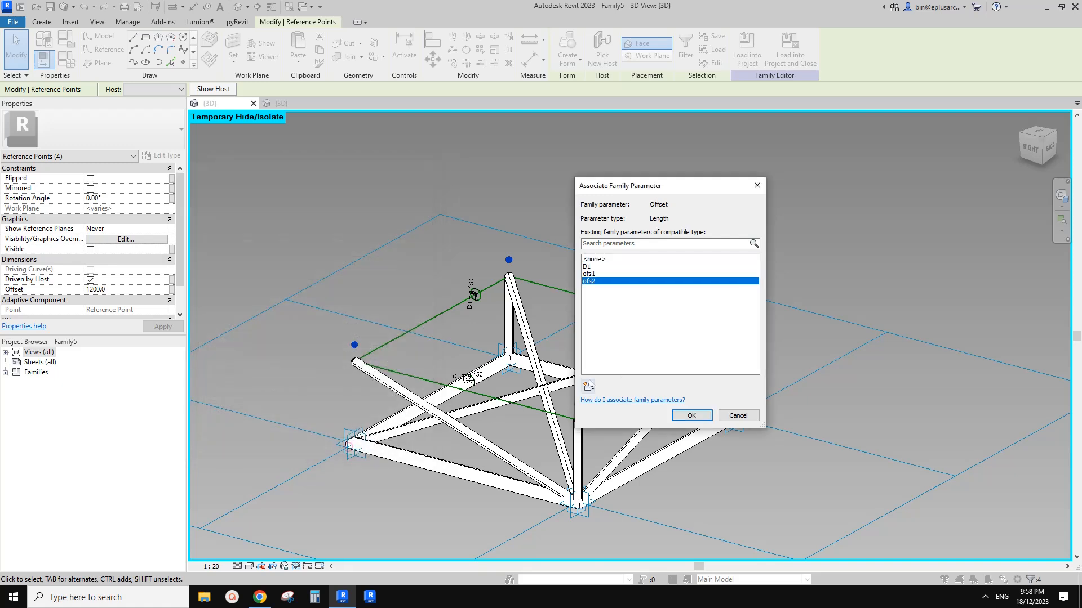
{"action": "left_click", "coordinate": [691, 415]}
{"action": "key", "text": "Escape"}
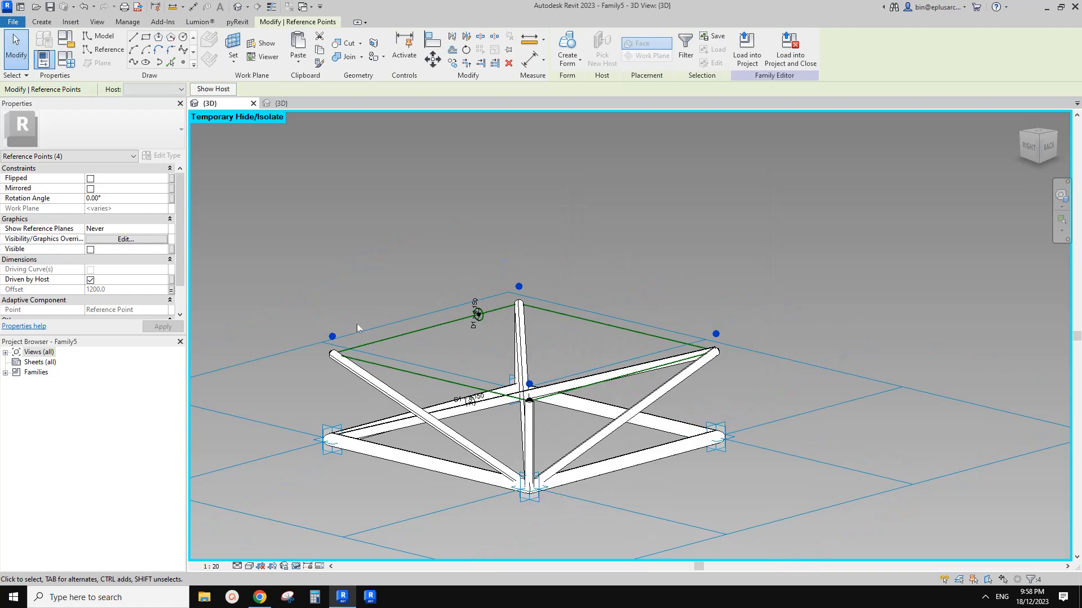
Step: Connect two neighbouring ofs2 points above the short back side of the frame with a line through points
{"action": "left_click", "coordinate": [332, 337]}
{"action": "middle_click_drag", "start_coordinate": [521, 287], "coordinate": [543, 237], "text": "shift"}
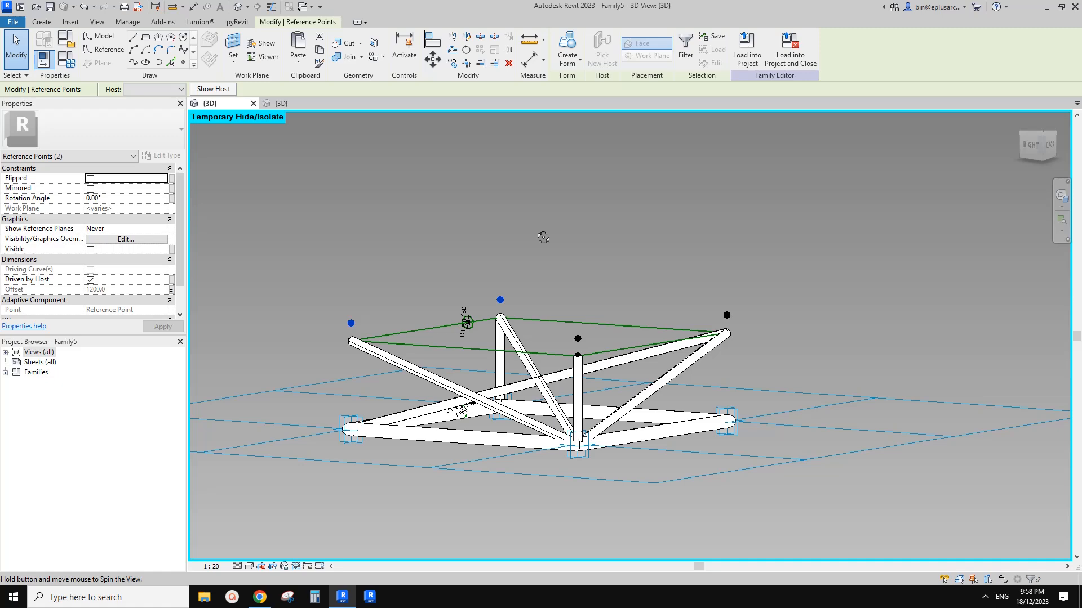
{"action": "middle_click_drag", "start_coordinate": [543, 237], "coordinate": [511, 284], "text": "shift"}
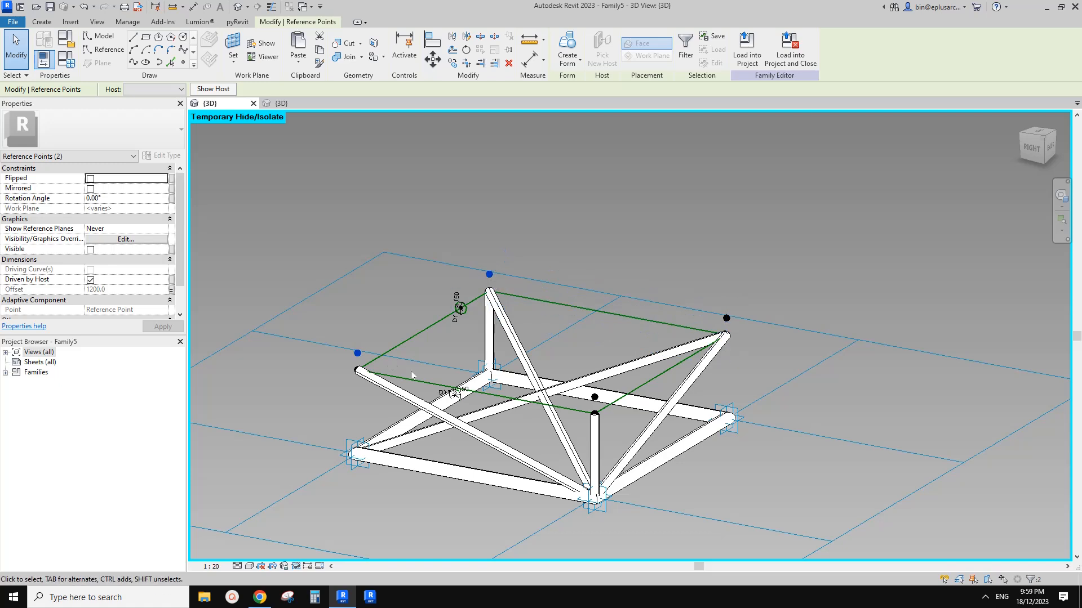
{"action": "scroll", "coordinate": [568, 319], "scroll_direction": "up", "scroll_amount": 1}
{"action": "middle_click_drag", "start_coordinate": [566, 320], "coordinate": [564, 324], "text": "shift"}
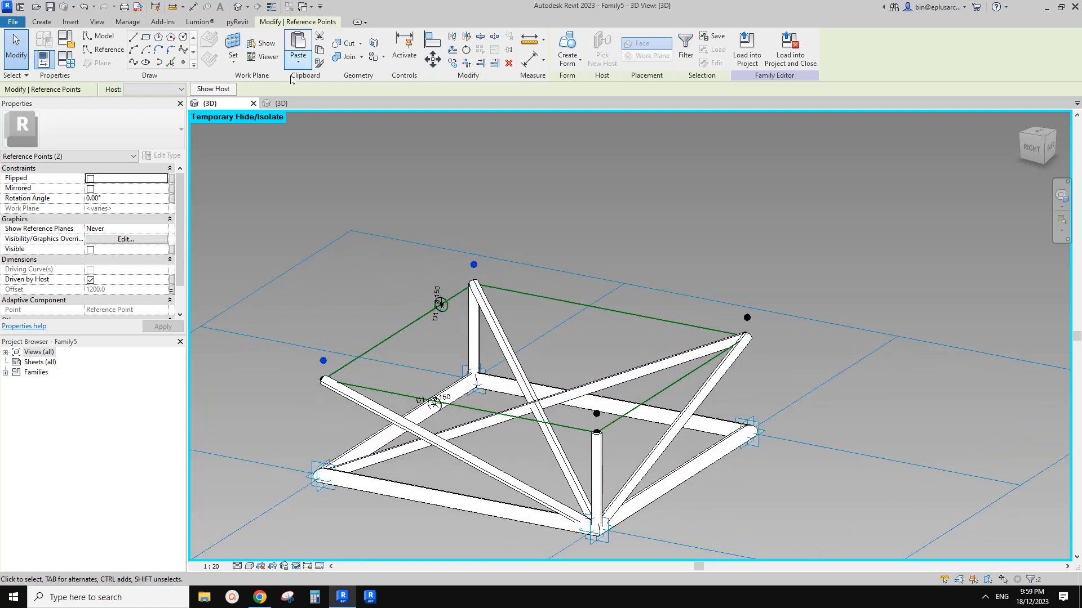
{"action": "left_click", "coordinate": [134, 60]}
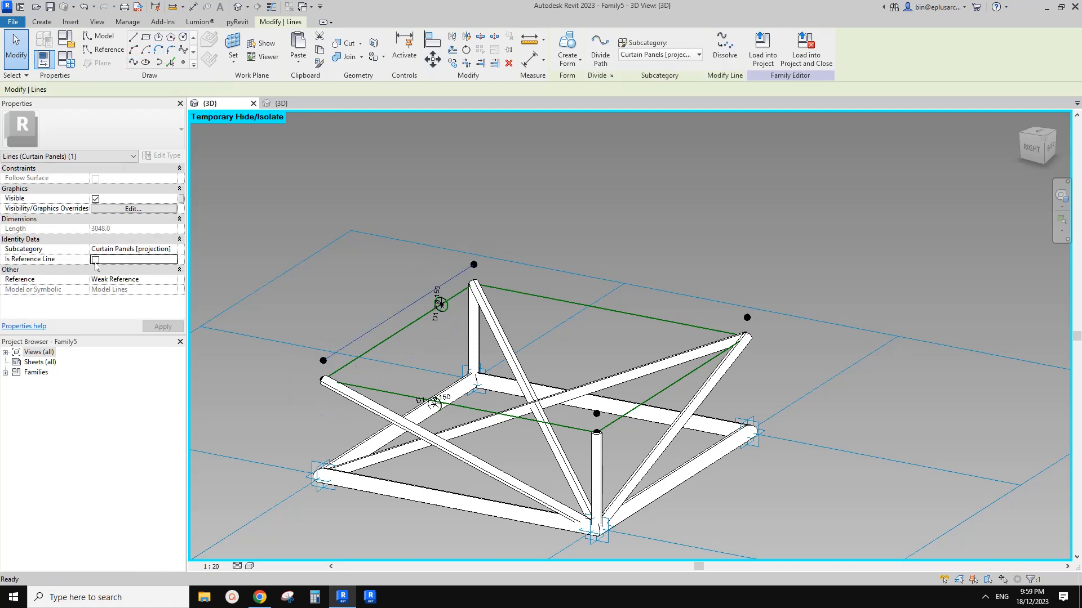
Step: Make the line above the back side a reference line, and connect the two opposite ofs2 points with a reference line through points
{"action": "left_click", "coordinate": [96, 261]}
{"action": "left_click", "coordinate": [598, 415]}
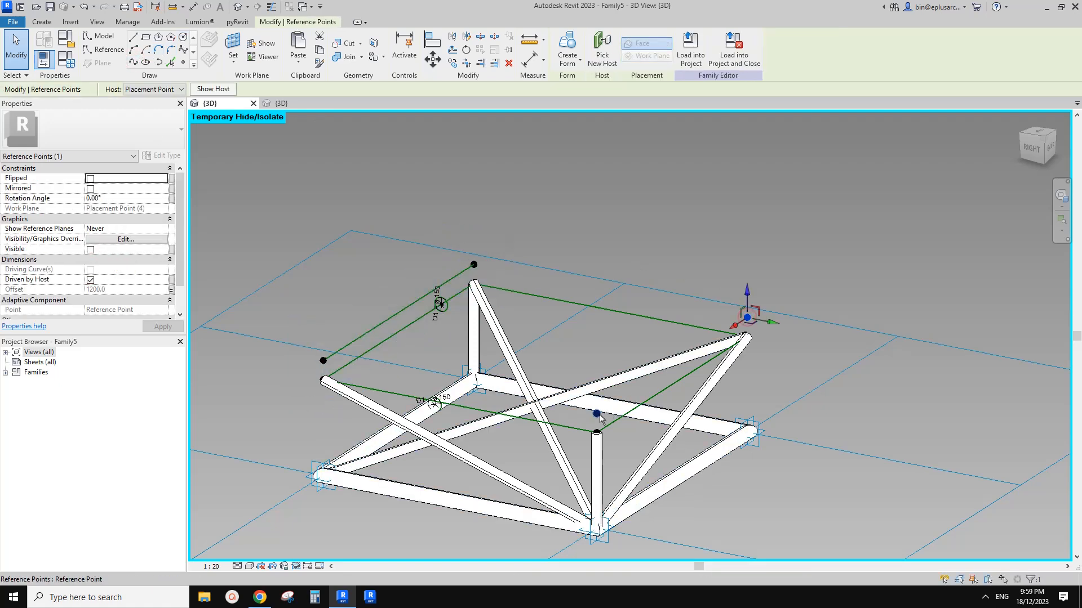
{"action": "left_click", "coordinate": [747, 318], "text": "ctrl"}
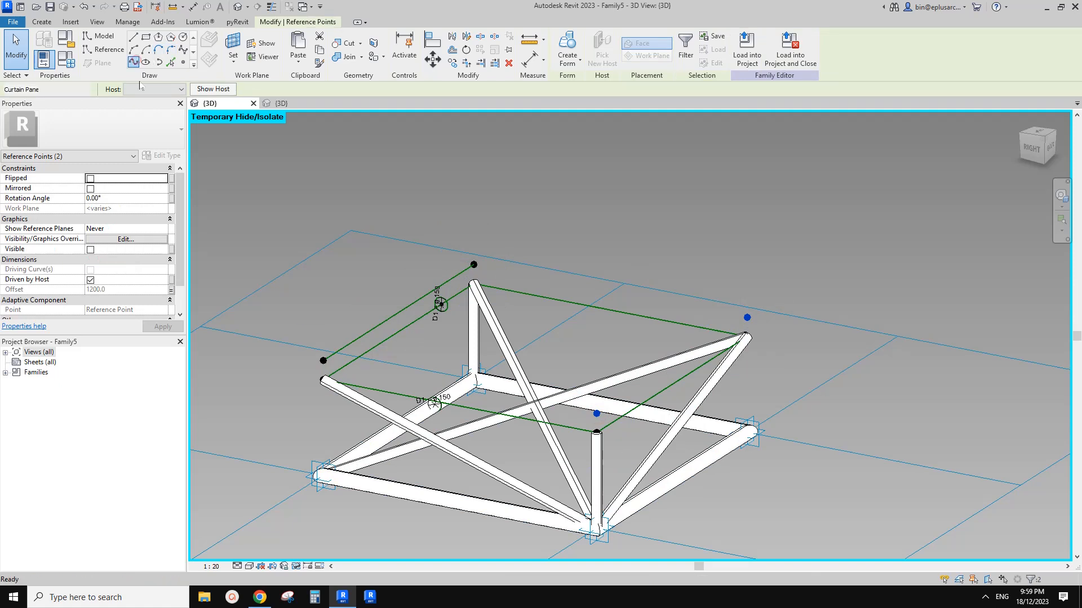
{"action": "left_click", "coordinate": [133, 60]}
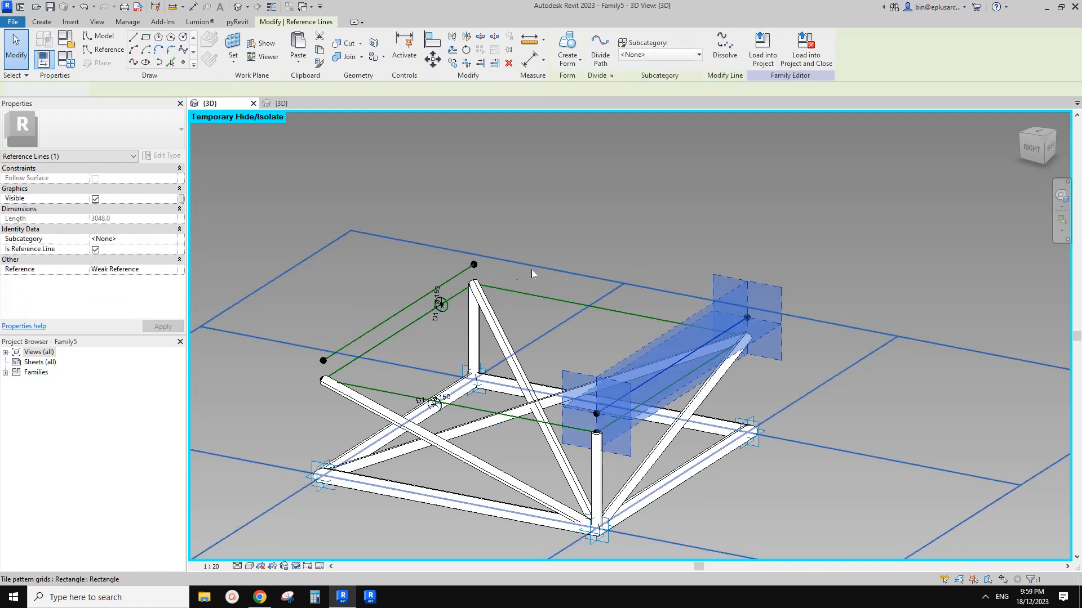
{"action": "key", "text": "Escape"}
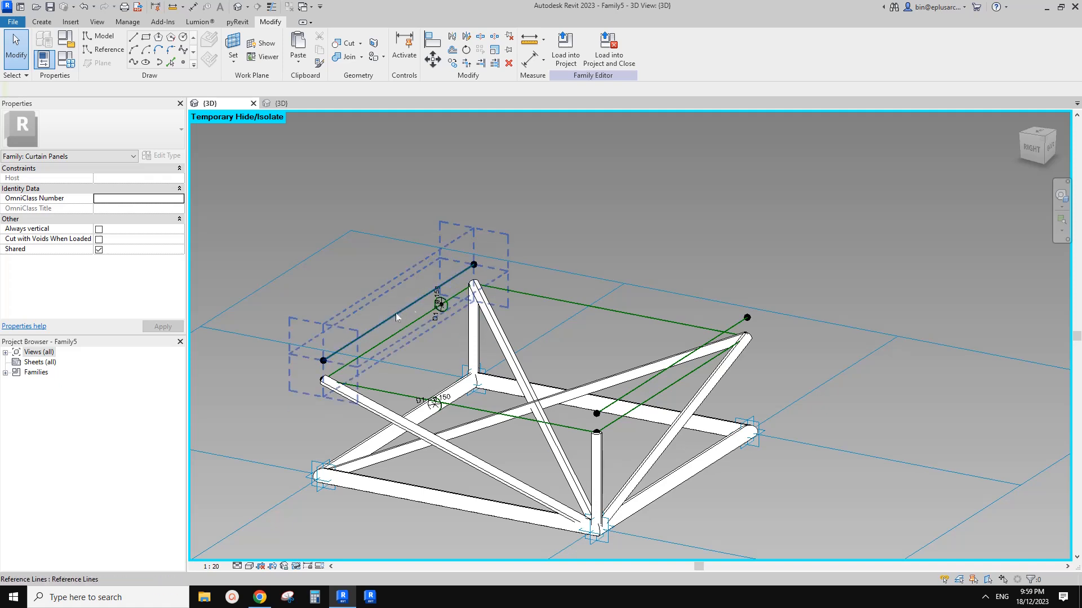
Step: Try to create a flat surface form between the two opposite reference lines through the ofs2 points
{"action": "left_click", "coordinate": [663, 377]}
{"action": "middle_click_drag", "start_coordinate": [401, 310], "coordinate": [447, 215], "text": "shift"}
{"action": "left_click", "coordinate": [594, 229]}
{"action": "key", "text": "w"}
{"action": "key", "text": "f"}
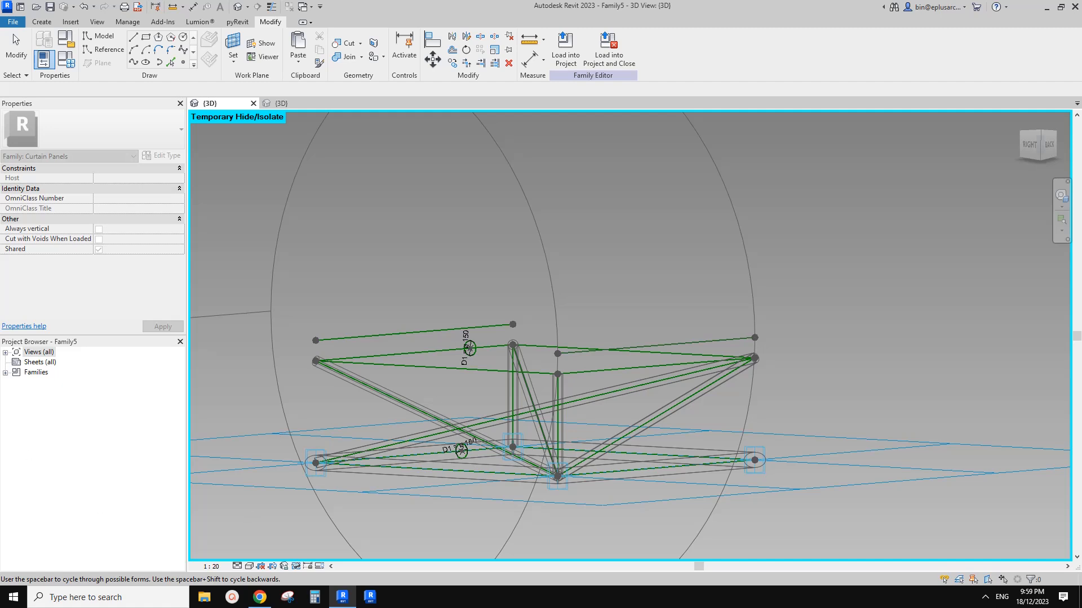
{"action": "key", "text": "space"}
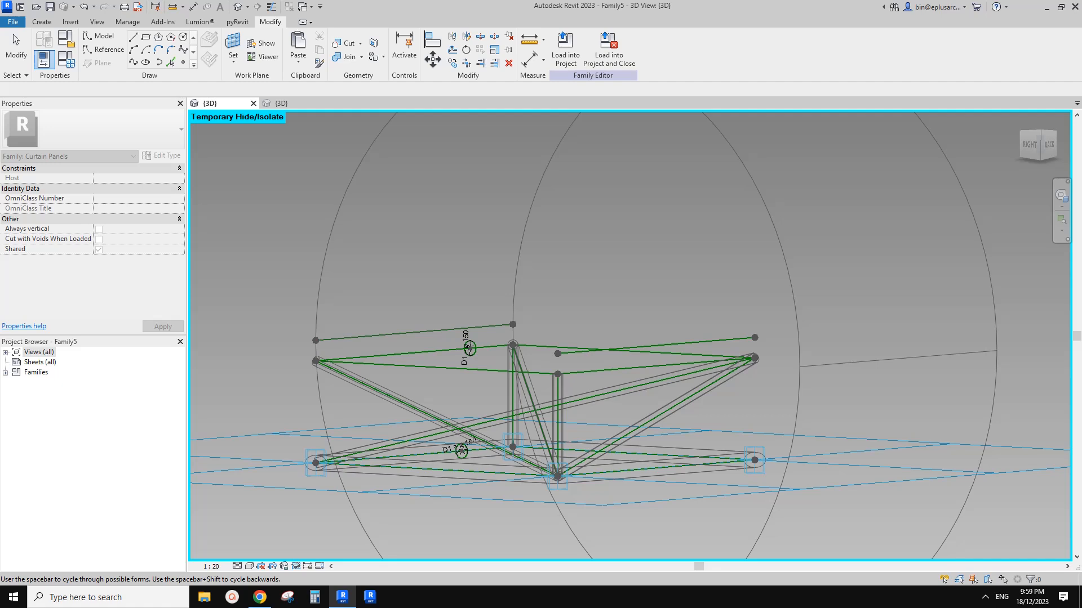
{"action": "mouse_move", "coordinate": [463, 346]}
{"action": "middle_mouse_down", "text": "shift"}
{"action": "mouse_move", "coordinate": [563, 326]}
{"action": "mouse_move", "coordinate": [606, 304]}
{"action": "middle_mouse_up", "text": "shift"}
{"action": "left_click", "coordinate": [558, 307]}
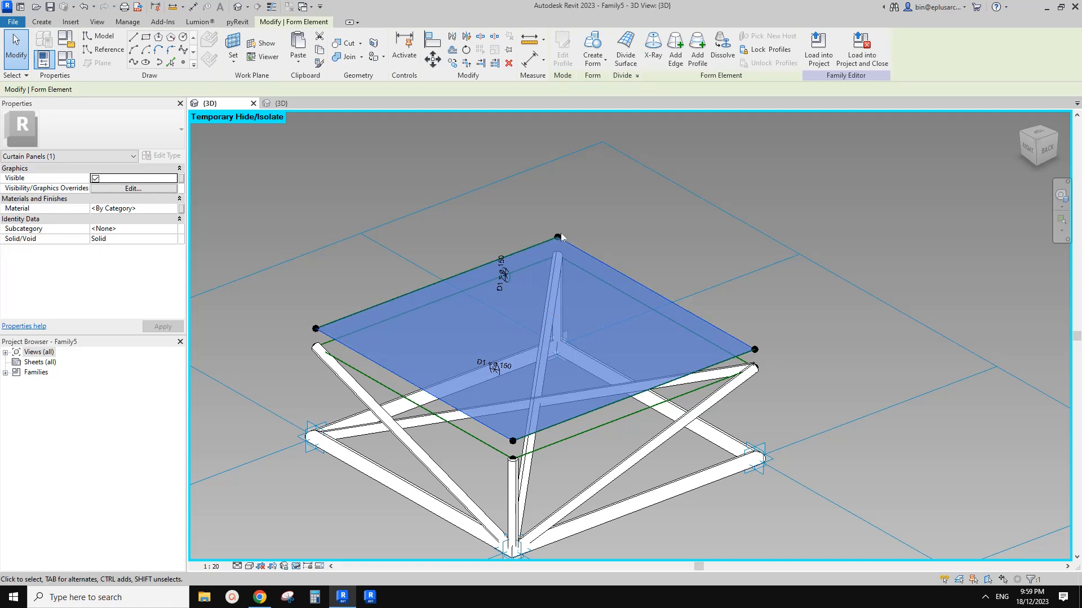
Step: Inspect the flat surface spanning the four raised ofs2 points and remove it
{"action": "middle_click_drag", "start_coordinate": [624, 285], "coordinate": [700, 283], "text": "shift"}
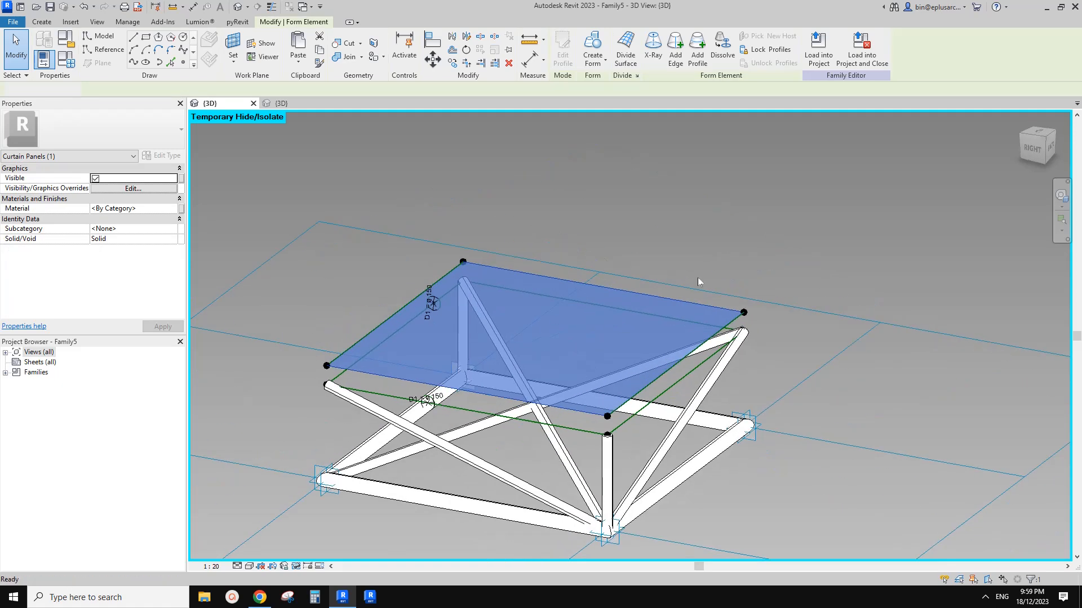
{"action": "key", "text": "Escape"}
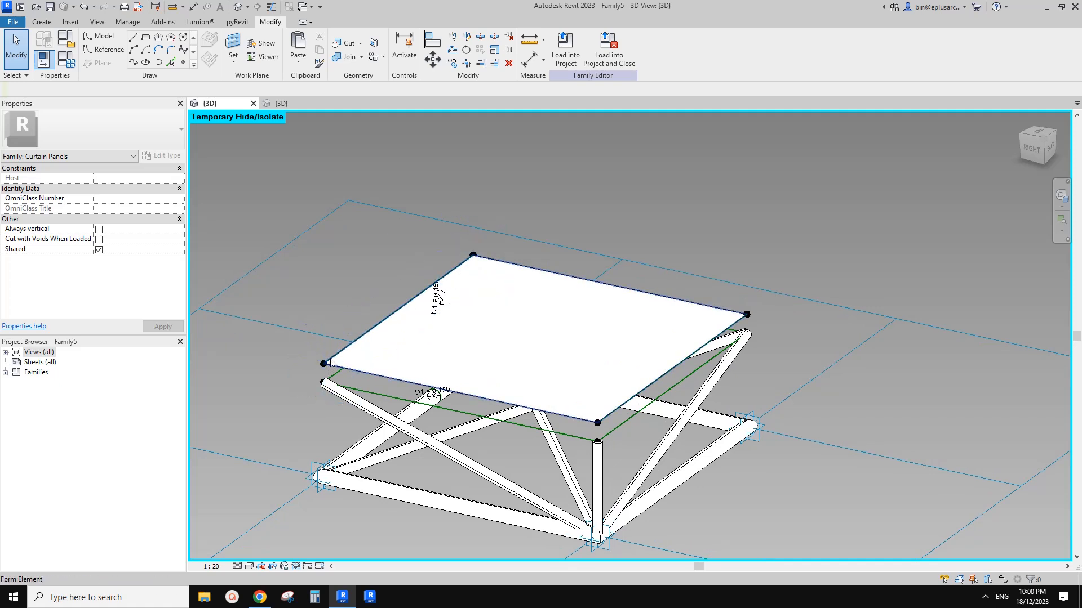
{"action": "left_click", "coordinate": [489, 340]}
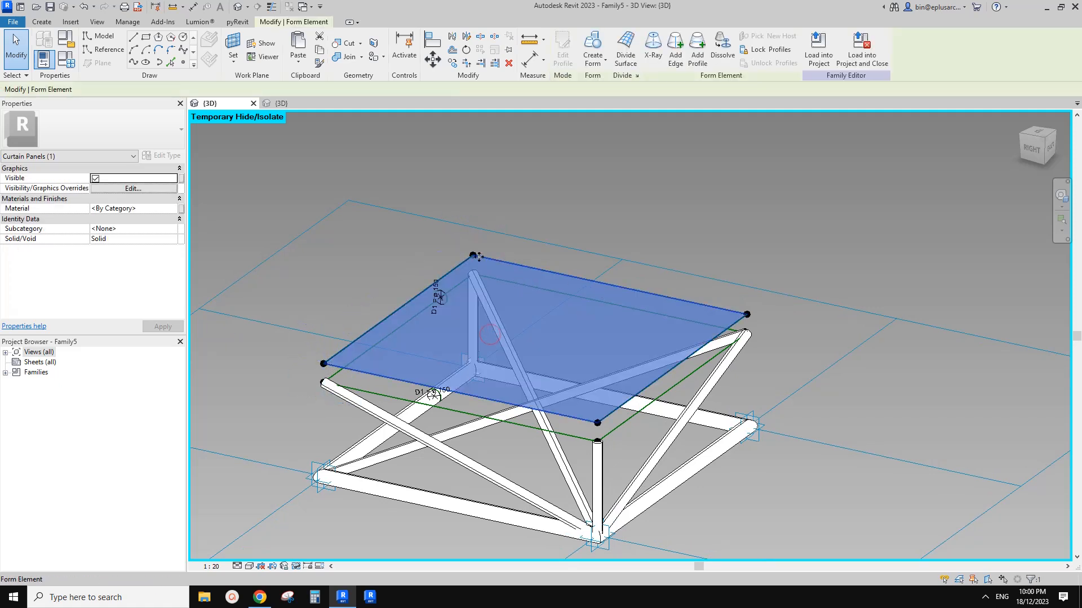
{"action": "middle_click_drag", "start_coordinate": [507, 322], "coordinate": [538, 338], "text": "shift"}
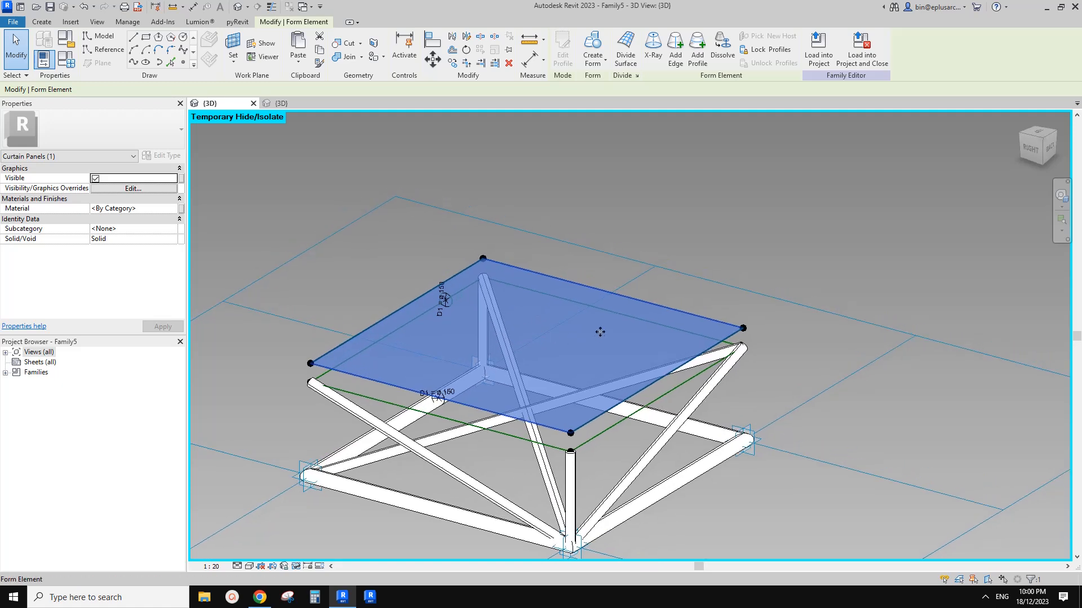
{"action": "middle_click_drag", "start_coordinate": [527, 387], "coordinate": [521, 391]}
{"action": "key", "text": "Escape"}
{"action": "left_click", "coordinate": [571, 340]}
{"action": "middle_click_drag", "start_coordinate": [590, 345], "coordinate": [583, 351]}
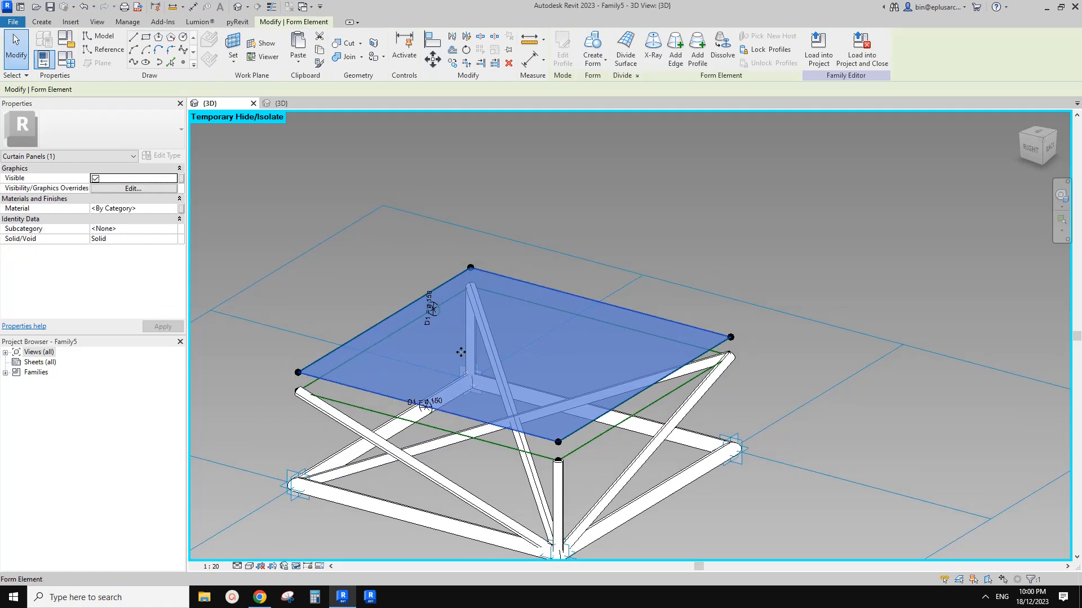
{"action": "middle_click_drag", "start_coordinate": [461, 352], "coordinate": [443, 359]}
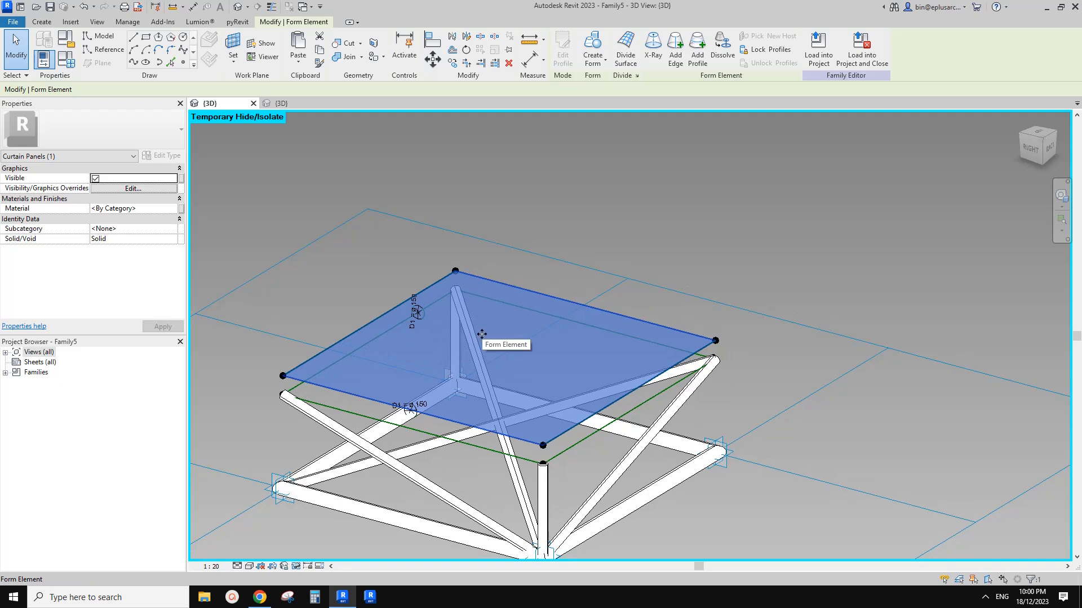
{"action": "key", "text": "Escape"}
Step: Connect the two ofs2 points above the far side of the frame with a reference line through points
{"action": "left_click", "coordinate": [455, 271]}
{"action": "left_click", "coordinate": [706, 340], "text": "ctrl"}
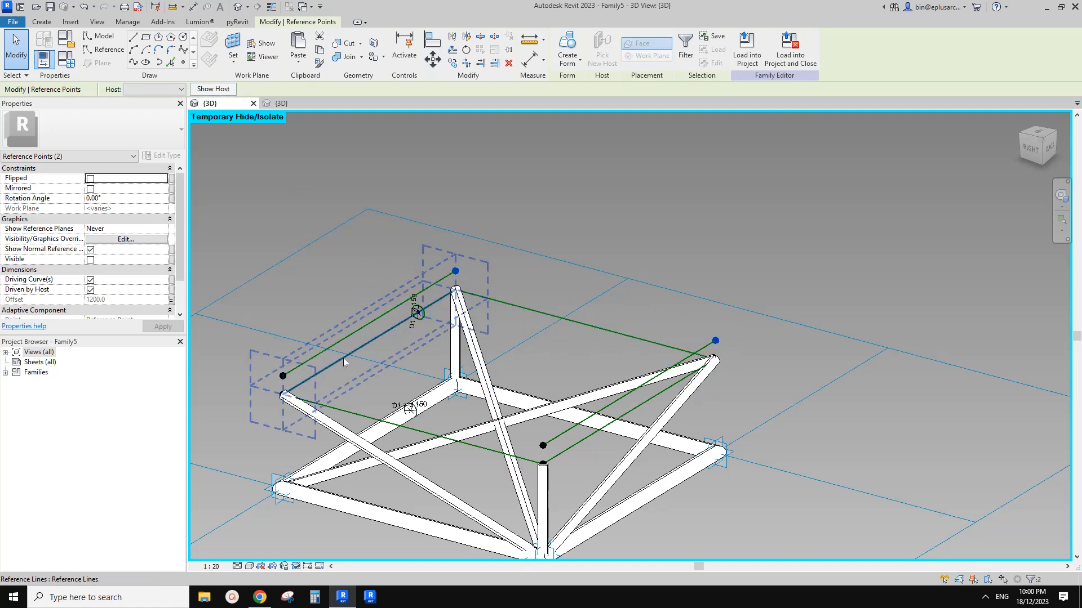
{"action": "middle_click_drag", "start_coordinate": [370, 371], "coordinate": [221, 134], "text": "shift"}
{"action": "left_click", "coordinate": [133, 63]}
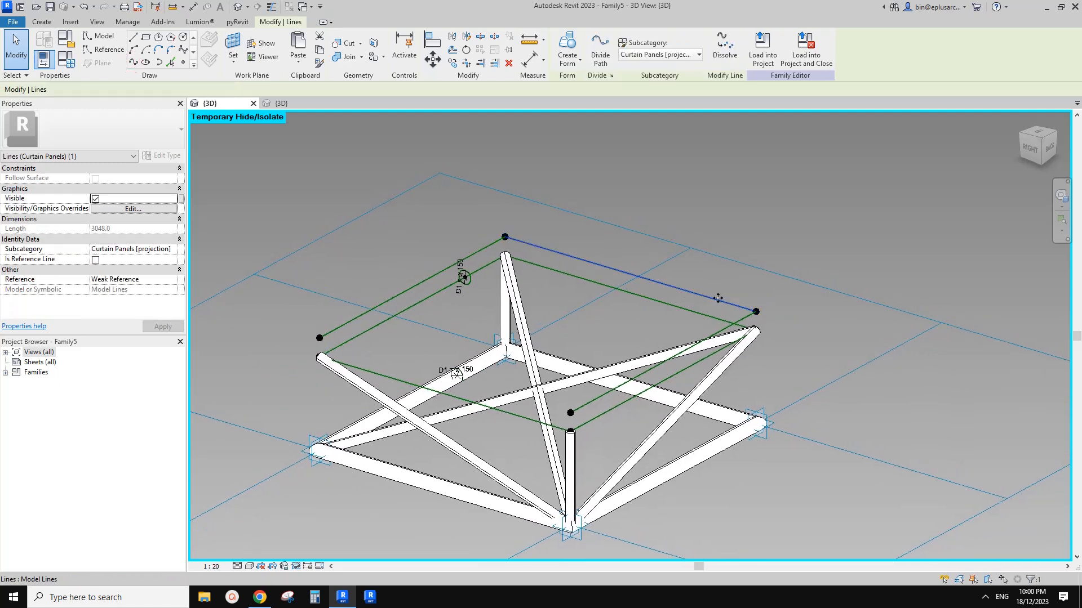
{"action": "key", "text": "Escape"}
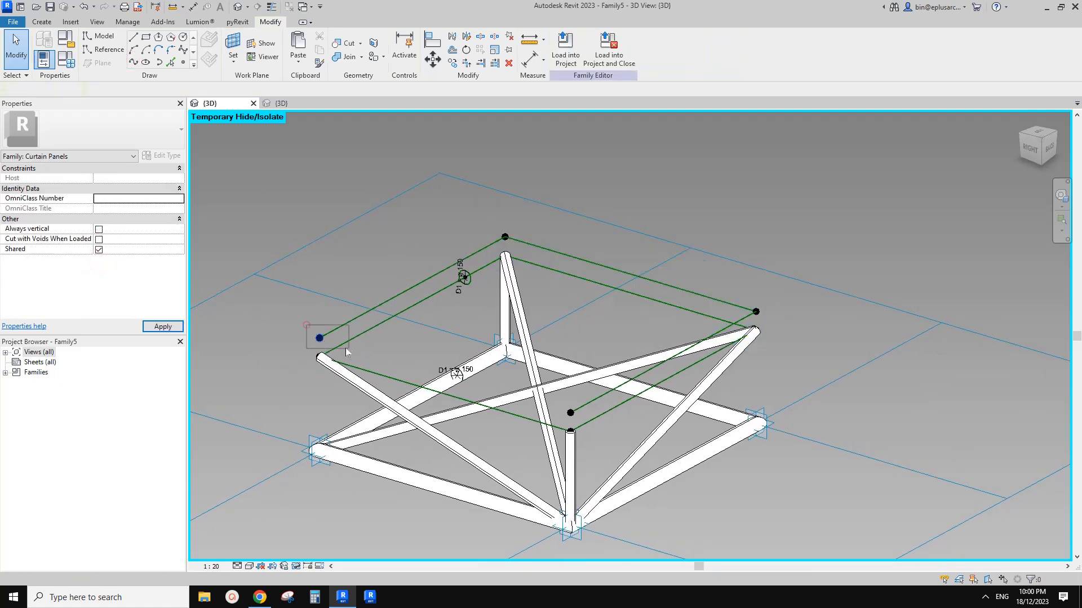
Step: Close the ofs2 loop by connecting the last open pair of points on the near side with a reference line
{"action": "left_click", "coordinate": [319, 338]}
{"action": "left_click", "coordinate": [570, 413], "text": "ctrl"}
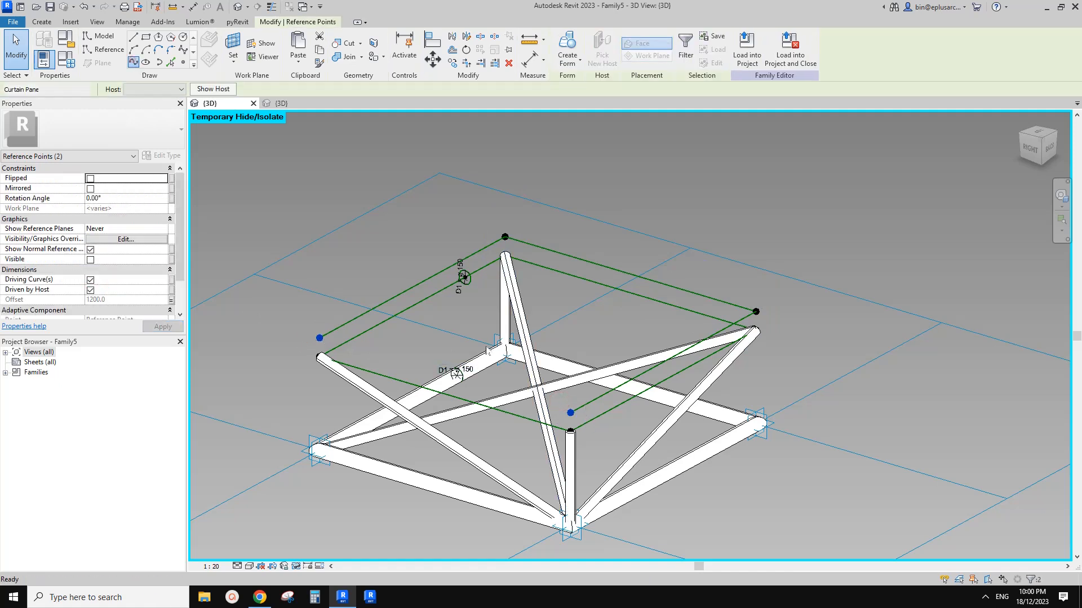
{"action": "left_click", "coordinate": [133, 63]}
{"action": "left_click", "coordinate": [95, 259]}
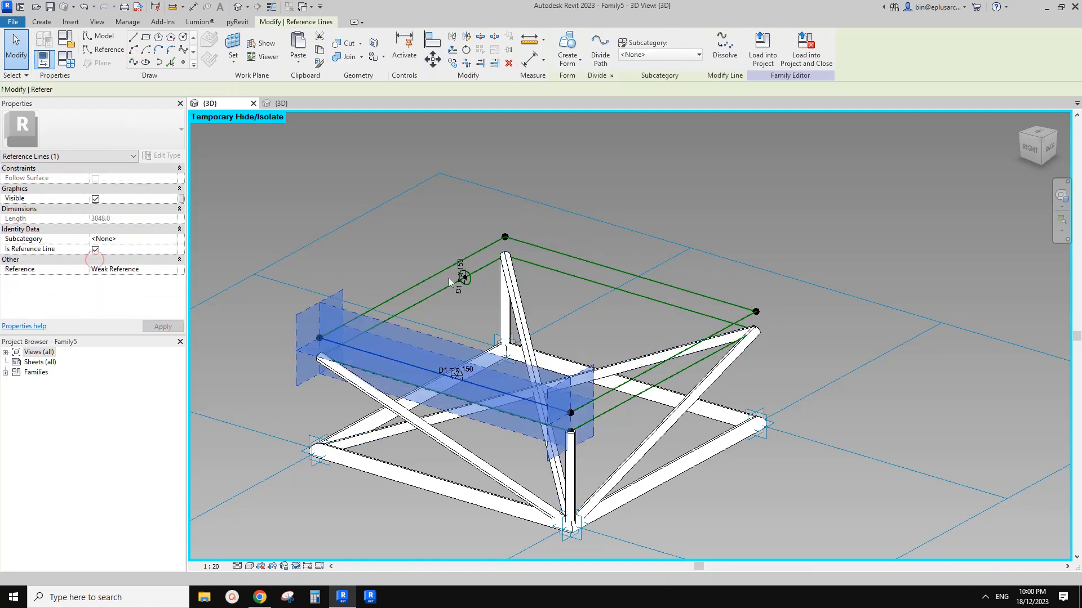
{"action": "key", "text": "Escape"}
{"action": "scroll", "coordinate": [631, 272], "scroll_direction": "down", "scroll_amount": 1}
{"action": "middle_click_drag", "start_coordinate": [635, 307], "coordinate": [658, 282], "text": "shift"}
{"action": "key", "text": "Tab"}
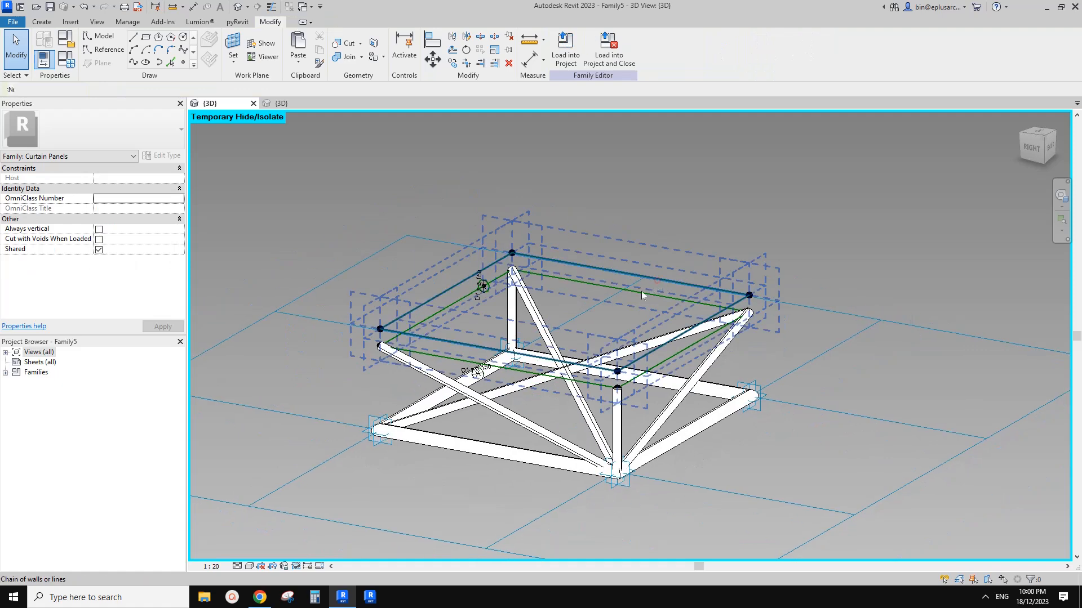
{"action": "left_click", "coordinate": [653, 285]}
{"action": "scroll", "coordinate": [693, 338], "scroll_direction": "down", "scroll_amount": 2}
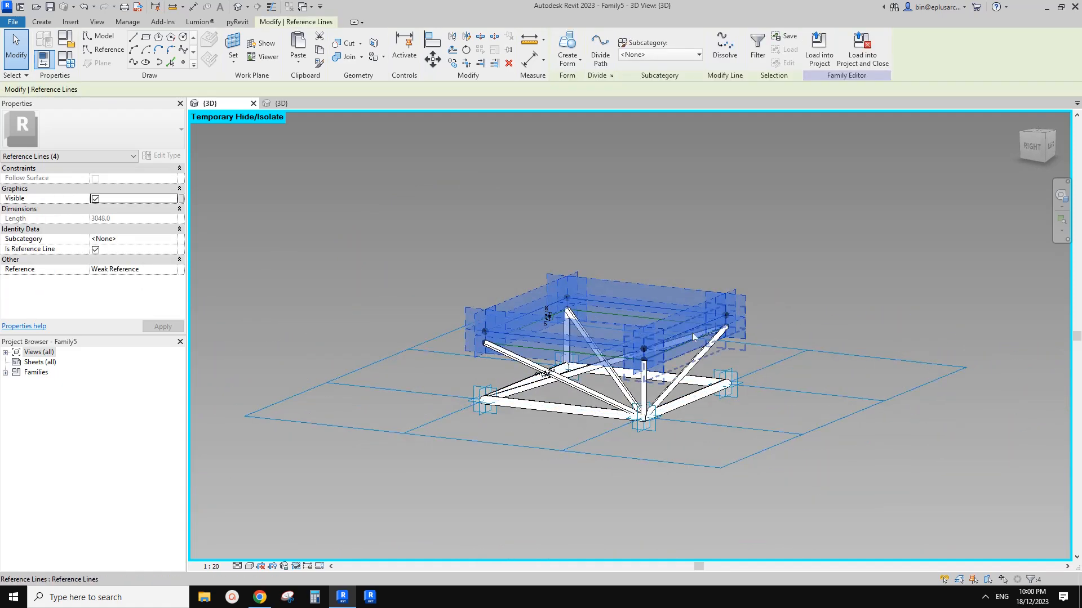
{"action": "left_click", "coordinate": [411, 352]}
{"action": "middle_click_drag", "start_coordinate": [420, 354], "coordinate": [752, 406], "text": "shift"}
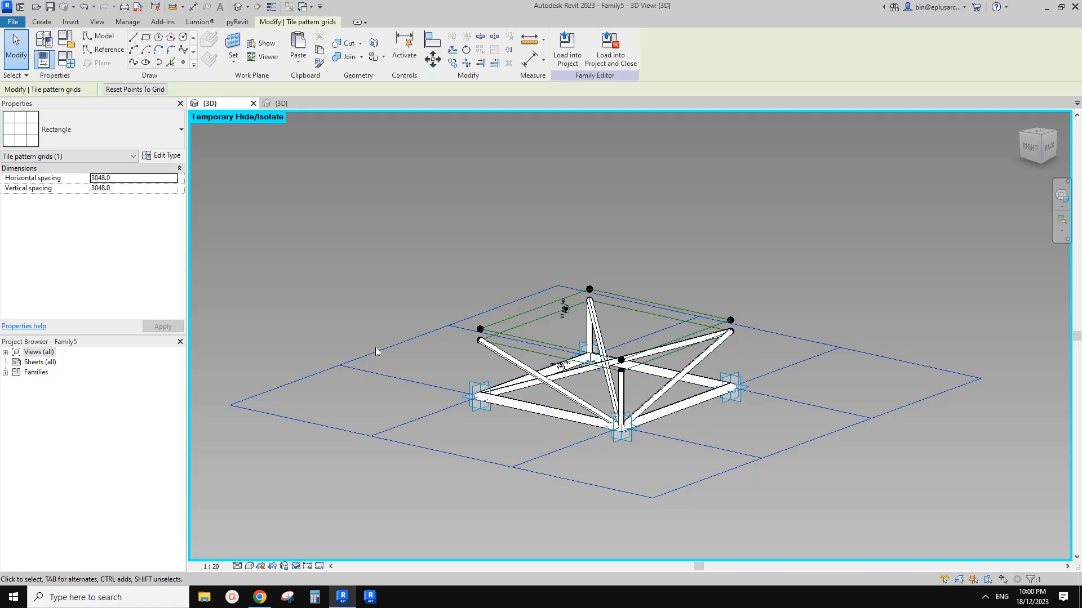
{"action": "middle_click_drag", "start_coordinate": [429, 351], "coordinate": [643, 360], "text": "shift"}
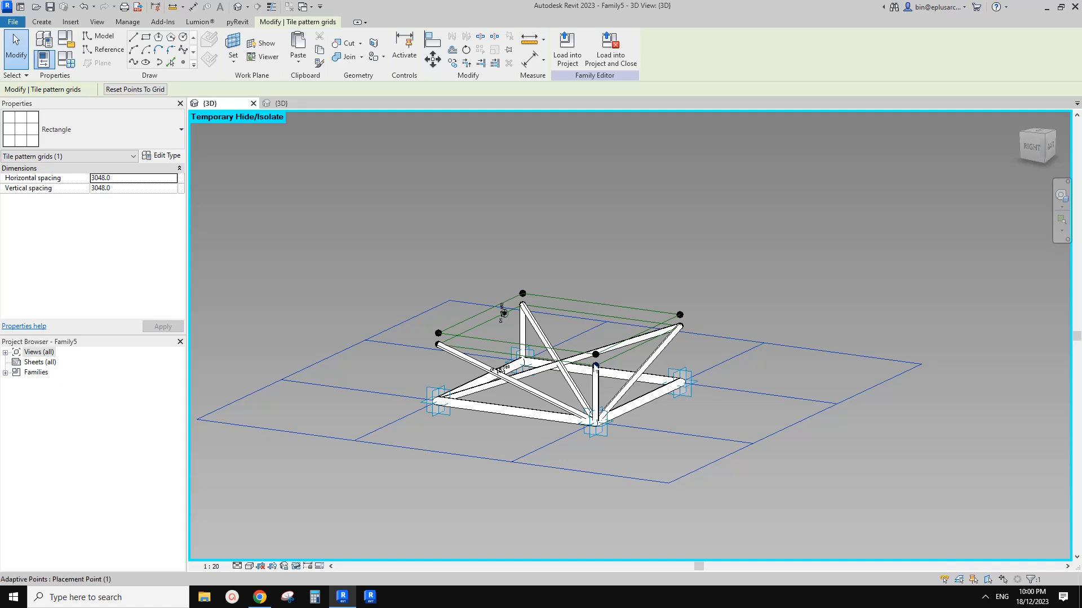
{"action": "middle_click_drag", "start_coordinate": [654, 358], "coordinate": [635, 360], "text": "shift"}
{"action": "scroll", "coordinate": [667, 320], "scroll_direction": "up", "scroll_amount": 1}
{"action": "key", "text": "Escape"}
Step: Create a solid form from the closed chain of four ofs2 reference lines and set its positive offset to 30
{"action": "key", "text": "Tab"}
{"action": "left_click", "coordinate": [664, 315]}
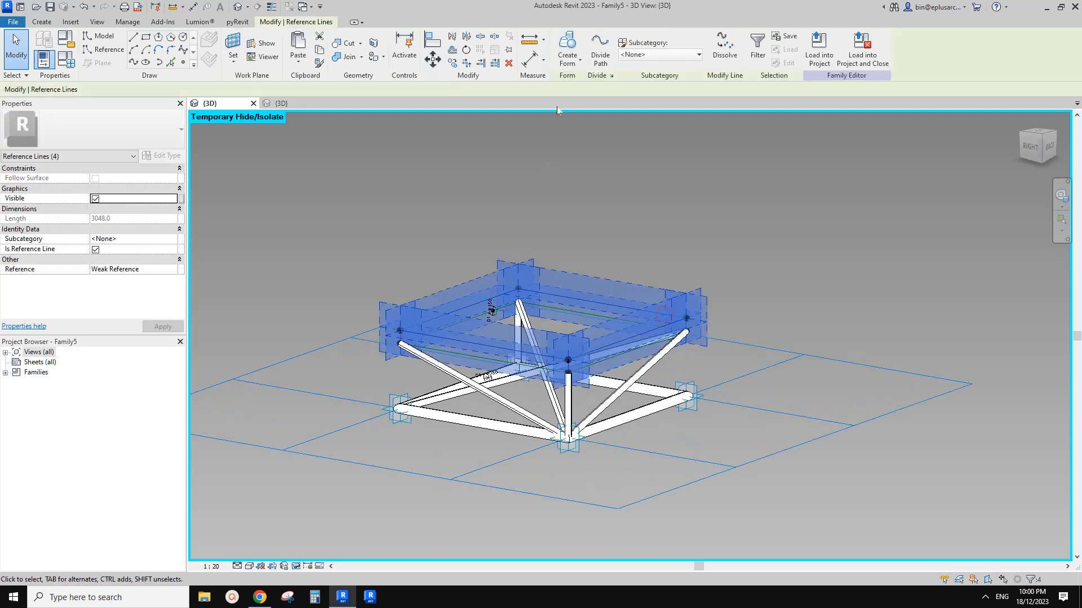
{"action": "left_click", "coordinate": [568, 48]}
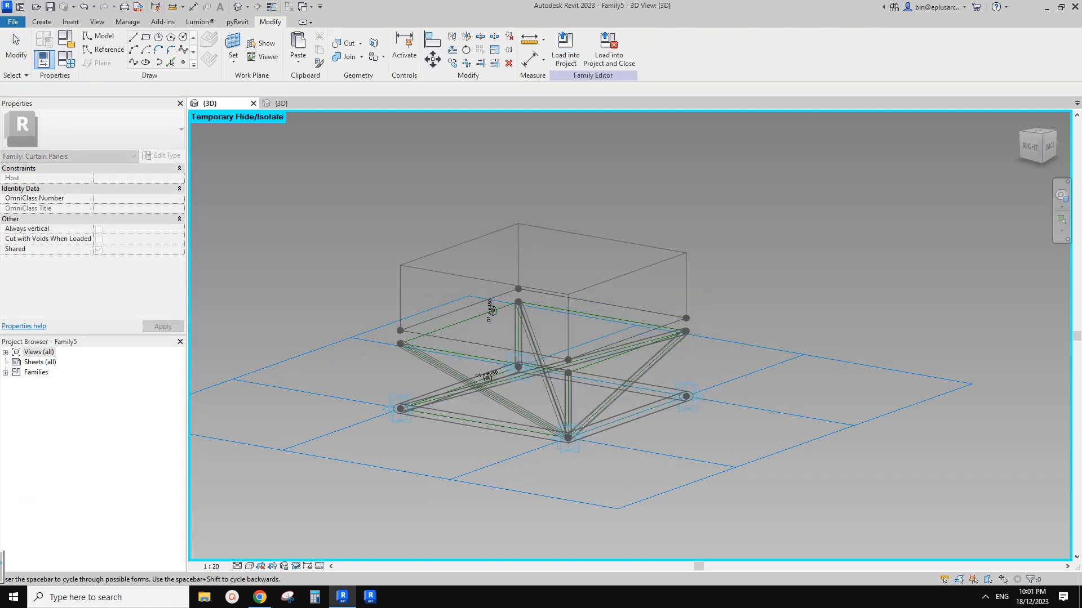
{"action": "left_click", "coordinate": [551, 242]}
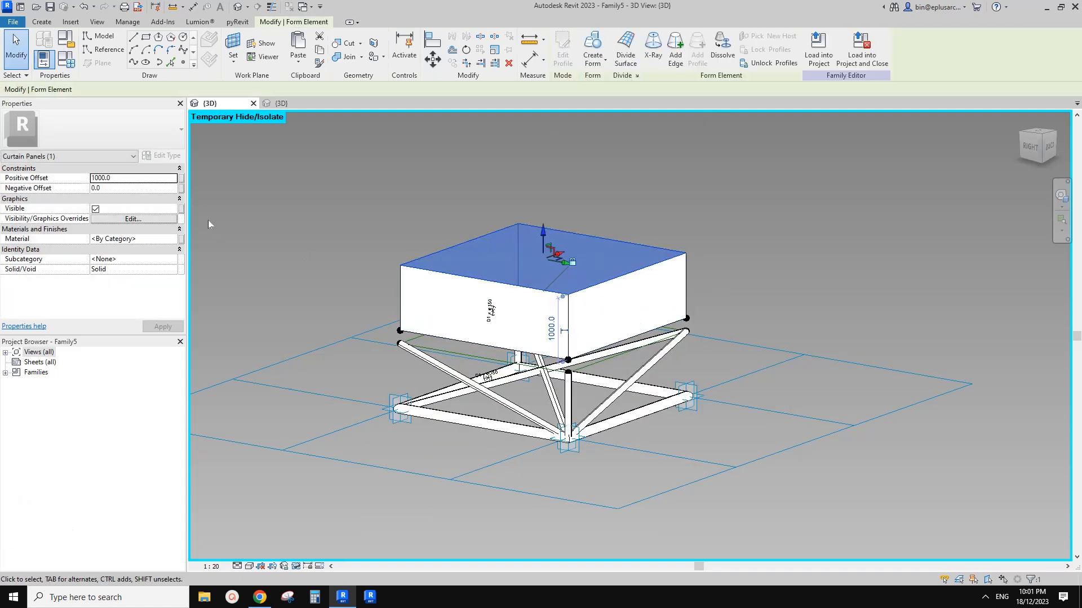
{"action": "left_click", "coordinate": [141, 177]}
{"action": "left_click", "coordinate": [140, 177]}
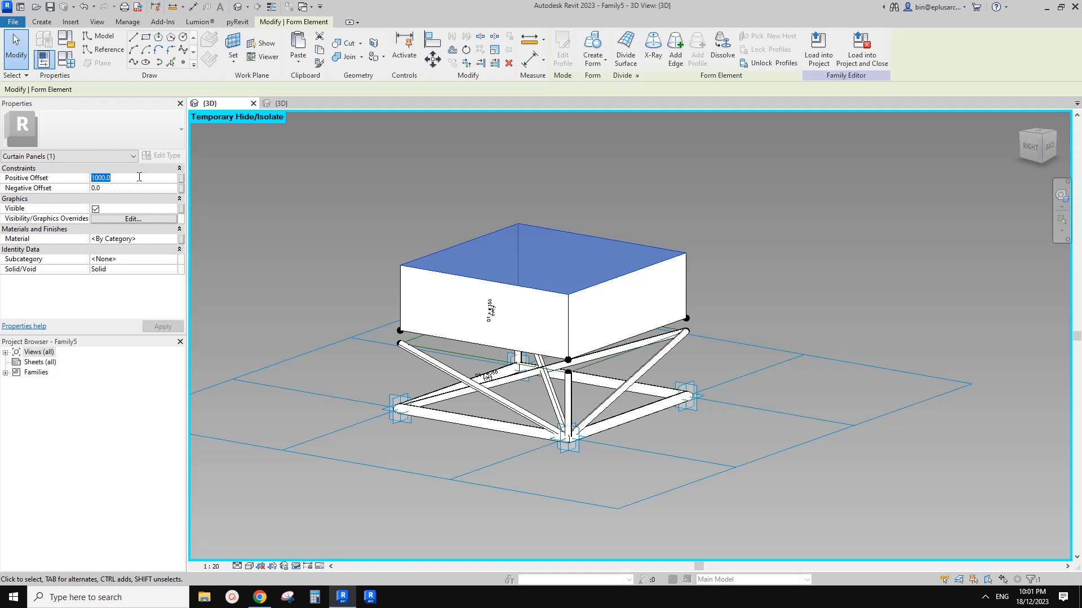
{"action": "key", "text": "Return"}
{"action": "left_click", "coordinate": [486, 228]}
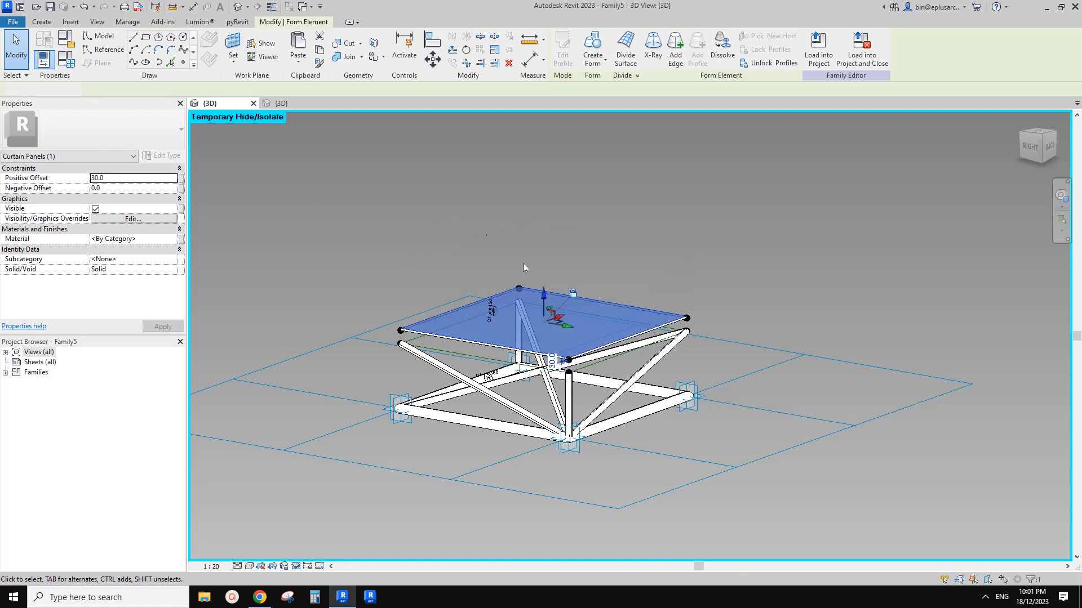
Step: Nudge adaptive point 3 at the front corner upward in the right side view, and inspect the flexed cladding and bracing
{"action": "middle_click_drag", "start_coordinate": [707, 397], "coordinate": [865, 291], "text": "shift"}
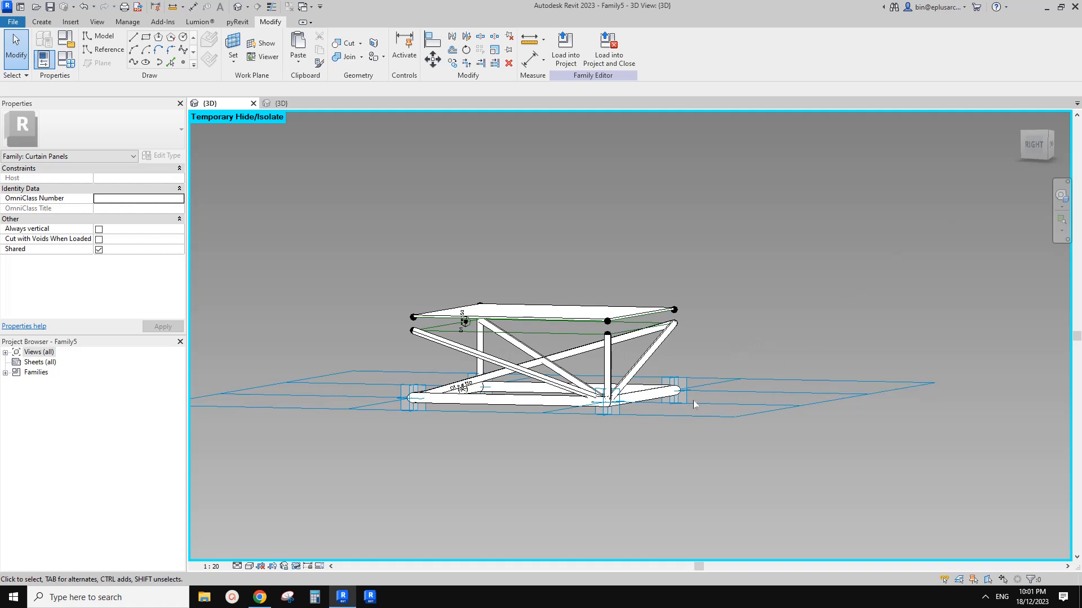
{"action": "middle_click_drag", "start_coordinate": [684, 401], "coordinate": [494, 421], "text": "shift"}
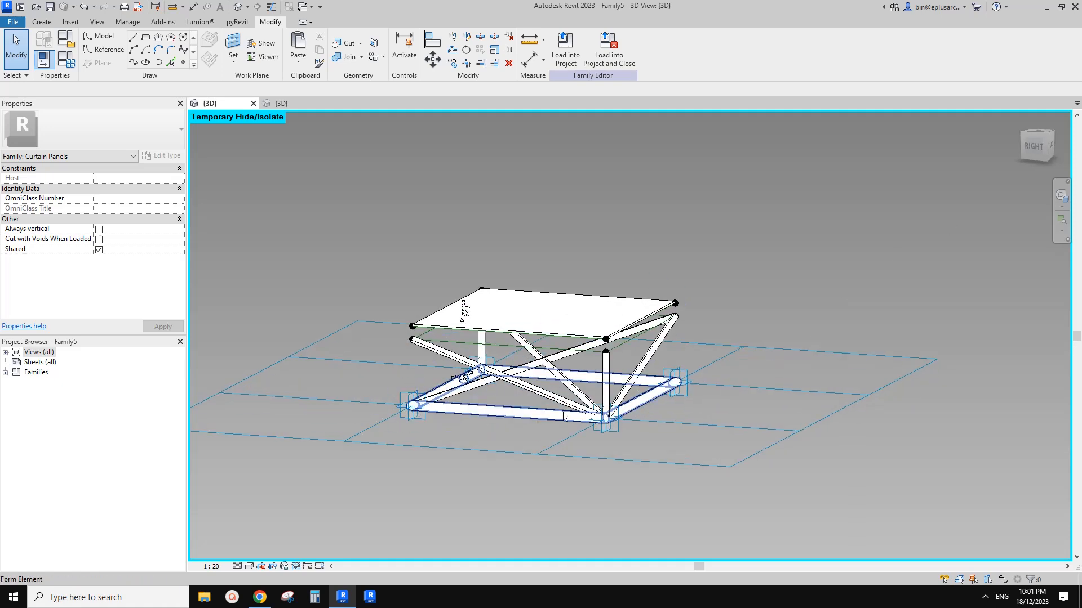
{"action": "left_click", "coordinate": [617, 435]}
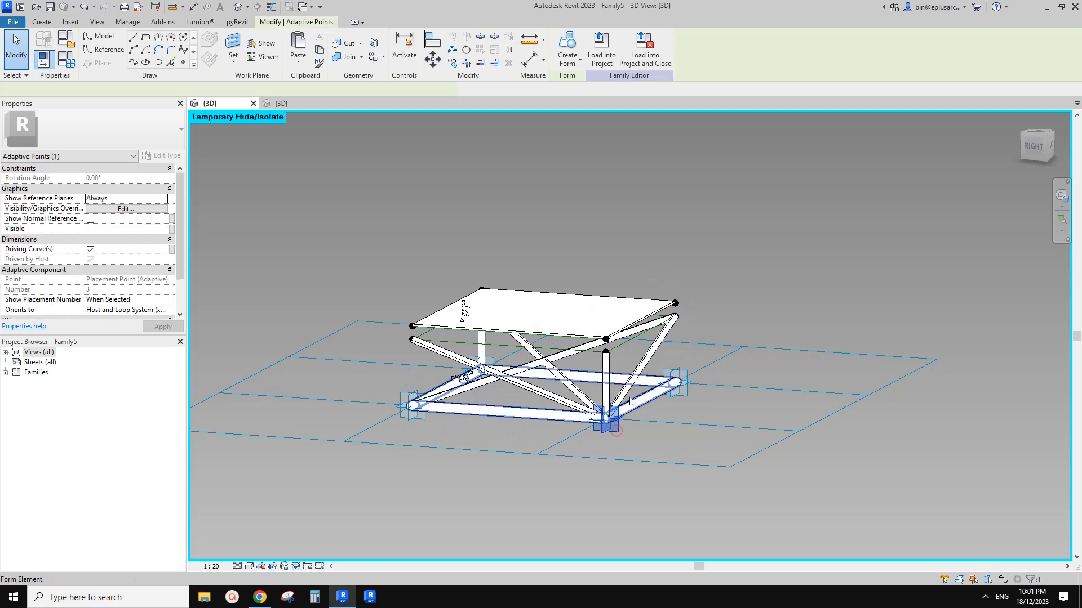
{"action": "left_click", "coordinate": [1035, 150]}
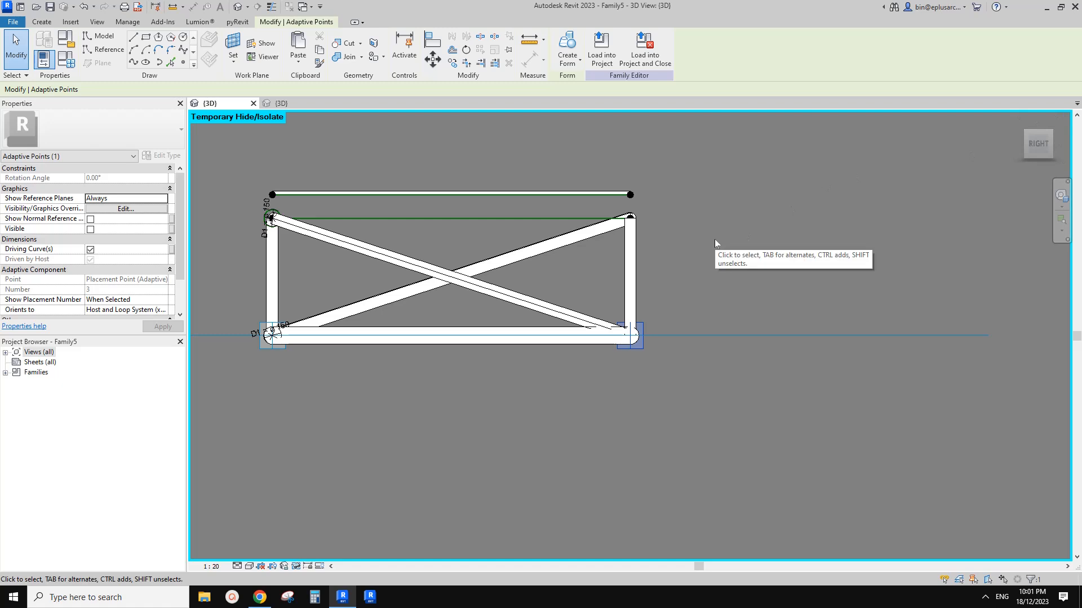
{"action": "key", "text": "Up"}
{"action": "key", "text": "Up"}
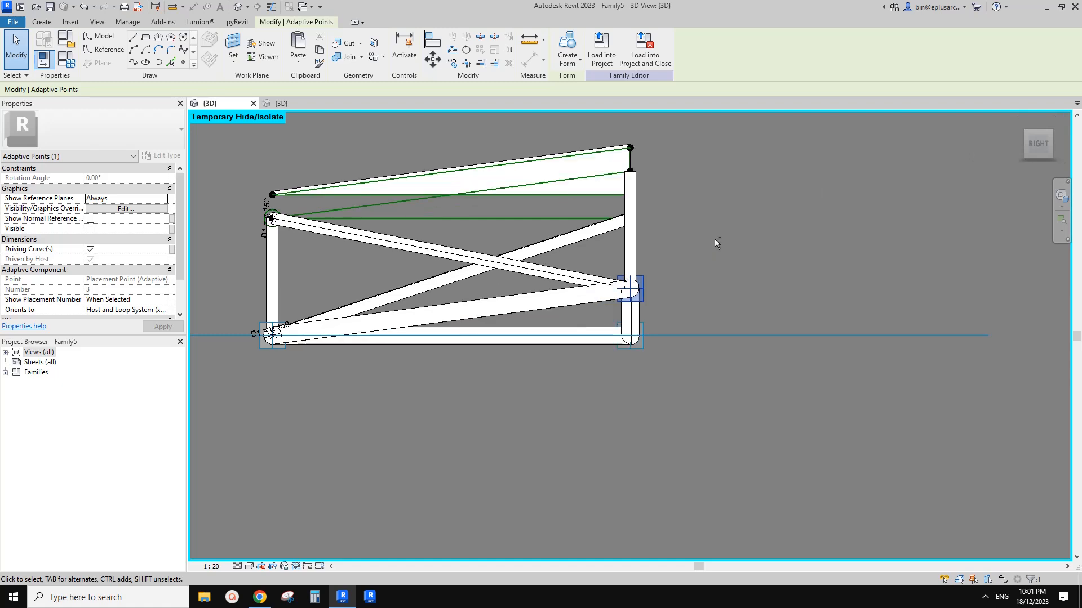
{"action": "left_click", "coordinate": [661, 204]}
{"action": "middle_click_drag", "start_coordinate": [661, 204], "coordinate": [722, 256], "text": "shift"}
{"action": "left_click", "coordinate": [636, 226]}
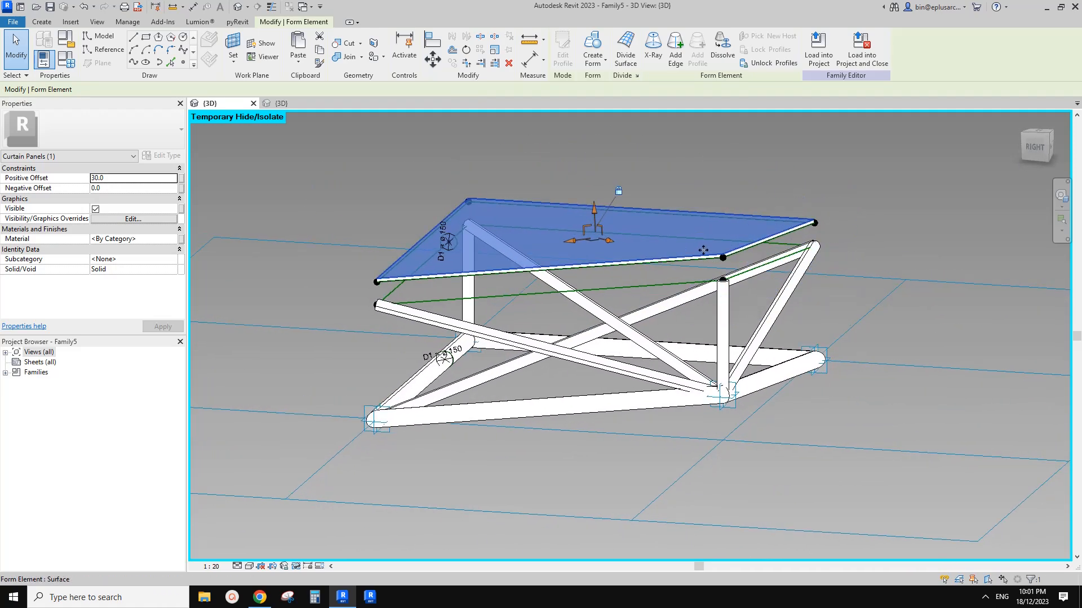
{"action": "middle_click_drag", "start_coordinate": [716, 258], "coordinate": [645, 278], "text": "shift"}
{"action": "key", "text": "Escape"}
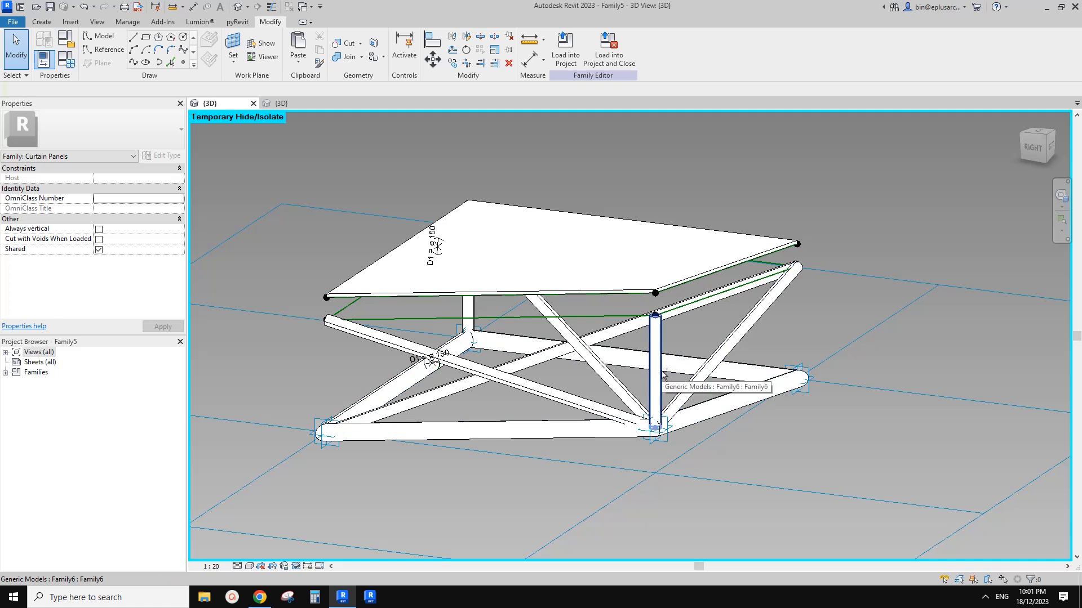
{"action": "middle_click_drag", "start_coordinate": [660, 372], "coordinate": [659, 367], "text": "shift"}
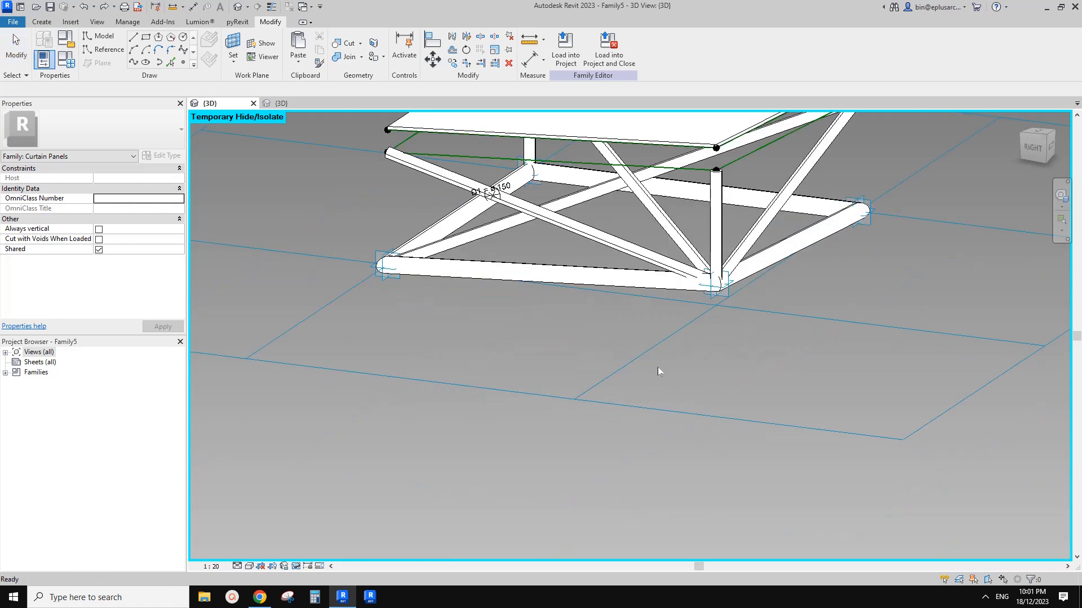
Step: Assign the glass material to the top cladding form
{"action": "middle_click_drag", "start_coordinate": [725, 302], "coordinate": [528, 263], "text": "shift"}
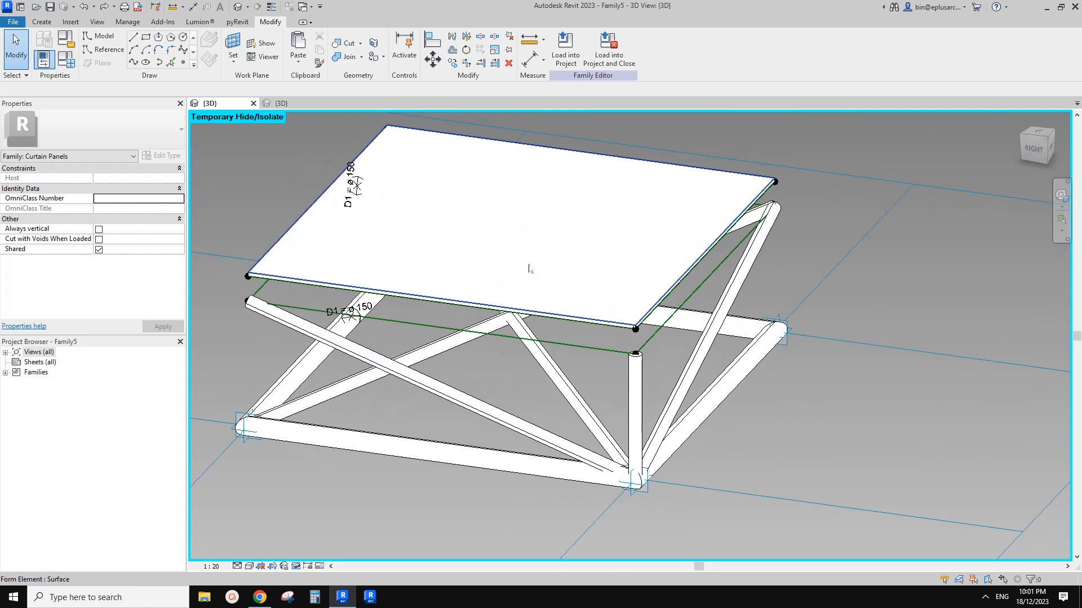
{"action": "left_click", "coordinate": [528, 263]}
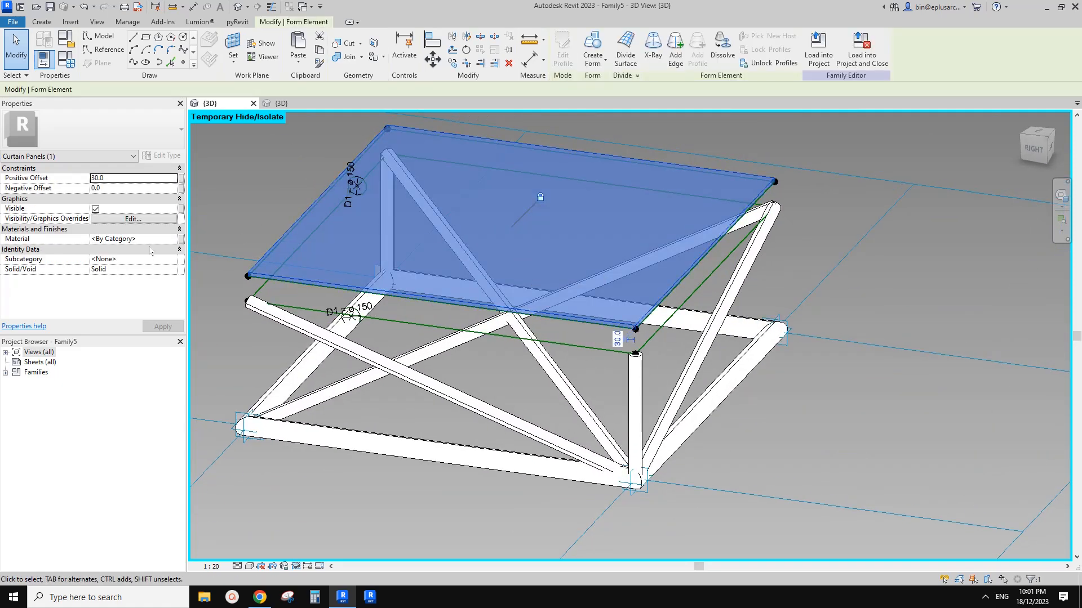
{"action": "left_click", "coordinate": [153, 238]}
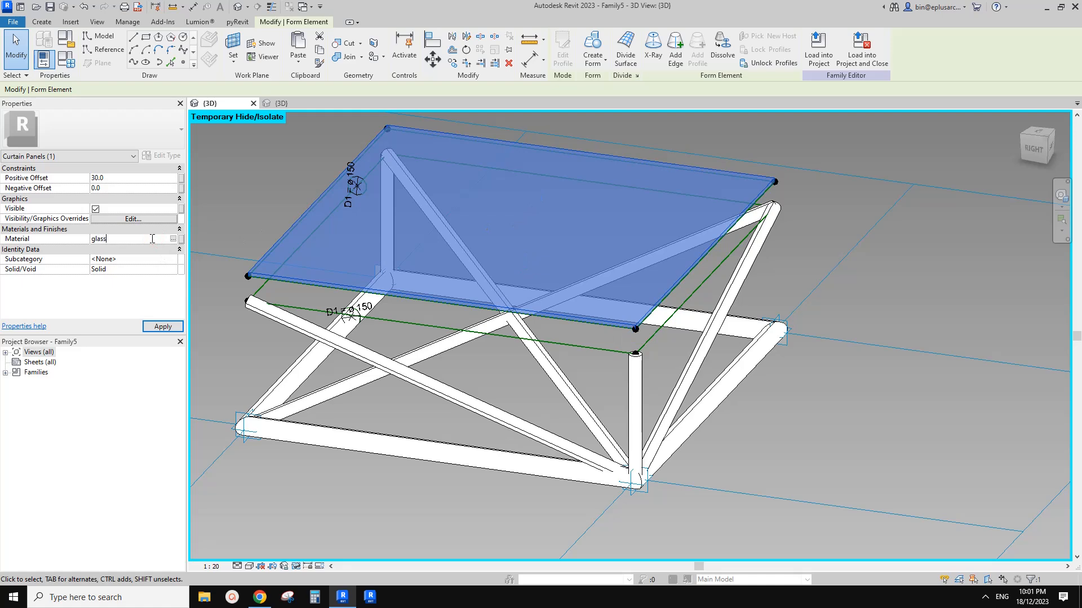
{"action": "key", "text": "Return"}
{"action": "key", "text": "Escape"}
Step: Open the family of the two-point diagonal brace for editing
{"action": "middle_click_drag", "start_coordinate": [312, 221], "coordinate": [459, 332], "text": "shift"}
{"action": "left_click", "coordinate": [405, 310]}
{"action": "left_click", "coordinate": [392, 303]}
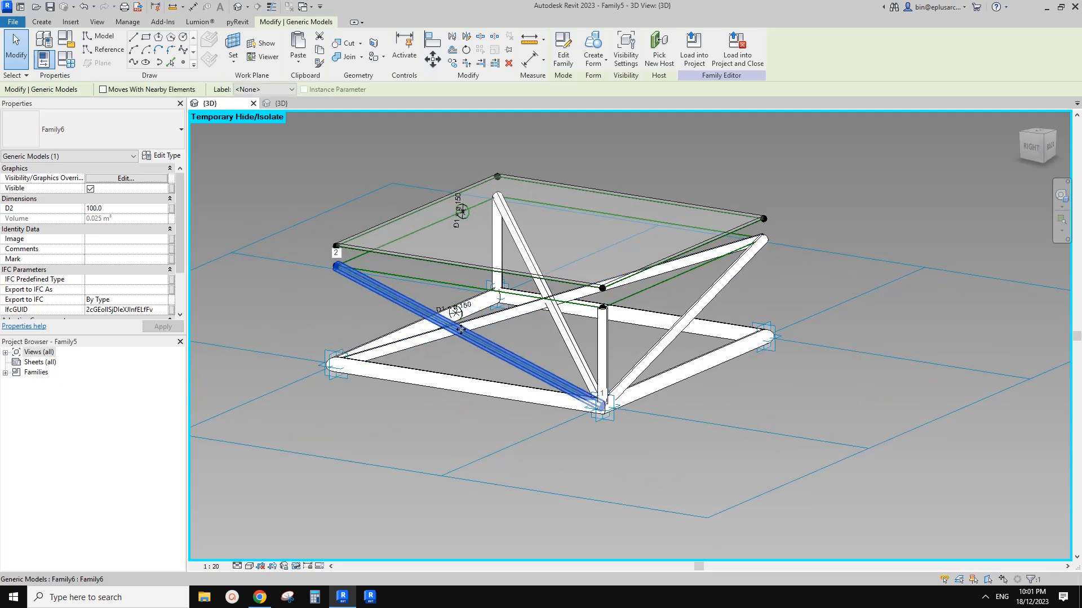
{"action": "scroll", "coordinate": [131, 251], "scroll_direction": "down", "scroll_amount": 3}
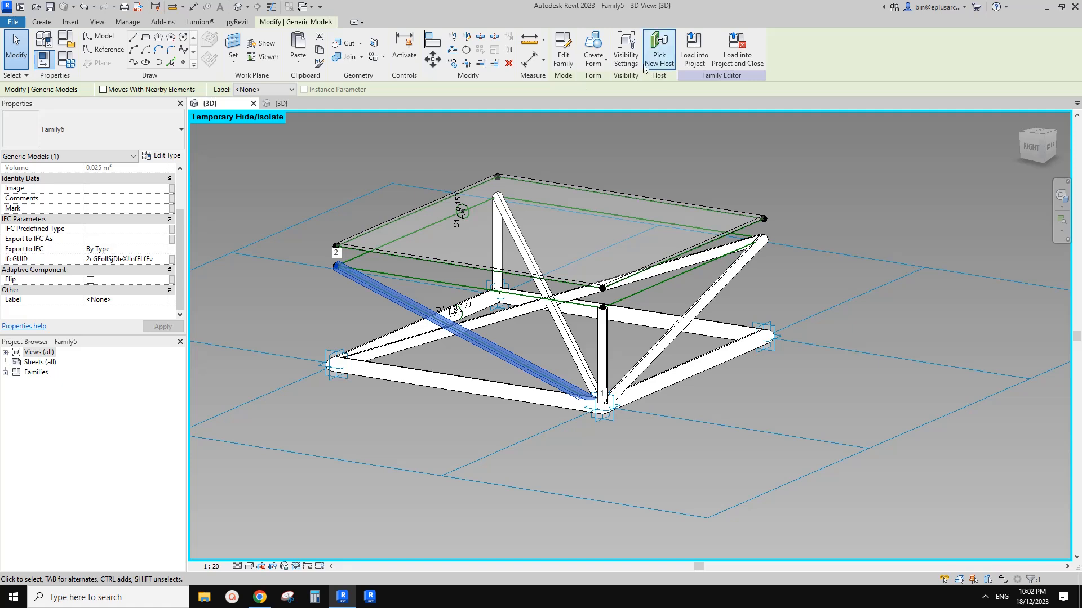
{"action": "left_click", "coordinate": [563, 50]}
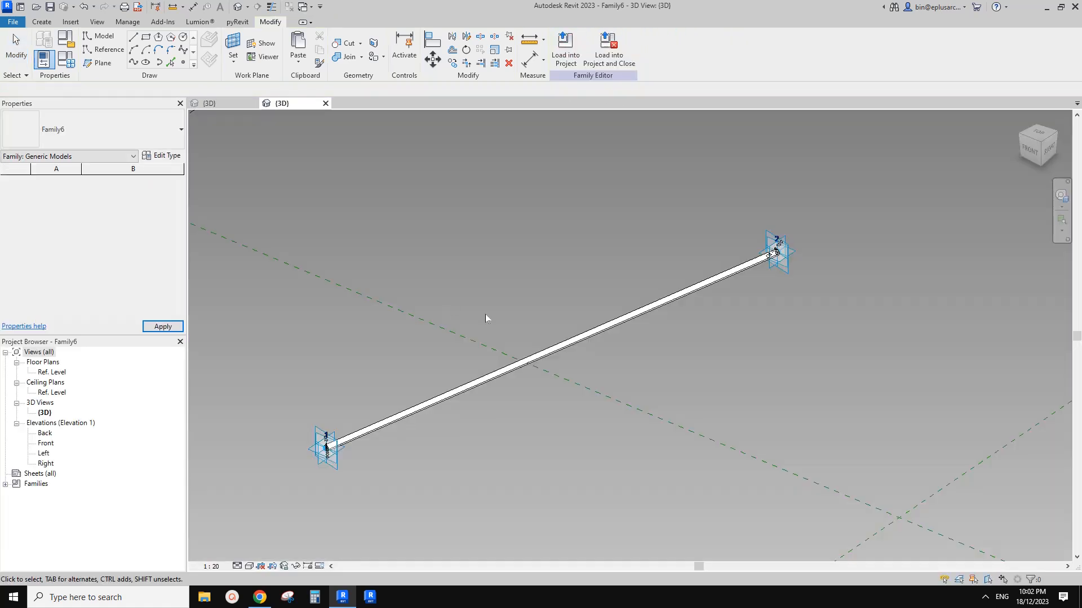
Step: Associate the brace tube's material with a new instance family parameter named ma
{"action": "left_click", "coordinate": [500, 369]}
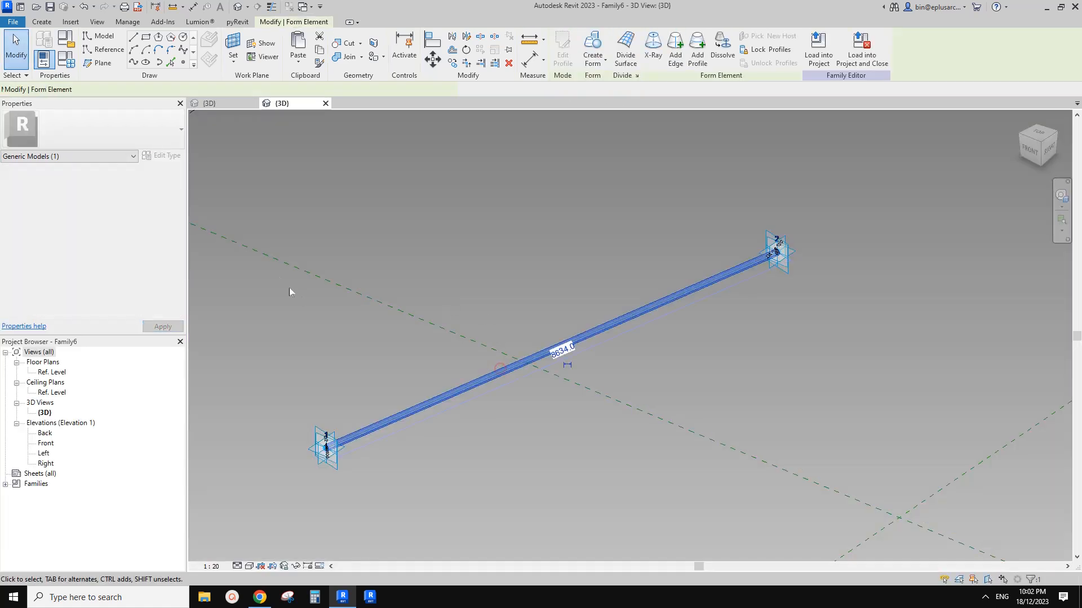
{"action": "left_click", "coordinate": [181, 208]}
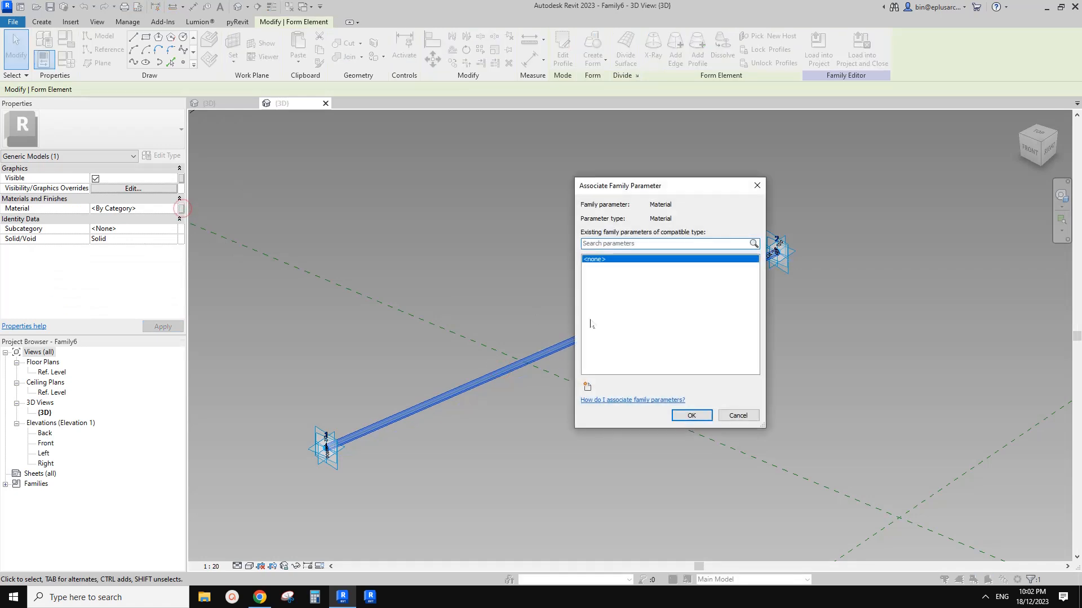
{"action": "left_click", "coordinate": [587, 387]}
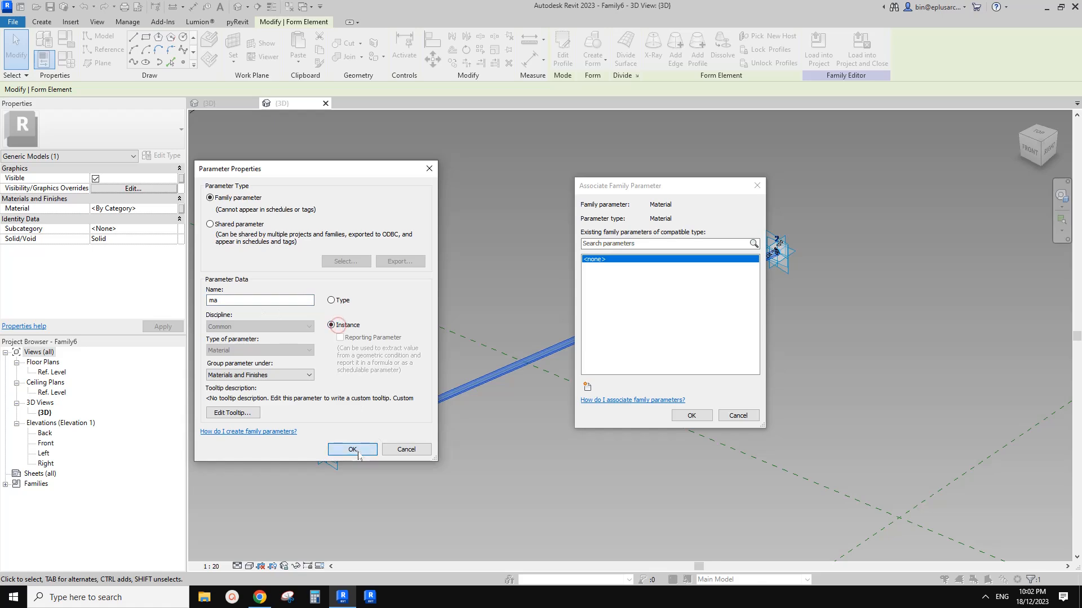
{"action": "left_click", "coordinate": [352, 449]}
{"action": "left_click", "coordinate": [691, 415]}
Step: Load the edited brace family back into the curtain panel family
{"action": "left_click", "coordinate": [814, 41]}
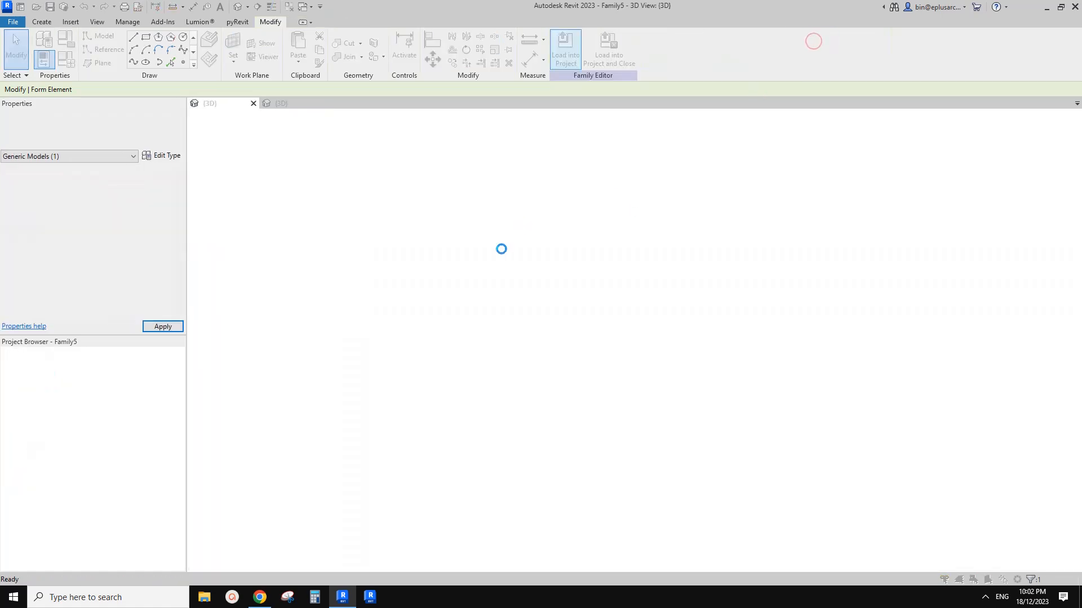
{"action": "left_click", "coordinate": [465, 266]}
{"action": "left_click", "coordinate": [319, 191]}
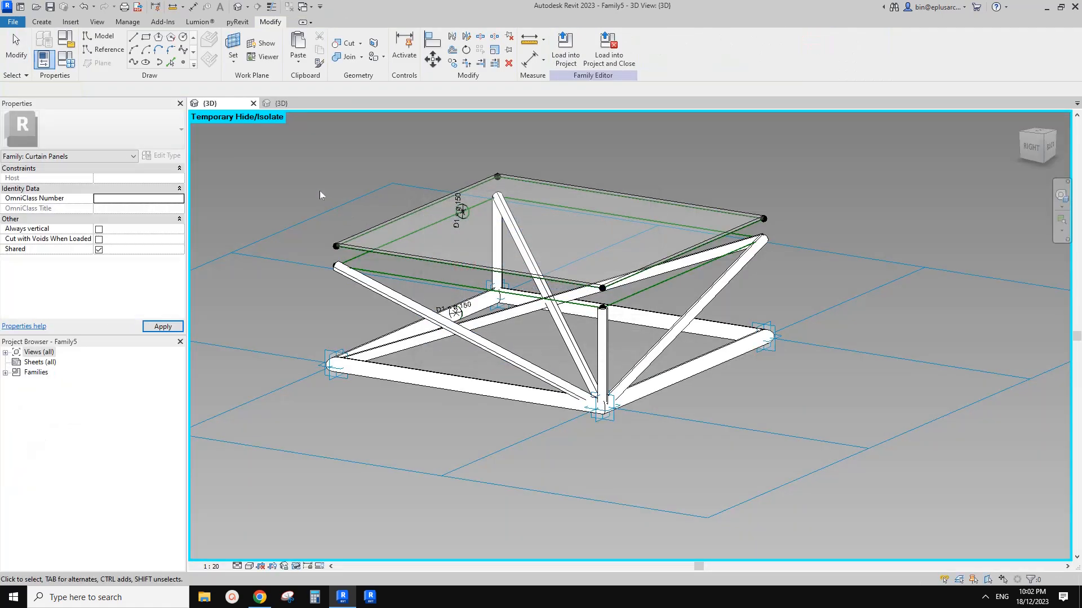
Step: Select all brace instances and associate their ma parameter with a new type parameter named ma in the panel family
{"action": "left_click", "coordinate": [388, 292]}
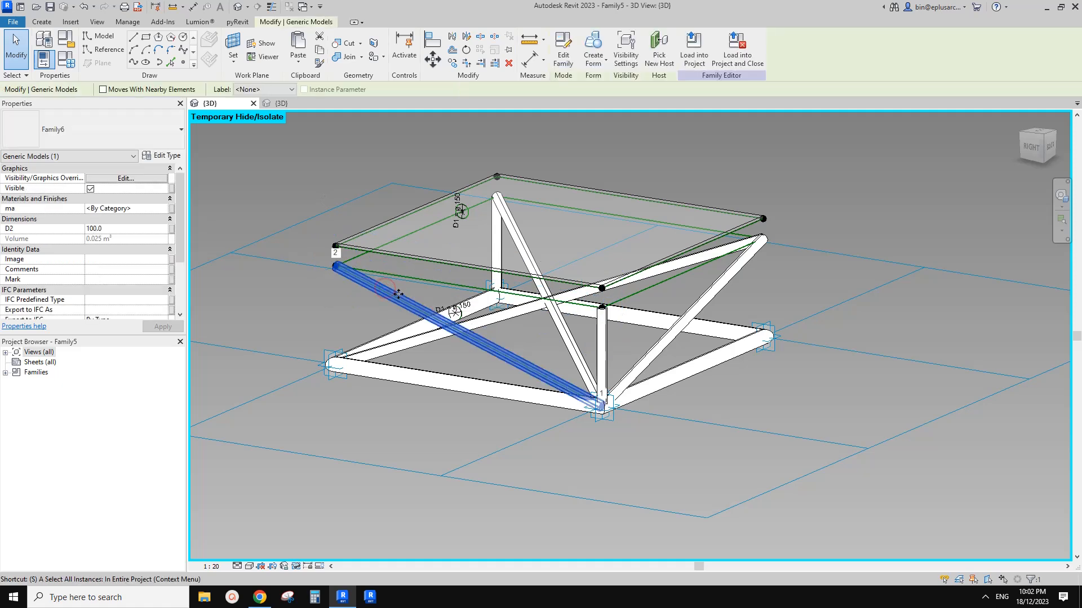
{"action": "key", "text": "a"}
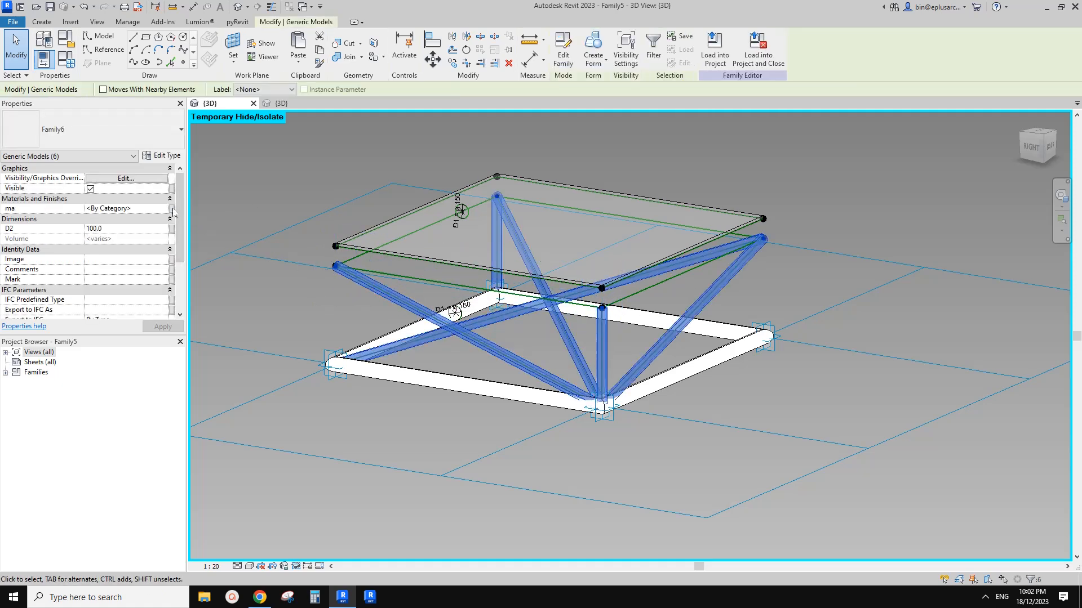
{"action": "left_click", "coordinate": [172, 209]}
{"action": "left_click", "coordinate": [587, 388]}
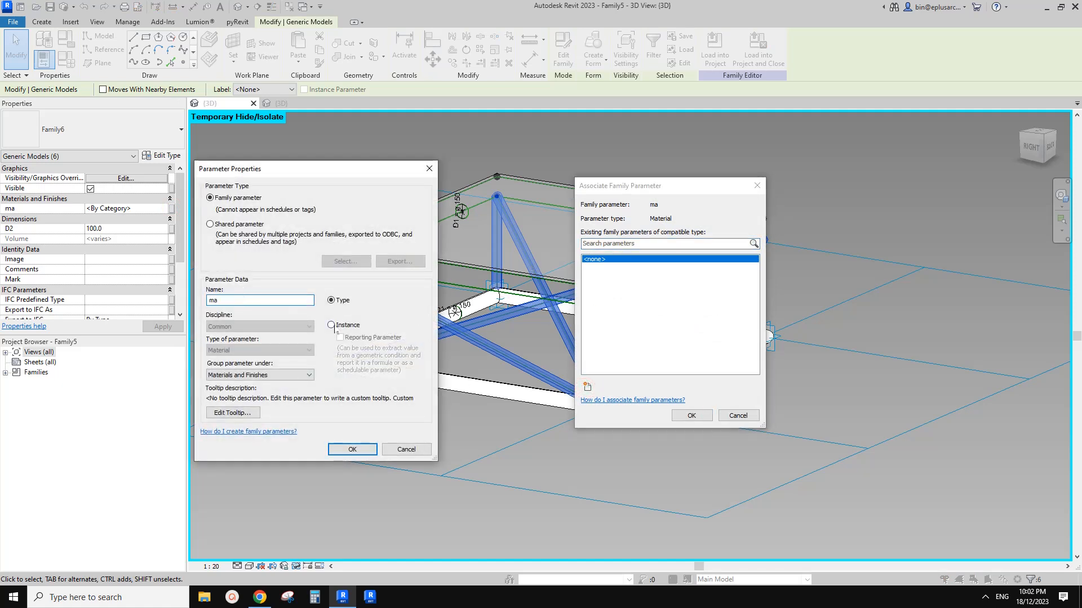
{"action": "left_click", "coordinate": [363, 445]}
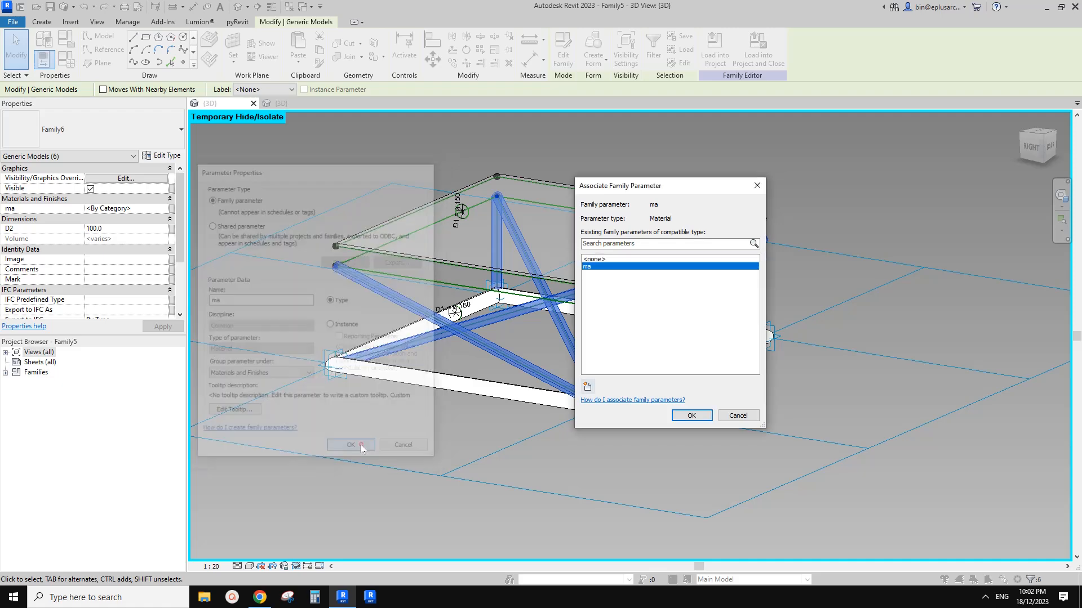
{"action": "left_click", "coordinate": [692, 417]}
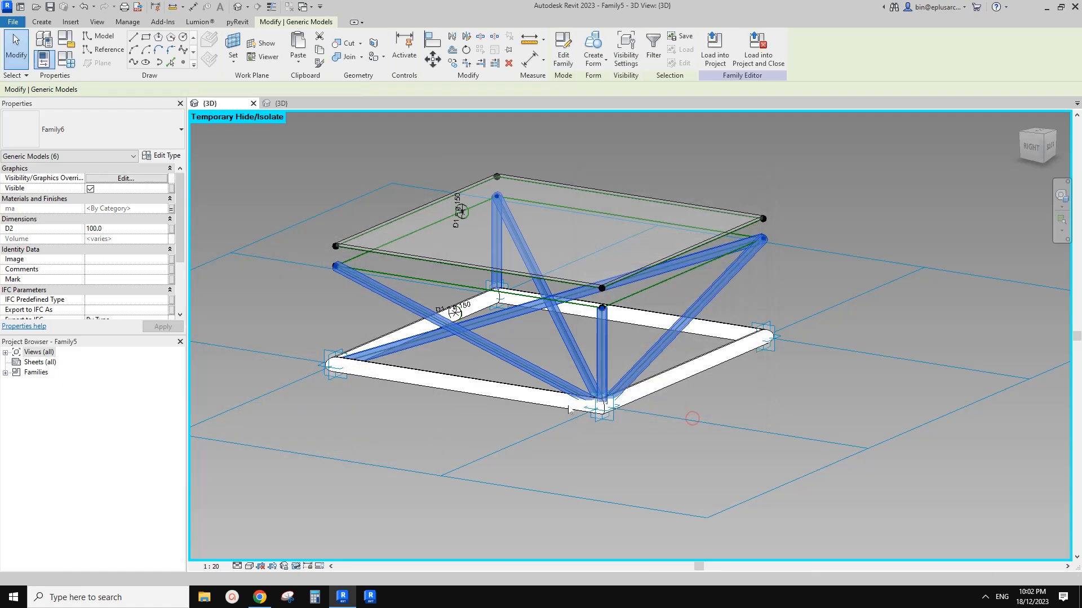
{"action": "left_click", "coordinate": [499, 396]}
{"action": "key", "text": "Escape"}
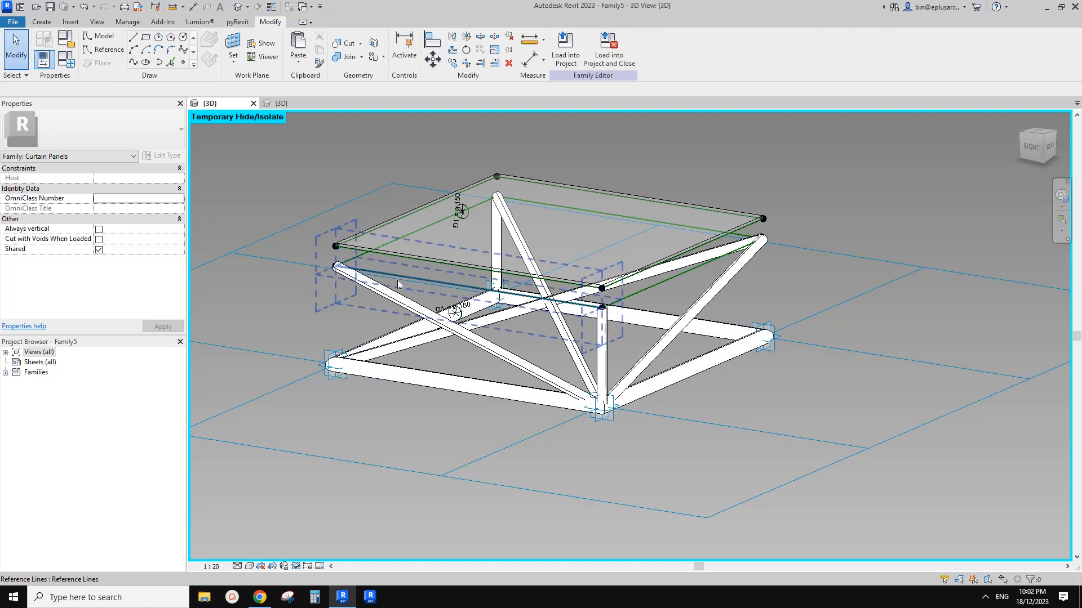
Step: Reset the temporary hide and associate the material of both the upper and lower tubular loops with the ma parameter
{"action": "key", "text": "h"}
{"action": "key", "text": "r"}
{"action": "left_click", "coordinate": [460, 283]}
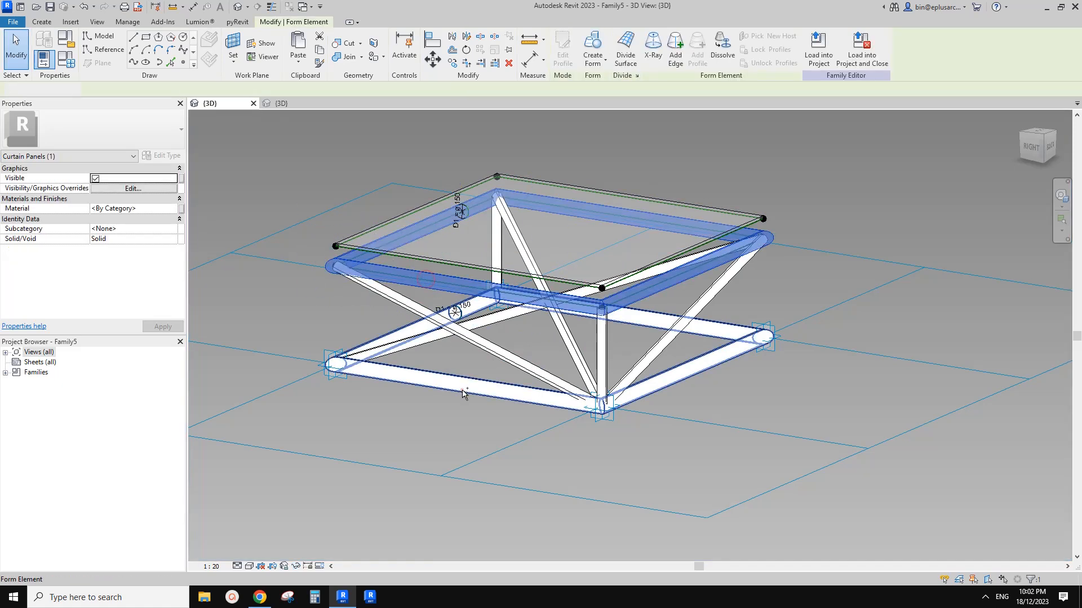
{"action": "left_click", "coordinate": [461, 393], "text": "ctrl"}
{"action": "left_click", "coordinate": [181, 208]}
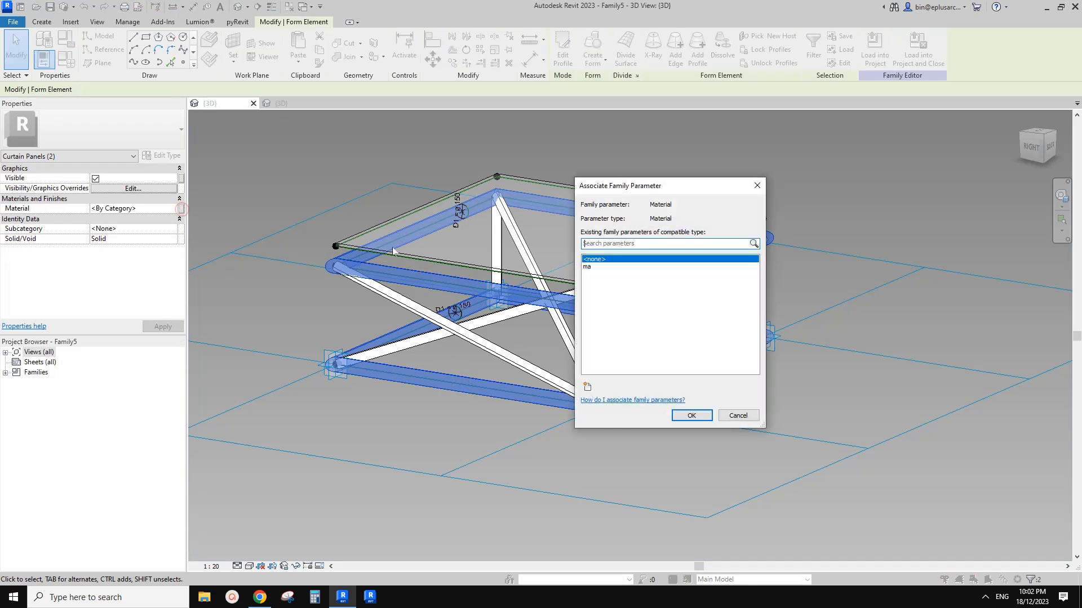
{"action": "left_click", "coordinate": [591, 268]}
{"action": "left_click", "coordinate": [691, 415]}
{"action": "left_click", "coordinate": [491, 442]}
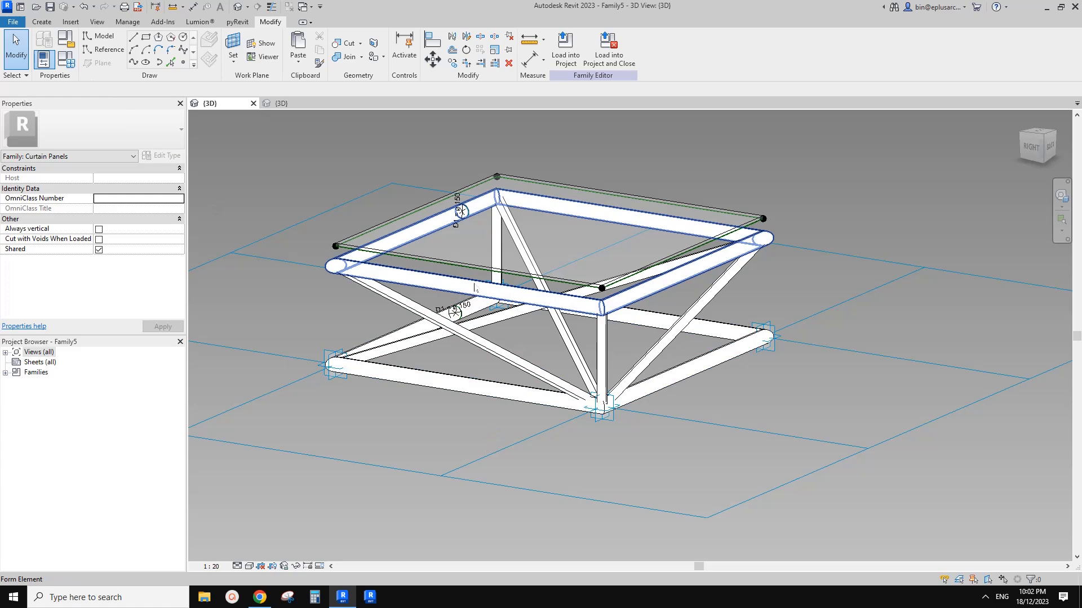
Step: Inspect the panel from several angles and compare it with the reference drawings in the Google Docs page in Chrome
{"action": "middle_click_drag", "start_coordinate": [557, 304], "coordinate": [537, 285], "text": "shift"}
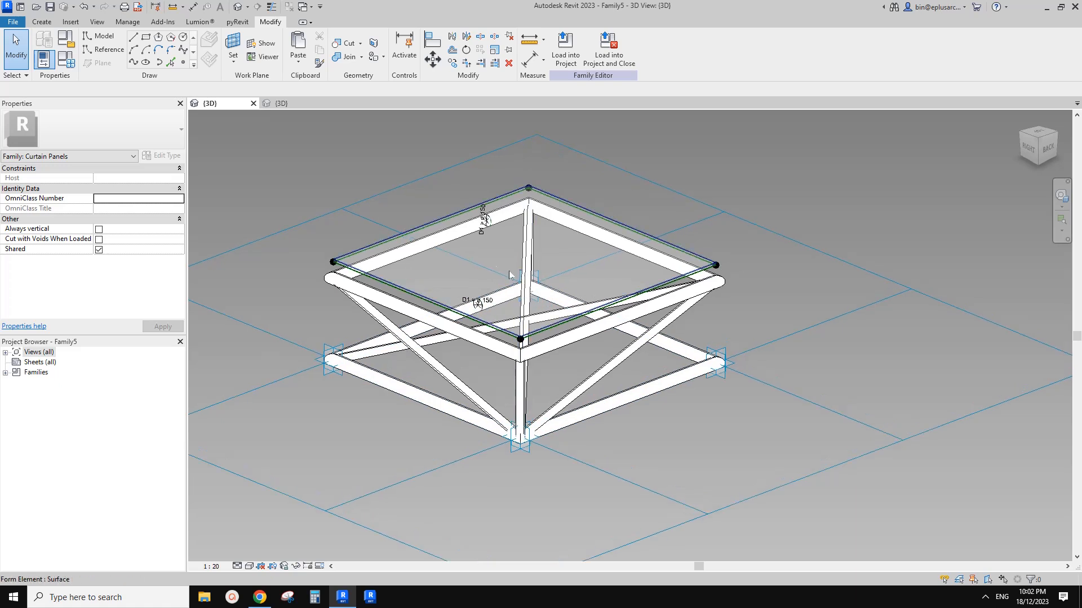
{"action": "scroll", "coordinate": [480, 267], "scroll_direction": "up", "scroll_amount": 2}
{"action": "middle_click_drag", "start_coordinate": [477, 276], "coordinate": [445, 262], "text": "shift"}
{"action": "left_click", "coordinate": [261, 599]}
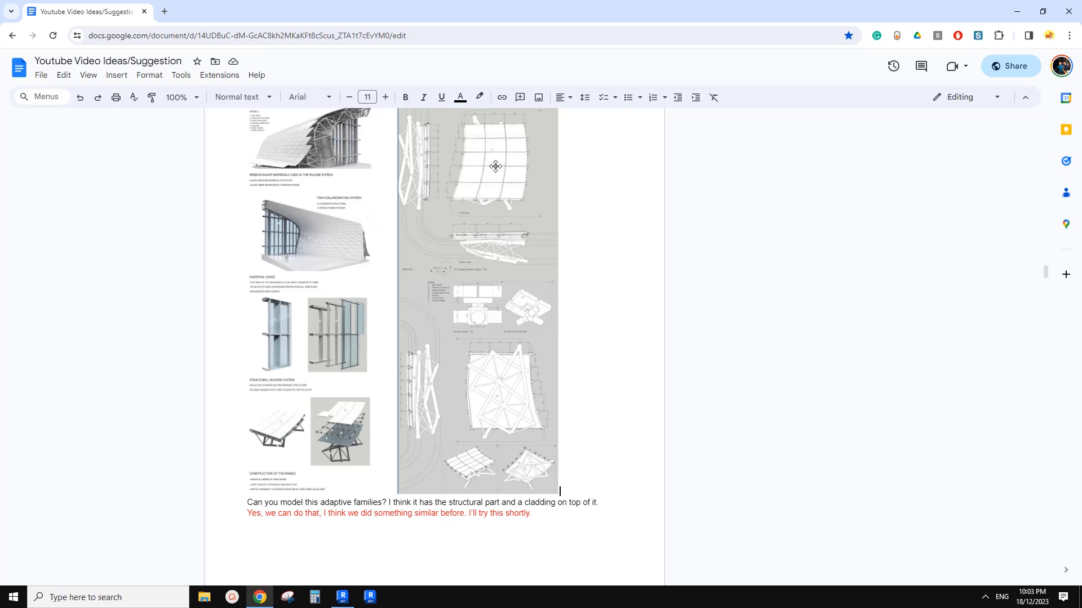
{"action": "left_click", "coordinate": [342, 596]}
{"action": "middle_click_drag", "start_coordinate": [403, 328], "coordinate": [488, 325]}
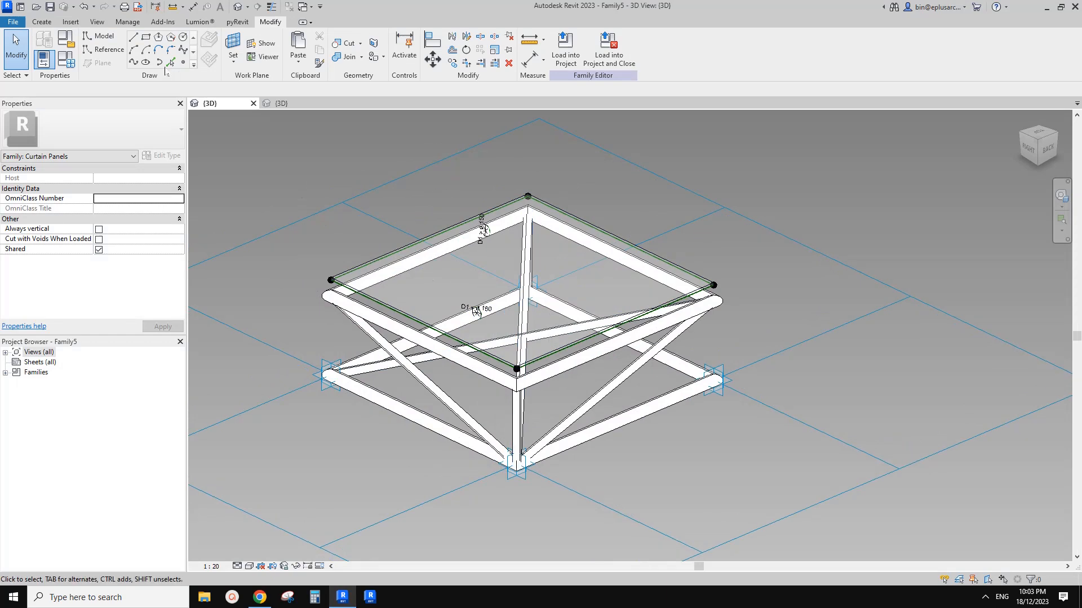
Step: Create a new conceptual mass family from the mass template
{"action": "left_click", "coordinate": [15, 22]}
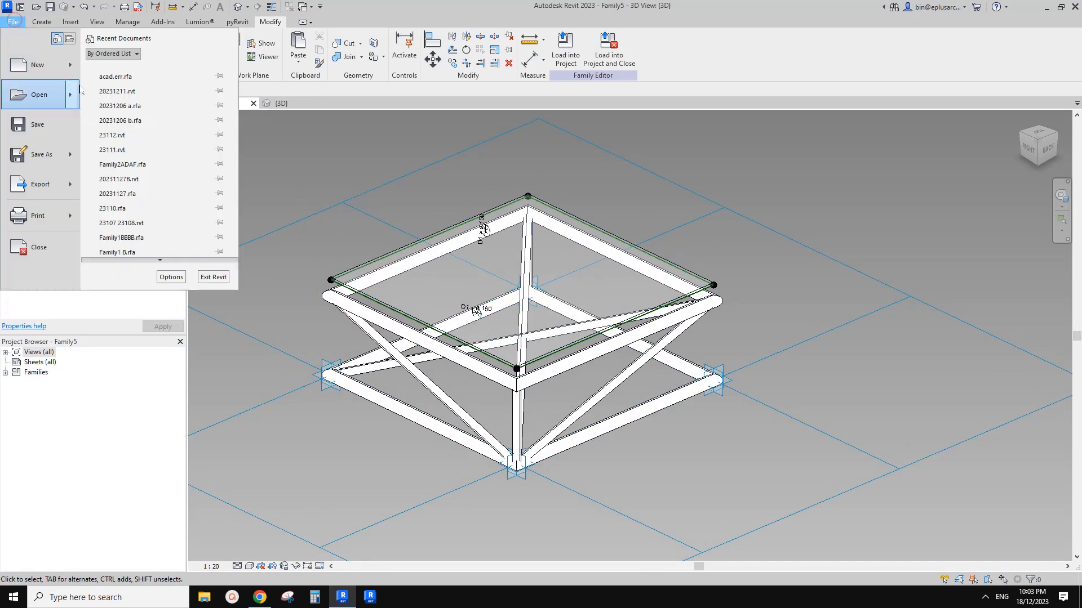
{"action": "left_click", "coordinate": [71, 66]}
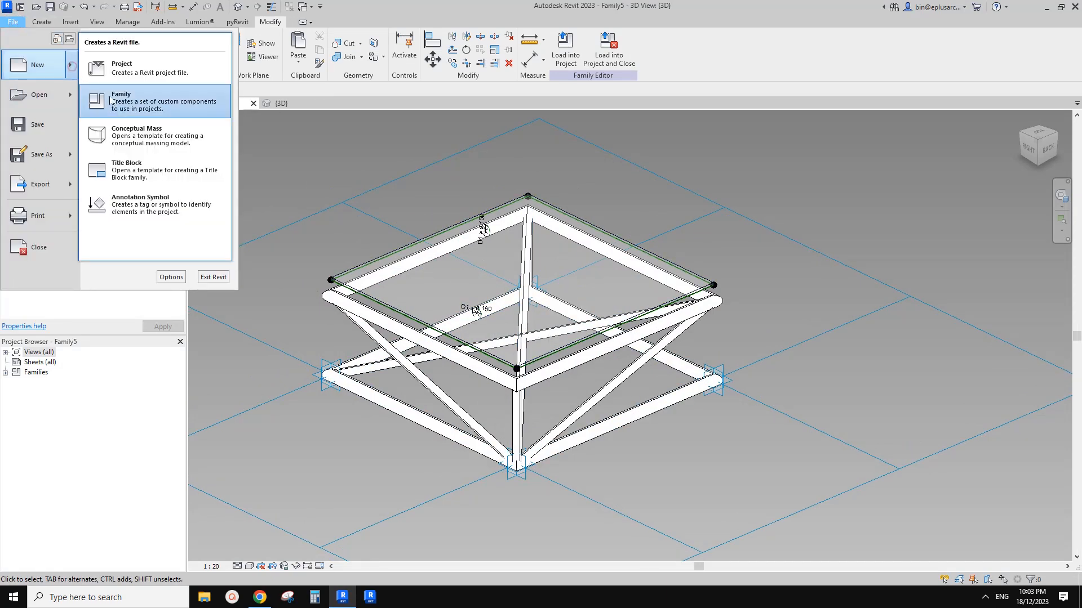
{"action": "left_click", "coordinate": [137, 135]}
{"action": "double_click", "coordinate": [459, 190]}
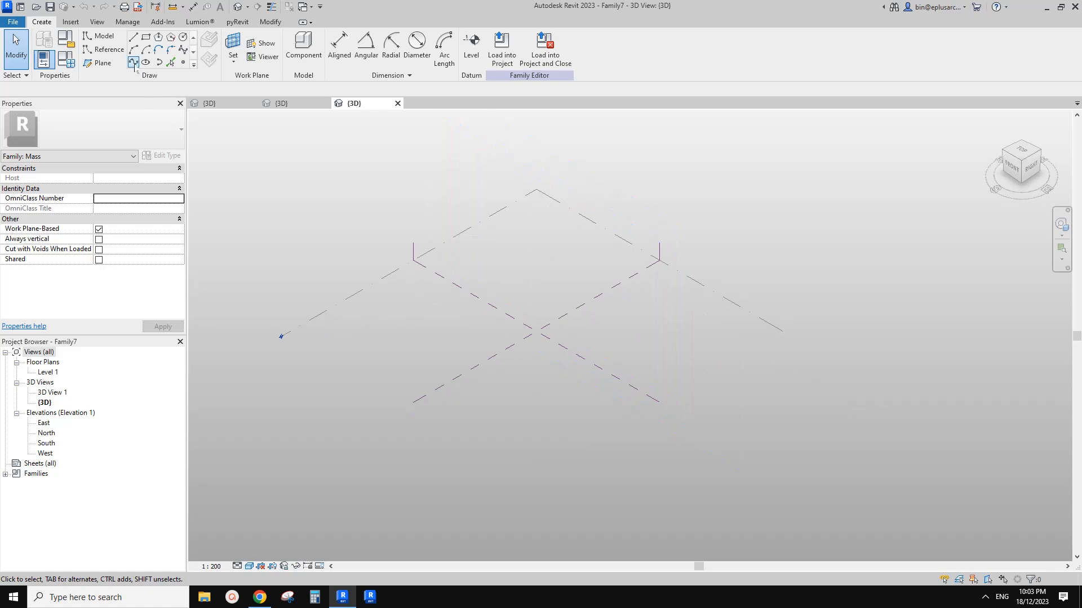
Step: Draw a three-point spline reference line on Level 1
{"action": "left_click", "coordinate": [113, 55]}
{"action": "left_click", "coordinate": [133, 62]}
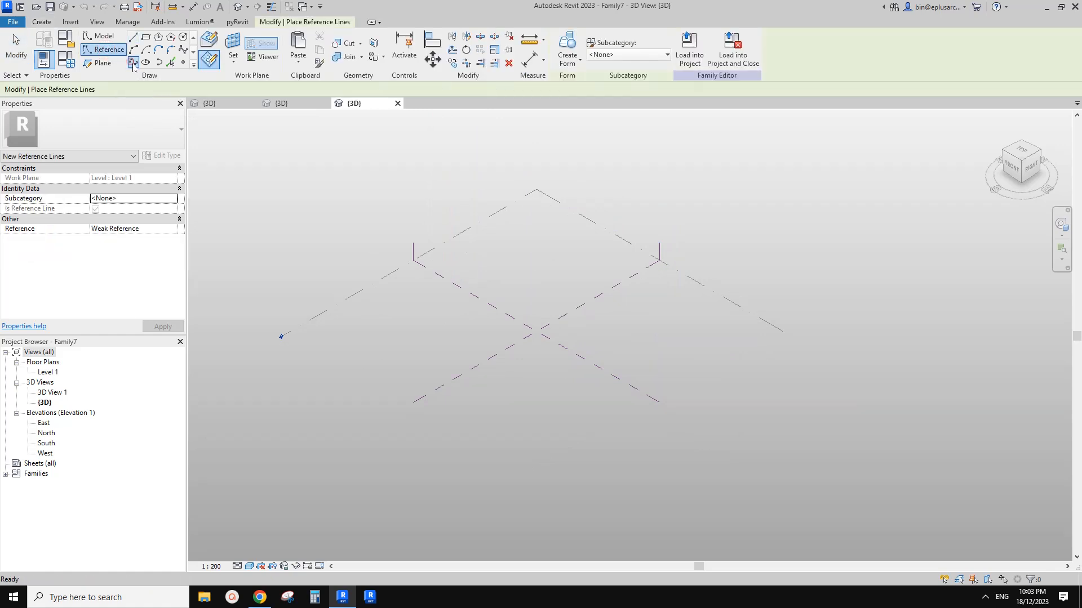
{"action": "left_click", "coordinate": [448, 360]}
{"action": "left_click", "coordinate": [502, 396]}
{"action": "middle_click_drag", "start_coordinate": [502, 396], "coordinate": [507, 346], "text": "shift"}
{"action": "key", "text": "Escape"}
{"action": "key", "text": "Escape"}
Step: Copy the spline reference line twice to form three curves side by side
{"action": "key", "text": "c"}
{"action": "key", "text": "o"}
{"action": "left_click", "coordinate": [468, 366]}
{"action": "left_click", "coordinate": [519, 365]}
{"action": "left_click", "coordinate": [558, 365]}
{"action": "key", "text": "Escape"}
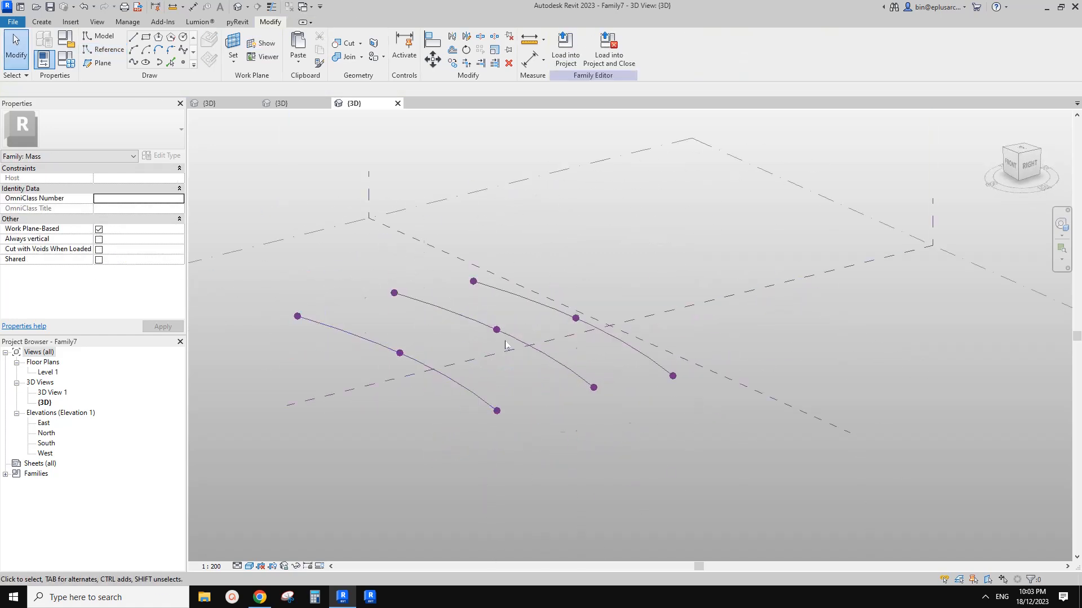
Step: Create a form from the three spline reference lines and inspect it from the side
{"action": "left_click", "coordinate": [515, 339]}
{"action": "left_click", "coordinate": [536, 305], "text": "ctrl"}
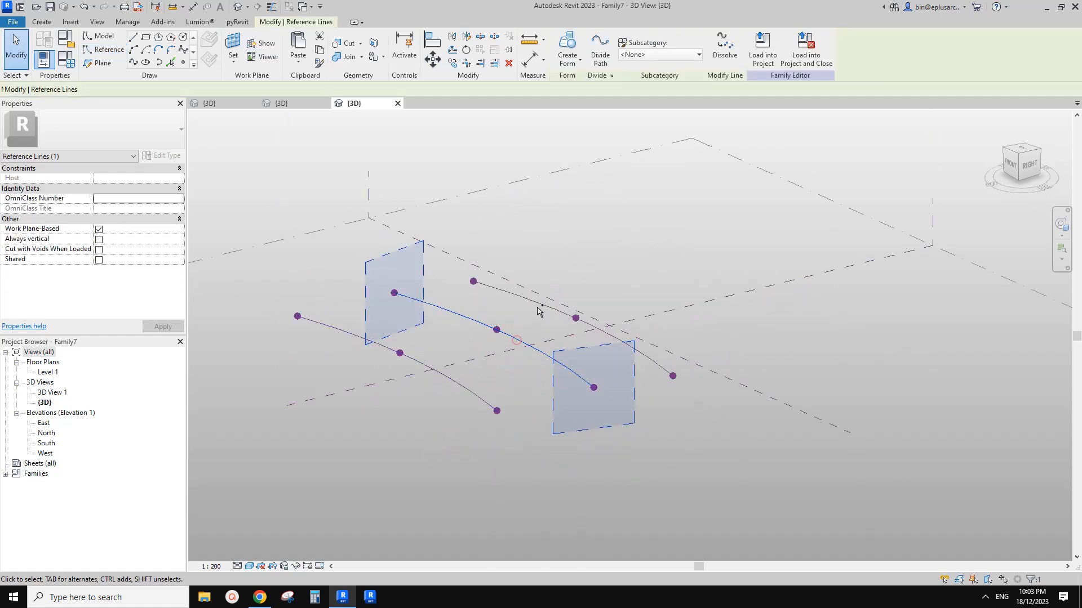
{"action": "left_click", "coordinate": [418, 358], "text": "ctrl"}
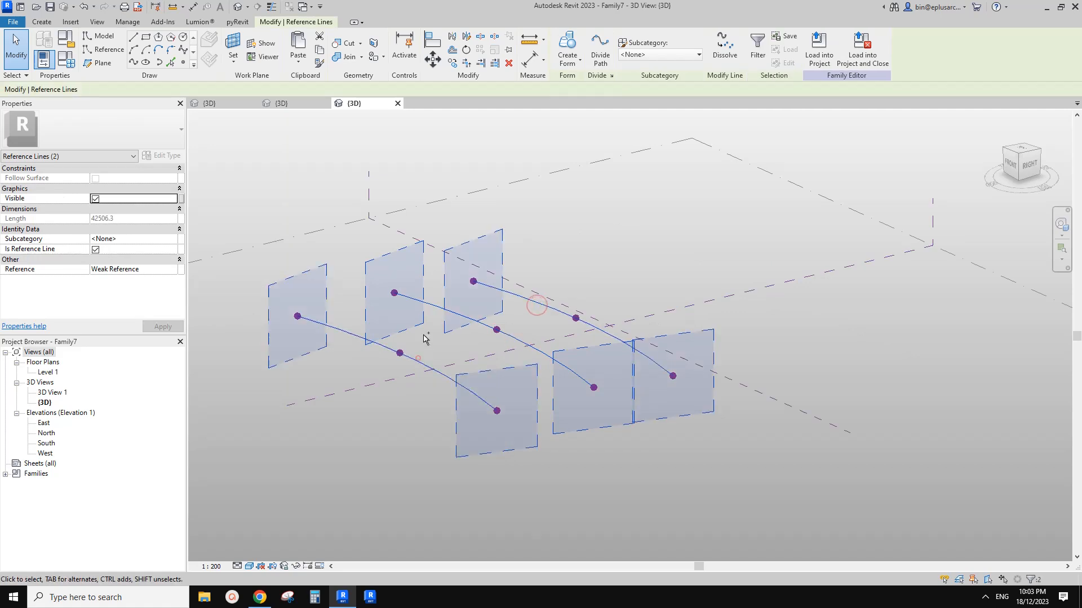
{"action": "left_click", "coordinate": [576, 48]}
{"action": "middle_click_drag", "start_coordinate": [515, 246], "coordinate": [434, 242], "text": "shift"}
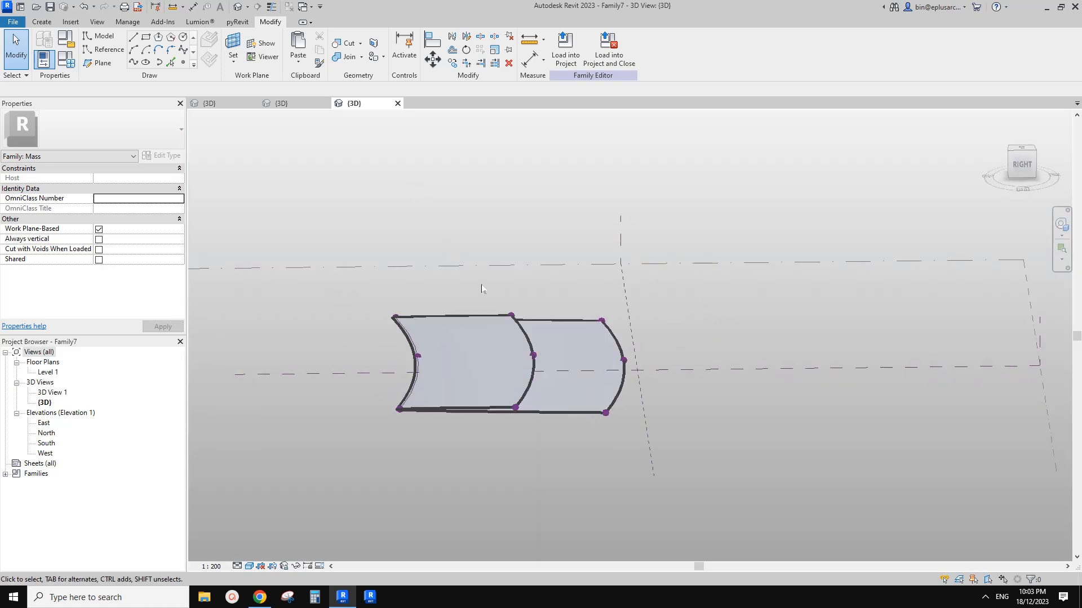
Step: Undo the form and both copies of the spline reference line
{"action": "key", "text": "ctrl+z"}
{"action": "key", "text": "ctrl+z"}
{"action": "key", "text": "ctrl+z"}
Step: Place two copies of the spline reference line beside the original, working in a near-top view
{"action": "left_click", "coordinate": [457, 356]}
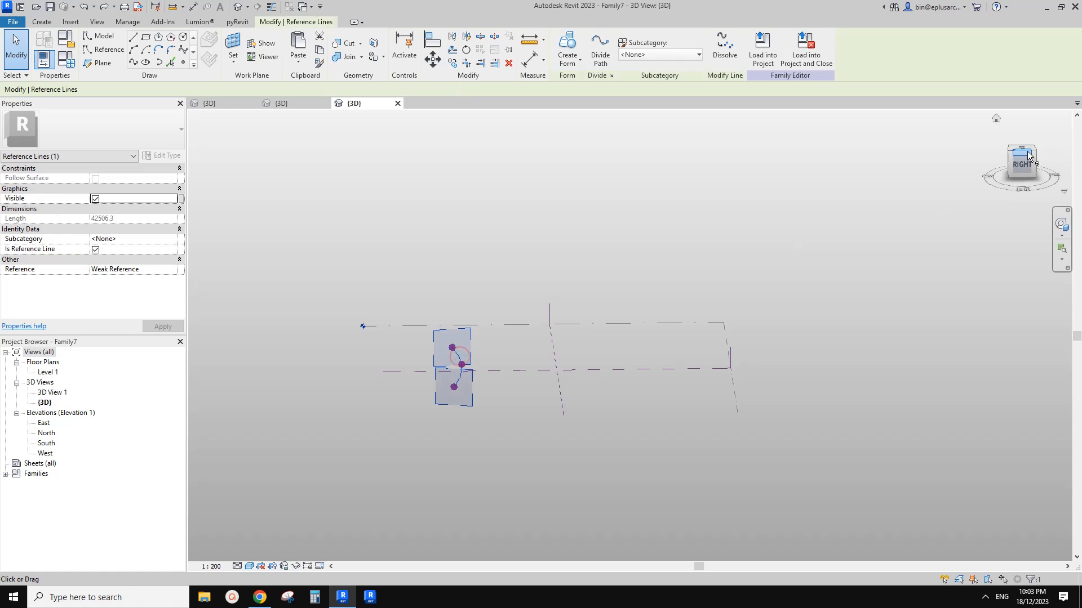
{"action": "left_click_drag", "start_coordinate": [1024, 153], "coordinate": [822, 240]}
{"action": "middle_click_drag", "start_coordinate": [591, 268], "coordinate": [614, 288]}
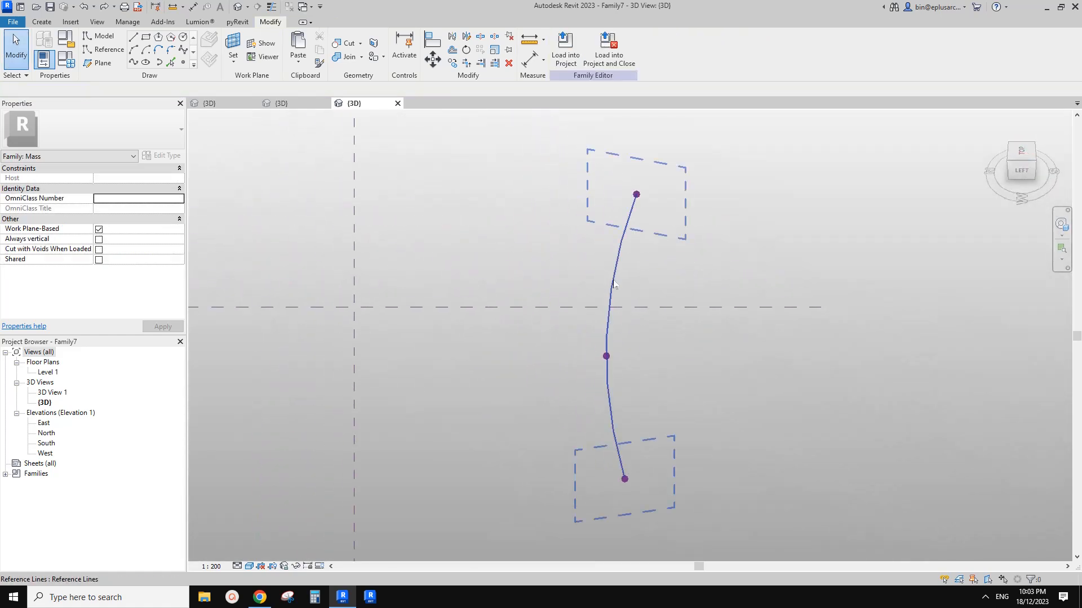
{"action": "left_click", "coordinate": [614, 281]}
{"action": "key", "text": "c"}
{"action": "key", "text": "o"}
{"action": "left_click", "coordinate": [613, 281]}
{"action": "left_click", "coordinate": [517, 283]}
{"action": "left_click", "coordinate": [434, 281]}
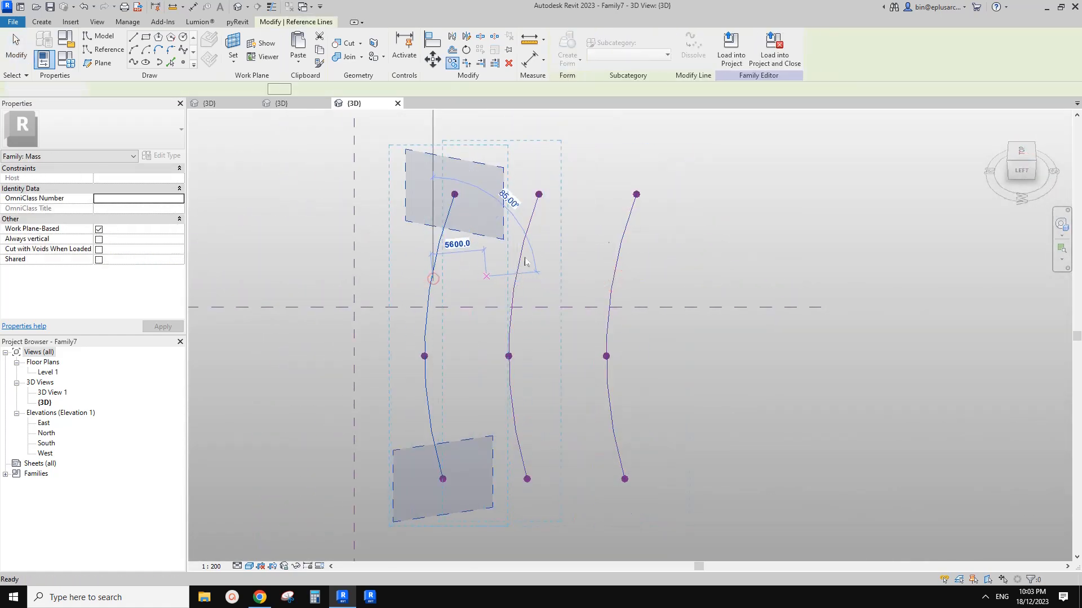
Step: Create a form surface from the three spline reference lines
{"action": "left_click_drag", "start_coordinate": [670, 265], "coordinate": [562, 275]}
{"action": "left_click_drag", "start_coordinate": [503, 228], "coordinate": [504, 227]}
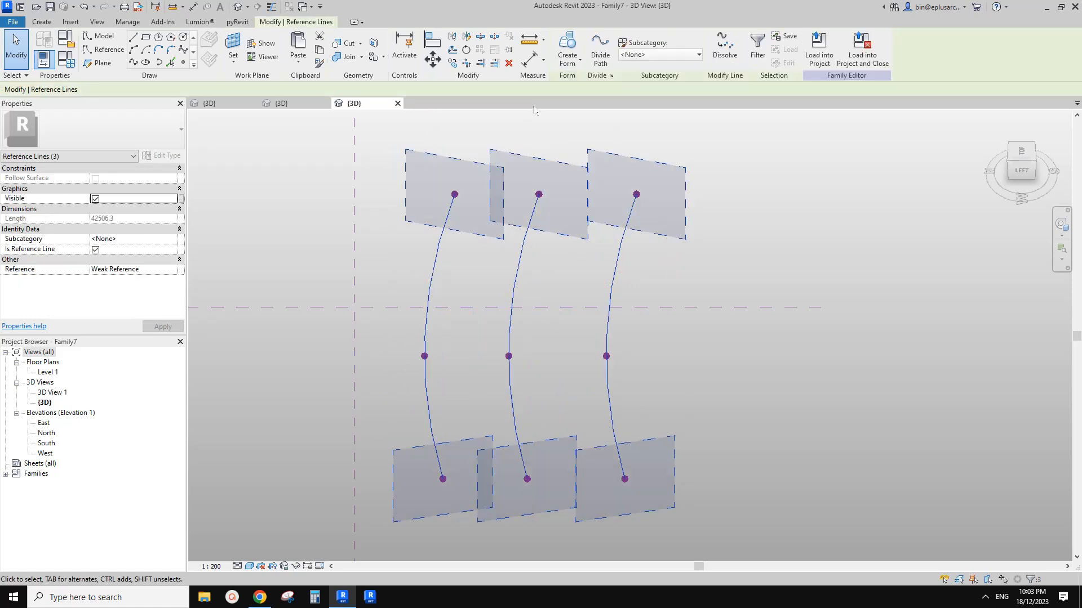
{"action": "left_click", "coordinate": [572, 44]}
{"action": "left_click", "coordinate": [579, 126]}
{"action": "scroll", "coordinate": [553, 280], "scroll_direction": "down", "scroll_amount": 3}
{"action": "middle_click_drag", "start_coordinate": [552, 280], "coordinate": [576, 389], "text": "shift"}
{"action": "scroll", "coordinate": [520, 310], "scroll_direction": "up", "scroll_amount": 3}
{"action": "scroll", "coordinate": [552, 353], "scroll_direction": "up", "scroll_amount": 2}
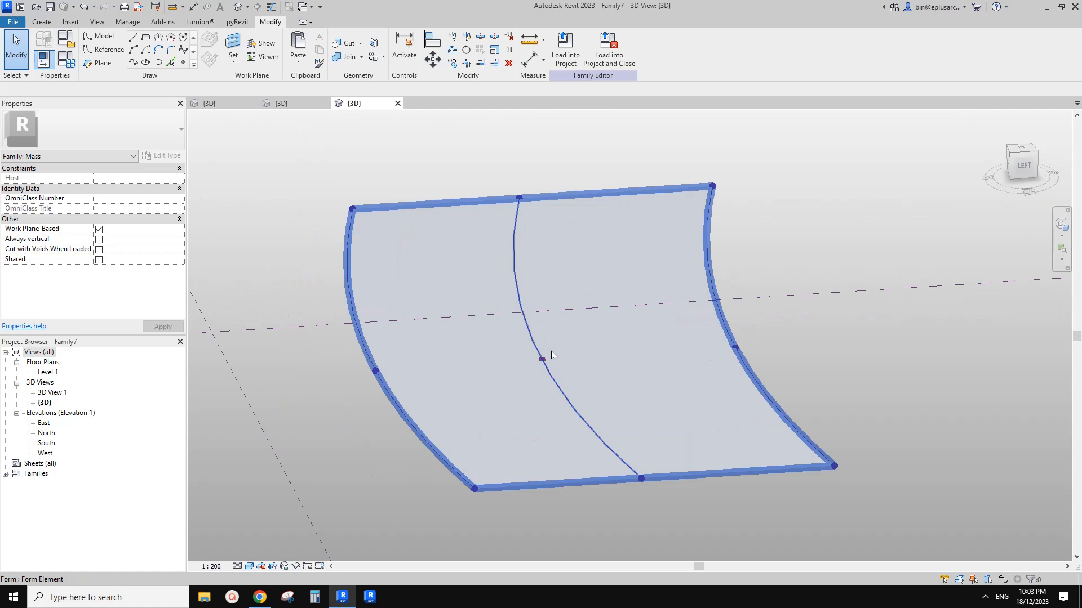
Step: Pull the middle reference point of the central curve upward to bulge the surface, checking its shape
{"action": "left_click", "coordinate": [542, 359]}
{"action": "left_click_drag", "start_coordinate": [542, 361], "coordinate": [565, 324]}
{"action": "mouse_move", "coordinate": [565, 324]}
{"action": "middle_mouse_down", "text": "shift"}
{"action": "mouse_move", "coordinate": [528, 252]}
{"action": "mouse_move", "coordinate": [546, 316]}
{"action": "mouse_move", "coordinate": [601, 316]}
{"action": "mouse_move", "coordinate": [585, 327]}
{"action": "middle_mouse_up", "text": "shift"}
{"action": "left_click_drag", "start_coordinate": [307, 361], "coordinate": [386, 372]}
{"action": "middle_click_drag", "start_coordinate": [386, 372], "coordinate": [749, 361], "text": "shift"}
{"action": "key", "text": "Escape"}
{"action": "left_click", "coordinate": [741, 374]}
{"action": "middle_click_drag", "start_coordinate": [775, 414], "coordinate": [790, 360], "text": "shift"}
{"action": "key", "text": "Escape"}
{"action": "left_click", "coordinate": [664, 338]}
Step: Move the three reference points on the surface's east edge inward in near-top view
{"action": "left_click_drag", "start_coordinate": [805, 251], "coordinate": [887, 481]}
{"action": "middle_click_drag", "start_coordinate": [882, 477], "coordinate": [782, 449]}
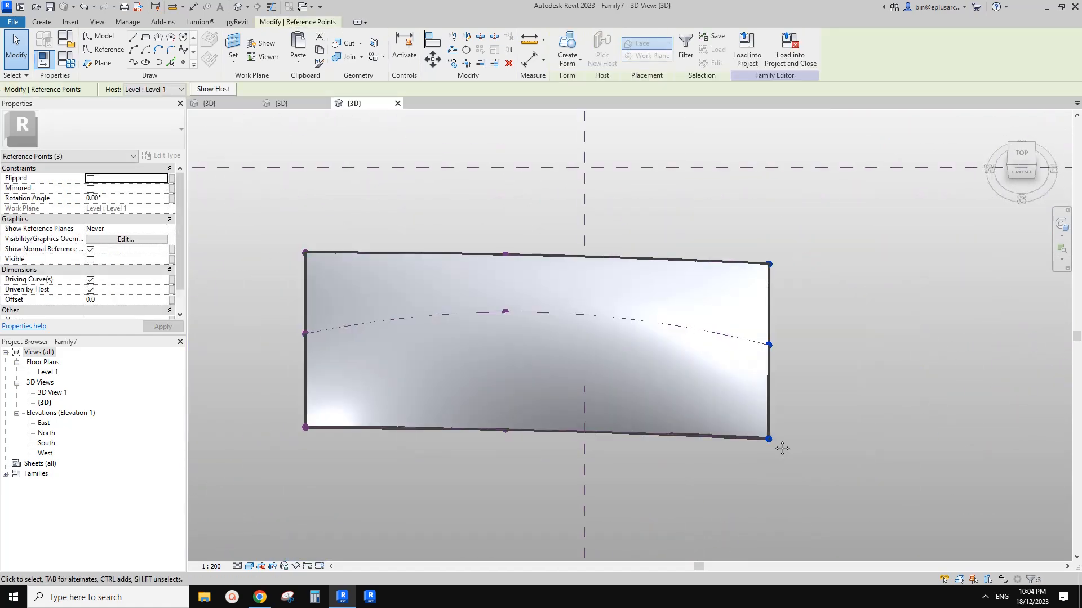
{"action": "key", "text": "Left"}
{"action": "key", "text": "Left"}
{"action": "key", "text": "Left"}
{"action": "key", "text": "Left"}
{"action": "key", "text": "Left"}
Step: Move the three reference points on the surface's west edge inward to shorten the surface
{"action": "left_click_drag", "start_coordinate": [248, 226], "coordinate": [394, 471]}
{"action": "key", "text": "Right"}
{"action": "key", "text": "Right"}
{"action": "key", "text": "Right"}
{"action": "key", "text": "Right"}
{"action": "key", "text": "Right"}
{"action": "key", "text": "Right"}
{"action": "key", "text": "Right"}
{"action": "key", "text": "Right"}
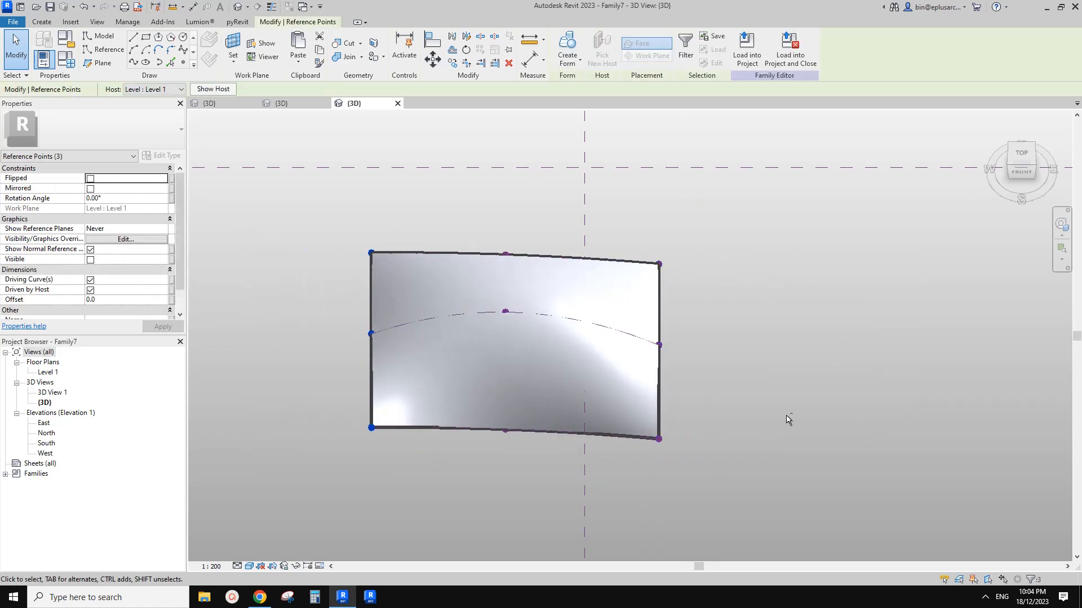
Step: Divide the curved surface with a fixed number of 5 divisions in both the U and V grids
{"action": "left_click", "coordinate": [797, 409]}
{"action": "middle_click_drag", "start_coordinate": [582, 351], "coordinate": [434, 442], "text": "shift"}
{"action": "middle_click_drag", "start_coordinate": [340, 219], "coordinate": [430, 297], "text": "shift"}
{"action": "left_click", "coordinate": [435, 294]}
{"action": "left_click", "coordinate": [627, 57]}
{"action": "middle_click_drag", "start_coordinate": [514, 259], "coordinate": [540, 283], "text": "shift"}
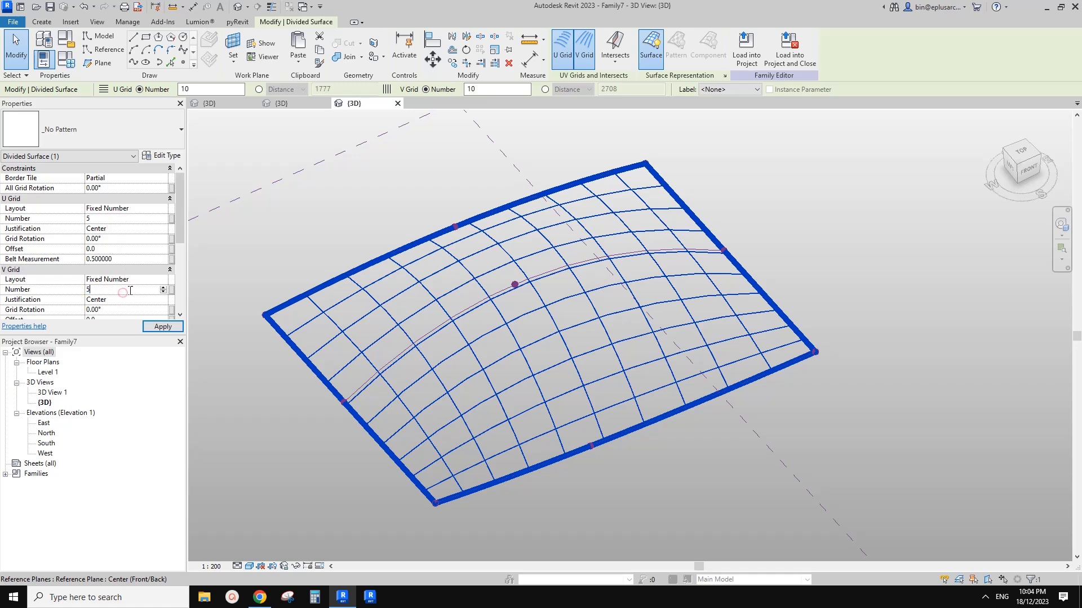
{"action": "left_click", "coordinate": [248, 228]}
{"action": "middle_click_drag", "start_coordinate": [492, 288], "coordinate": [414, 242], "text": "shift"}
{"action": "left_click", "coordinate": [414, 243]}
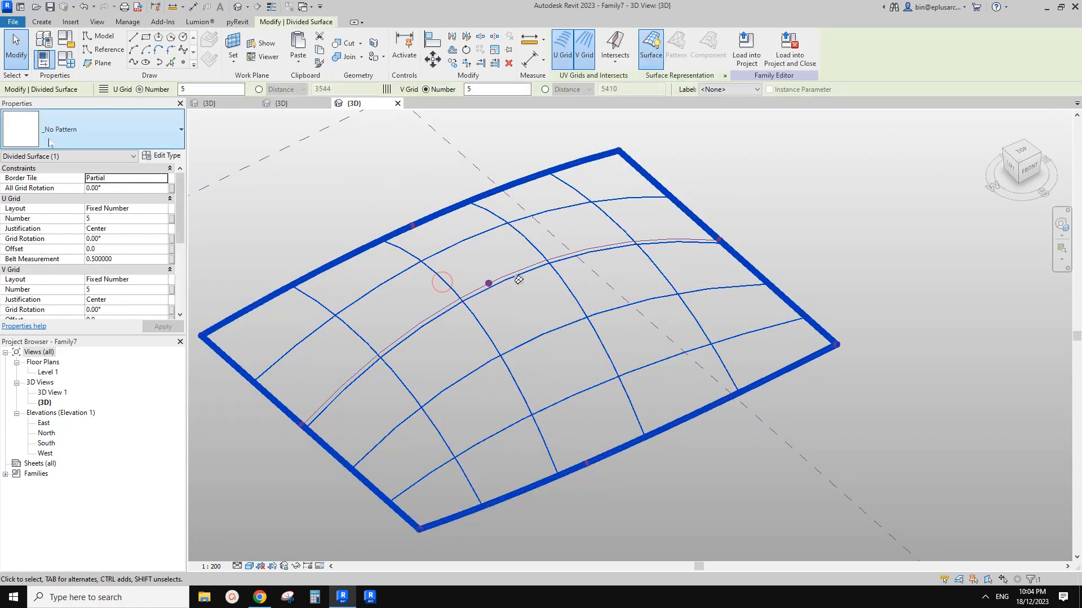
Step: Apply the Rectangle pattern to the divided surface
{"action": "left_click", "coordinate": [88, 138]}
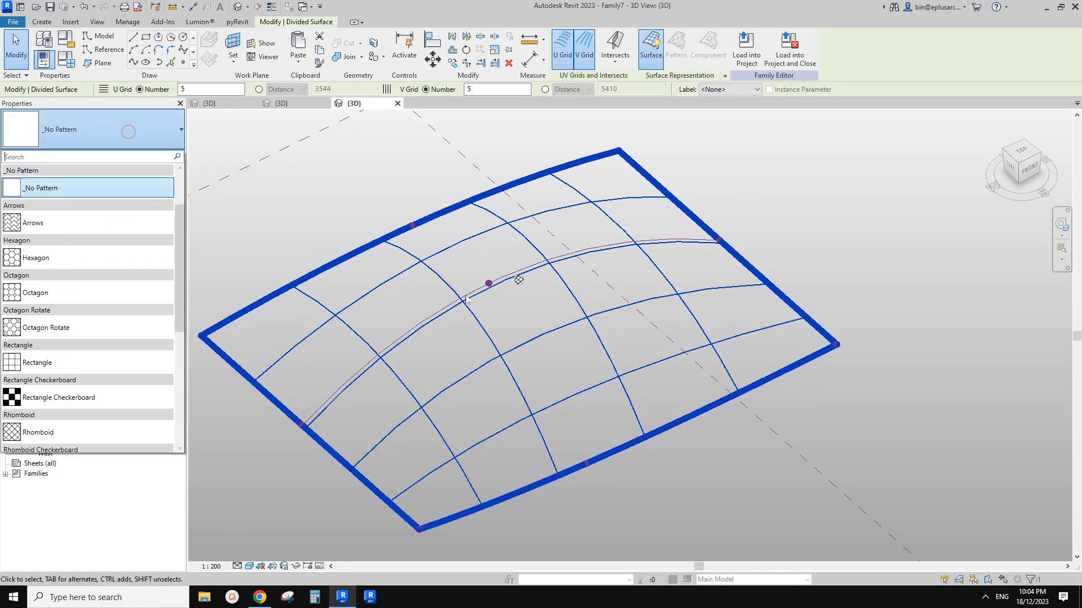
{"action": "left_click", "coordinate": [57, 363]}
{"action": "left_click", "coordinate": [380, 190]}
{"action": "middle_click_drag", "start_coordinate": [596, 244], "coordinate": [597, 217]}
Step: Load the braced glass panel family Family5 into the mass family Family7
{"action": "left_click", "coordinate": [296, 105]}
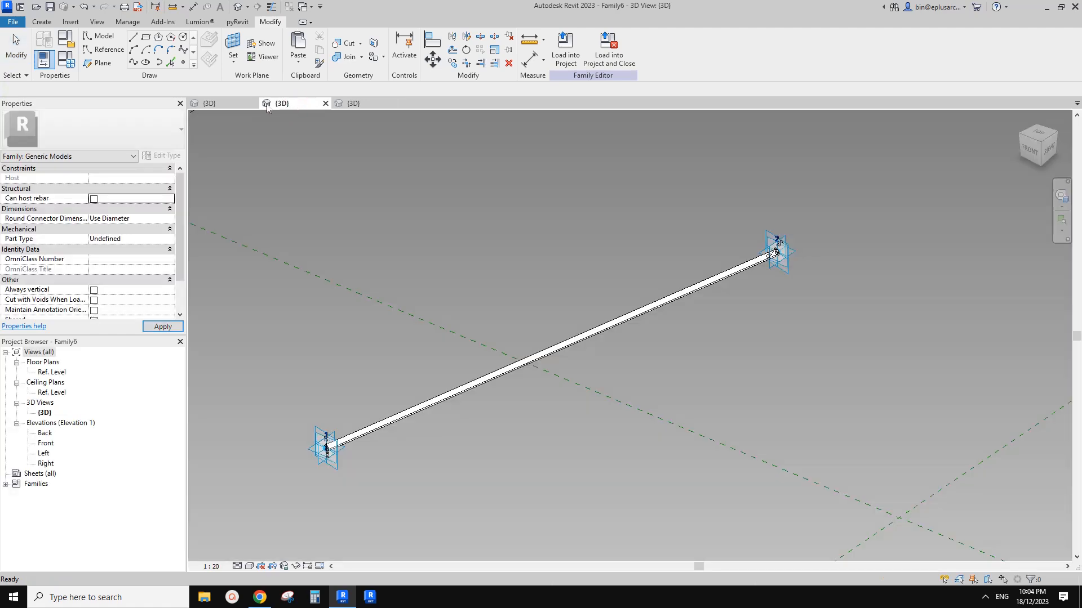
{"action": "left_click", "coordinate": [231, 103]}
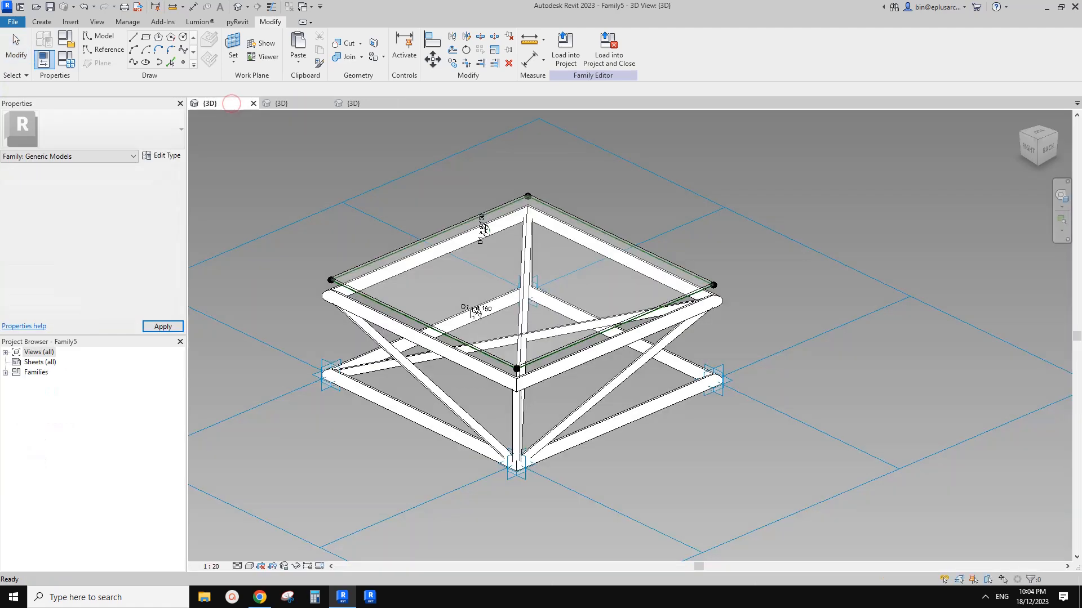
{"action": "left_click", "coordinate": [565, 48]}
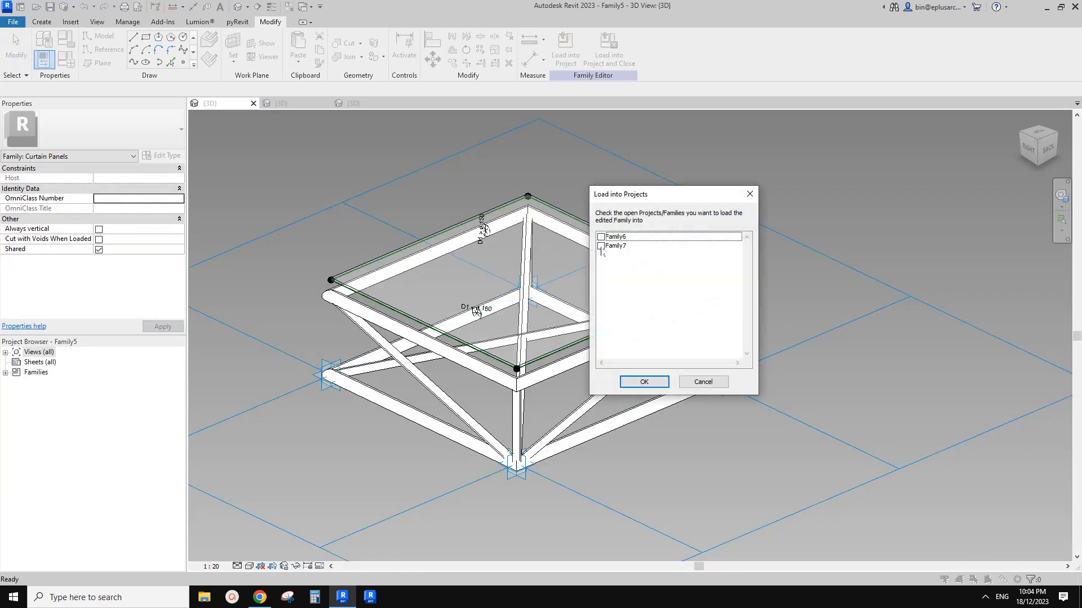
{"action": "left_click", "coordinate": [652, 386]}
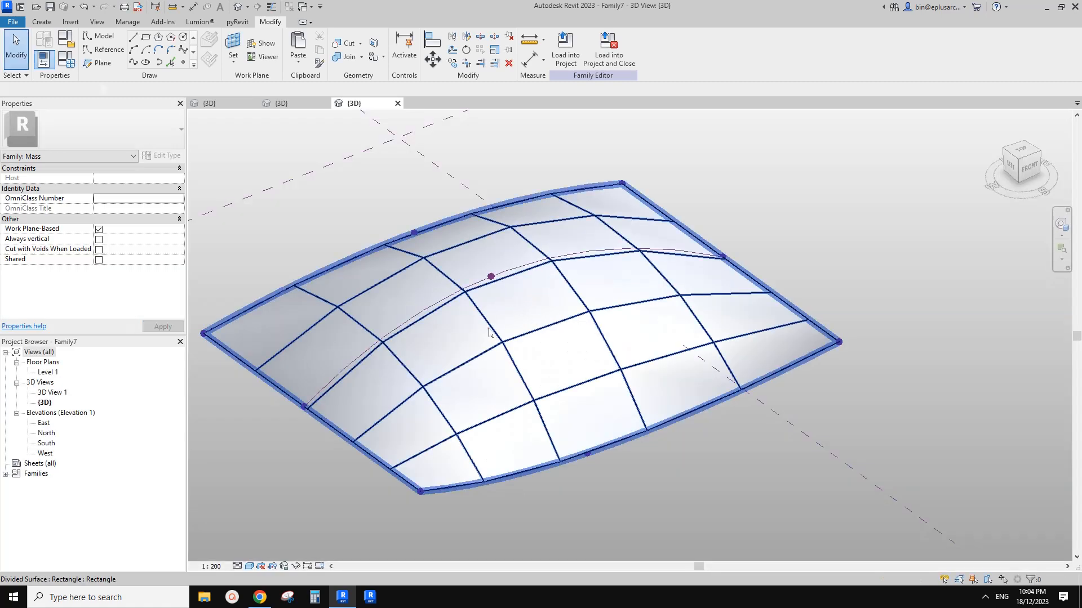
Step: Apply the Family5 panel under the Rectangle pattern to the divided surface
{"action": "left_click", "coordinate": [521, 274]}
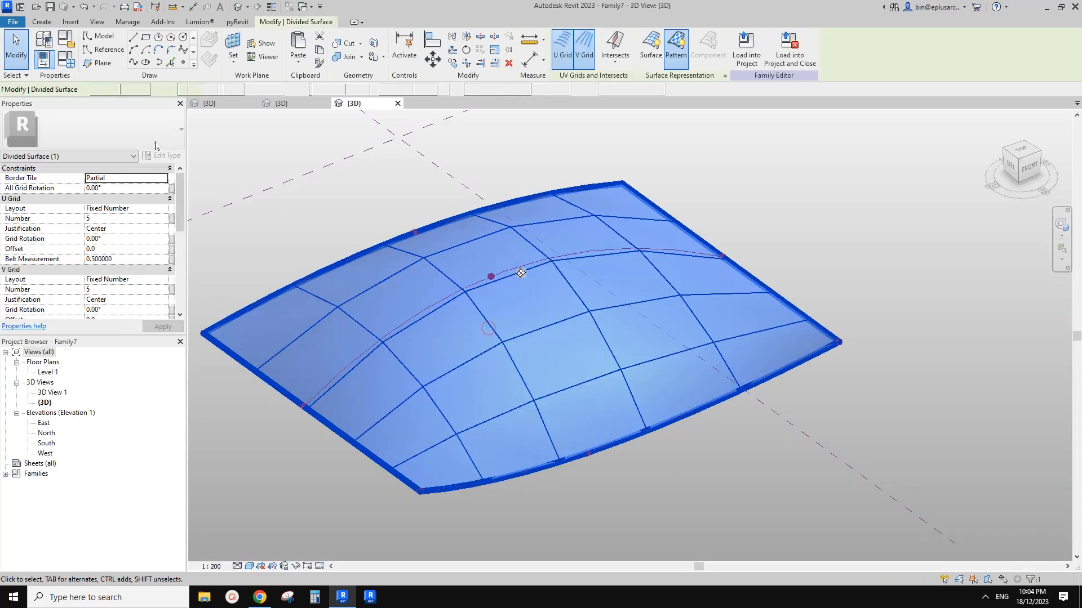
{"action": "left_click", "coordinate": [90, 129]}
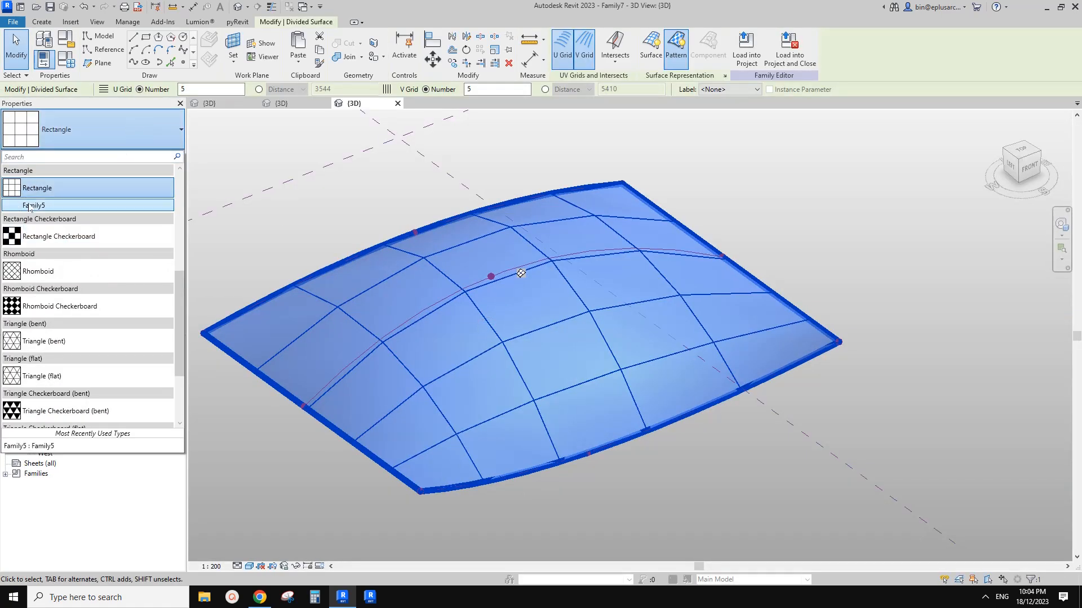
{"action": "left_click", "coordinate": [39, 206]}
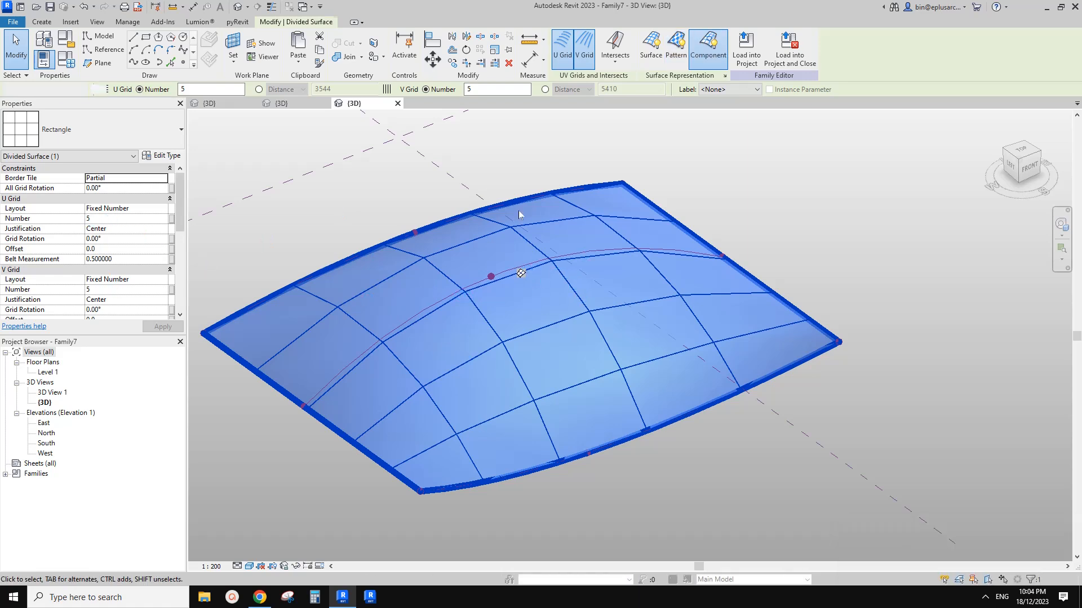
{"action": "key", "text": "Escape"}
Step: Inspect the panelled surface from several angles and compare it with the reference panel drawings in the browser document
{"action": "middle_click_drag", "start_coordinate": [812, 429], "coordinate": [777, 346], "text": "shift"}
{"action": "middle_click_drag", "start_coordinate": [697, 376], "coordinate": [490, 434], "text": "shift"}
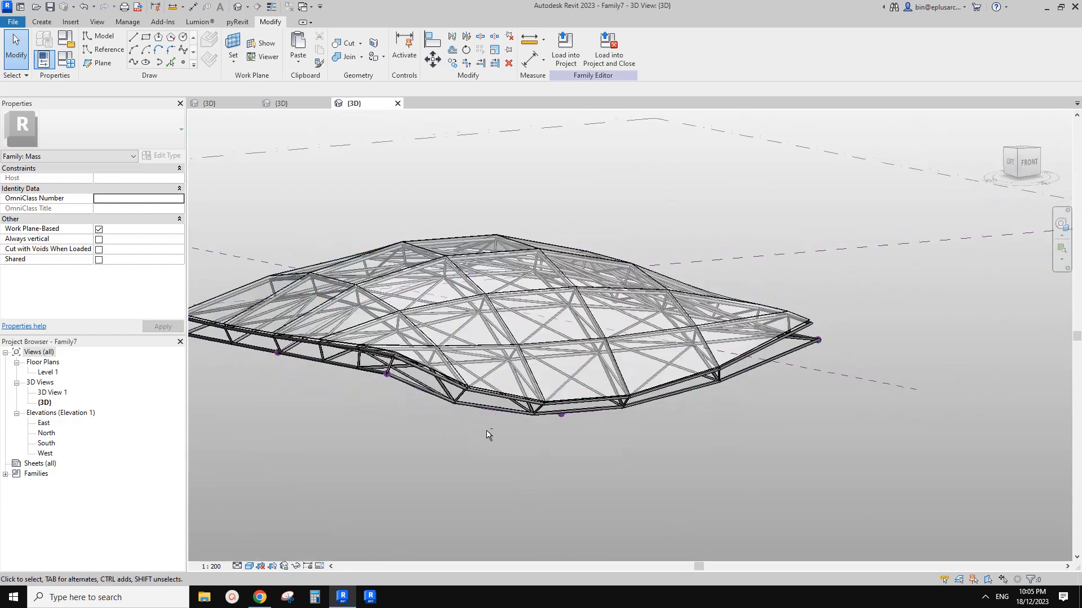
{"action": "middle_click_drag", "start_coordinate": [590, 457], "coordinate": [676, 532], "text": "shift"}
{"action": "left_click", "coordinate": [260, 599]}
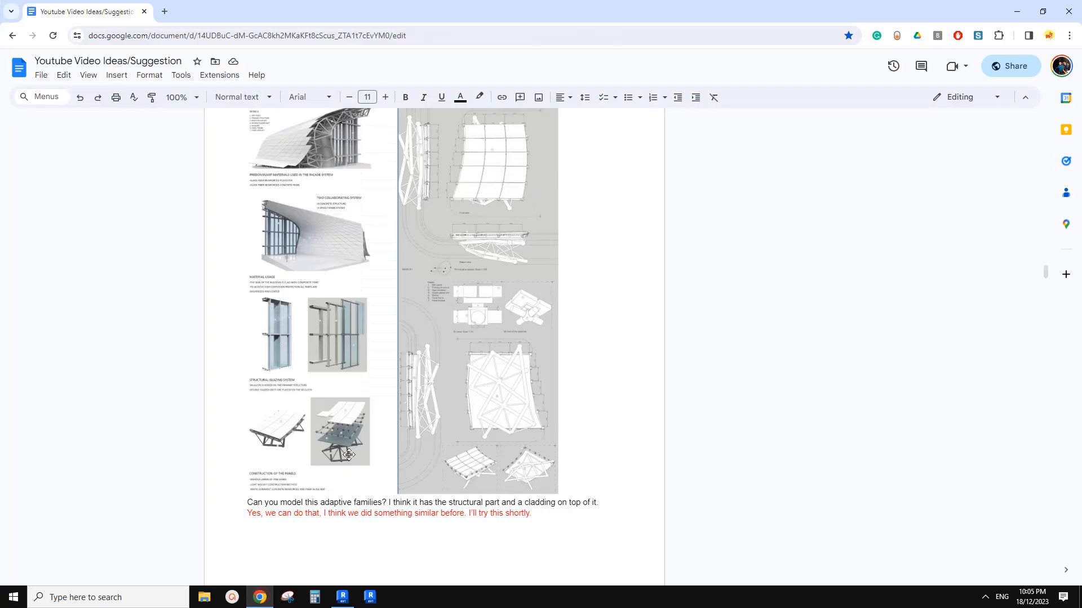
{"action": "left_click", "coordinate": [343, 597]}
{"action": "middle_click_drag", "start_coordinate": [710, 459], "coordinate": [535, 304], "text": "shift"}
{"action": "scroll", "coordinate": [318, 262], "scroll_direction": "up", "scroll_amount": 1}
{"action": "key", "text": "Tab"}
{"action": "left_click", "coordinate": [300, 263]}
{"action": "middle_click_drag", "start_coordinate": [322, 277], "coordinate": [629, 388]}
{"action": "key", "text": "Escape"}
{"action": "scroll", "coordinate": [596, 383], "scroll_direction": "up", "scroll_amount": 4}
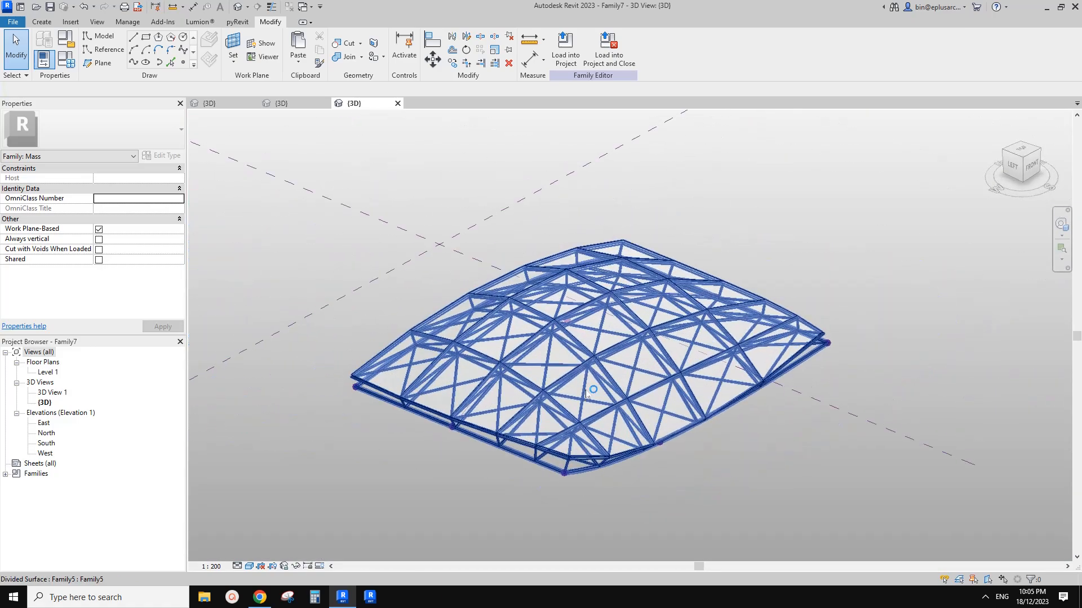
{"action": "middle_click_drag", "start_coordinate": [583, 379], "coordinate": [545, 396], "text": "shift"}
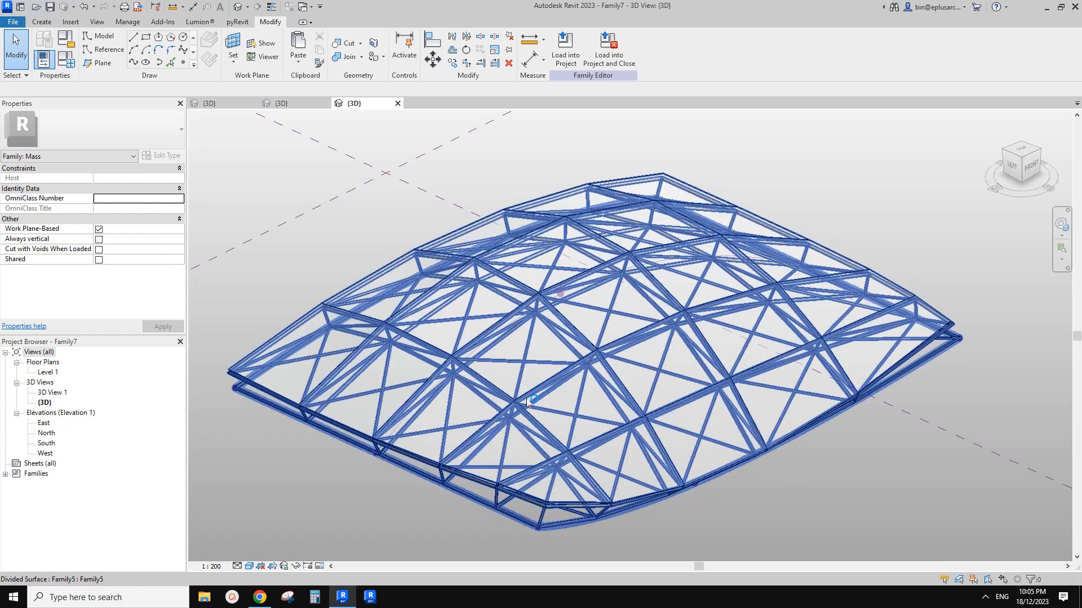
{"action": "middle_click_drag", "start_coordinate": [524, 433], "coordinate": [492, 450], "text": "shift"}
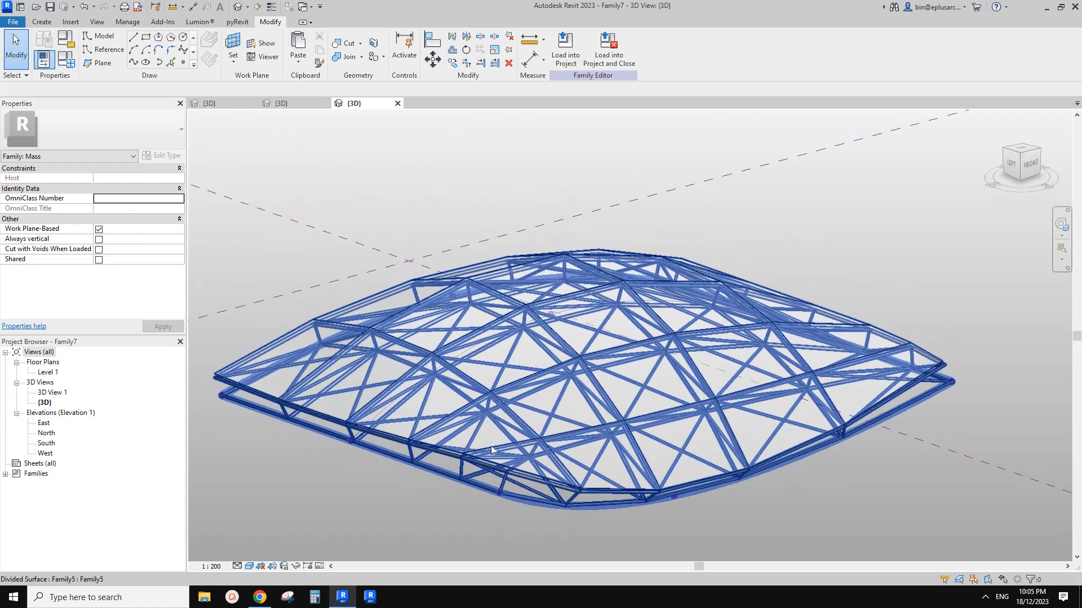
Step: Set the D1 type parameter of the Family5 panels on the divided surface to 200
{"action": "left_click", "coordinate": [464, 472]}
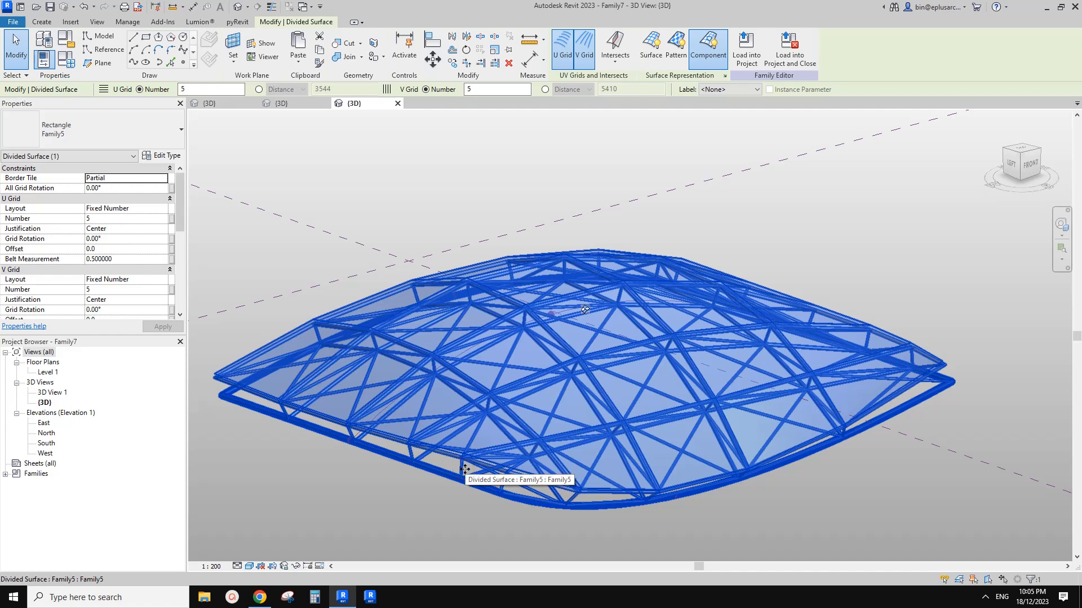
{"action": "scroll", "coordinate": [94, 259], "scroll_direction": "down", "scroll_amount": 5}
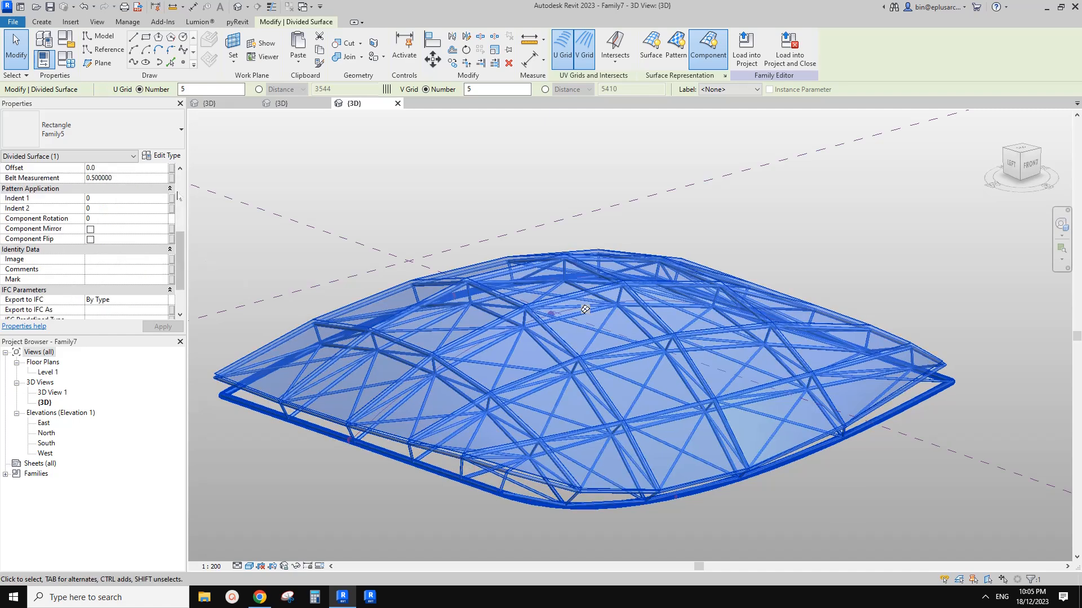
{"action": "left_click", "coordinate": [165, 156]}
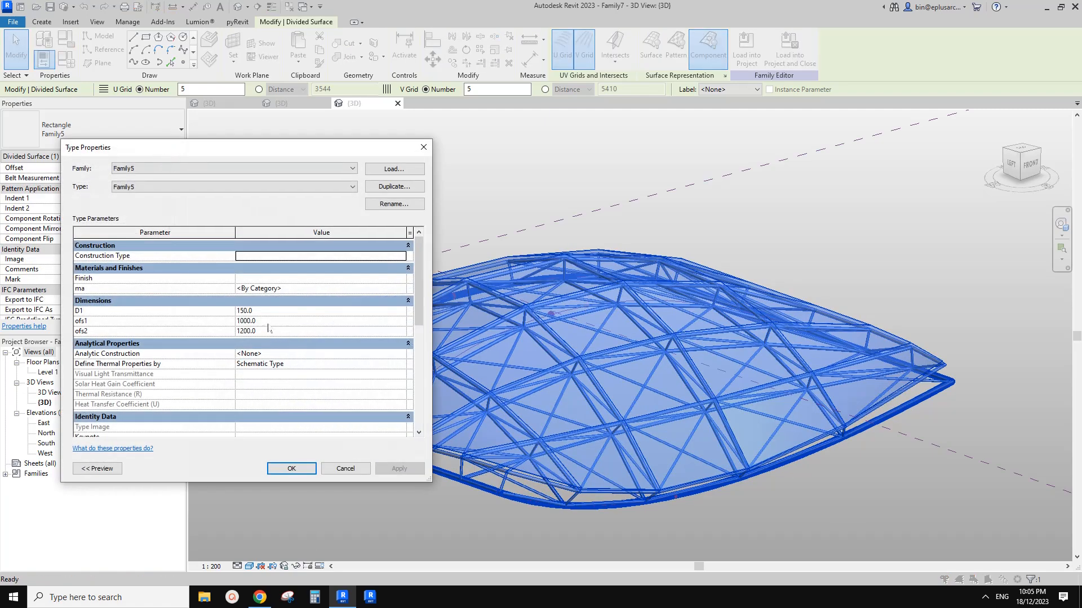
{"action": "left_click", "coordinate": [425, 151]}
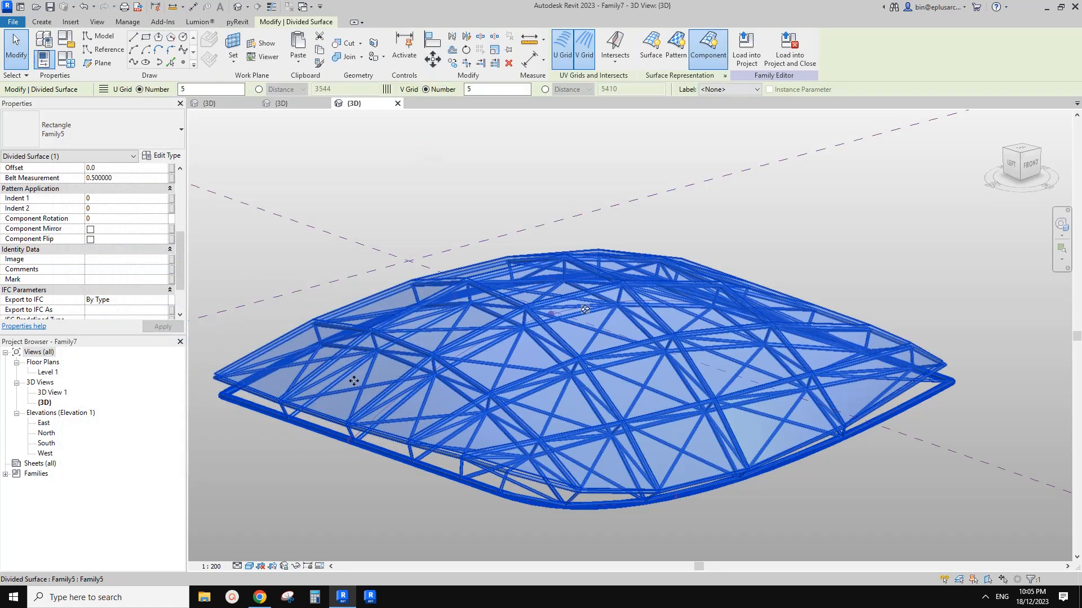
{"action": "left_click", "coordinate": [162, 157]}
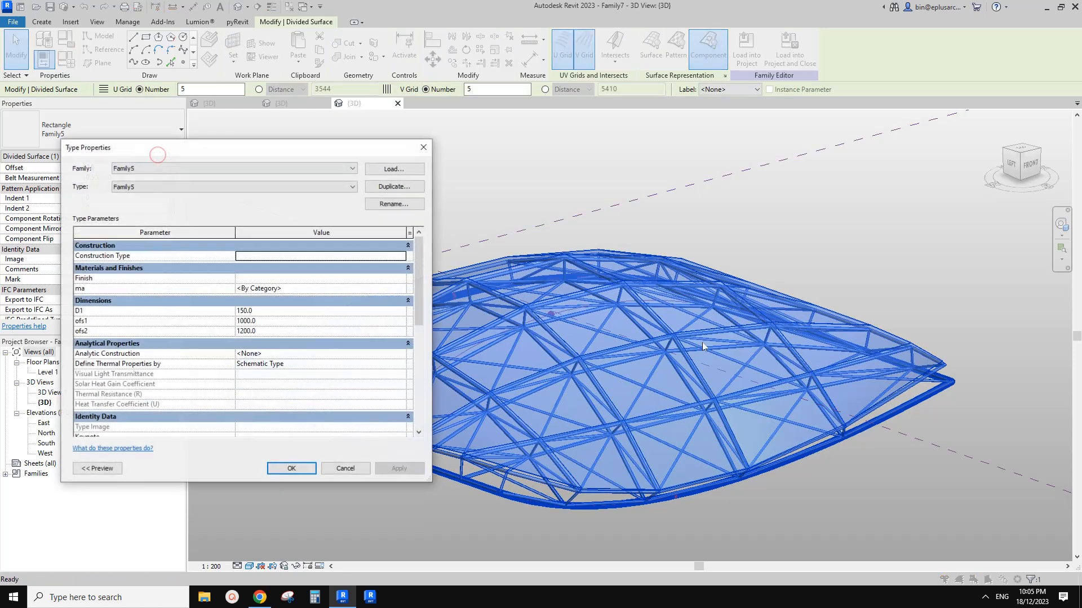
{"action": "left_click_drag", "start_coordinate": [298, 159], "coordinate": [276, 128]}
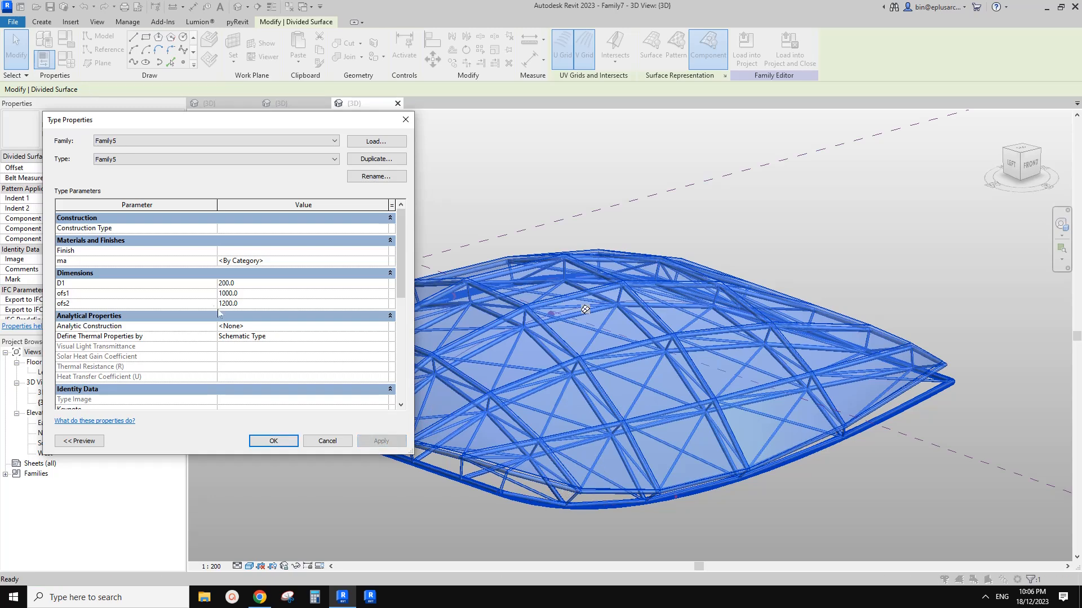
{"action": "scroll", "coordinate": [219, 314], "scroll_direction": "down", "scroll_amount": 6}
{"action": "scroll", "coordinate": [223, 333], "scroll_direction": "up", "scroll_amount": 6}
{"action": "scroll", "coordinate": [225, 339], "scroll_direction": "down", "scroll_amount": 6}
{"action": "scroll", "coordinate": [225, 338], "scroll_direction": "up", "scroll_amount": 6}
{"action": "left_click", "coordinate": [273, 441]}
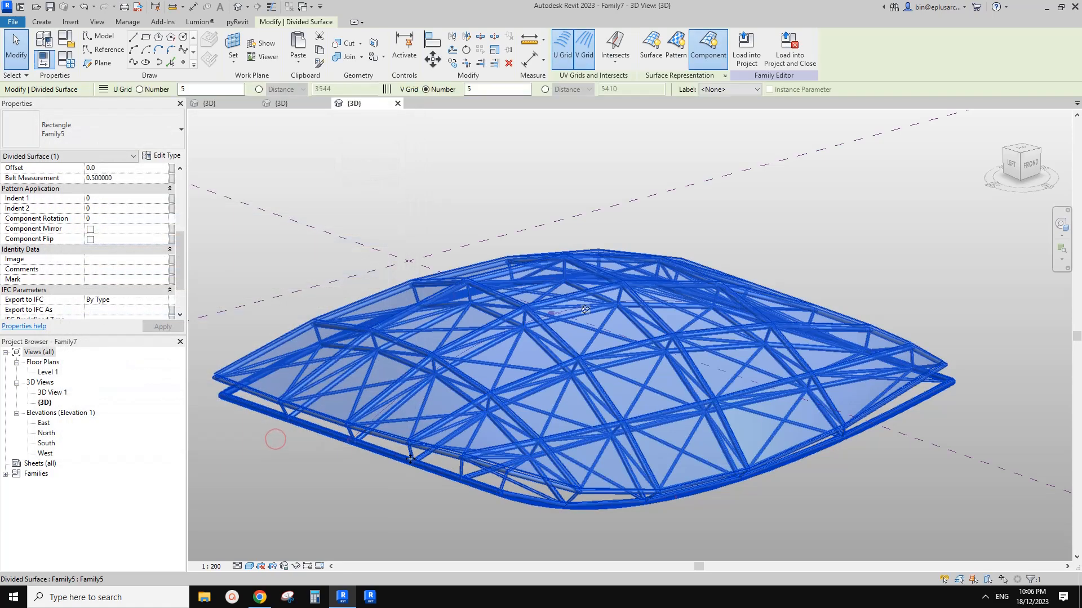
Step: Examine the type parameters of a single edge panel for a setting that controls the brace diameter
{"action": "key", "text": "Escape"}
{"action": "scroll", "coordinate": [503, 484], "scroll_direction": "up", "scroll_amount": 3}
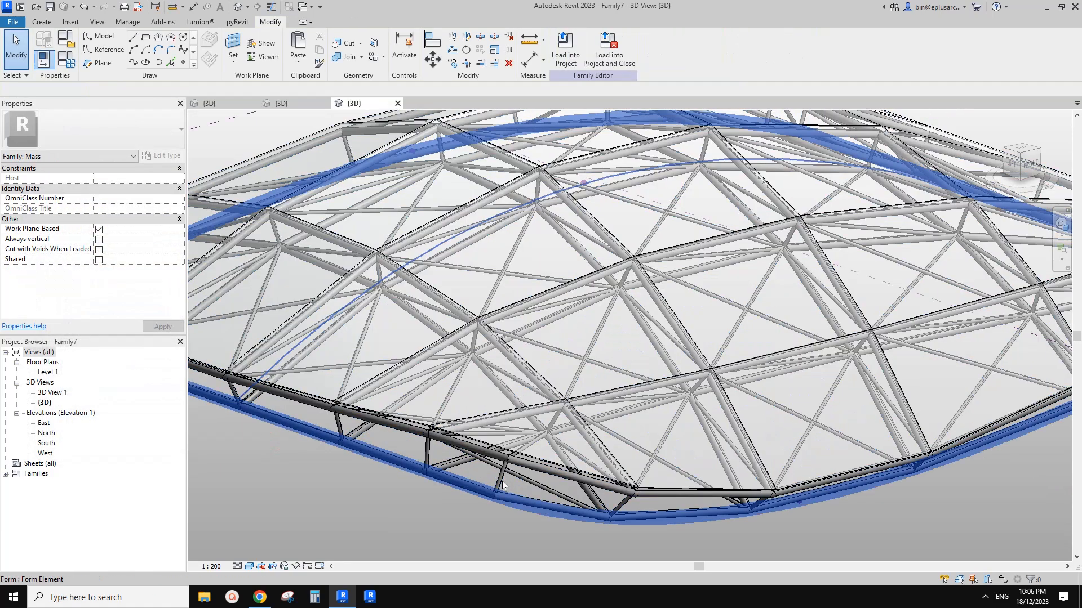
{"action": "left_click", "coordinate": [502, 481]}
{"action": "scroll", "coordinate": [151, 232], "scroll_direction": "down", "scroll_amount": 3}
{"action": "scroll", "coordinate": [151, 231], "scroll_direction": "up", "scroll_amount": 3}
{"action": "left_click", "coordinate": [164, 155]}
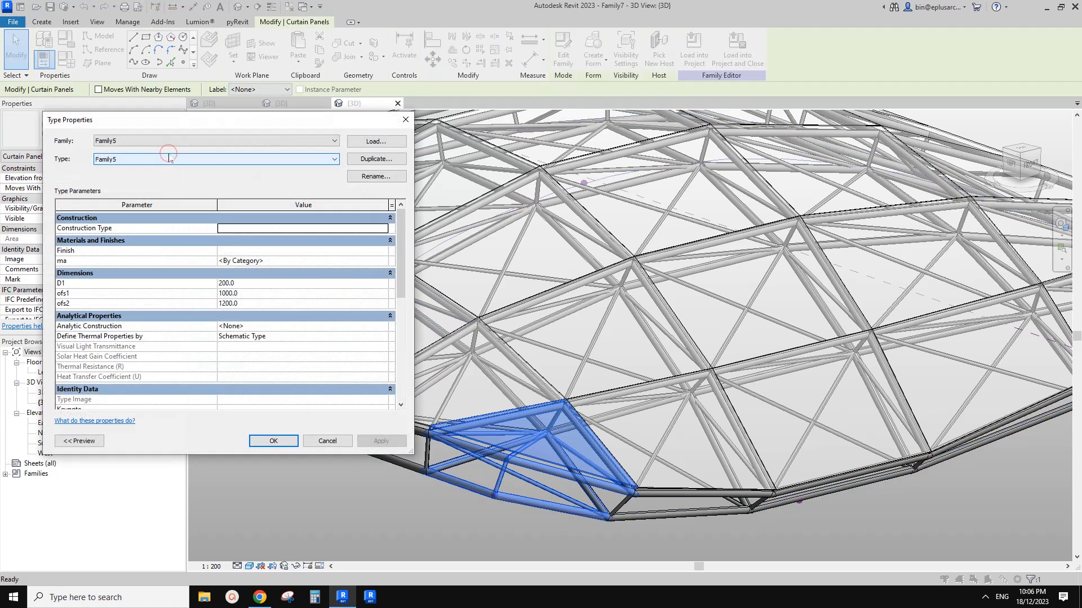
{"action": "scroll", "coordinate": [234, 309], "scroll_direction": "down", "scroll_amount": 5}
{"action": "scroll", "coordinate": [234, 309], "scroll_direction": "up", "scroll_amount": 5}
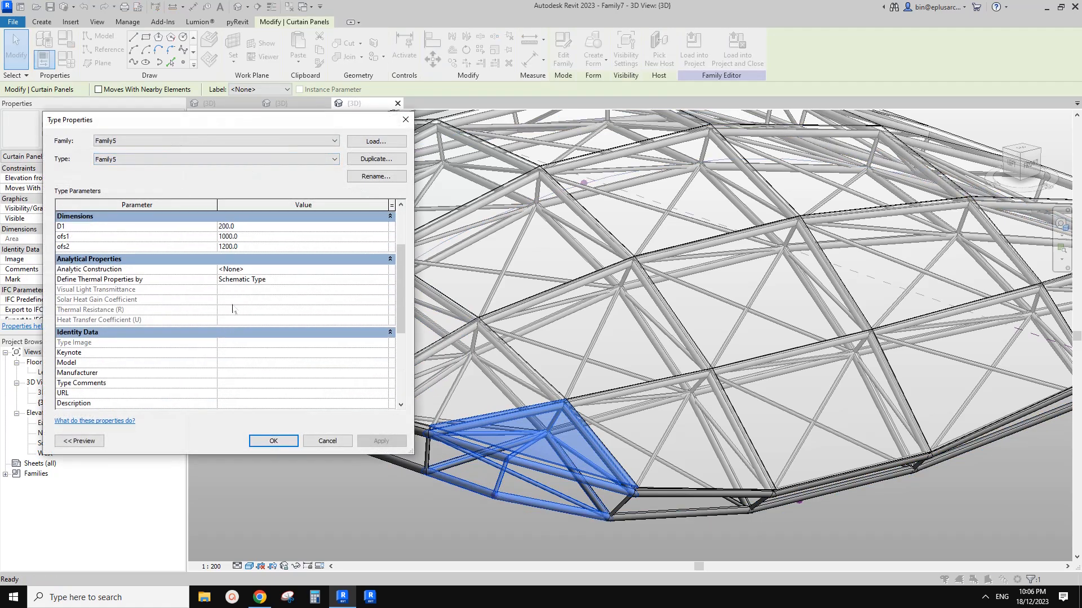
{"action": "key", "text": "Escape"}
{"action": "scroll", "coordinate": [466, 418], "scroll_direction": "down", "scroll_amount": 5}
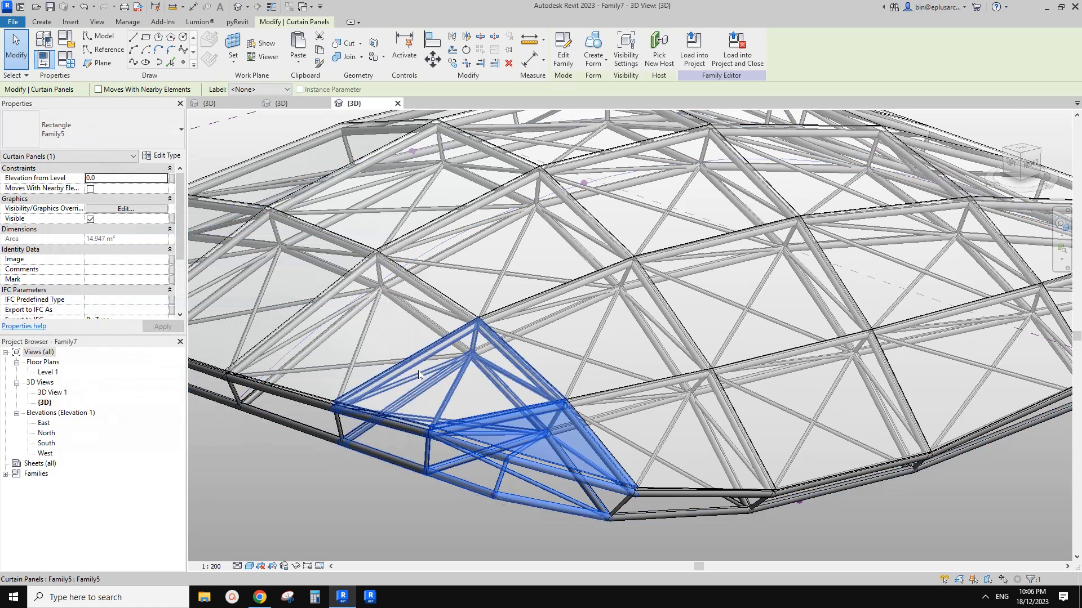
Step: Check the D2 parameter among the brace family's type parameters and return to the panel family
{"action": "left_click", "coordinate": [237, 110]}
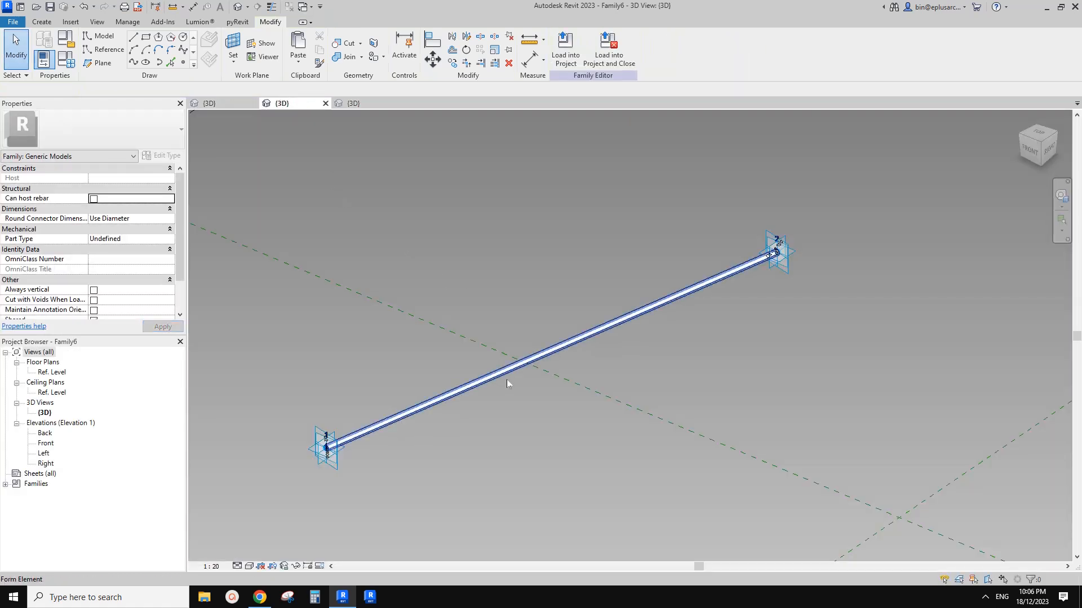
{"action": "left_click", "coordinate": [503, 374]}
{"action": "left_click", "coordinate": [357, 374]}
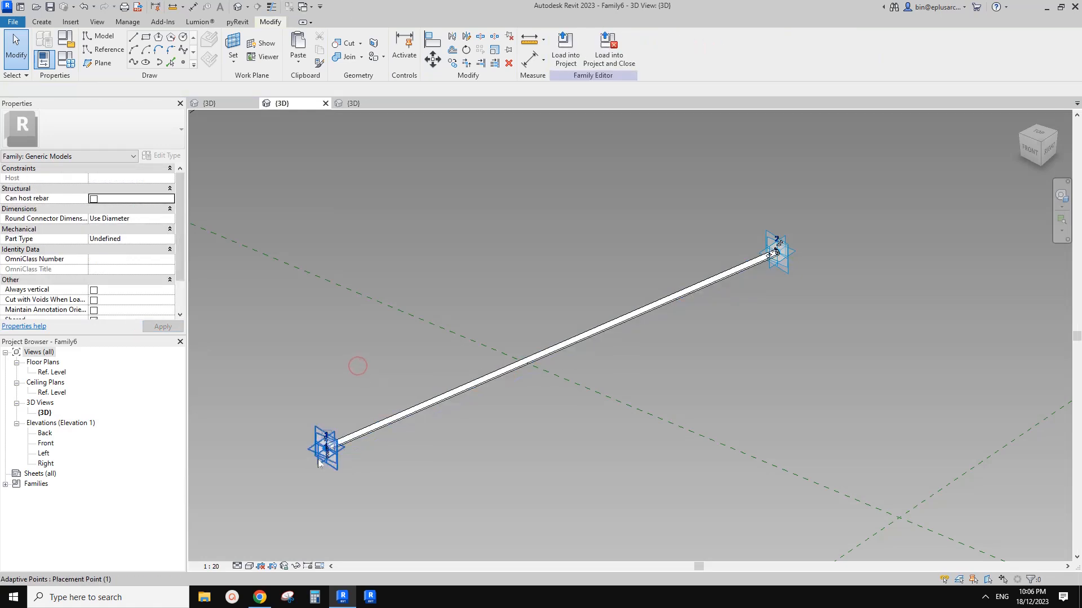
{"action": "left_click", "coordinate": [65, 60]}
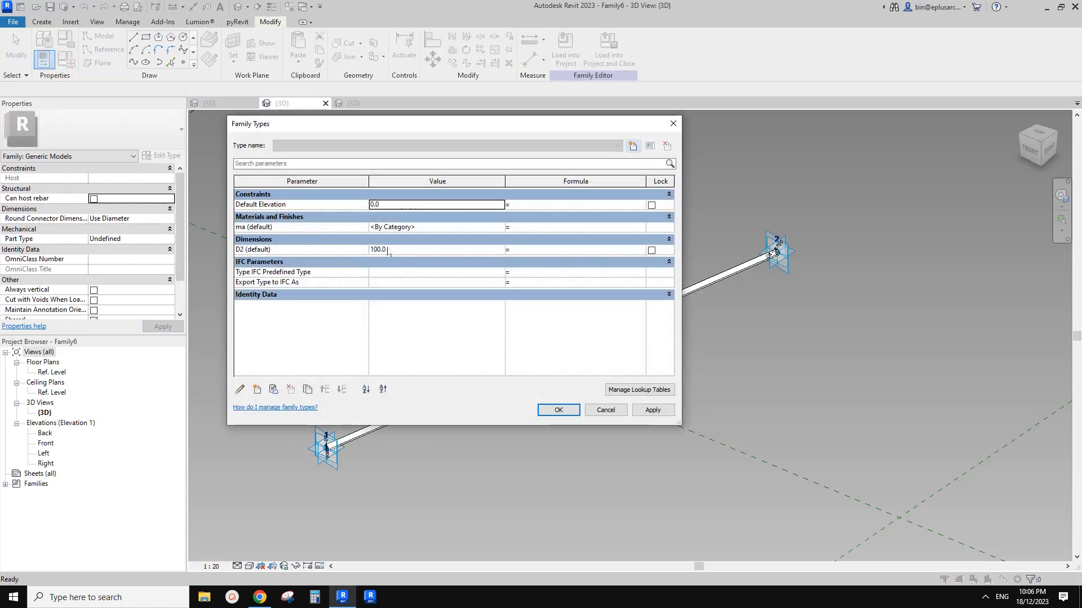
{"action": "key", "text": "Escape"}
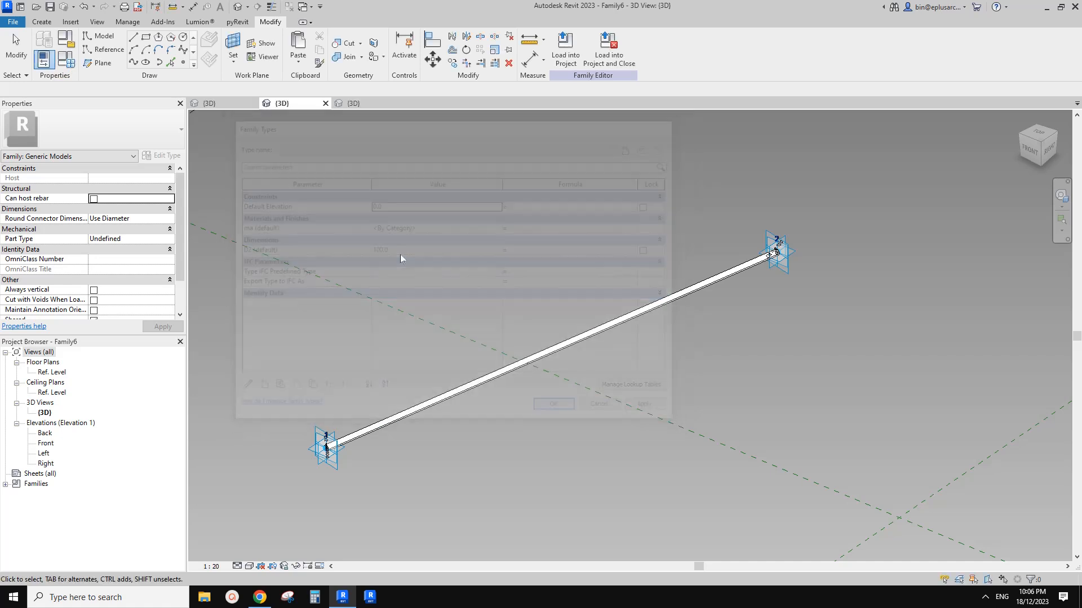
{"action": "left_click", "coordinate": [230, 106]}
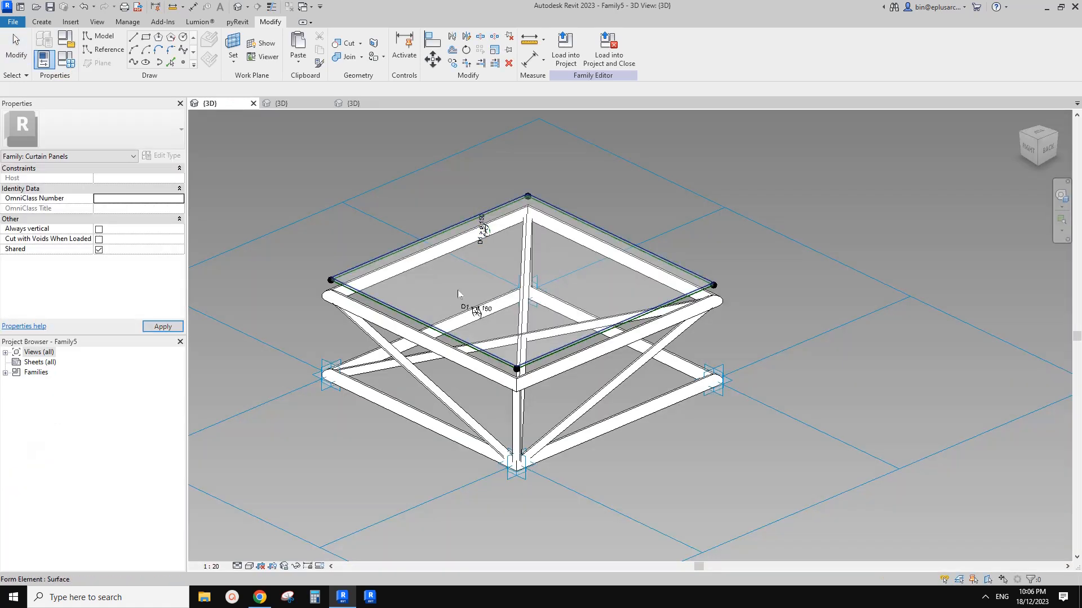
Step: Associate the D2 dimension of all the brace instances with a new family type parameter named D2
{"action": "left_click", "coordinate": [441, 398]}
{"action": "key", "text": "s"}
{"action": "key", "text": "a"}
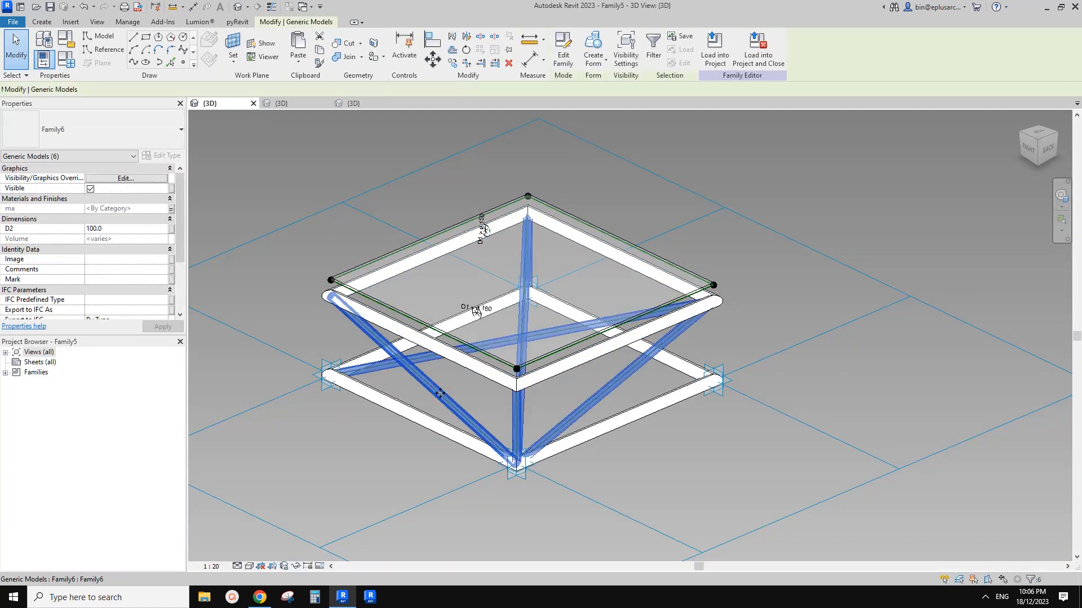
{"action": "left_click", "coordinate": [172, 229]}
{"action": "left_click", "coordinate": [586, 387]}
{"action": "type", "text": "D2"}
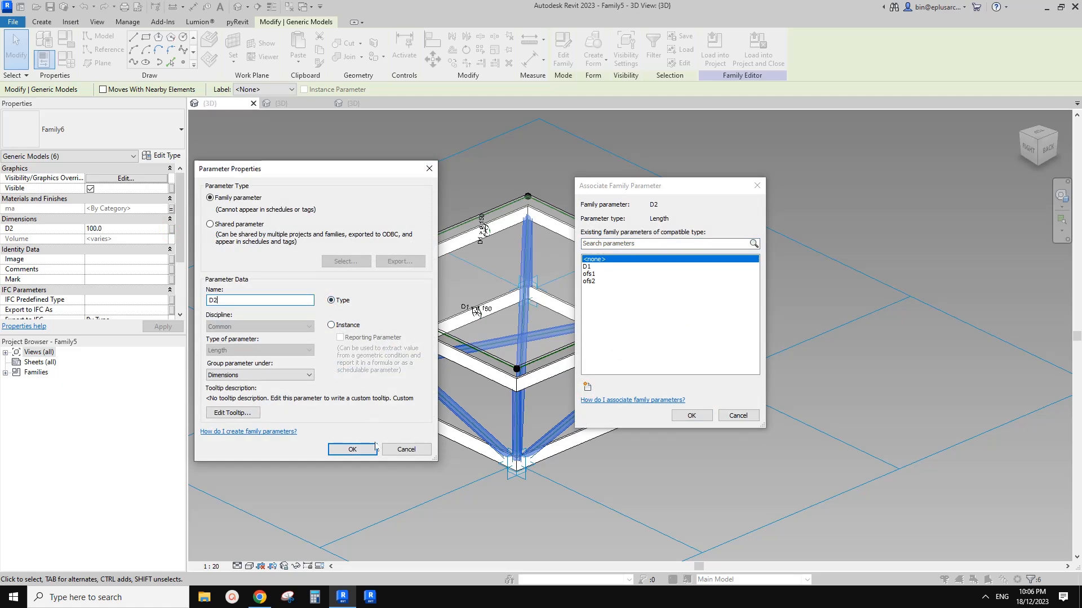
{"action": "left_click", "coordinate": [369, 449]}
{"action": "left_click", "coordinate": [684, 417]}
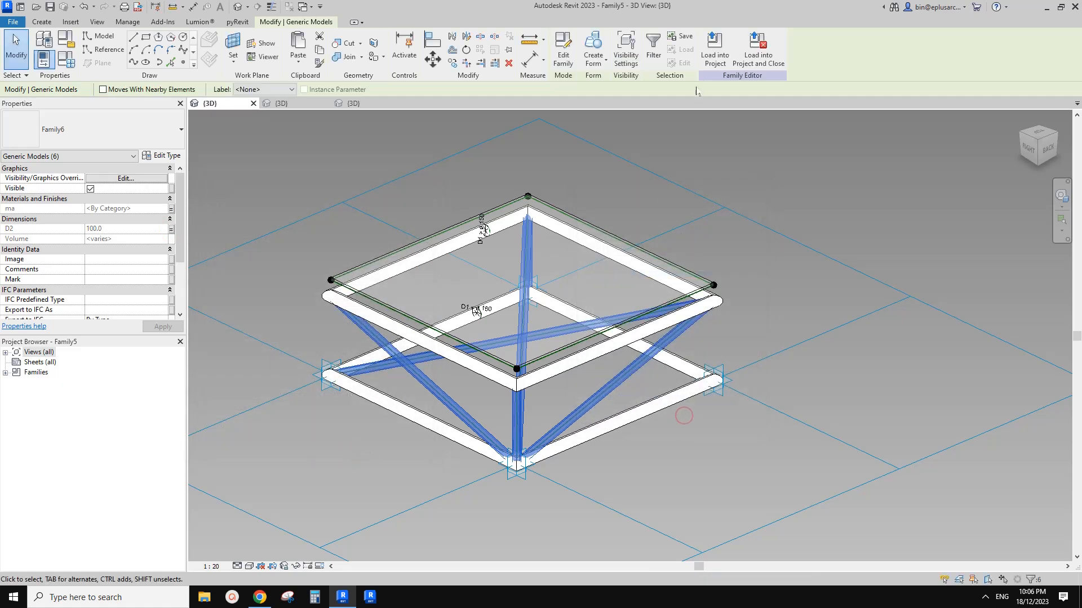
Step: Load the updated panel family into the Family7 mass, overwriting the existing version
{"action": "left_click", "coordinate": [712, 48]}
{"action": "left_click", "coordinate": [637, 379]}
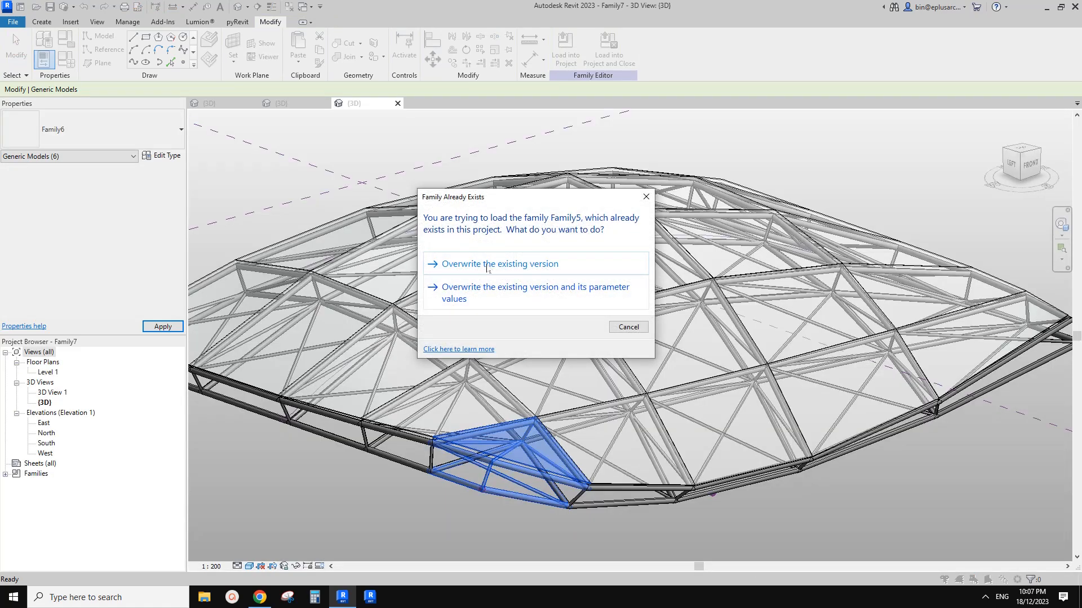
{"action": "left_click", "coordinate": [487, 264]}
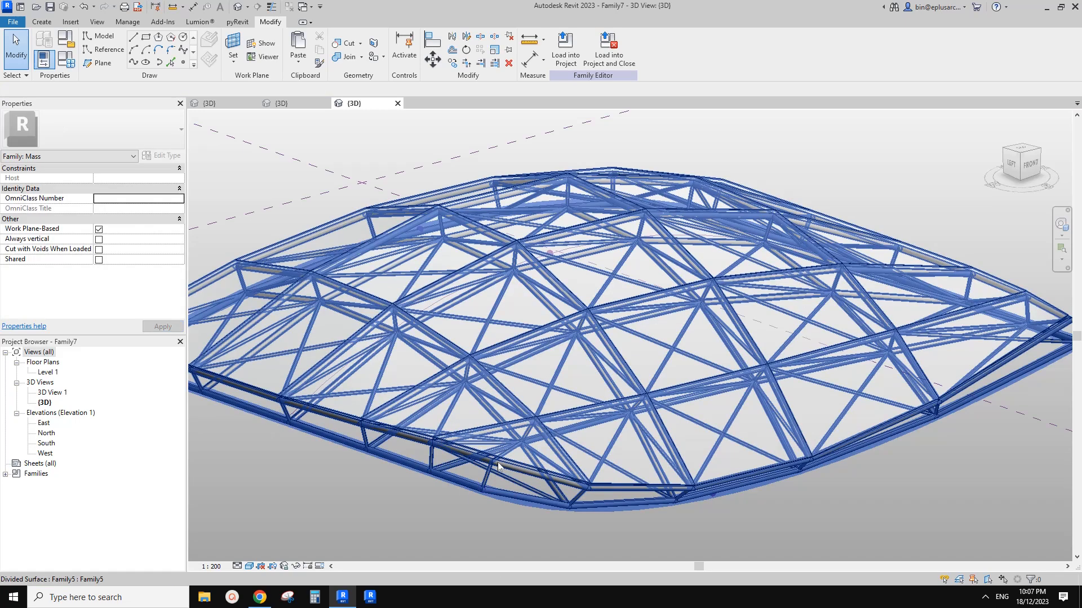
Step: Set the type parameters ofs1 to 1500 and ofs2 to 1700 for the Family5 panels on the divided surface
{"action": "left_click", "coordinate": [498, 465]}
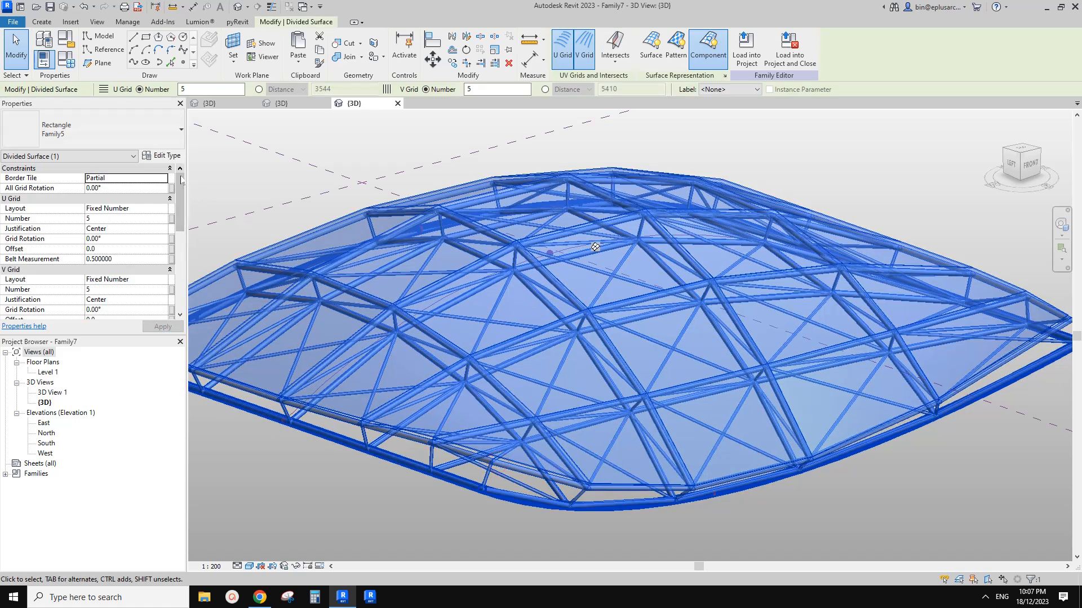
{"action": "left_click", "coordinate": [164, 156]}
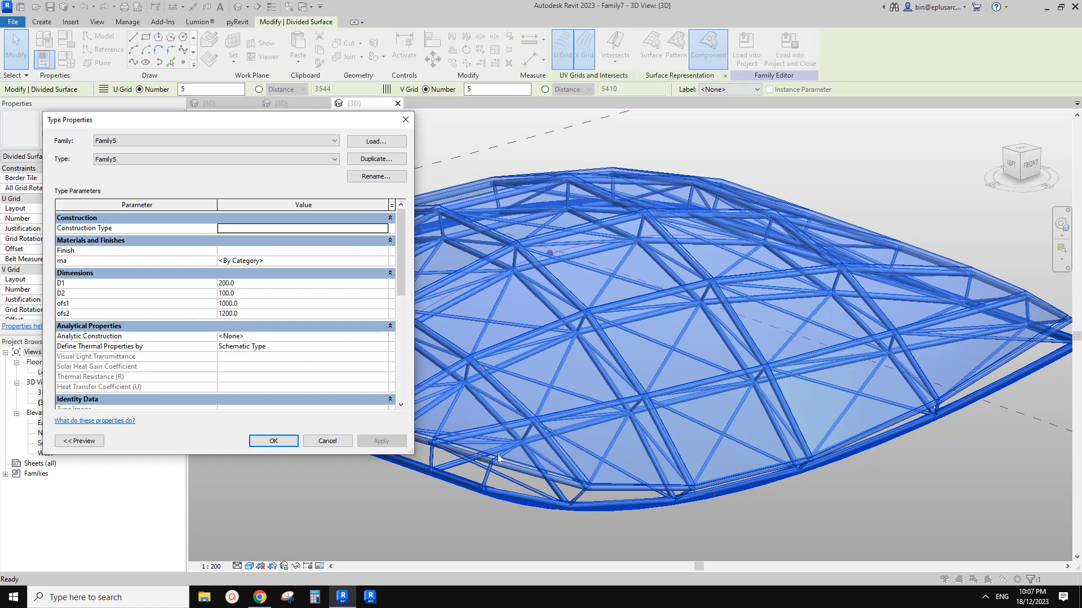
{"action": "left_click", "coordinate": [243, 304]}
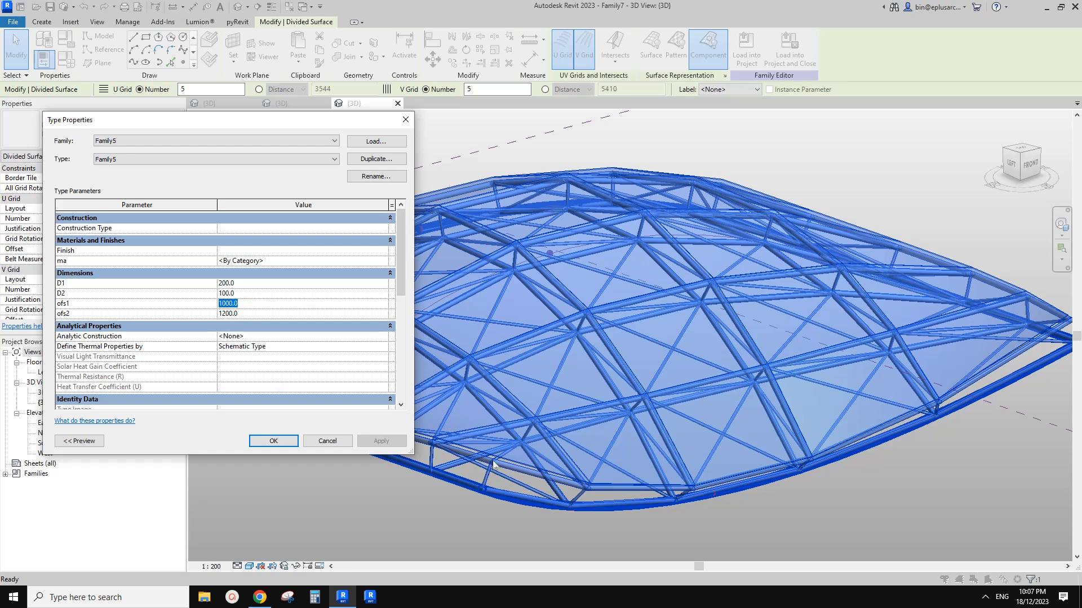
{"action": "type", "text": "1500"}
{"action": "left_click", "coordinate": [249, 316]}
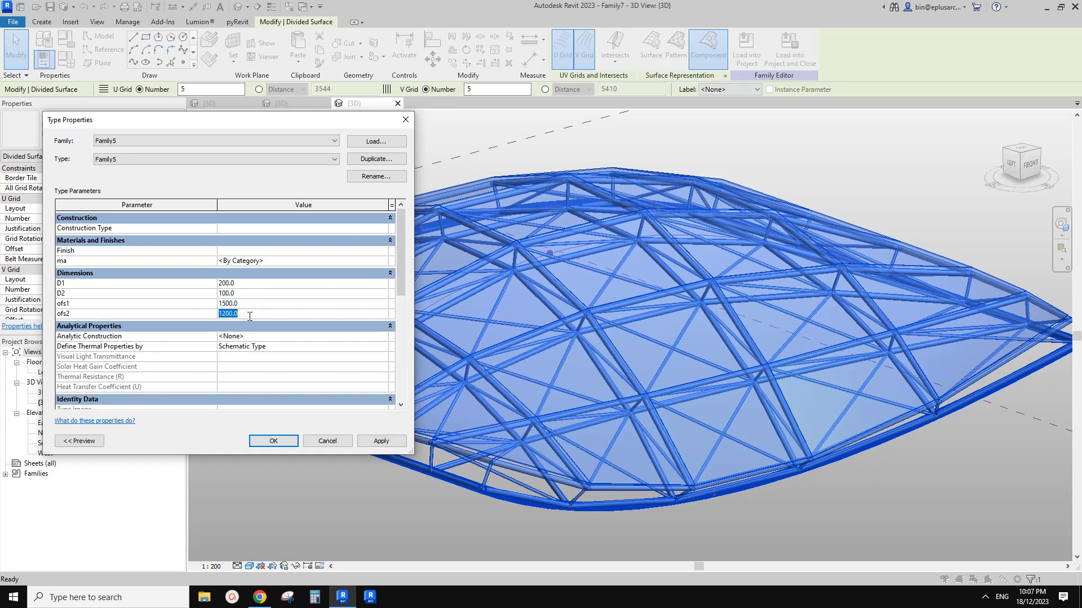
{"action": "type", "text": "1"}
{"action": "left_click", "coordinate": [389, 441]}
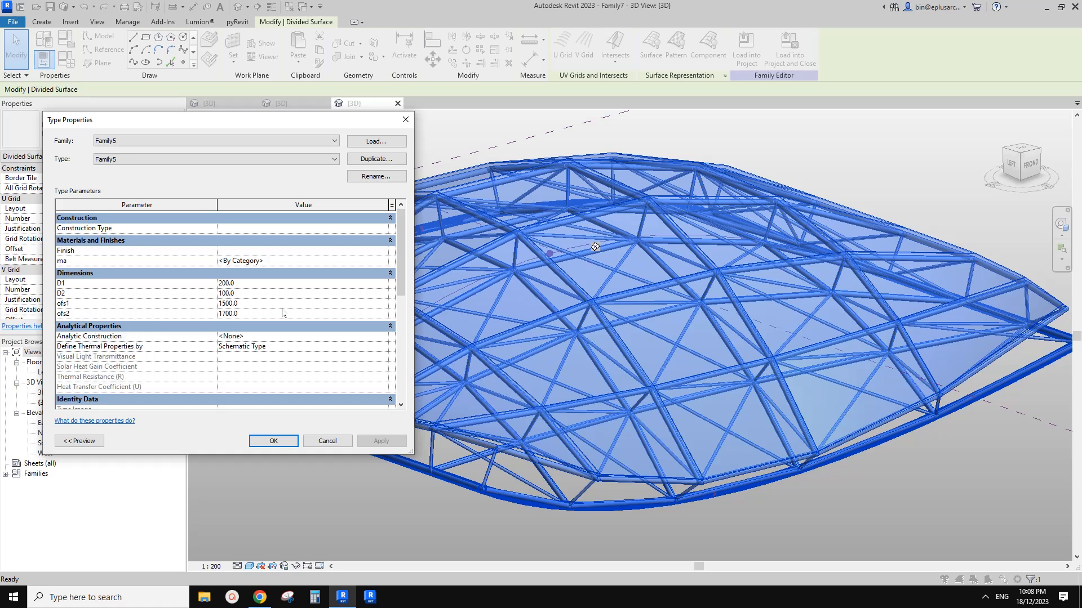
{"action": "scroll", "coordinate": [318, 308], "scroll_direction": "down", "scroll_amount": 1}
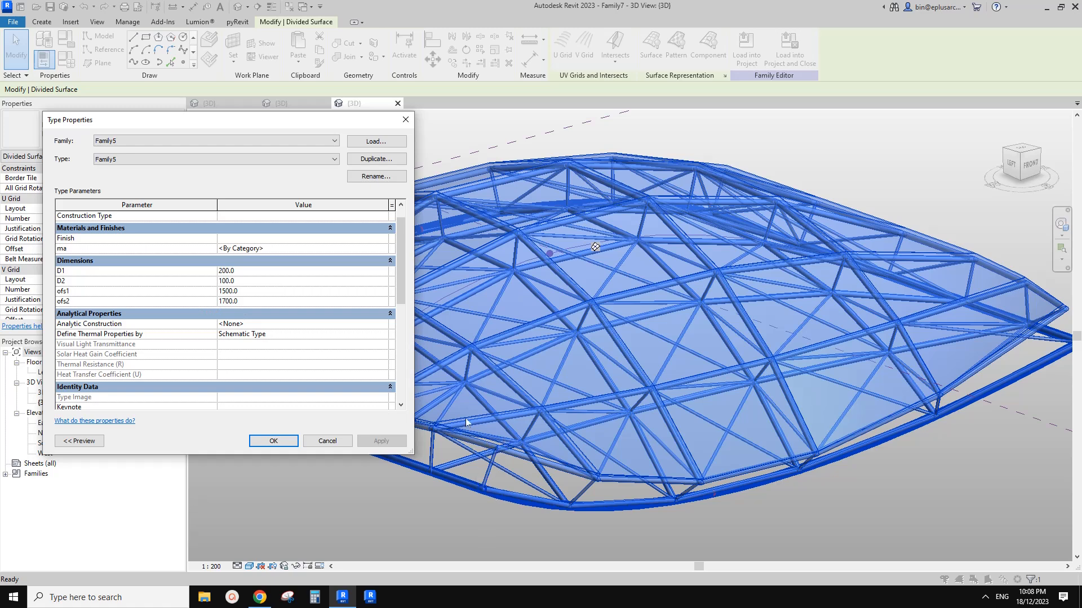
{"action": "left_click_drag", "start_coordinate": [402, 270], "coordinate": [419, 245]}
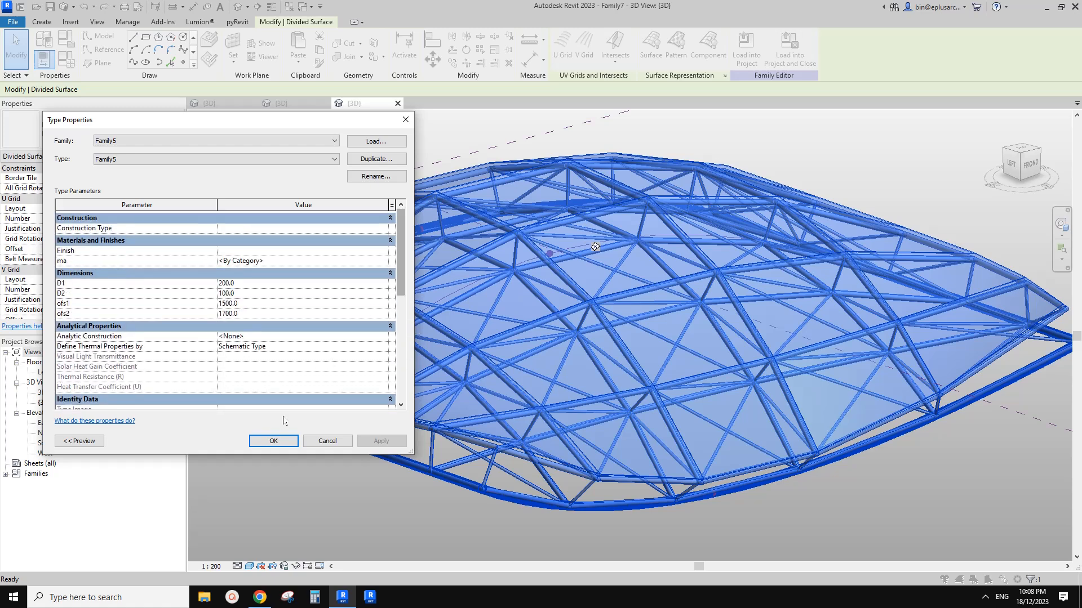
{"action": "left_click", "coordinate": [276, 441]}
{"action": "key", "text": "Escape"}
Step: Examine the depth of the panelled truss structure and its edges from several angles
{"action": "middle_click_drag", "start_coordinate": [516, 329], "coordinate": [508, 279], "text": "shift"}
{"action": "middle_click_drag", "start_coordinate": [581, 404], "coordinate": [565, 461], "text": "shift"}
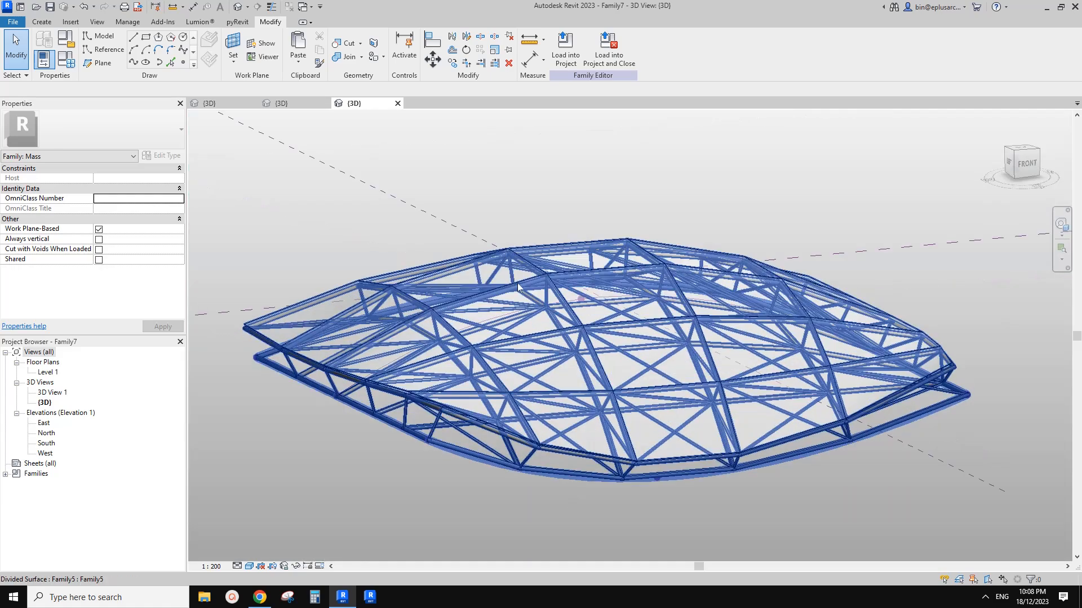
{"action": "middle_click_drag", "start_coordinate": [657, 477], "coordinate": [695, 516], "text": "shift"}
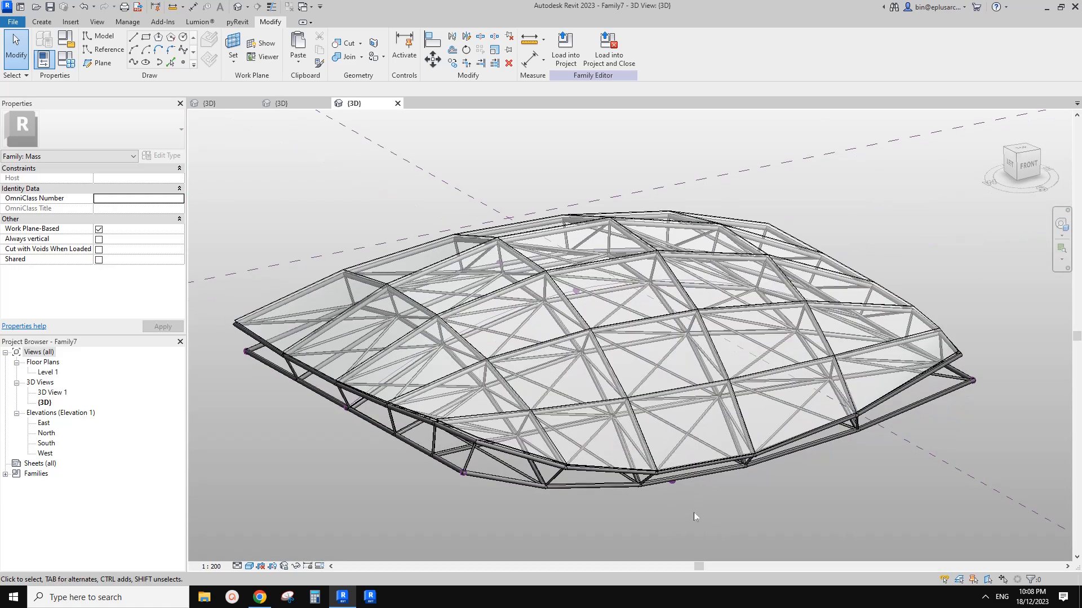
{"action": "middle_click_drag", "start_coordinate": [814, 467], "coordinate": [743, 450]}
{"action": "middle_click_drag", "start_coordinate": [676, 452], "coordinate": [712, 495], "text": "shift"}
{"action": "middle_click_drag", "start_coordinate": [485, 313], "coordinate": [617, 440], "text": "shift"}
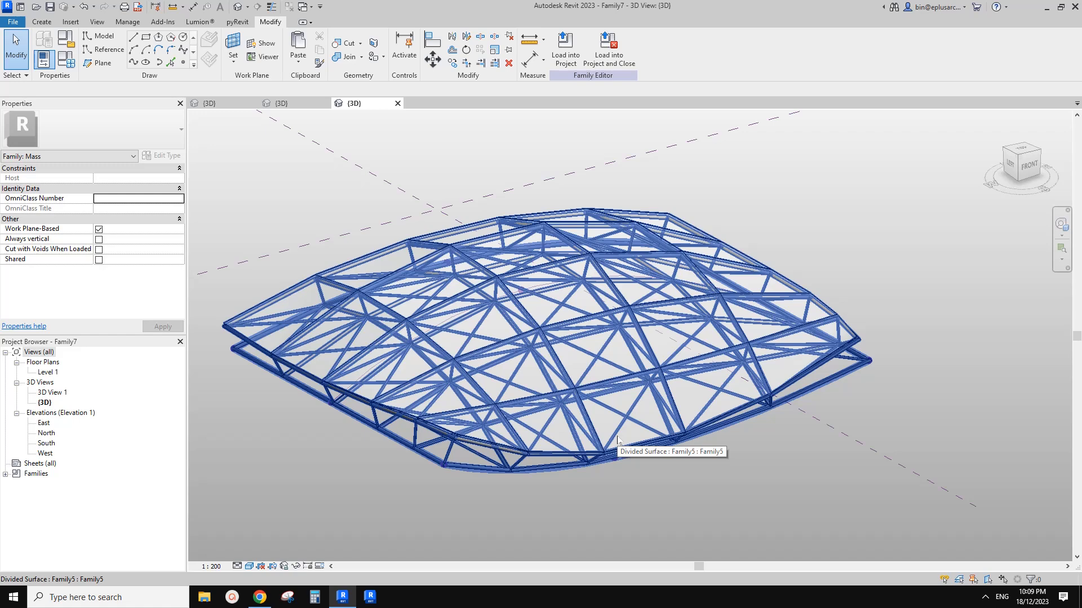
{"action": "scroll", "coordinate": [587, 430], "scroll_direction": "up", "scroll_amount": 1}
{"action": "scroll", "coordinate": [587, 430], "scroll_direction": "down", "scroll_amount": 1}
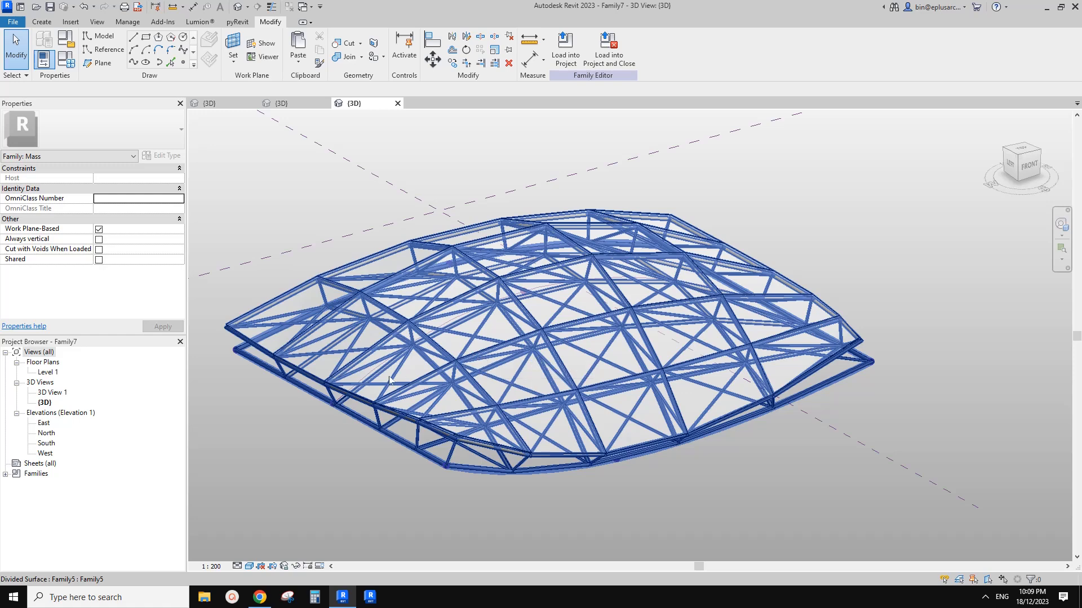
{"action": "left_click", "coordinate": [268, 410]}
{"action": "scroll", "coordinate": [475, 367], "scroll_direction": "down", "scroll_amount": 1}
{"action": "middle_click_drag", "start_coordinate": [478, 369], "coordinate": [478, 316], "text": "shift"}
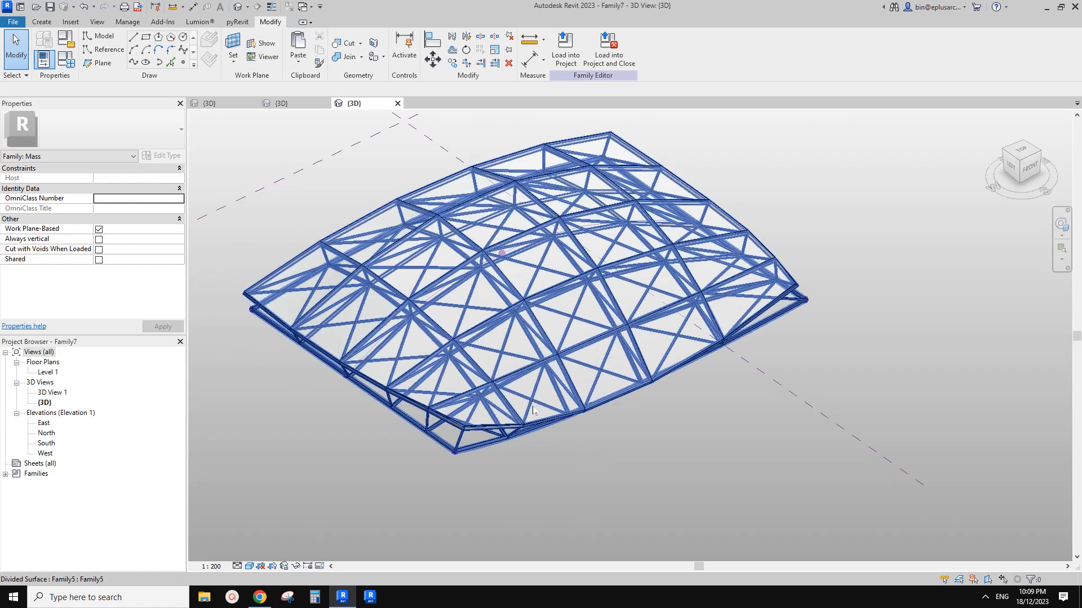
Step: Open the Glass material in the material browser and review its graphics and appearance settings
{"action": "left_click", "coordinate": [127, 21]}
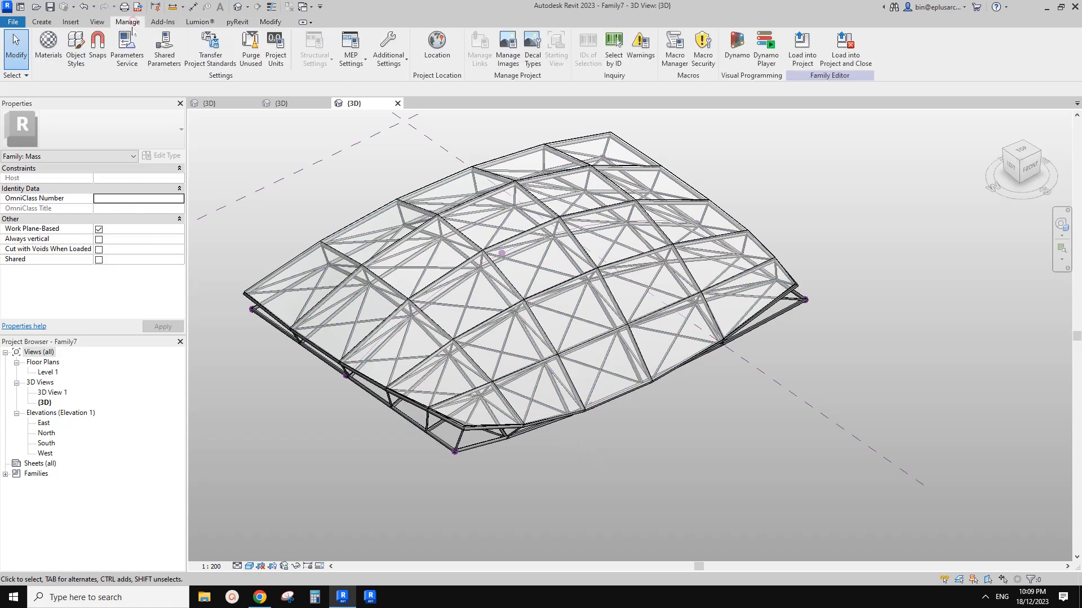
{"action": "left_click", "coordinate": [48, 45]}
{"action": "left_click_drag", "start_coordinate": [528, 158], "coordinate": [494, 135]}
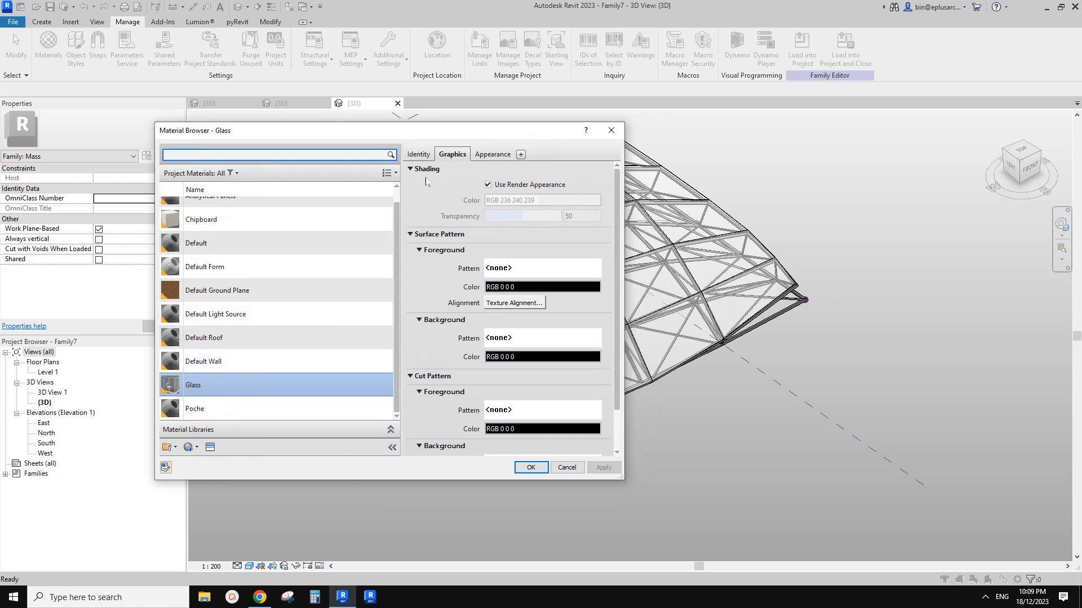
{"action": "left_click", "coordinate": [482, 155]}
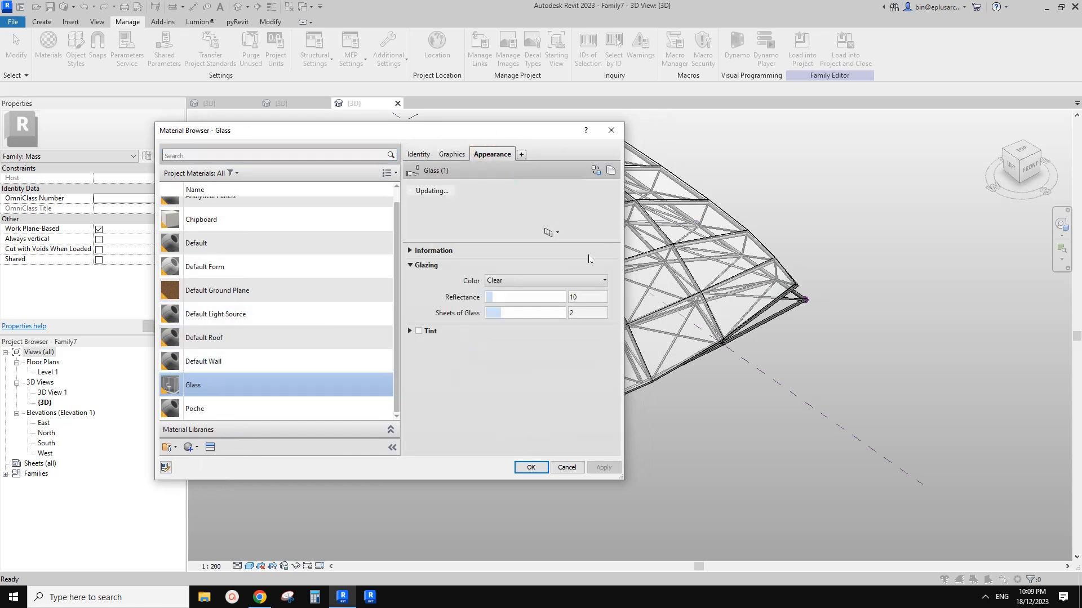
{"action": "left_click", "coordinate": [453, 157]}
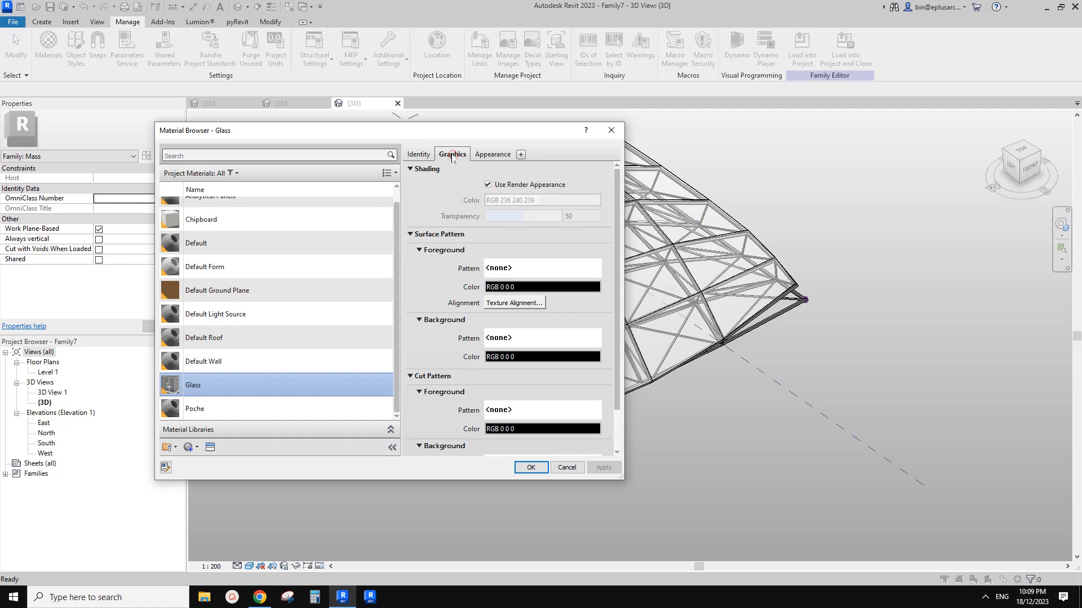
{"action": "left_click", "coordinate": [486, 154]}
{"action": "left_click", "coordinate": [452, 154]}
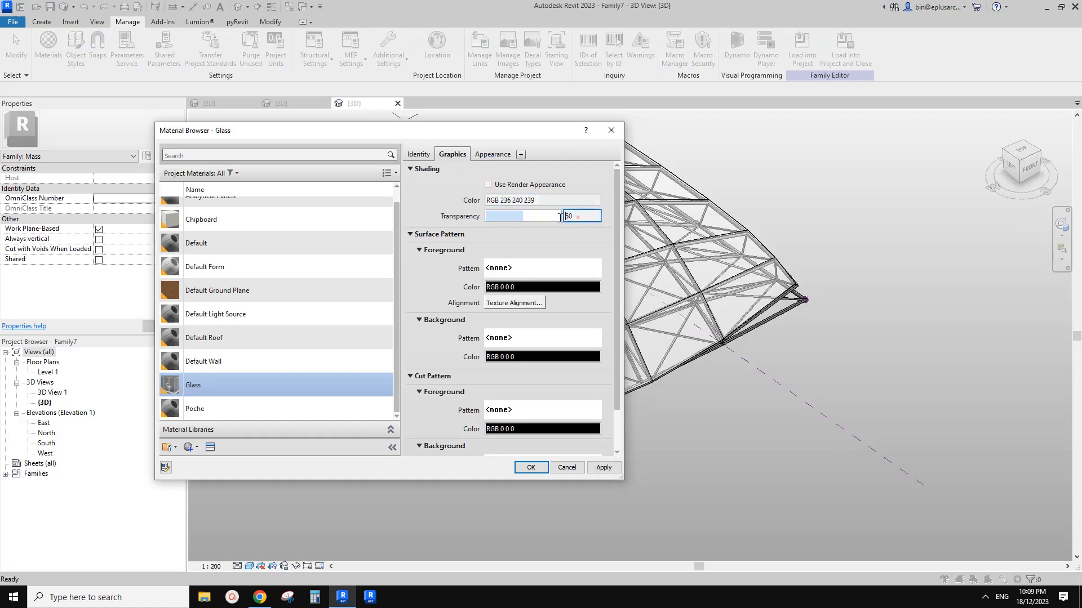
Step: Stop the Glass material's shading from using the render appearance and set its transparency to 12
{"action": "double_click", "coordinate": [580, 217]}
{"action": "key", "text": "BackSpace"}
{"action": "type", "text": "12"}
{"action": "key", "text": "Tab"}
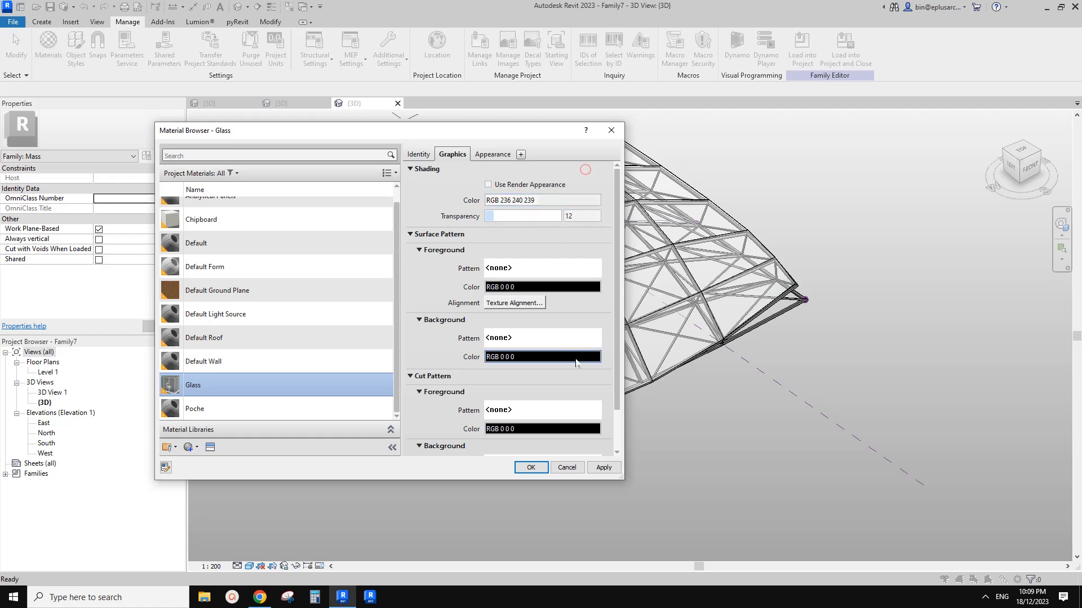
{"action": "left_click", "coordinate": [537, 470]}
{"action": "middle_click_drag", "start_coordinate": [662, 458], "coordinate": [575, 441], "text": "shift"}
{"action": "scroll", "coordinate": [572, 429], "scroll_direction": "up", "scroll_amount": 2}
{"action": "scroll", "coordinate": [548, 441], "scroll_direction": "down", "scroll_amount": 2}
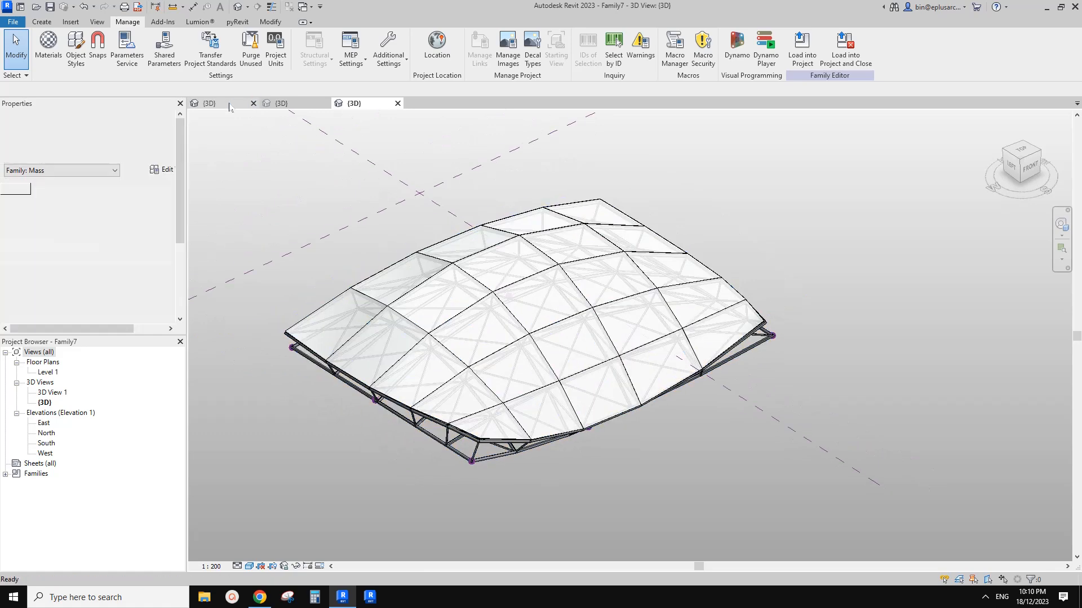
Step: In the panel family, associate the glass panel's visibility with a new type parameter named panel
{"action": "left_click", "coordinate": [228, 103]}
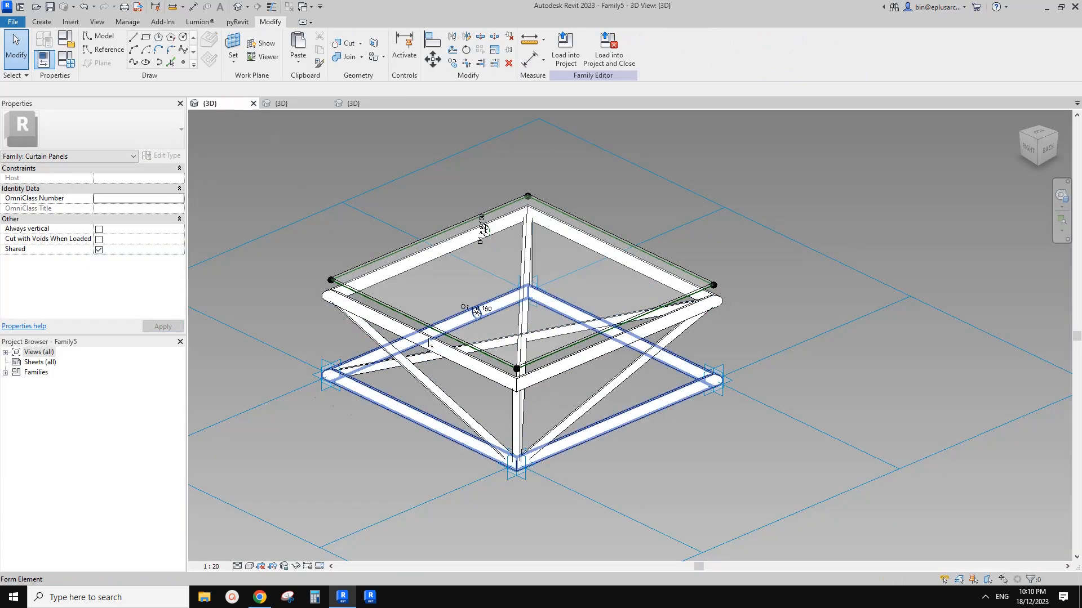
{"action": "middle_click_drag", "start_coordinate": [476, 310], "coordinate": [447, 299]}
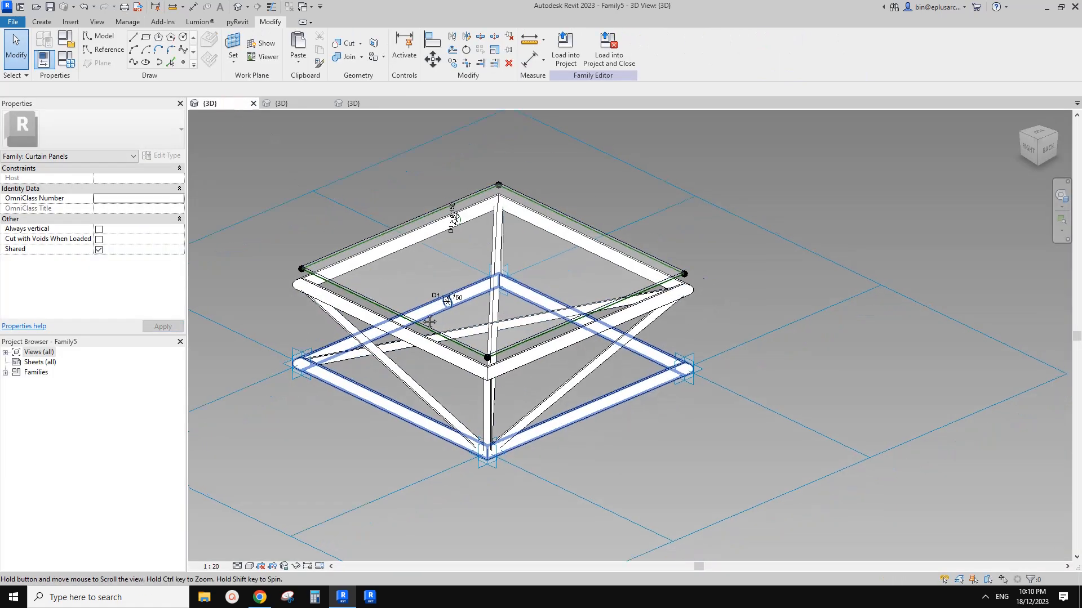
{"action": "left_click", "coordinate": [402, 284]}
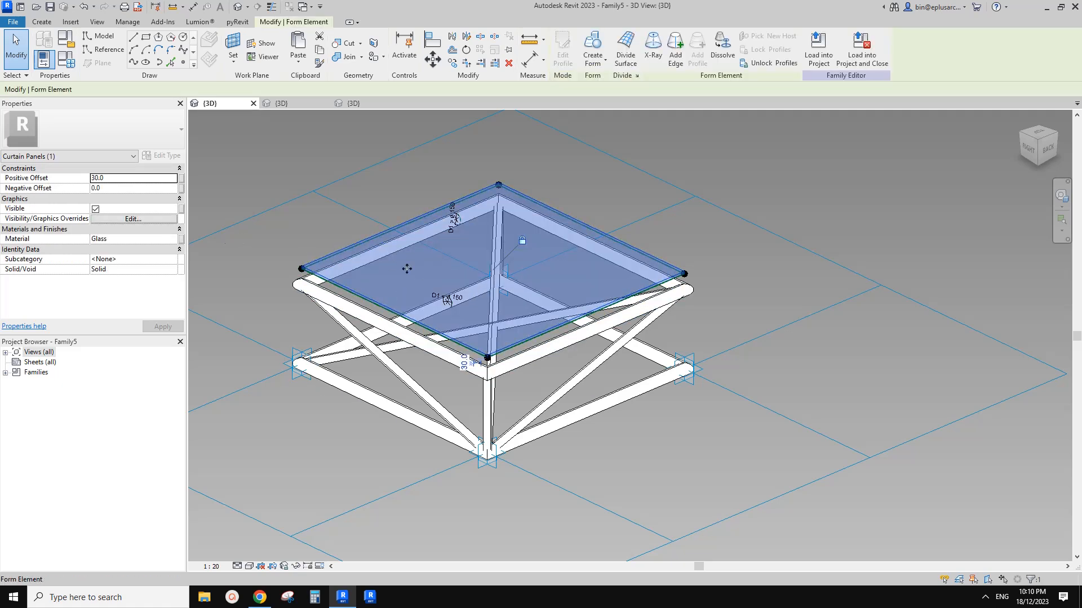
{"action": "left_click", "coordinate": [181, 209]}
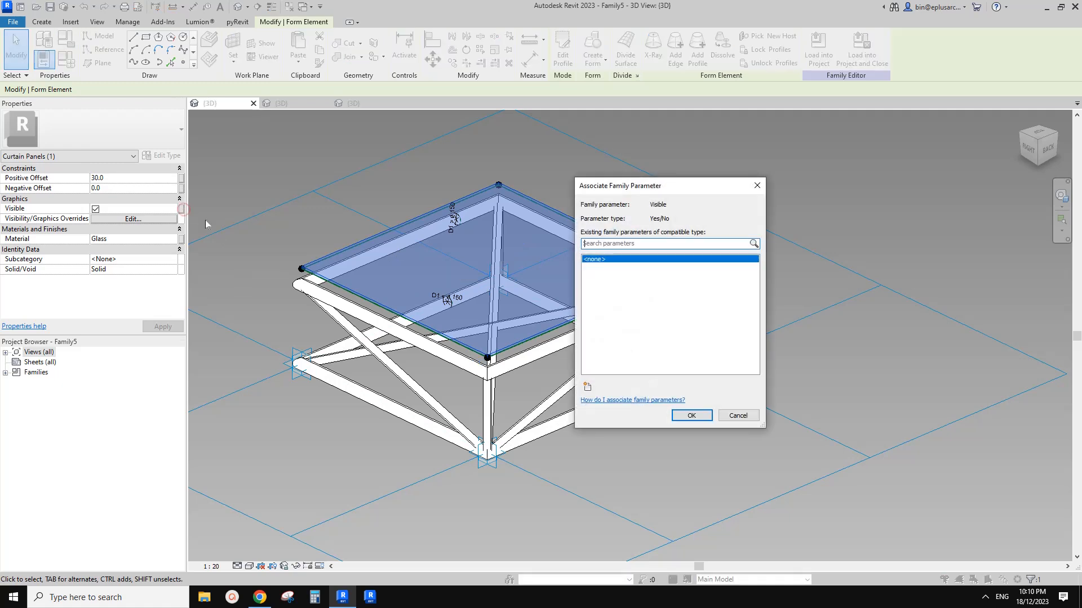
{"action": "left_click", "coordinate": [586, 387]}
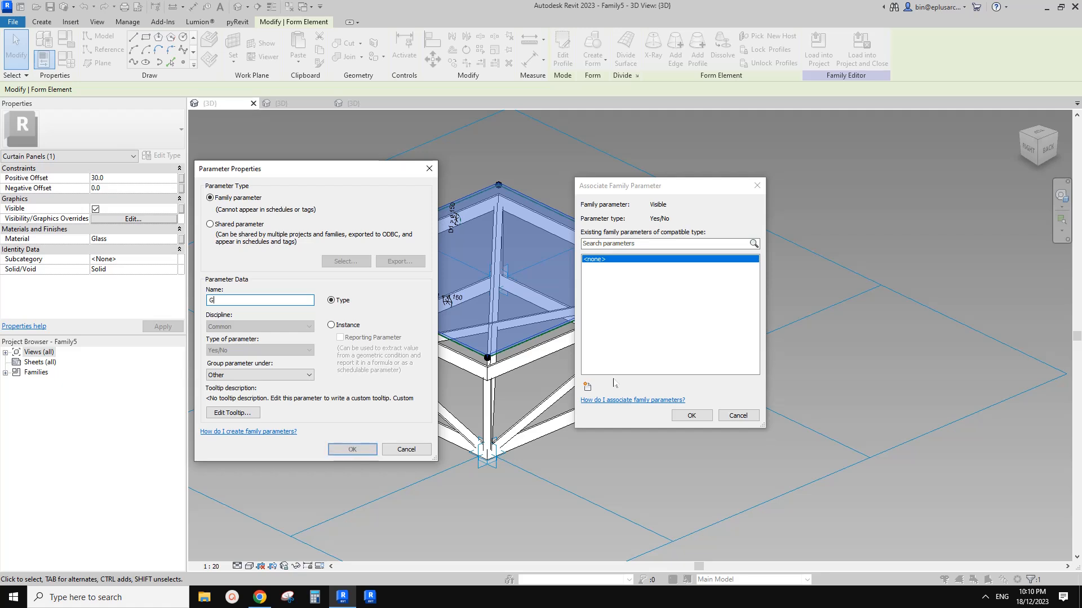
{"action": "type", "text": "anel only"}
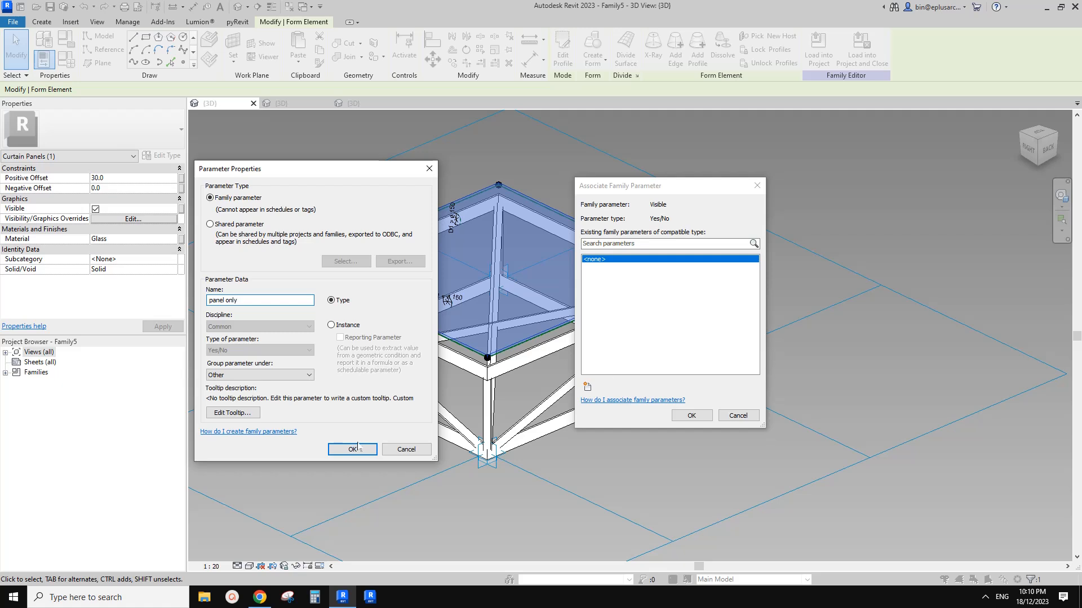
{"action": "key", "text": "BackSpace"}
{"action": "key", "text": "BackSpace"}
{"action": "left_click", "coordinate": [370, 449]}
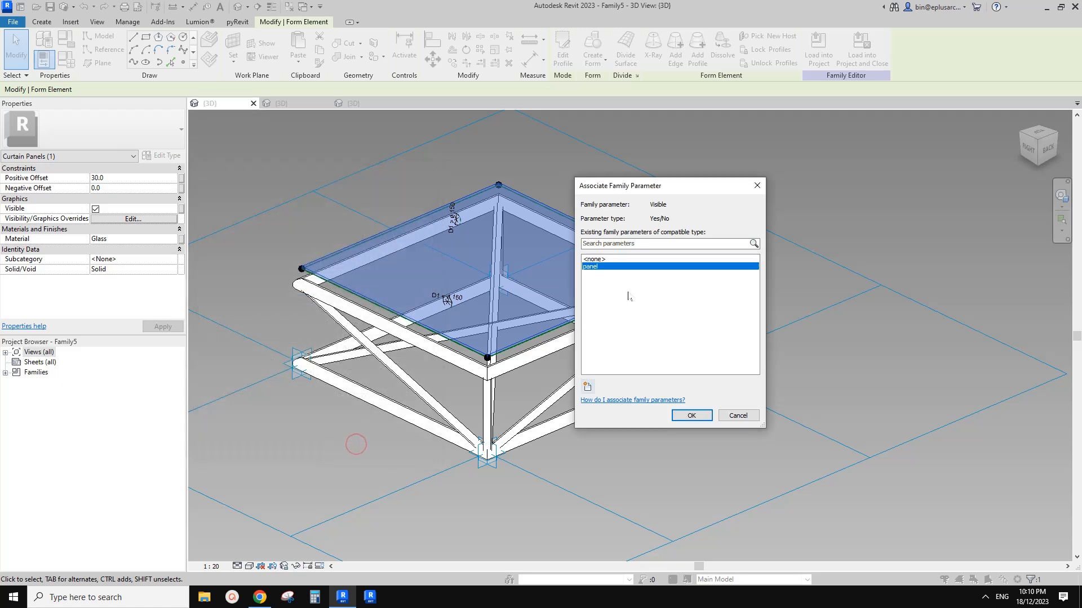
{"action": "left_click", "coordinate": [690, 415]}
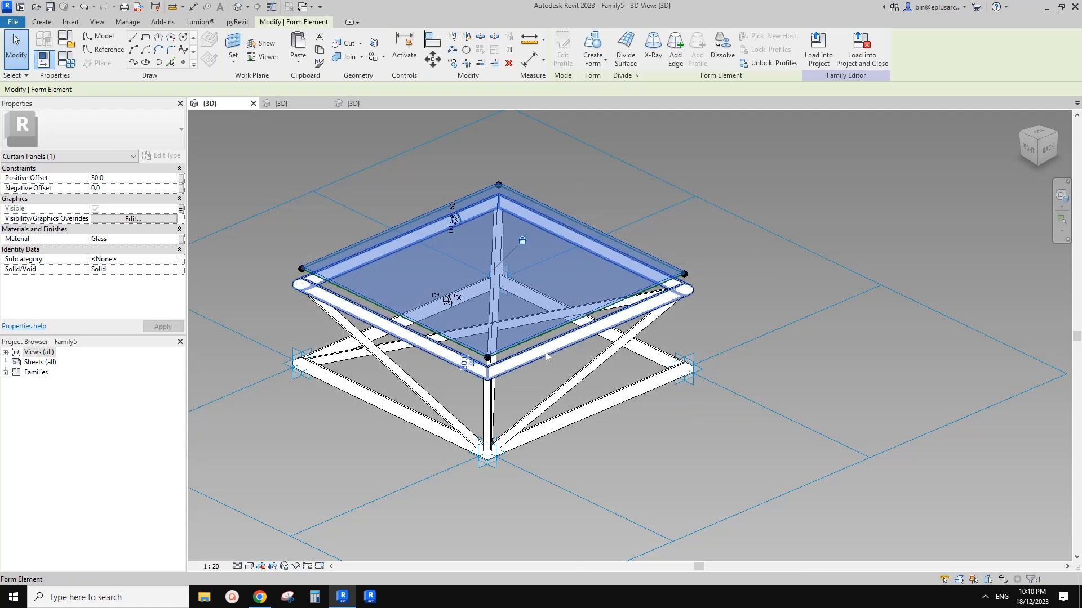
Step: Select the upper and lower frames together with all bracing members, excluding the reference lines from the selection
{"action": "left_click", "coordinate": [597, 413]}
{"action": "left_click", "coordinate": [598, 413], "text": "ctrl"}
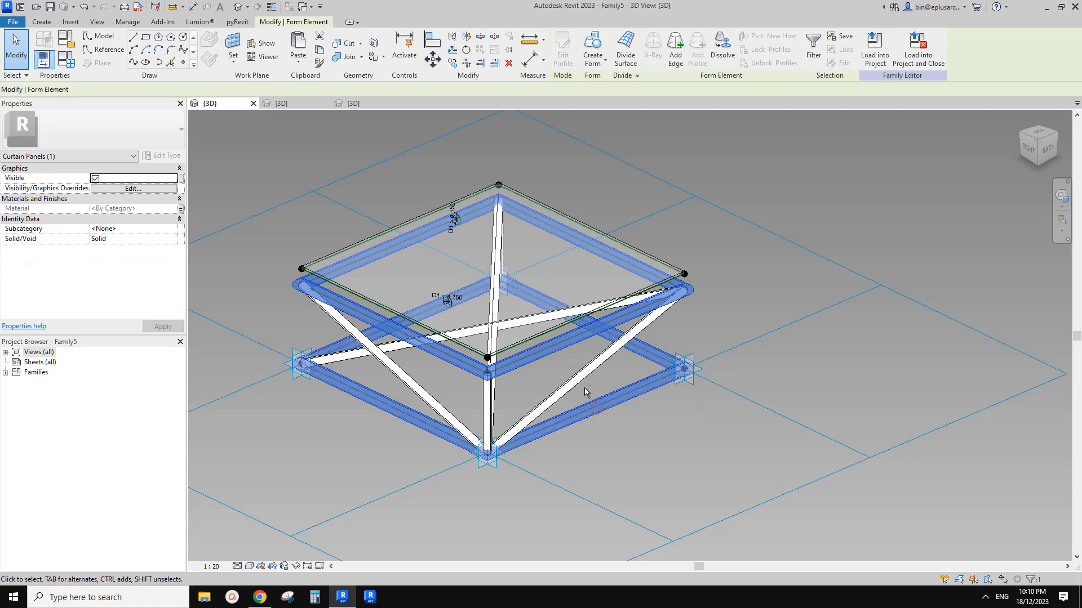
{"action": "left_click", "coordinate": [1028, 148]}
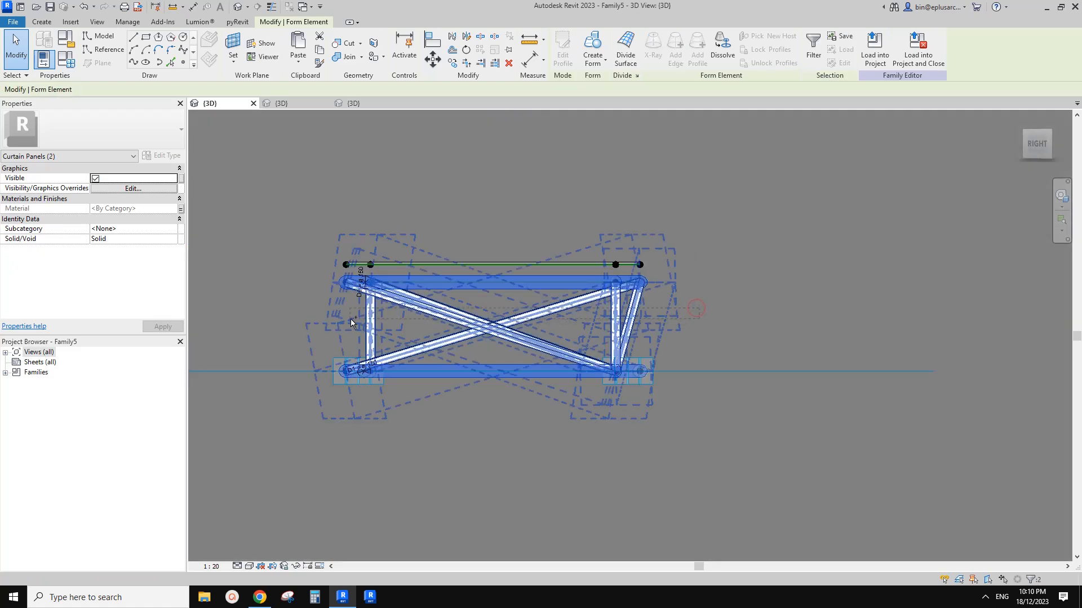
{"action": "left_click", "coordinate": [343, 319]}
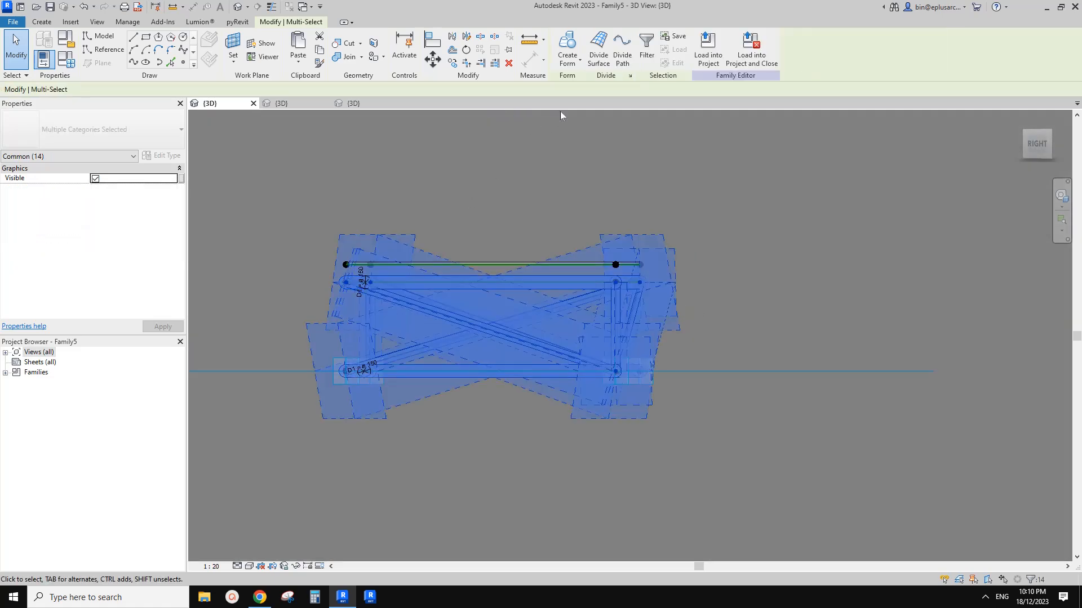
{"action": "left_click", "coordinate": [646, 48]}
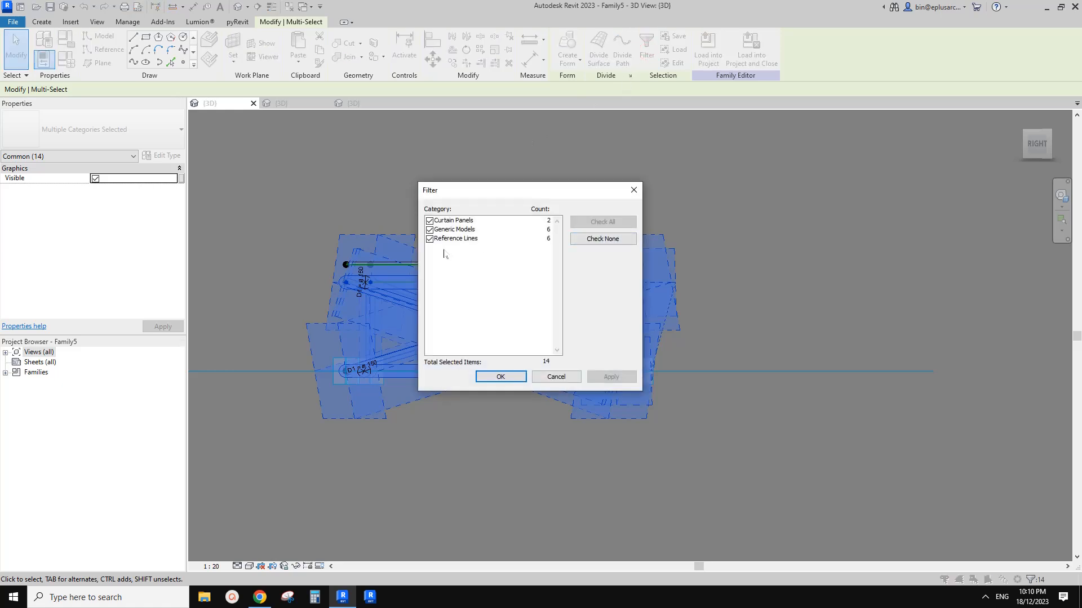
{"action": "left_click", "coordinate": [430, 239]}
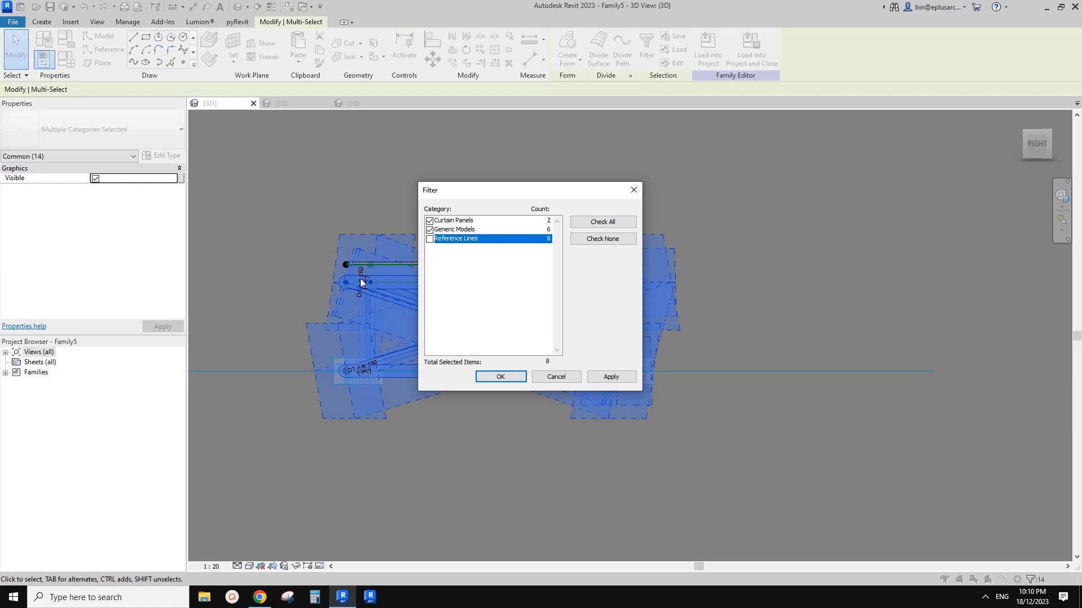
{"action": "left_click", "coordinate": [500, 376]}
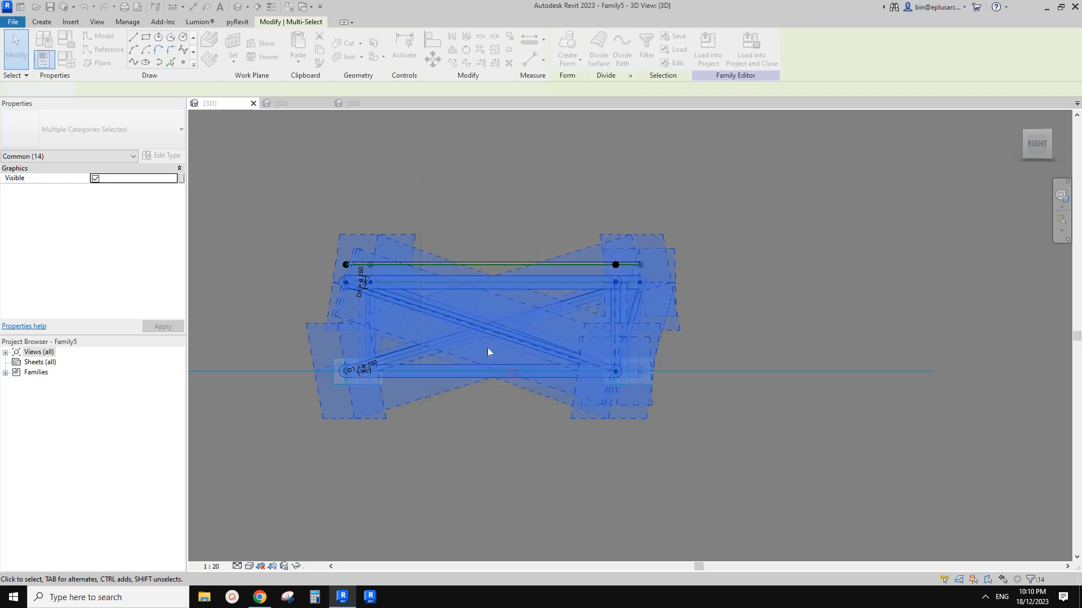
Step: Associate the visibility of the selected frame and bracing members with a new type parameter named frame
{"action": "middle_click_drag", "start_coordinate": [522, 241], "coordinate": [415, 227], "text": "shift"}
{"action": "left_click", "coordinate": [181, 178]}
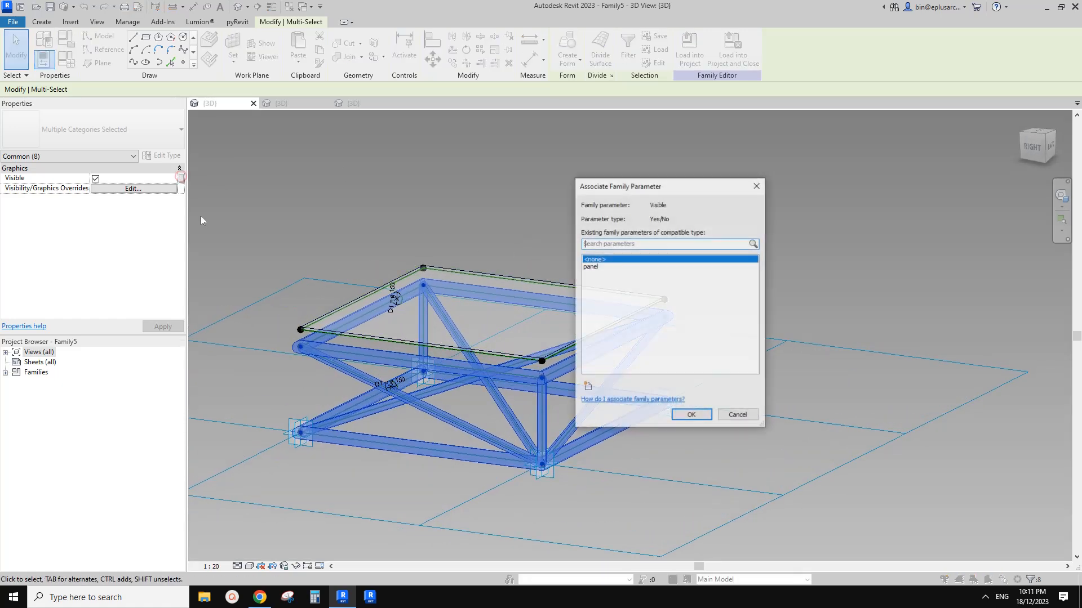
{"action": "left_click", "coordinate": [587, 387]}
{"action": "type", "text": "frame"}
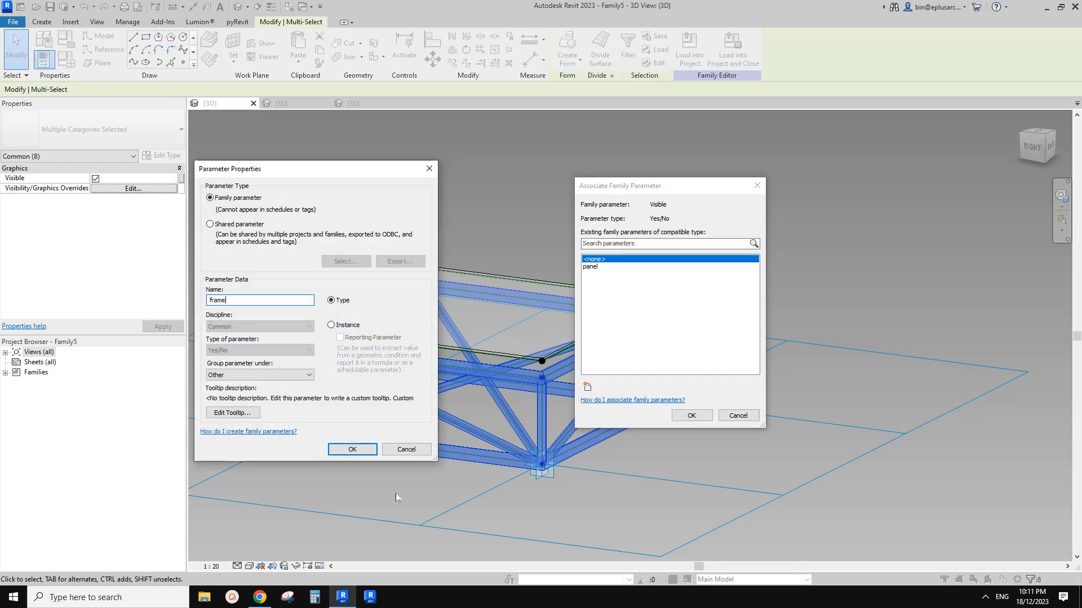
{"action": "left_click", "coordinate": [352, 449]}
{"action": "left_click", "coordinate": [691, 415]}
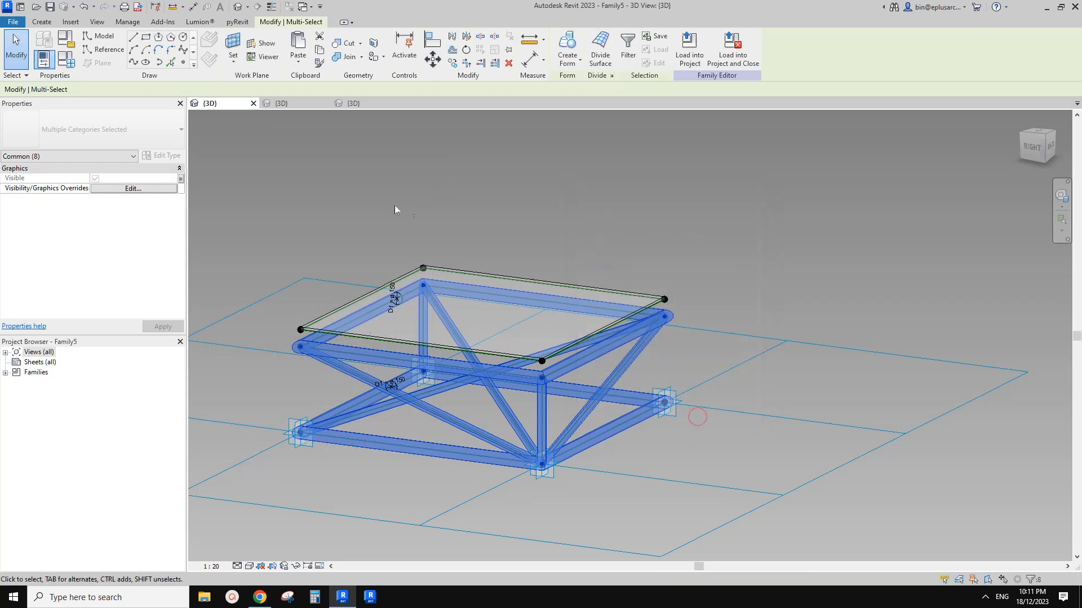
Step: Create a family type named frame only with the panel parameter turned off
{"action": "left_click", "coordinate": [323, 159]}
{"action": "left_click", "coordinate": [66, 58]}
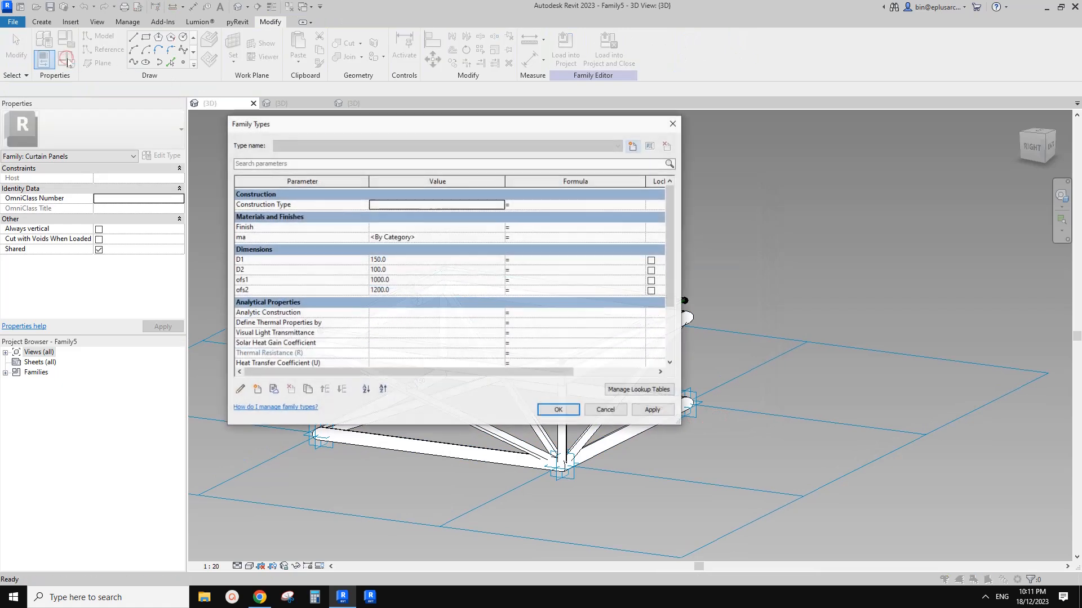
{"action": "left_click_drag", "start_coordinate": [454, 120], "coordinate": [450, 124]}
{"action": "left_click", "coordinate": [630, 152]}
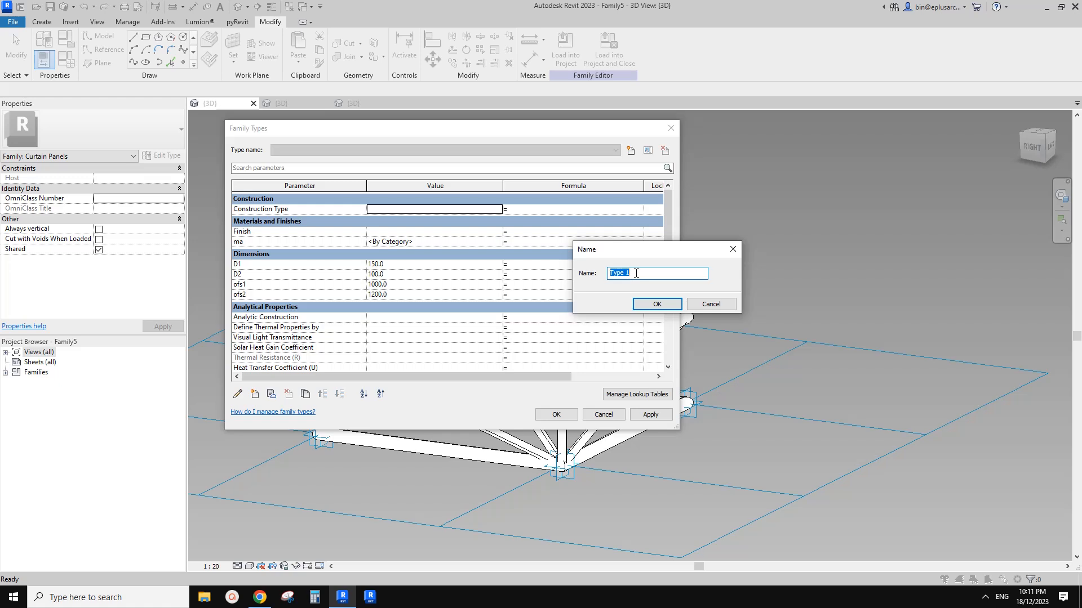
{"action": "type", "text": "fr"}
{"action": "left_click", "coordinate": [648, 306]}
{"action": "scroll", "coordinate": [391, 290], "scroll_direction": "down", "scroll_amount": 3}
{"action": "left_click", "coordinate": [373, 336]}
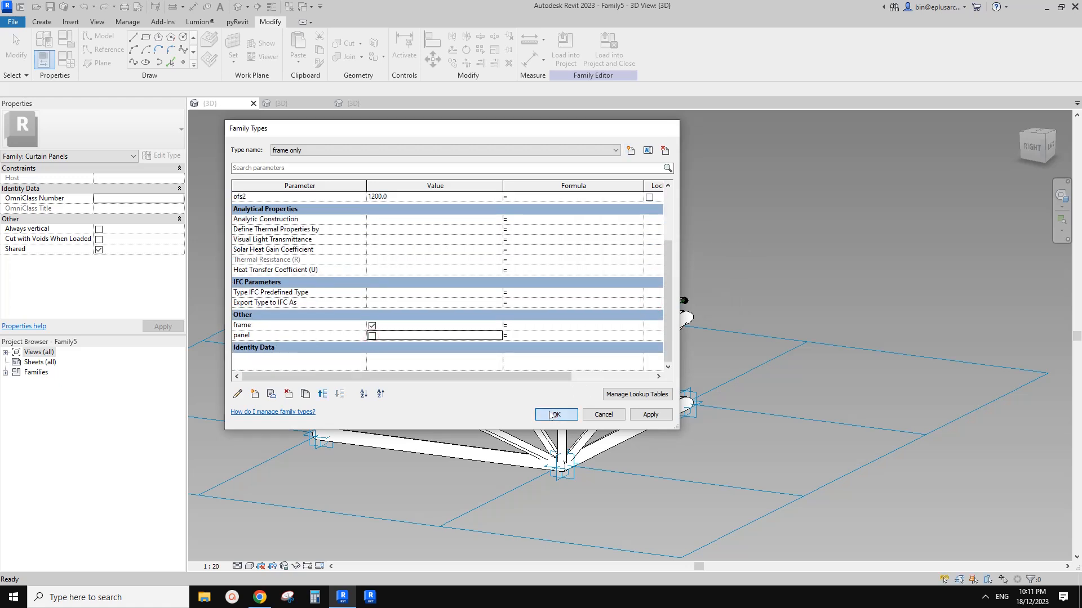
{"action": "left_click", "coordinate": [554, 415]}
Step: Create a family type named panel only with the frame parameter turned off and the panel parameter turned on
{"action": "left_click", "coordinate": [66, 58]}
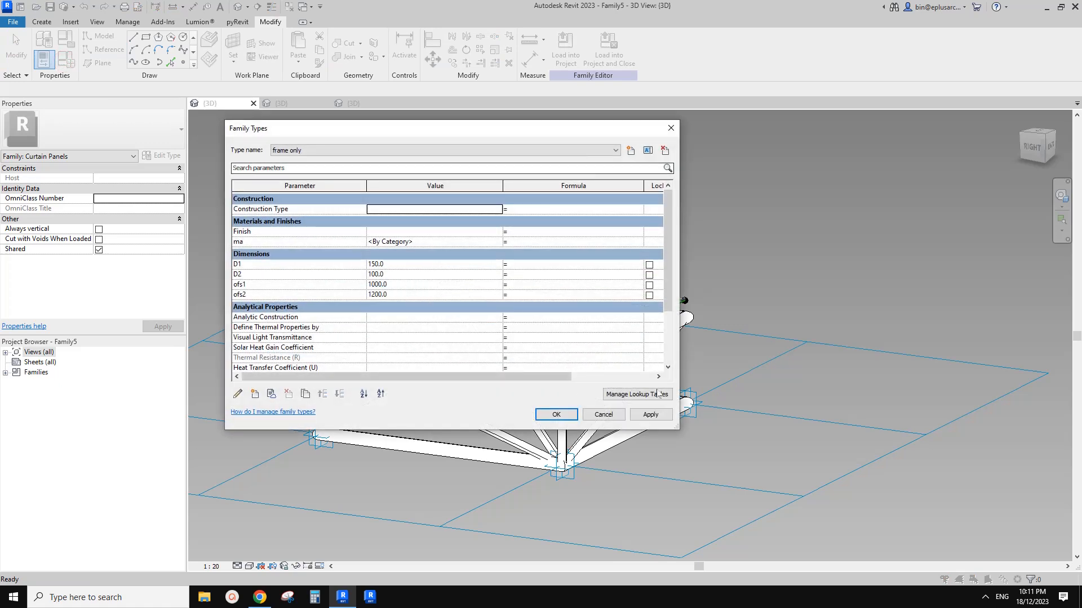
{"action": "left_click", "coordinate": [441, 151]}
{"action": "left_click", "coordinate": [441, 150]}
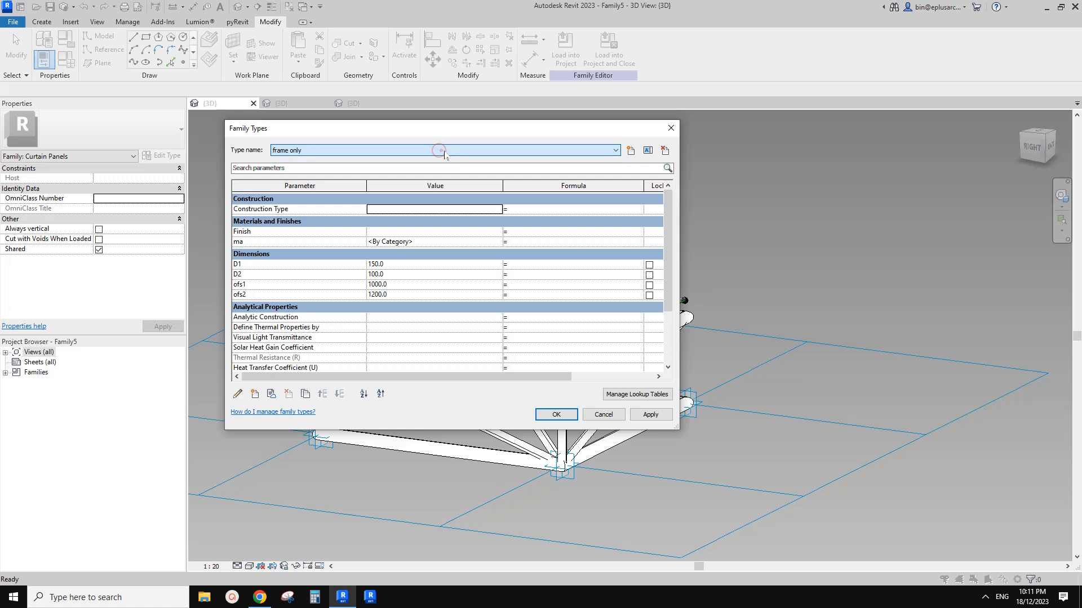
{"action": "left_click", "coordinate": [630, 151]}
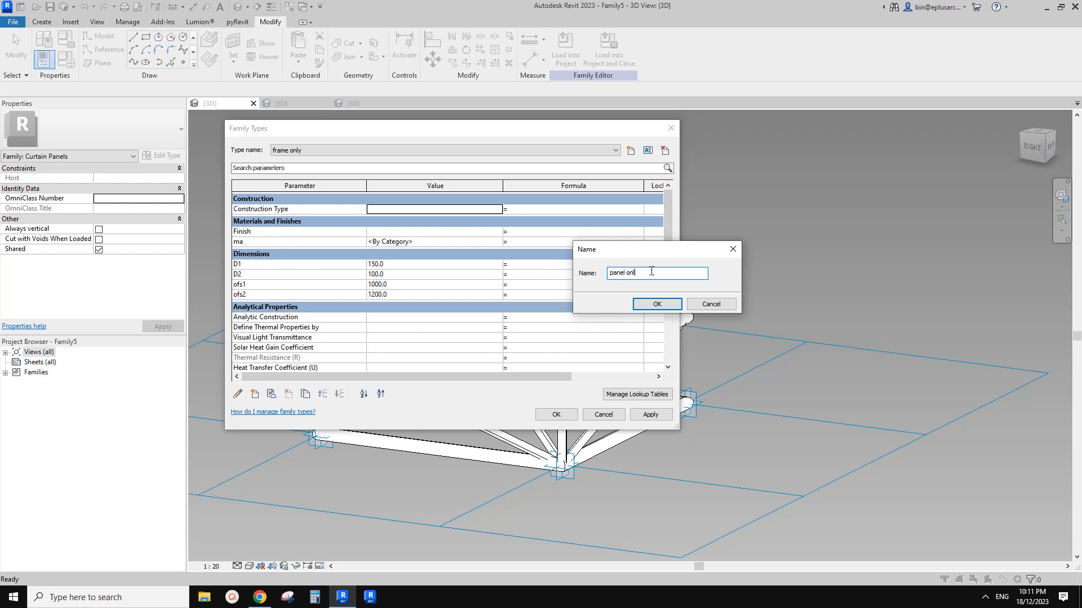
{"action": "left_click", "coordinate": [656, 305]}
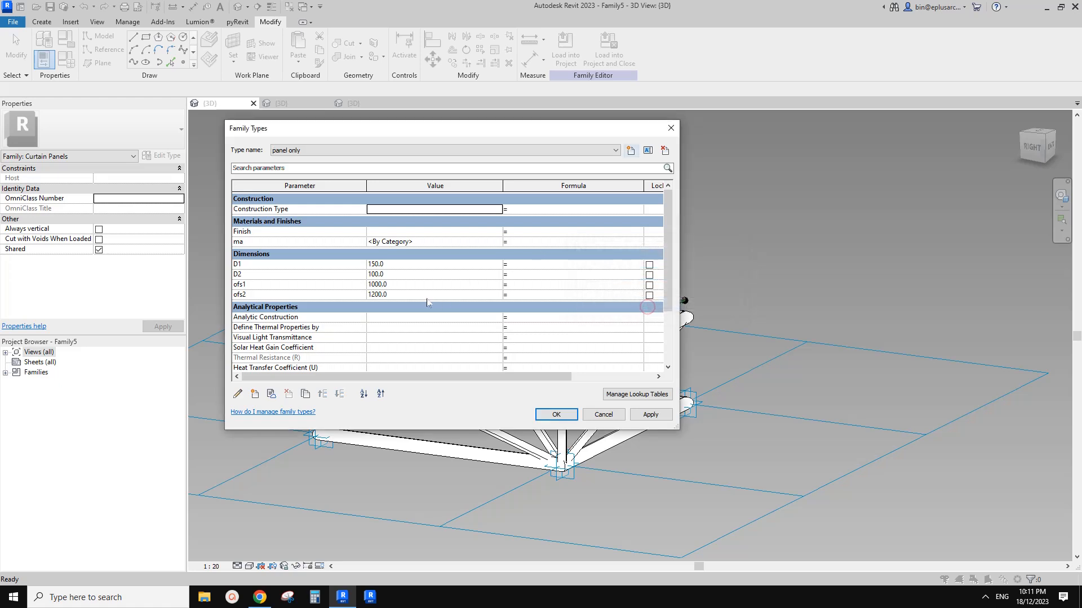
{"action": "scroll", "coordinate": [395, 326], "scroll_direction": "down", "scroll_amount": 3}
{"action": "left_click", "coordinate": [372, 325]}
{"action": "left_click", "coordinate": [372, 335]}
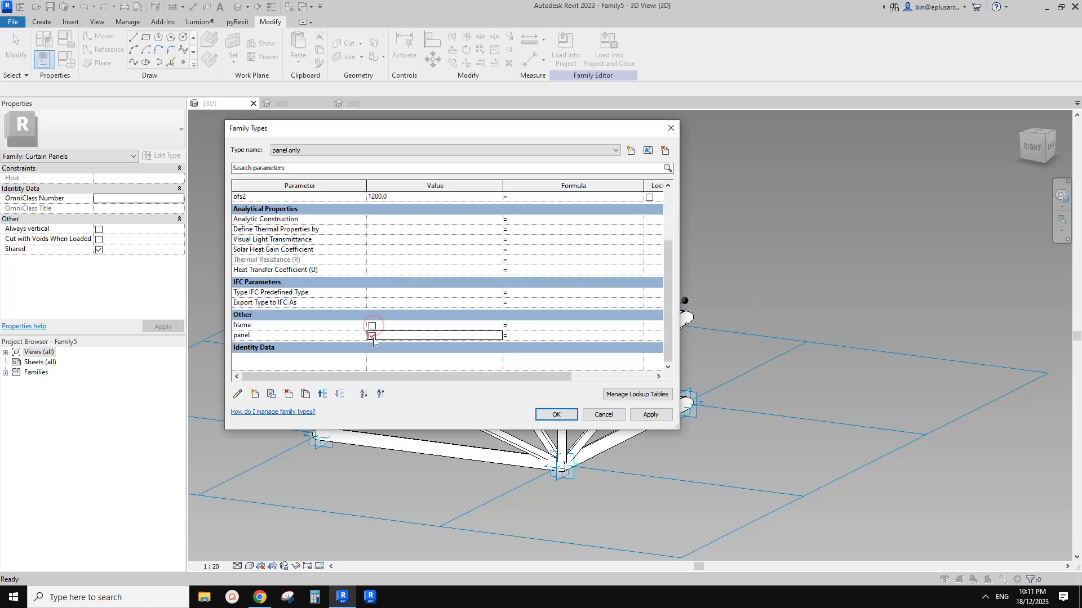
{"action": "left_click", "coordinate": [650, 414]}
{"action": "left_click", "coordinate": [434, 151]}
{"action": "left_click", "coordinate": [297, 168]}
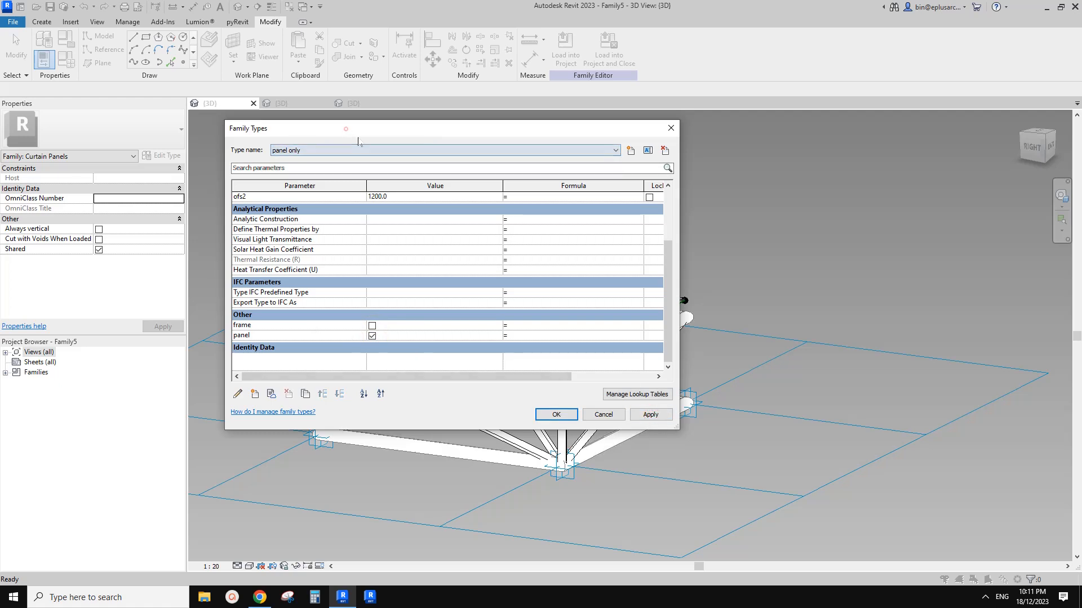
{"action": "left_click", "coordinate": [555, 415]}
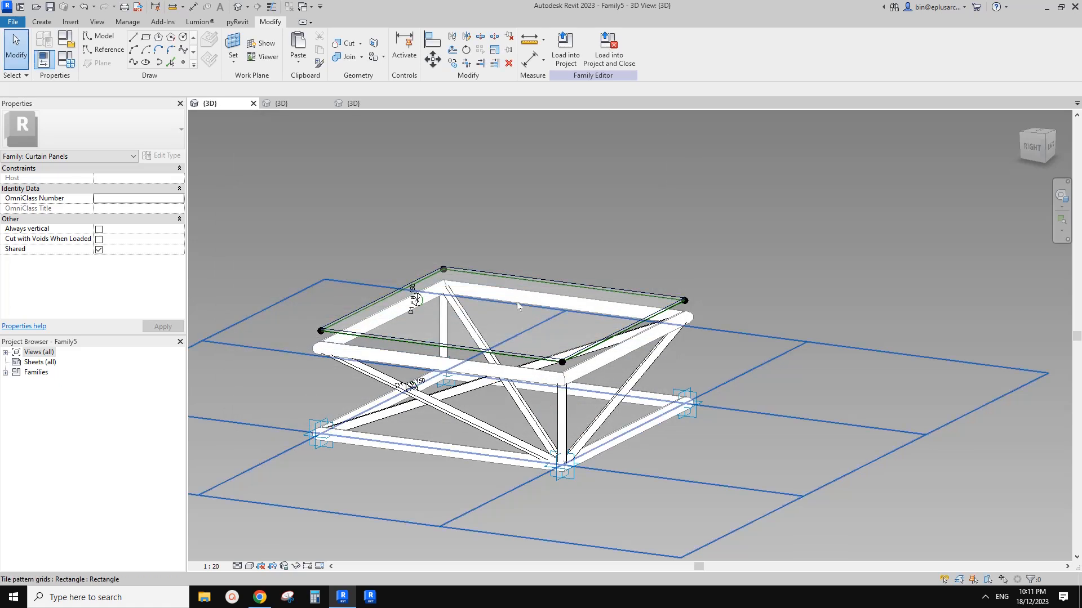
Step: Load the panel family into Family7, overwriting the existing version and its parameter values
{"action": "left_click", "coordinate": [565, 47]}
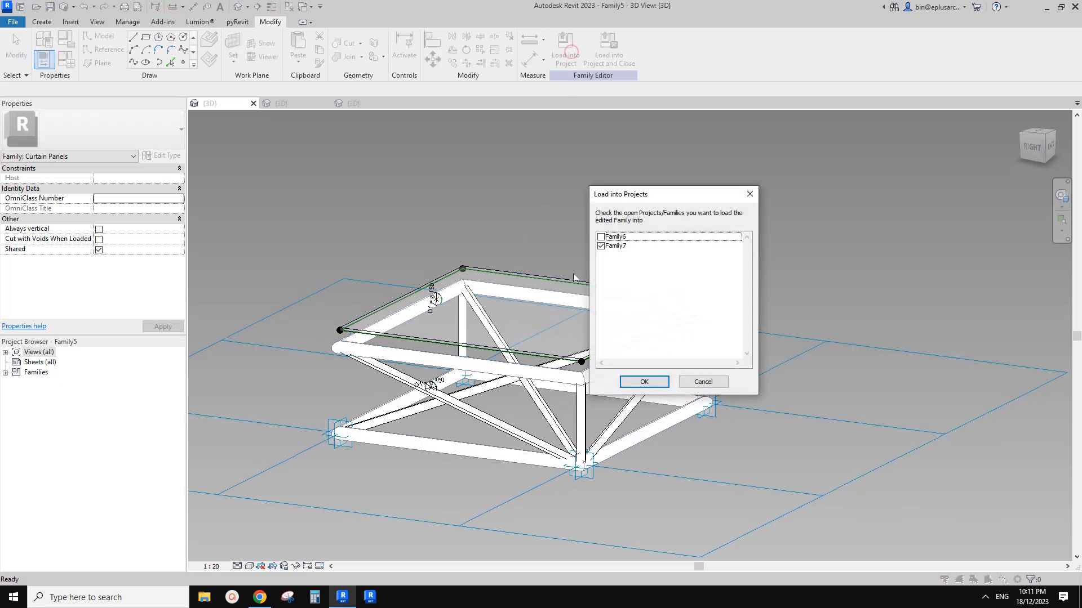
{"action": "left_click", "coordinate": [644, 383]}
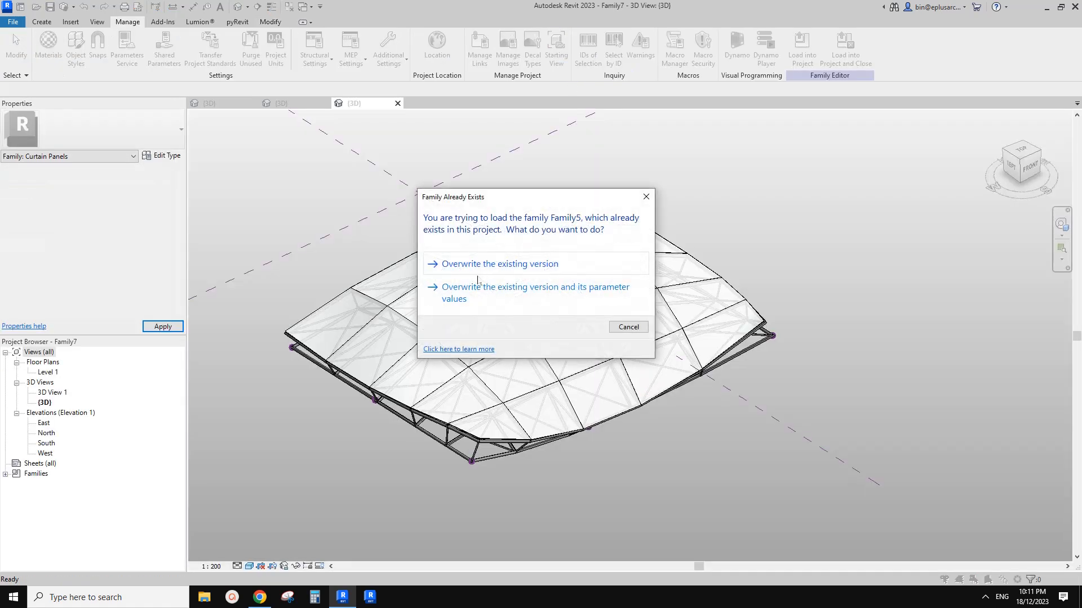
{"action": "left_click", "coordinate": [563, 286]}
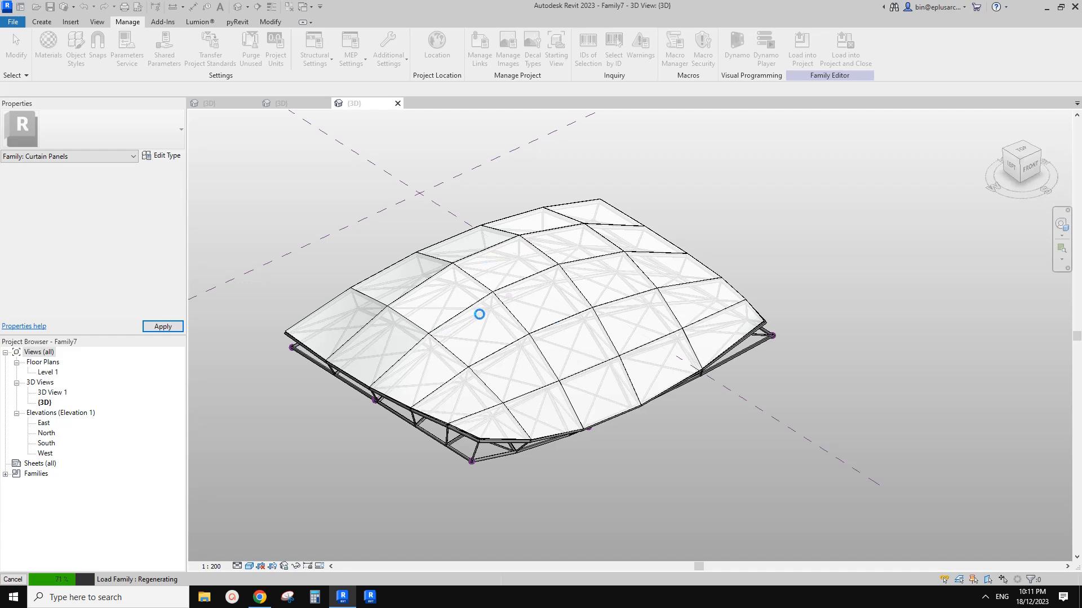
Step: Change the divided surface's type to Family5 (frame only) and look over the structure
{"action": "middle_click_drag", "start_coordinate": [608, 350], "coordinate": [583, 292], "text": "shift"}
{"action": "left_click", "coordinate": [518, 333]}
{"action": "middle_click_drag", "start_coordinate": [519, 333], "coordinate": [591, 352], "text": "shift"}
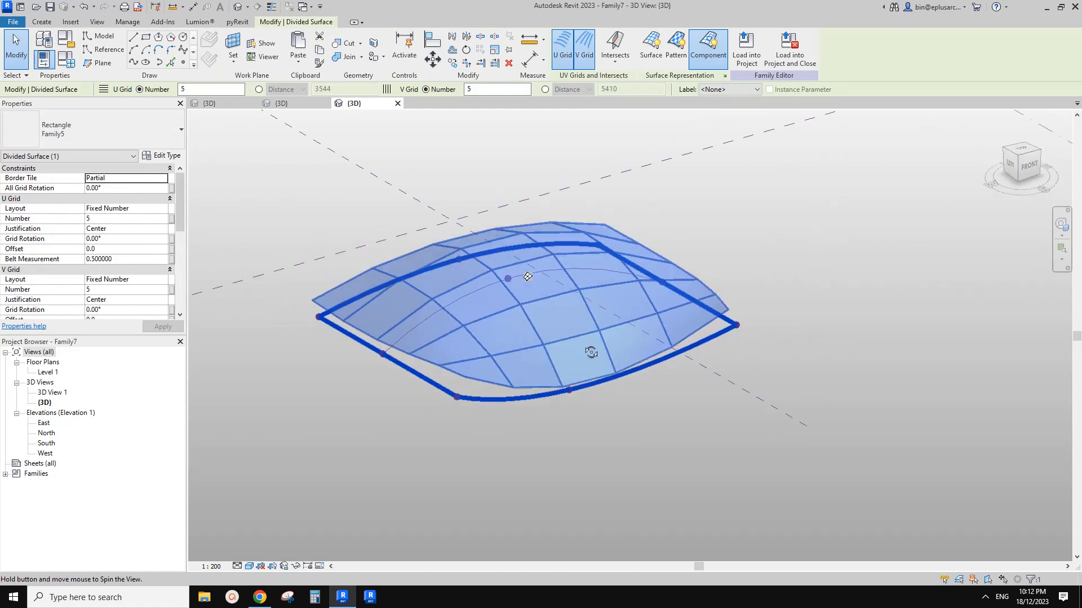
{"action": "left_click", "coordinate": [113, 131]}
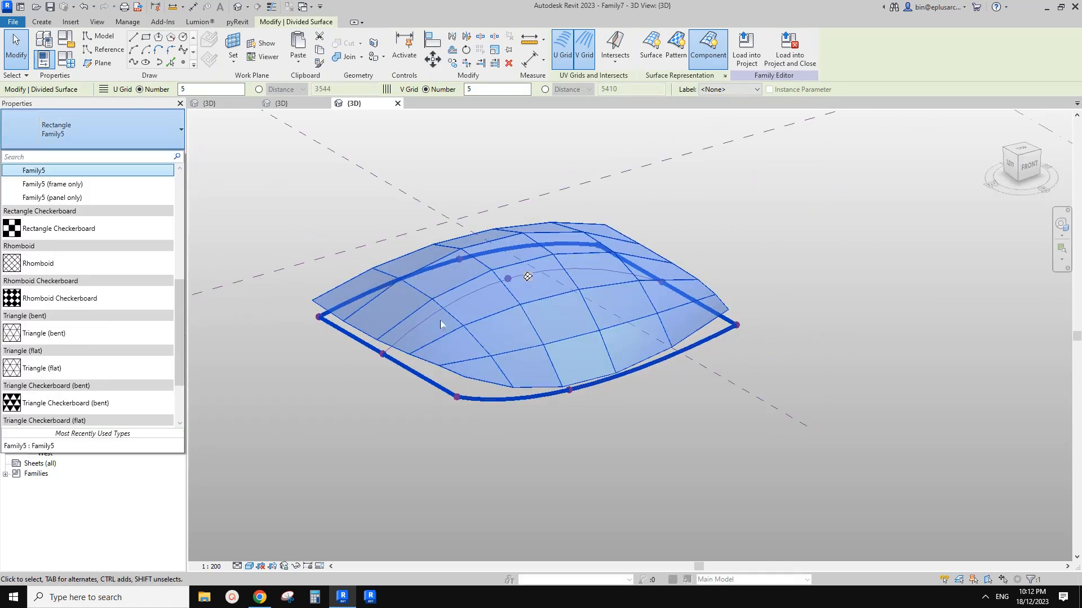
{"action": "left_click", "coordinate": [58, 185]}
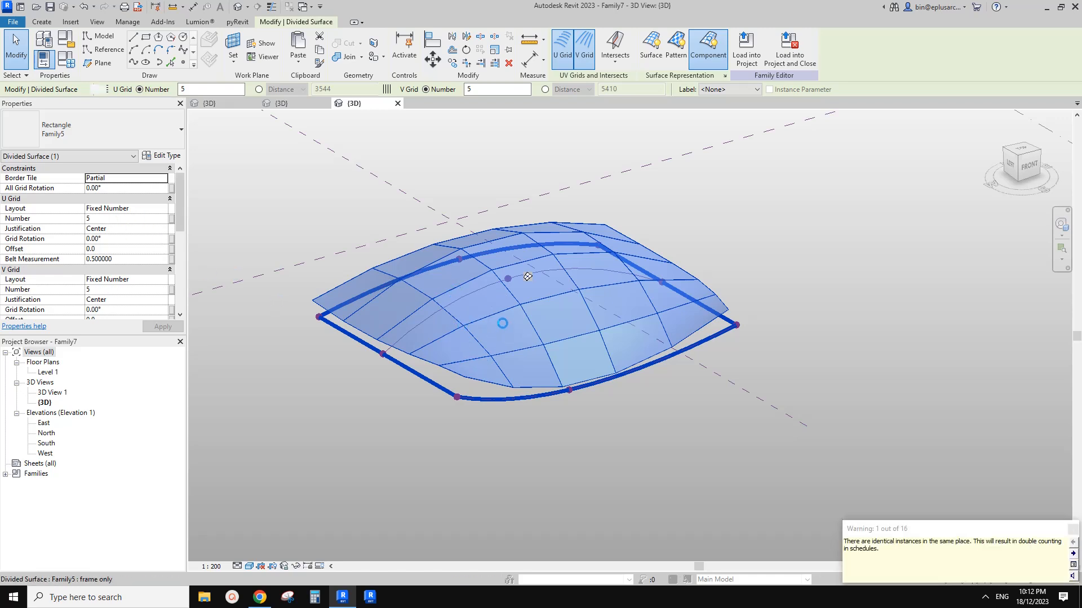
{"action": "left_click", "coordinate": [802, 253]}
{"action": "middle_click_drag", "start_coordinate": [802, 253], "coordinate": [778, 265], "text": "shift"}
{"action": "scroll", "coordinate": [436, 372], "scroll_direction": "up", "scroll_amount": 4}
{"action": "scroll", "coordinate": [423, 422], "scroll_direction": "down", "scroll_amount": 4}
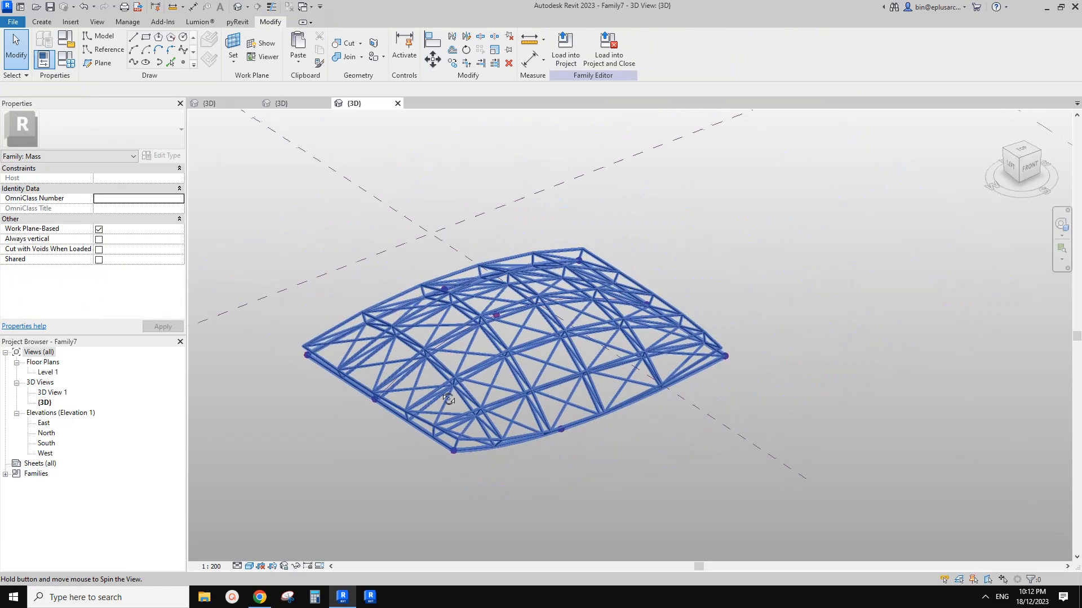
Step: Select the divided surface and review its surface representation settings
{"action": "left_click", "coordinate": [422, 387]}
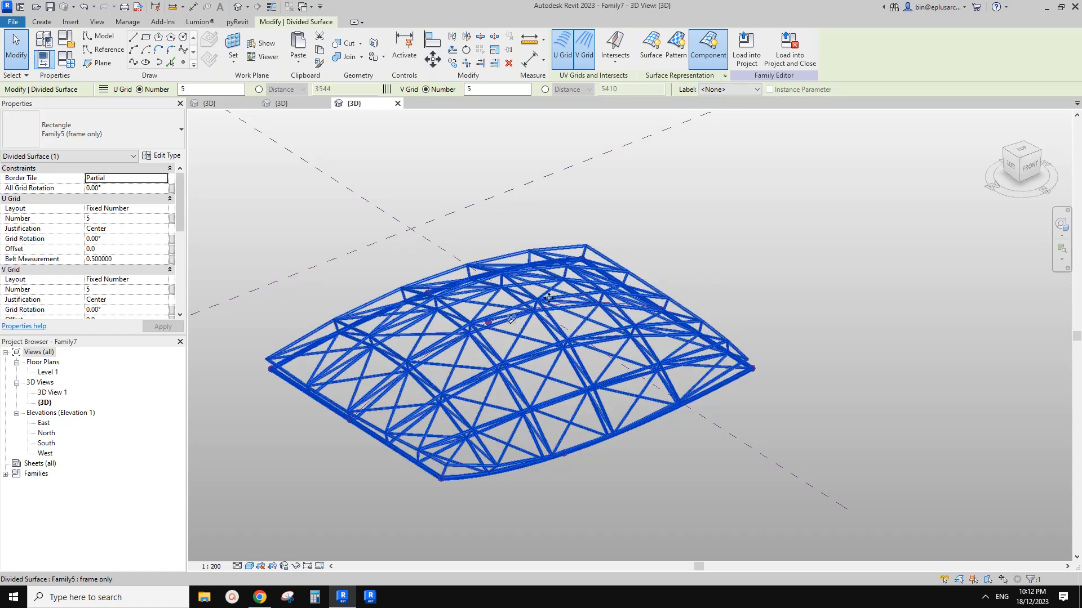
{"action": "scroll", "coordinate": [636, 281], "scroll_direction": "up", "scroll_amount": 1}
{"action": "scroll", "coordinate": [603, 307], "scroll_direction": "down", "scroll_amount": 2}
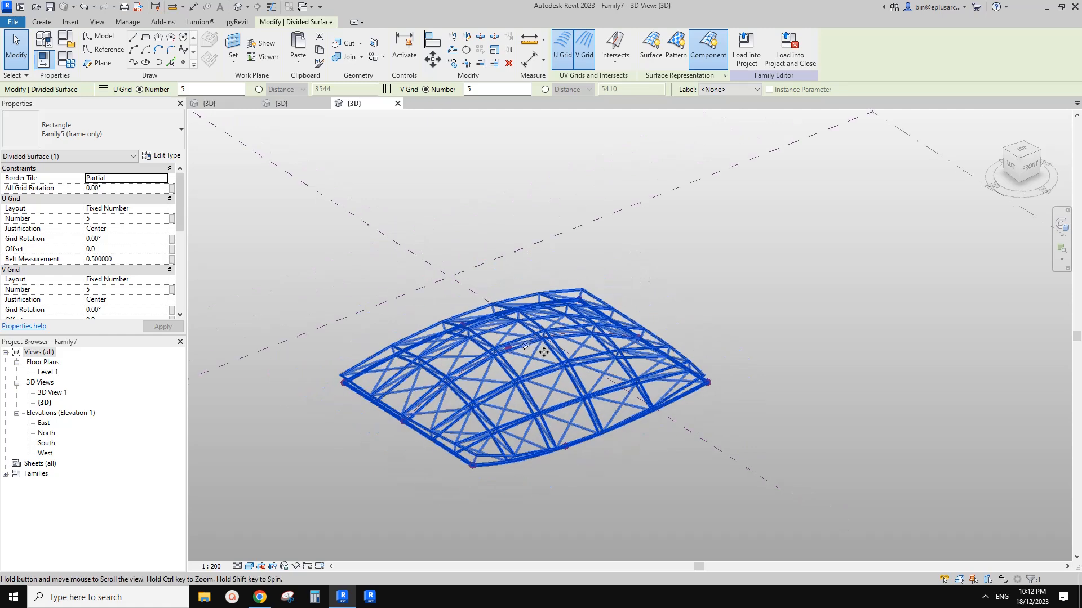
{"action": "left_click", "coordinate": [725, 75]}
{"action": "left_click", "coordinate": [714, 237]}
{"action": "left_click", "coordinate": [688, 236]}
{"action": "key", "text": "Escape"}
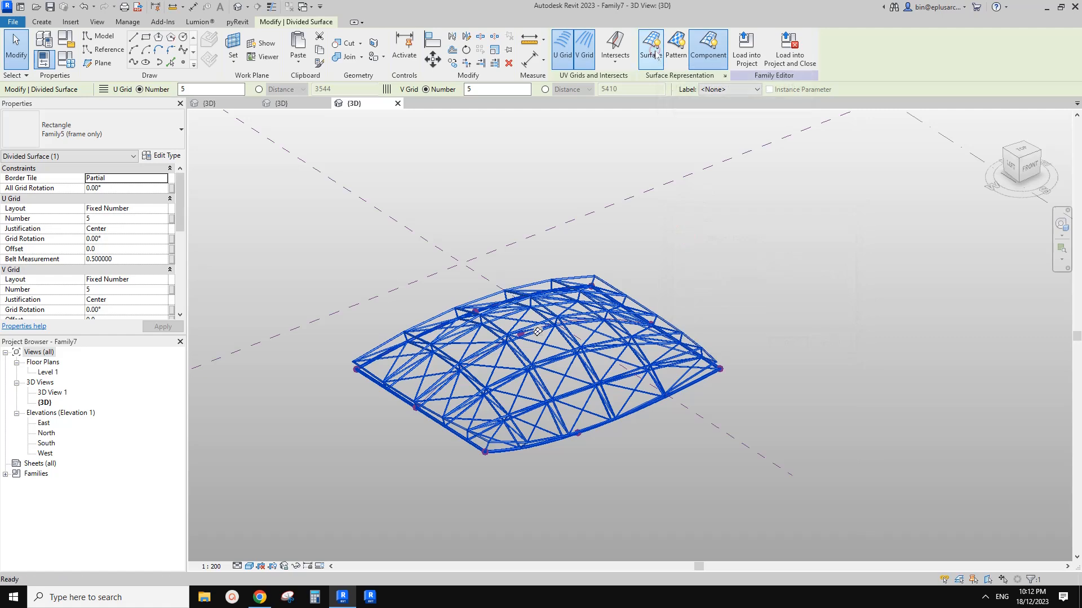
{"action": "left_click", "coordinate": [684, 57]}
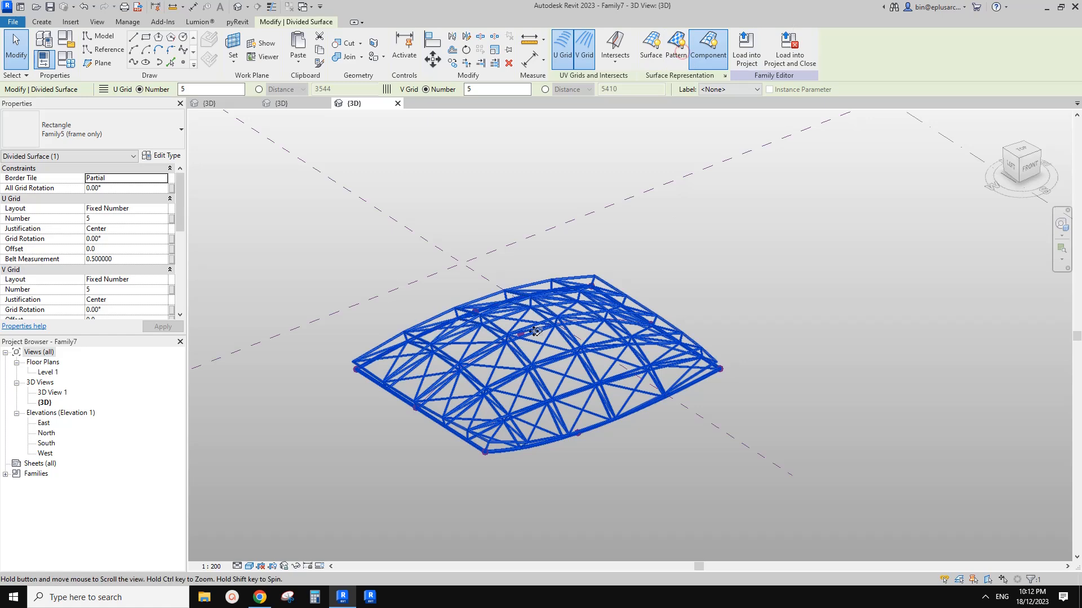
{"action": "key", "text": "Escape"}
{"action": "middle_click_drag", "start_coordinate": [500, 406], "coordinate": [520, 356]}
{"action": "scroll", "coordinate": [520, 356], "scroll_direction": "up", "scroll_amount": 1}
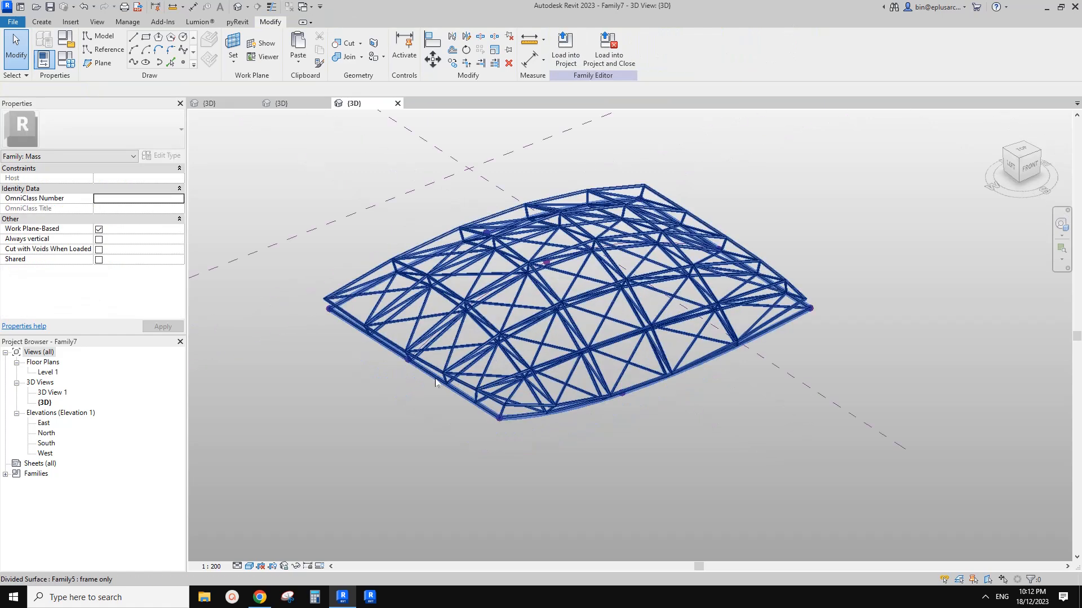
{"action": "key", "text": "Tab"}
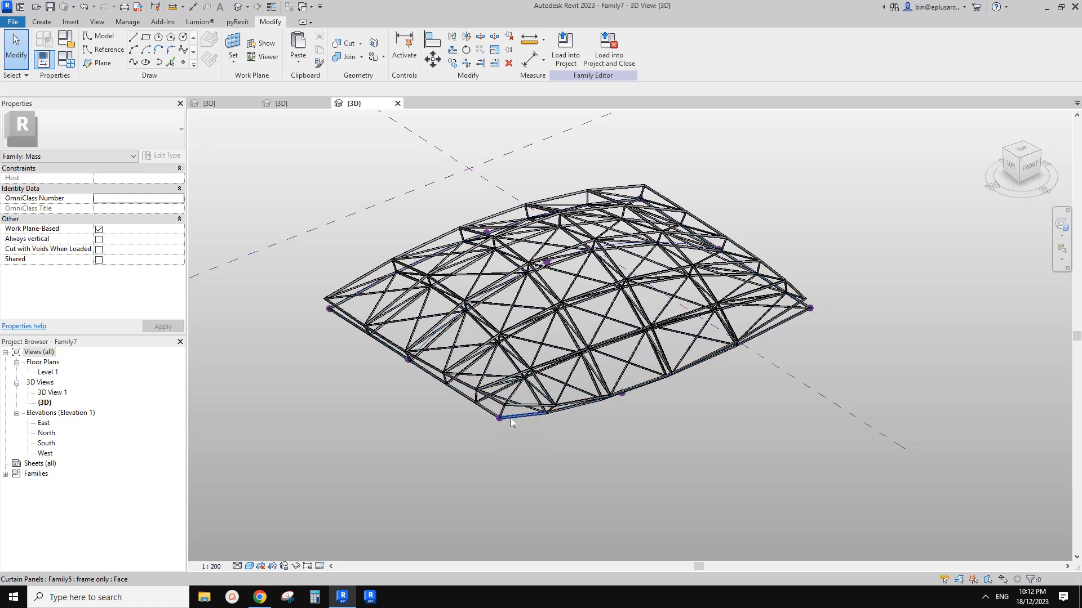
{"action": "scroll", "coordinate": [539, 270], "scroll_direction": "up", "scroll_amount": 3}
{"action": "scroll", "coordinate": [538, 281], "scroll_direction": "down", "scroll_amount": 6}
{"action": "middle_click_drag", "start_coordinate": [538, 281], "coordinate": [701, 280], "text": "shift"}
{"action": "scroll", "coordinate": [522, 377], "scroll_direction": "up", "scroll_amount": 5}
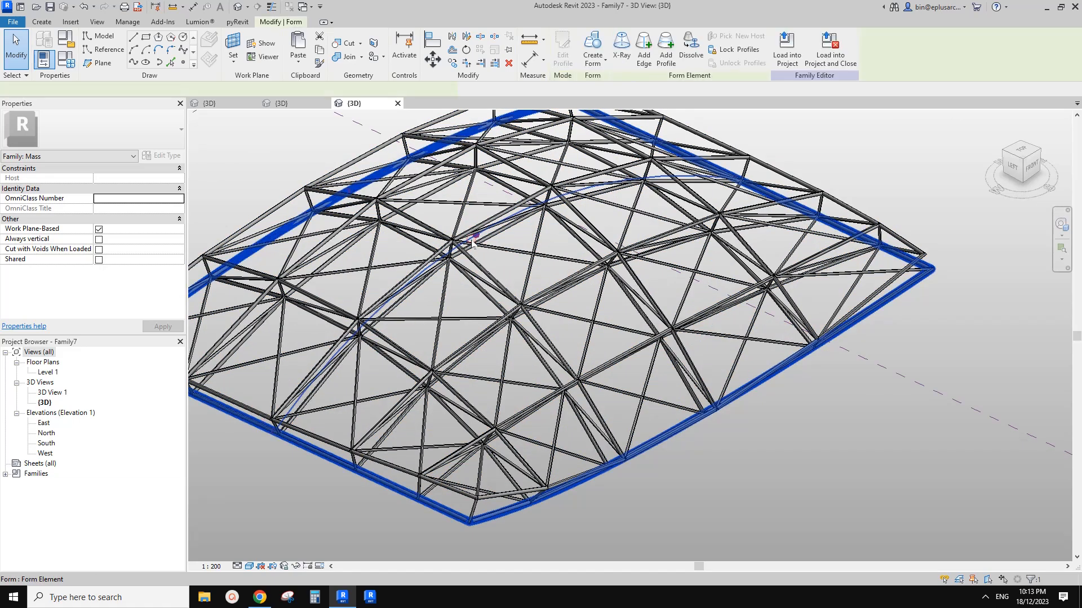
{"action": "key", "text": "Tab"}
{"action": "key", "text": "Tab"}
{"action": "key", "text": "Tab"}
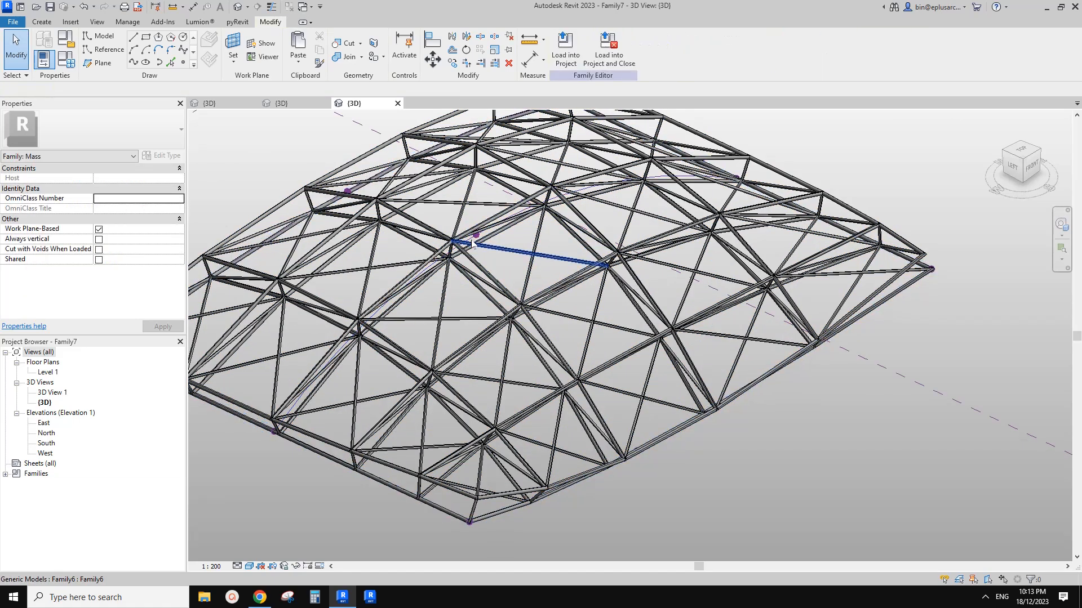
{"action": "key", "text": "Tab"}
{"action": "key", "text": "Tab"}
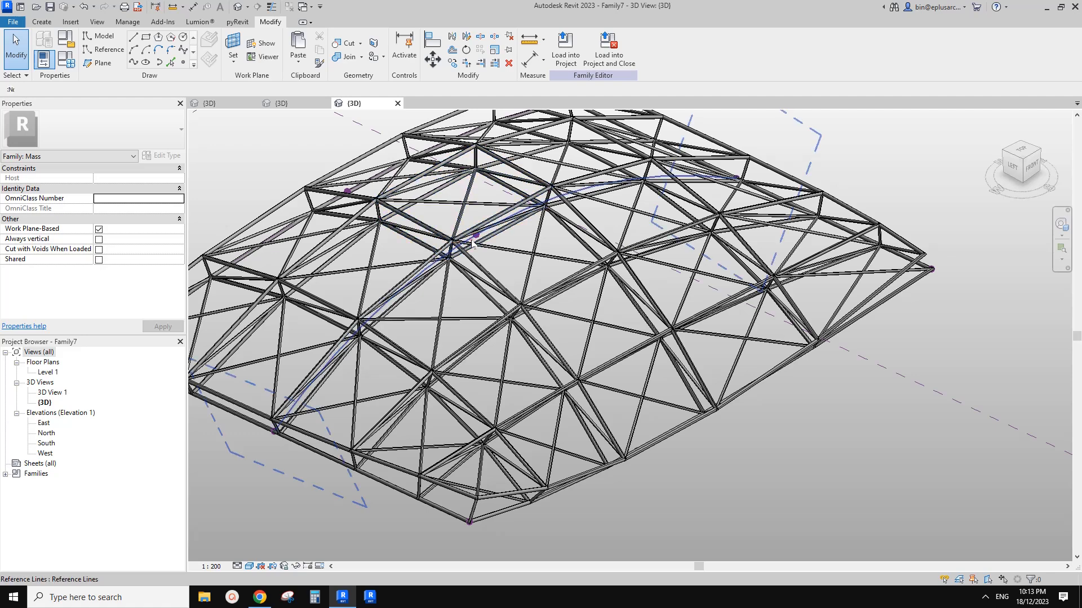
{"action": "left_click", "coordinate": [472, 244]}
{"action": "scroll", "coordinate": [615, 365], "scroll_direction": "down", "scroll_amount": 3}
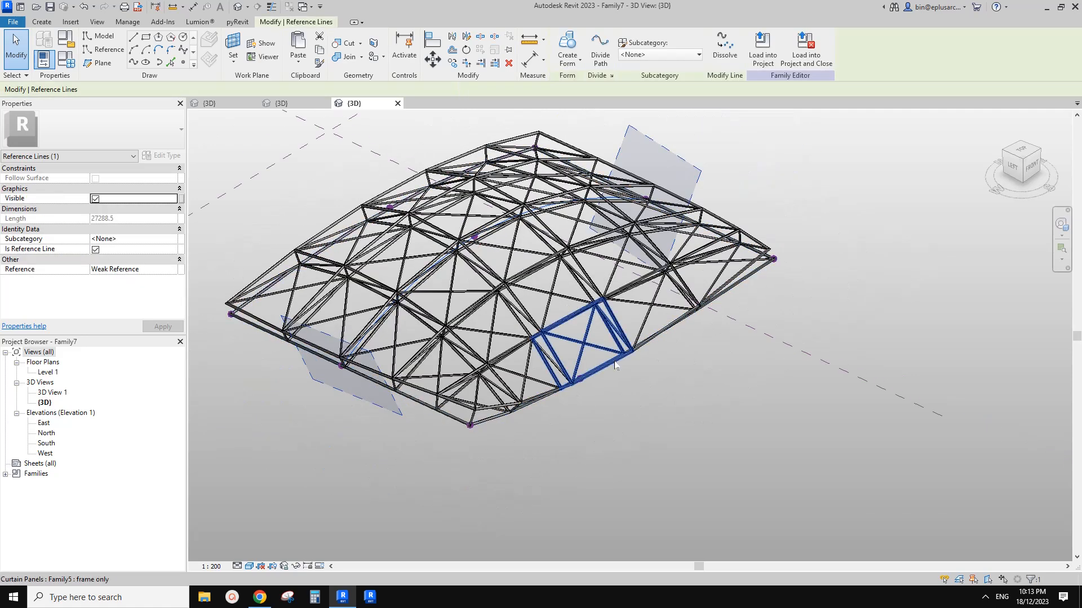
{"action": "key", "text": "Tab"}
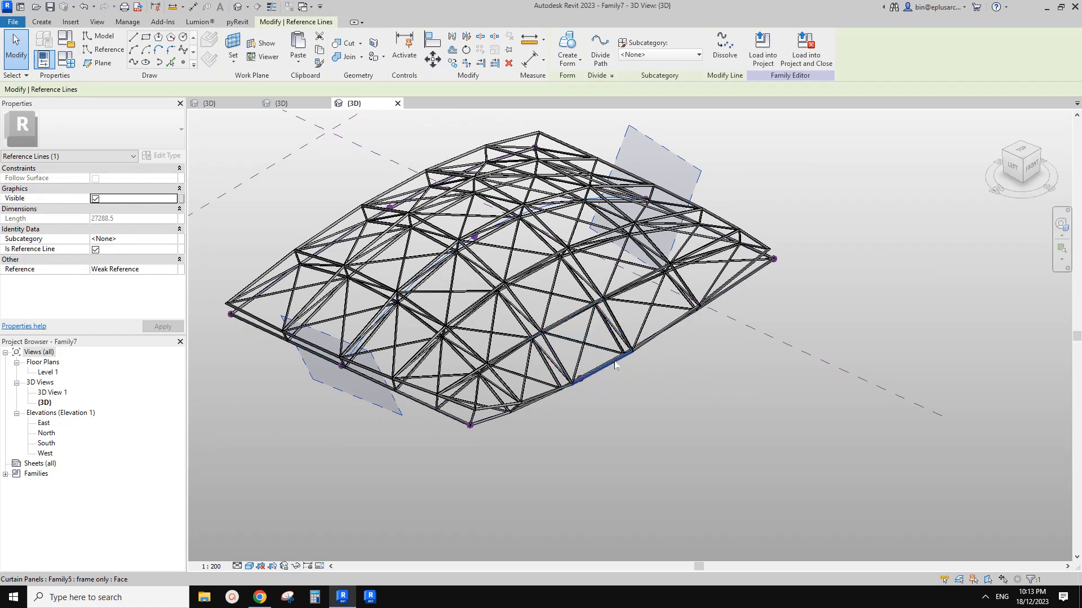
{"action": "key", "text": "Tab"}
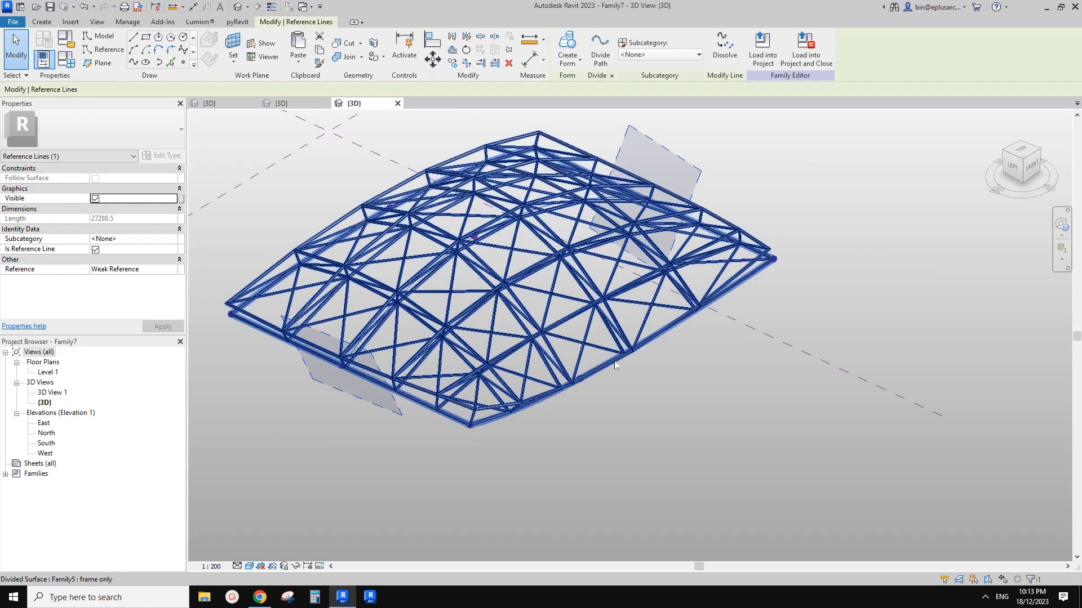
{"action": "key", "text": "Tab"}
{"action": "key", "text": "Tab"}
{"action": "key", "text": "Escape"}
{"action": "scroll", "coordinate": [542, 333], "scroll_direction": "up", "scroll_amount": 8}
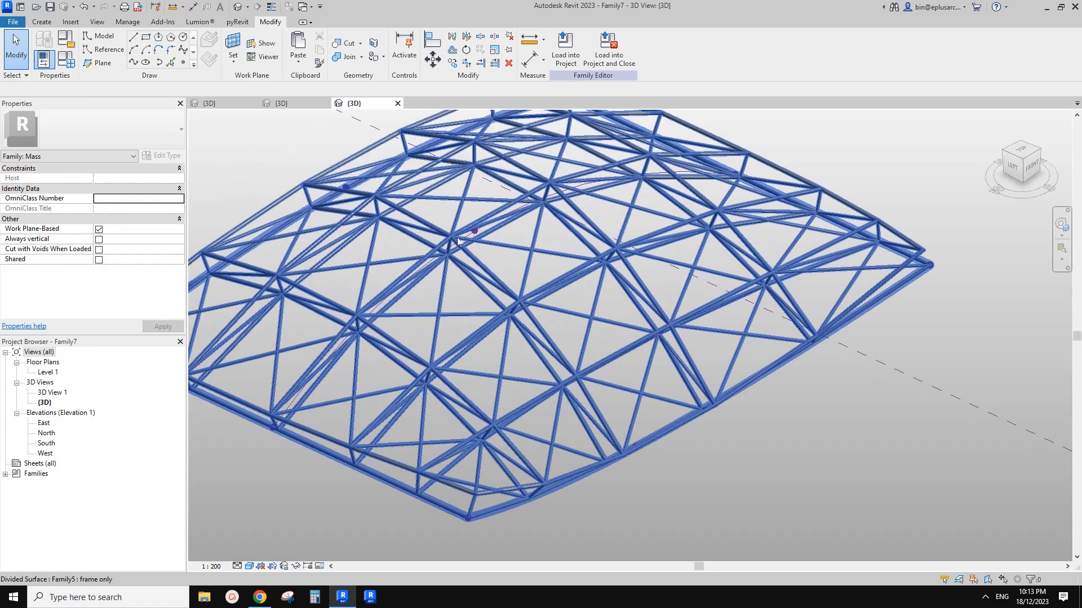
Step: Select the arched middle reference line of the roof mass and temporarily isolate the reference lines category
{"action": "left_click", "coordinate": [478, 239]}
{"action": "scroll", "coordinate": [482, 248], "scroll_direction": "down", "scroll_amount": 8}
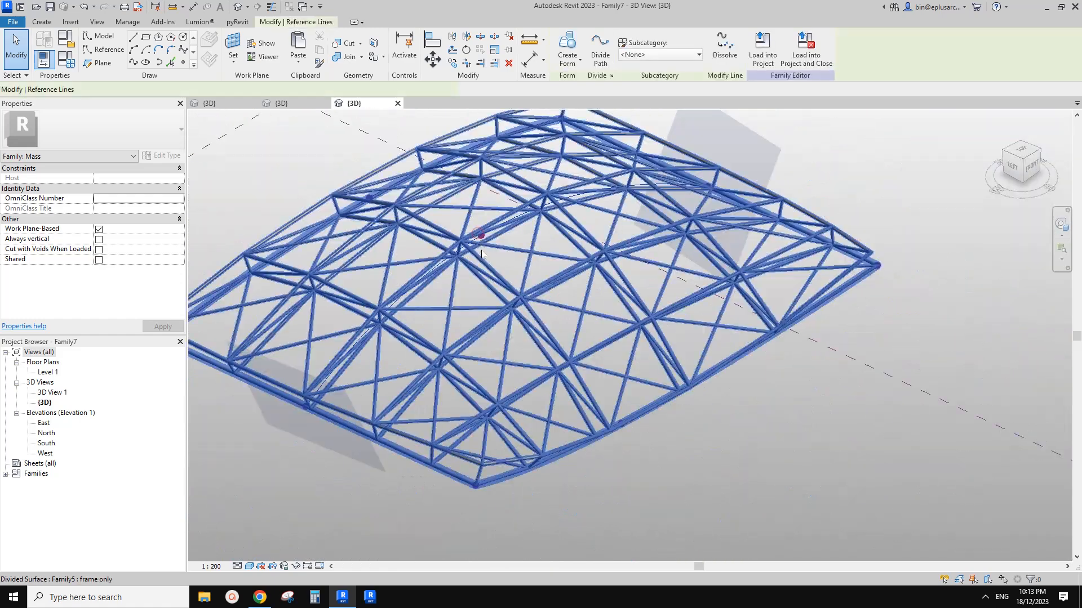
{"action": "key", "text": "c"}
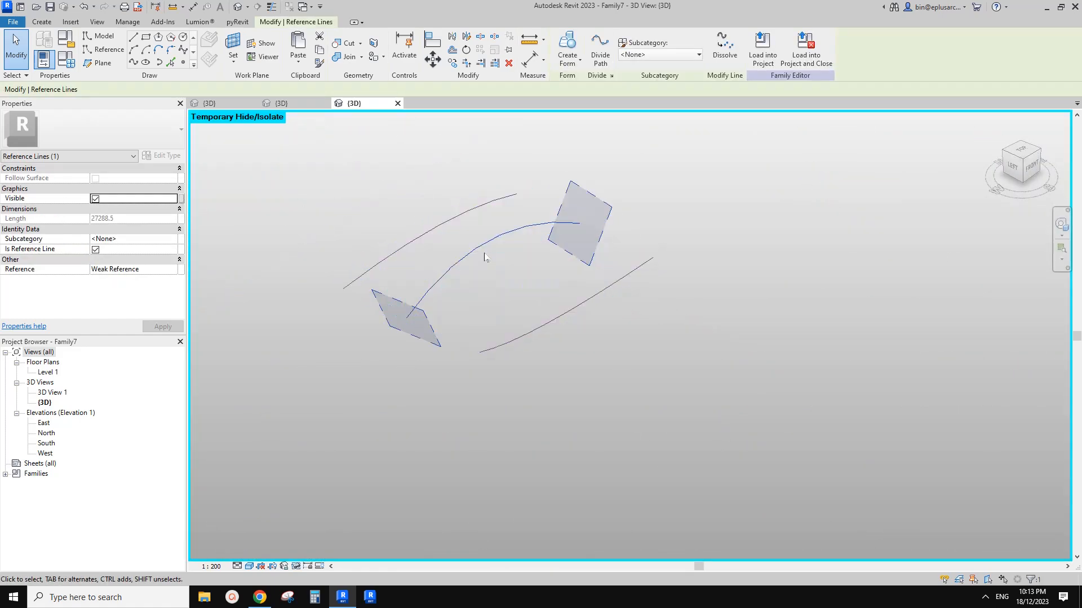
Step: Create a form from the three isolated curved reference lines and reset the temporary isolation
{"action": "middle_click_drag", "start_coordinate": [473, 246], "coordinate": [478, 254]}
{"action": "left_click_drag", "start_coordinate": [606, 335], "coordinate": [434, 213]}
{"action": "left_click", "coordinate": [571, 40]}
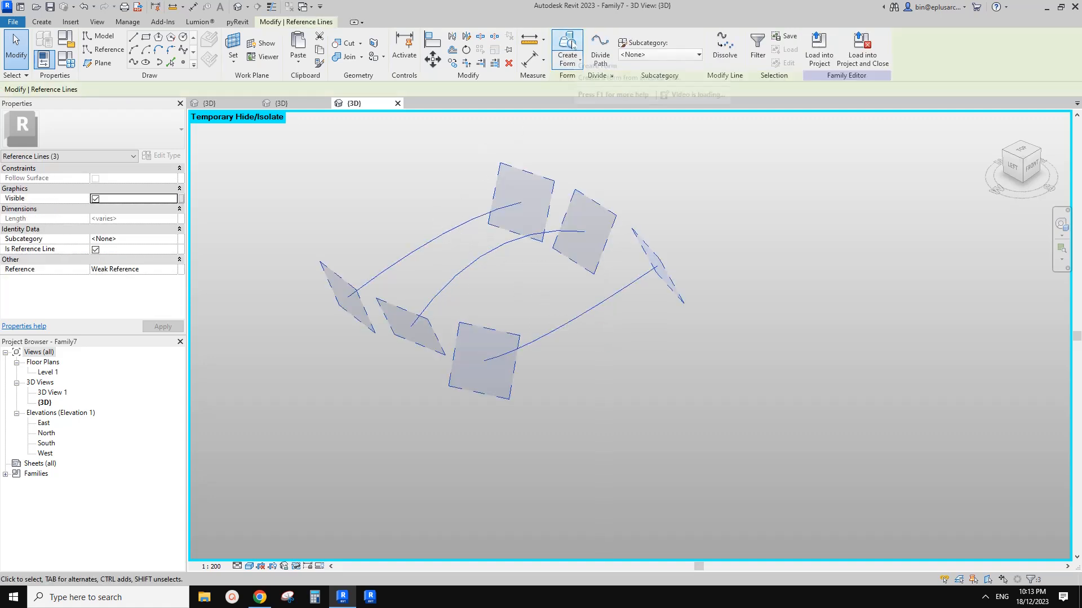
{"action": "key", "text": "h"}
{"action": "key", "text": "r"}
Step: Select the new curved form beneath the frame structure and divide its surface
{"action": "scroll", "coordinate": [366, 303], "scroll_direction": "up", "scroll_amount": 3}
{"action": "left_click", "coordinate": [371, 300]}
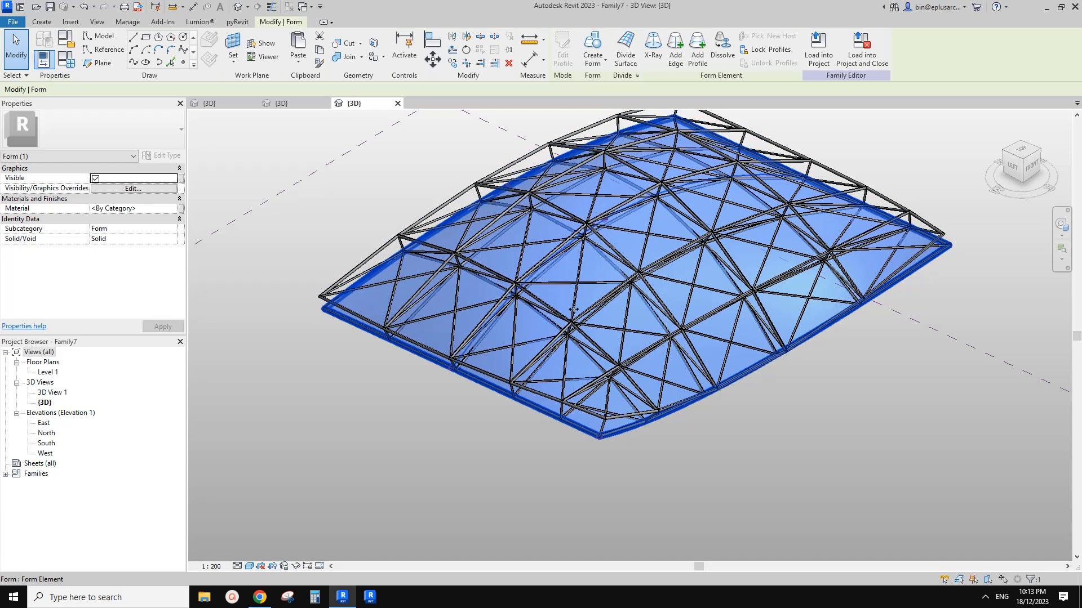
{"action": "left_click", "coordinate": [616, 294]}
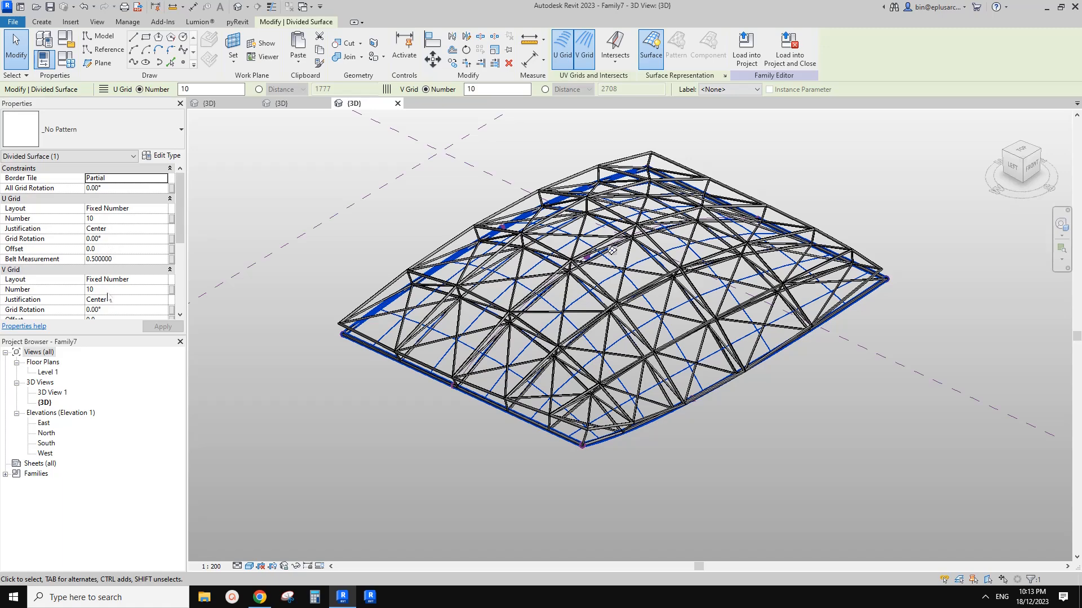
Step: Apply the Family5 (panel only) type of the Rectangle pattern to the new divided surface and clear the selection
{"action": "middle_click_drag", "start_coordinate": [298, 321], "coordinate": [468, 344], "text": "shift"}
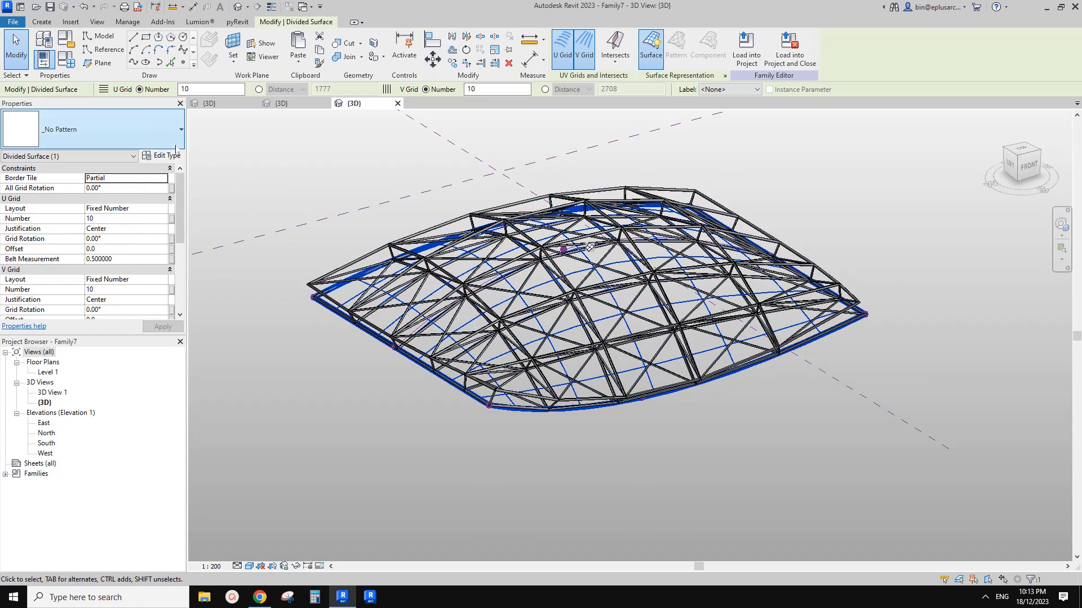
{"action": "left_click", "coordinate": [136, 130]}
{"action": "scroll", "coordinate": [122, 281], "scroll_direction": "down", "scroll_amount": 5}
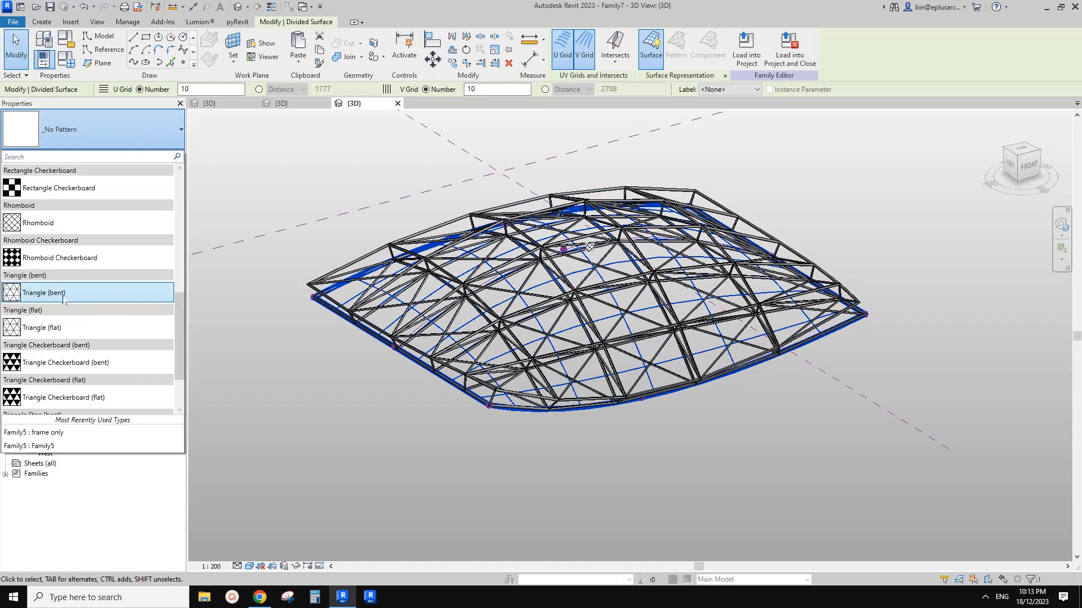
{"action": "scroll", "coordinate": [63, 299], "scroll_direction": "up", "scroll_amount": 3}
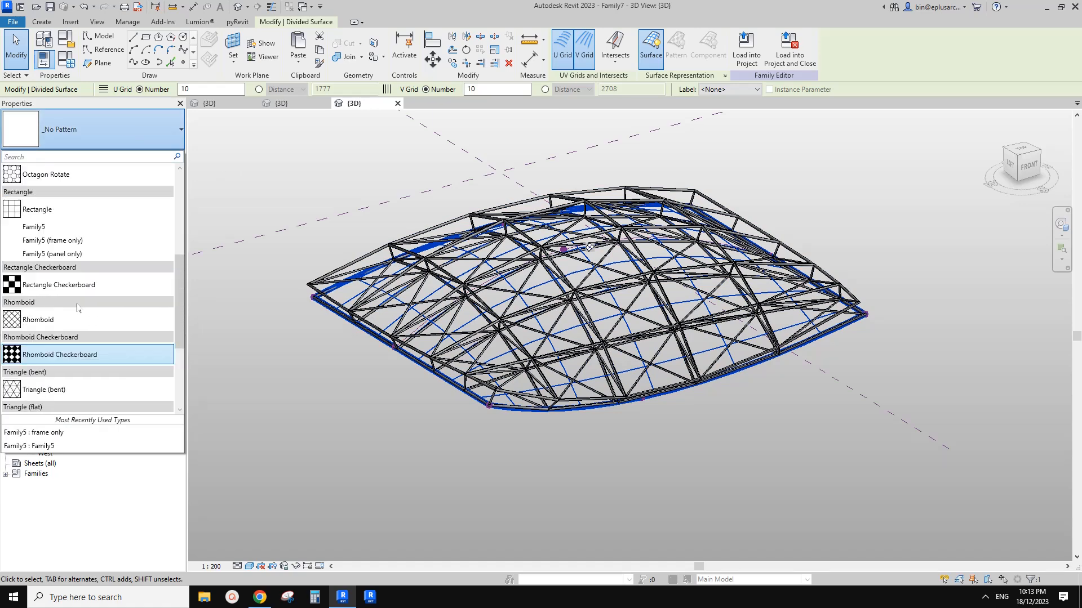
{"action": "left_click", "coordinate": [64, 254]}
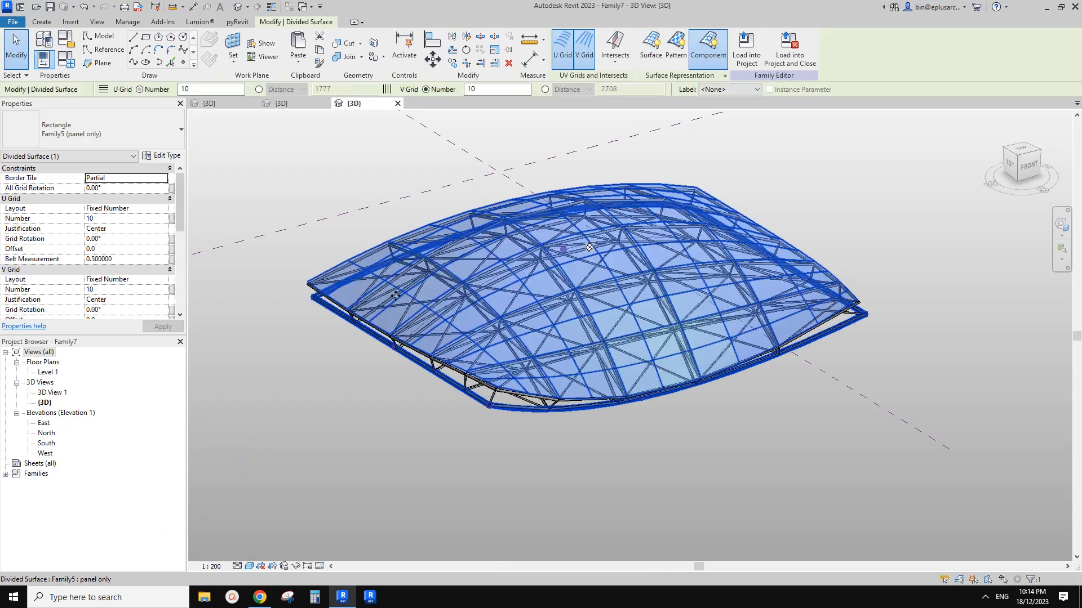
{"action": "left_click", "coordinate": [451, 165]}
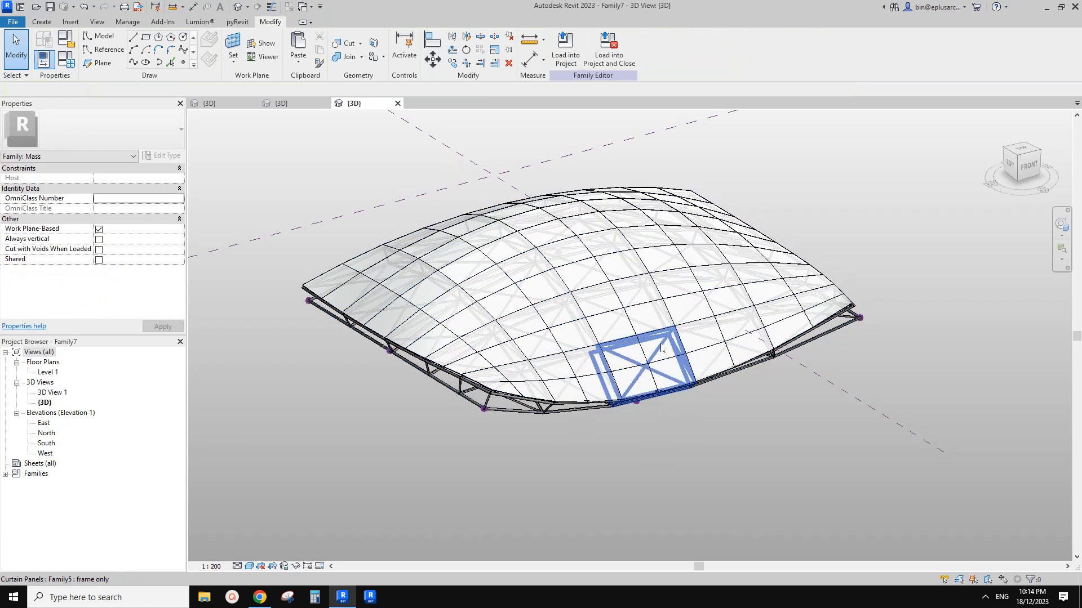
Step: Examine from several angles how the panel-only surface sits over the frame-only structure, including its edges and corners
{"action": "middle_click_drag", "start_coordinate": [764, 434], "coordinate": [695, 504], "text": "shift"}
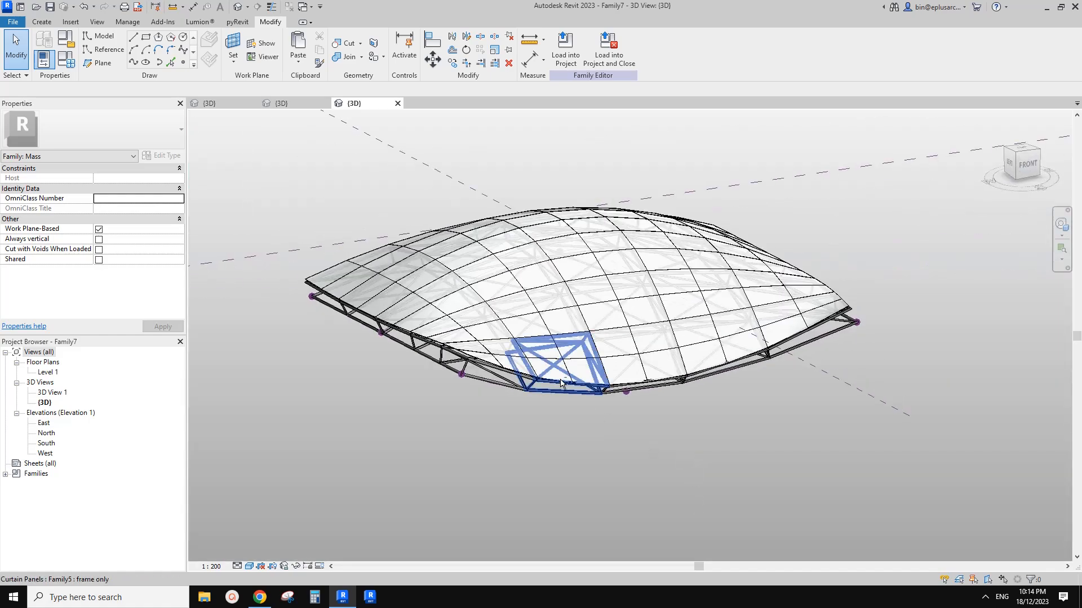
{"action": "middle_click_drag", "start_coordinate": [562, 382], "coordinate": [659, 406], "text": "shift"}
{"action": "middle_click_drag", "start_coordinate": [377, 276], "coordinate": [417, 298], "text": "shift"}
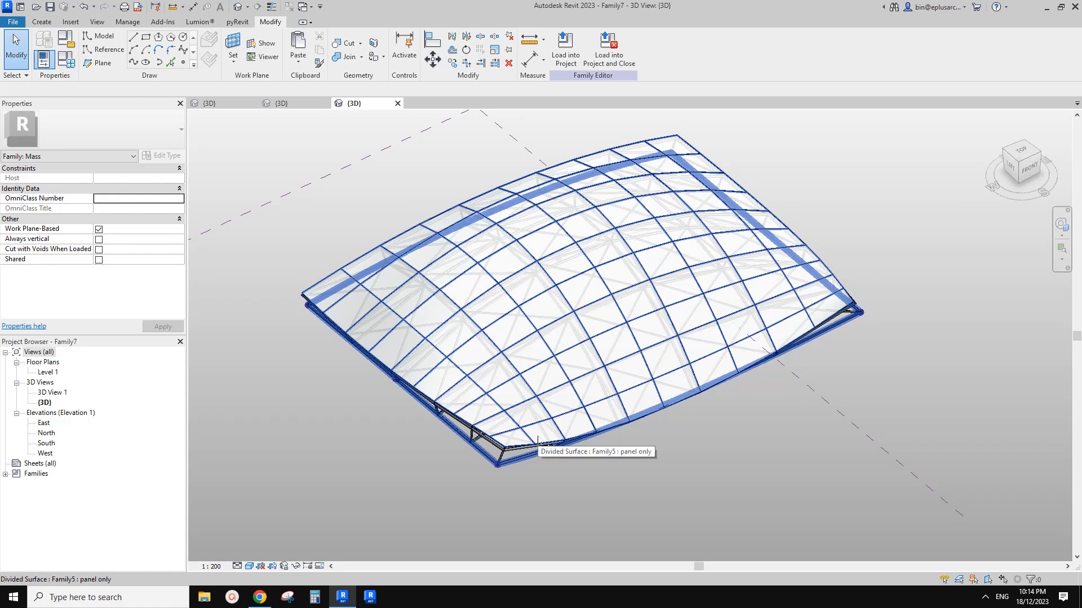
{"action": "middle_click_drag", "start_coordinate": [538, 439], "coordinate": [626, 382], "text": "shift"}
{"action": "middle_click_drag", "start_coordinate": [476, 367], "coordinate": [446, 399], "text": "shift"}
{"action": "middle_click_drag", "start_coordinate": [659, 340], "coordinate": [471, 366], "text": "shift"}
{"action": "middle_click_drag", "start_coordinate": [510, 473], "coordinate": [672, 356], "text": "shift"}
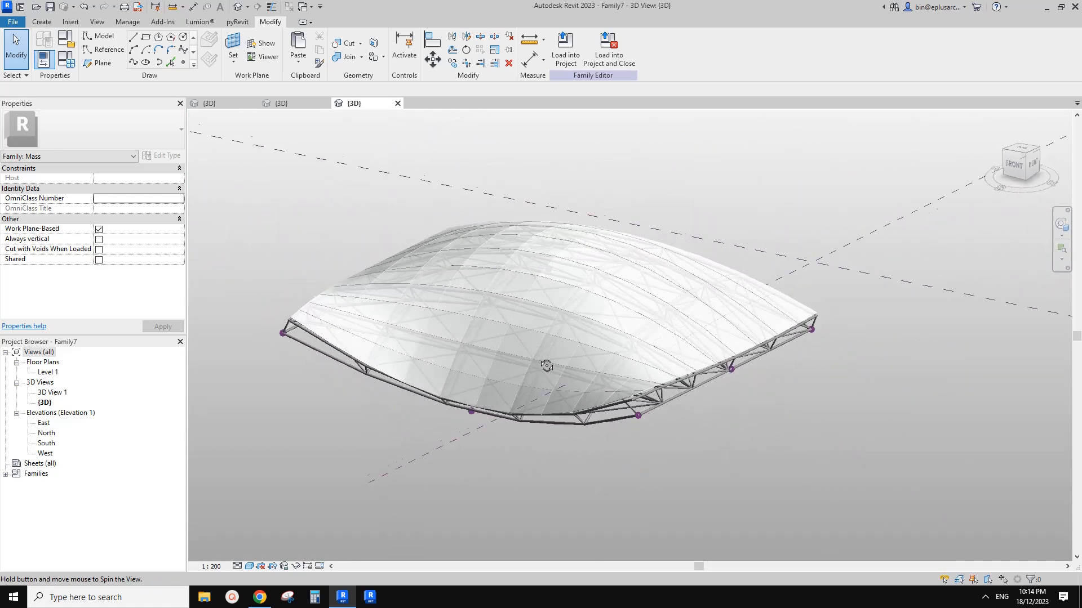
{"action": "middle_click_drag", "start_coordinate": [383, 354], "coordinate": [342, 383], "text": "shift"}
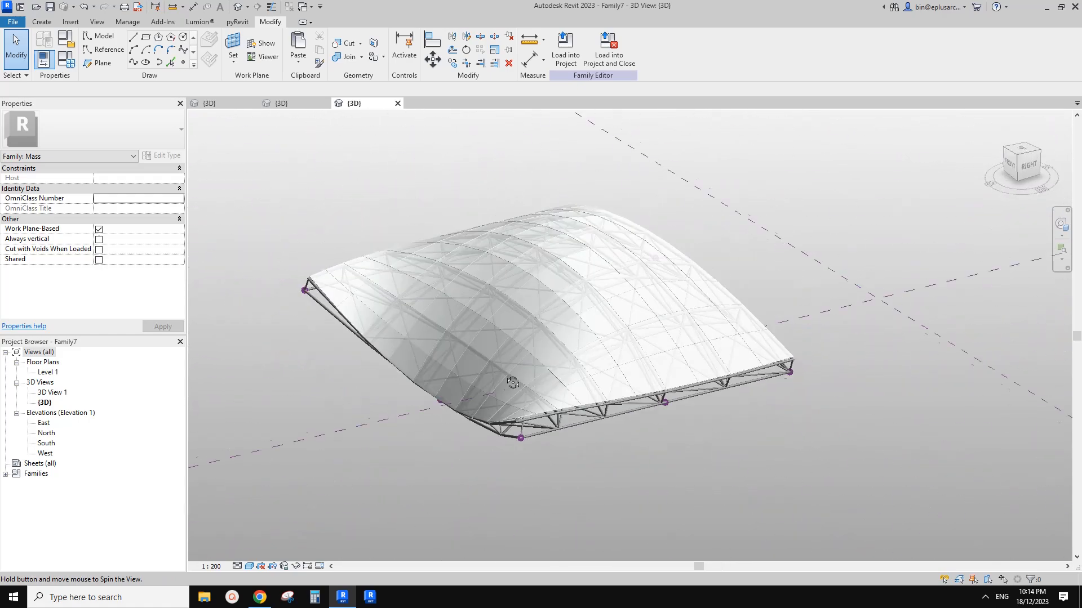
{"action": "middle_click_drag", "start_coordinate": [441, 390], "coordinate": [410, 407], "text": "shift"}
{"action": "middle_click_drag", "start_coordinate": [595, 353], "coordinate": [586, 414]}
{"action": "scroll", "coordinate": [577, 411], "scroll_direction": "up", "scroll_amount": 1}
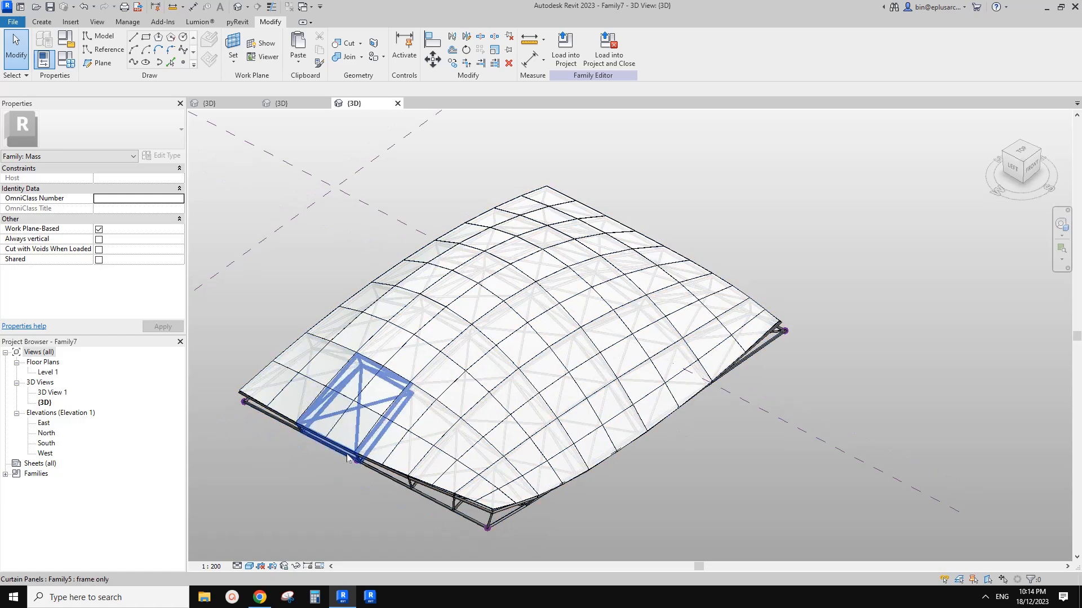
{"action": "middle_click_drag", "start_coordinate": [394, 457], "coordinate": [428, 474], "text": "shift"}
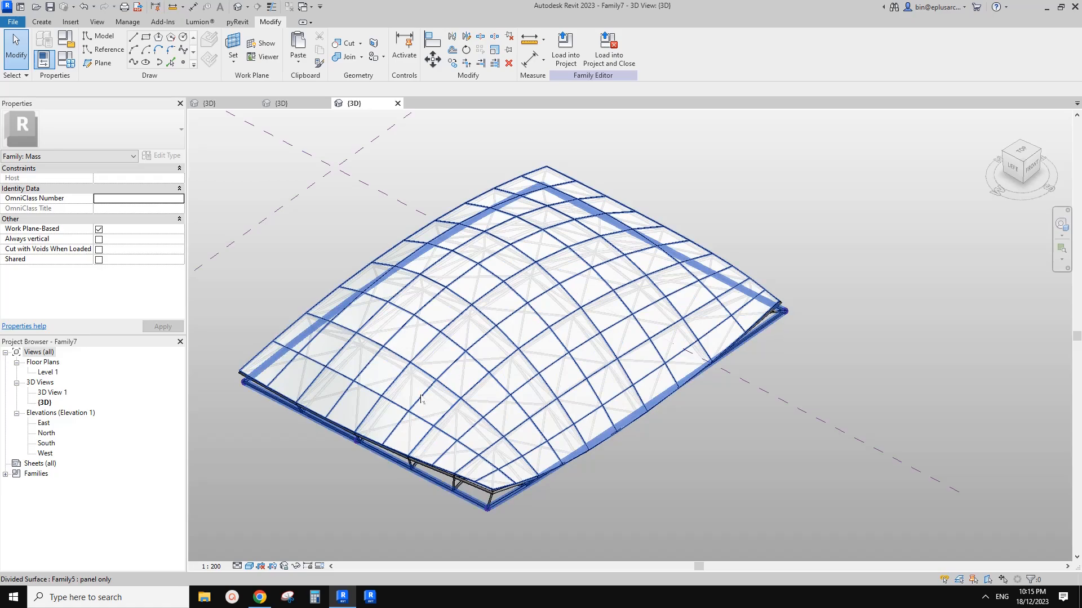
{"action": "middle_click_drag", "start_coordinate": [485, 394], "coordinate": [408, 408], "text": "shift"}
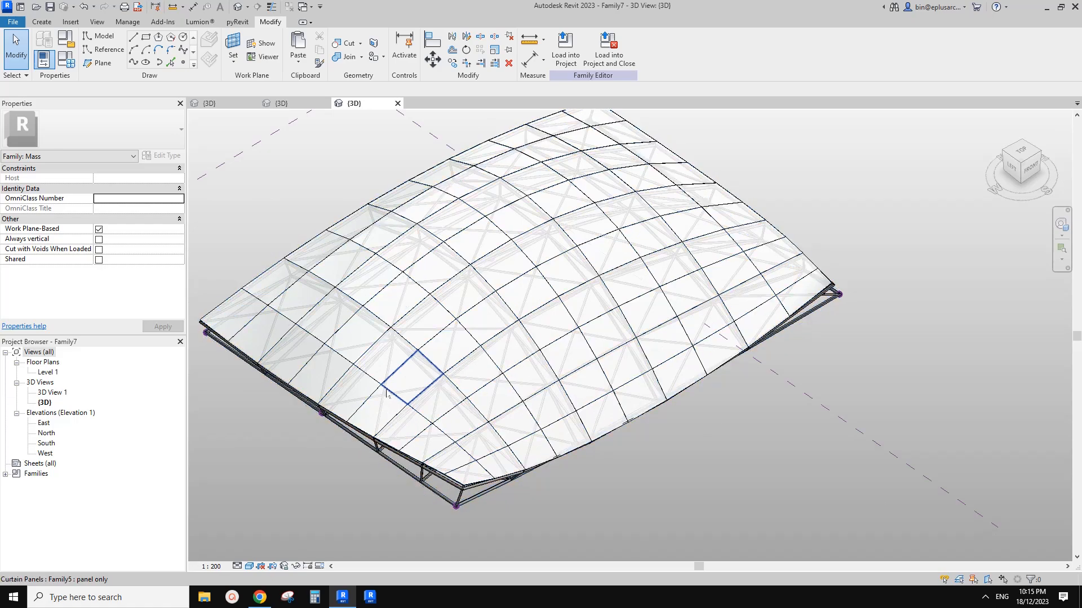
{"action": "middle_click_drag", "start_coordinate": [387, 392], "coordinate": [384, 331]}
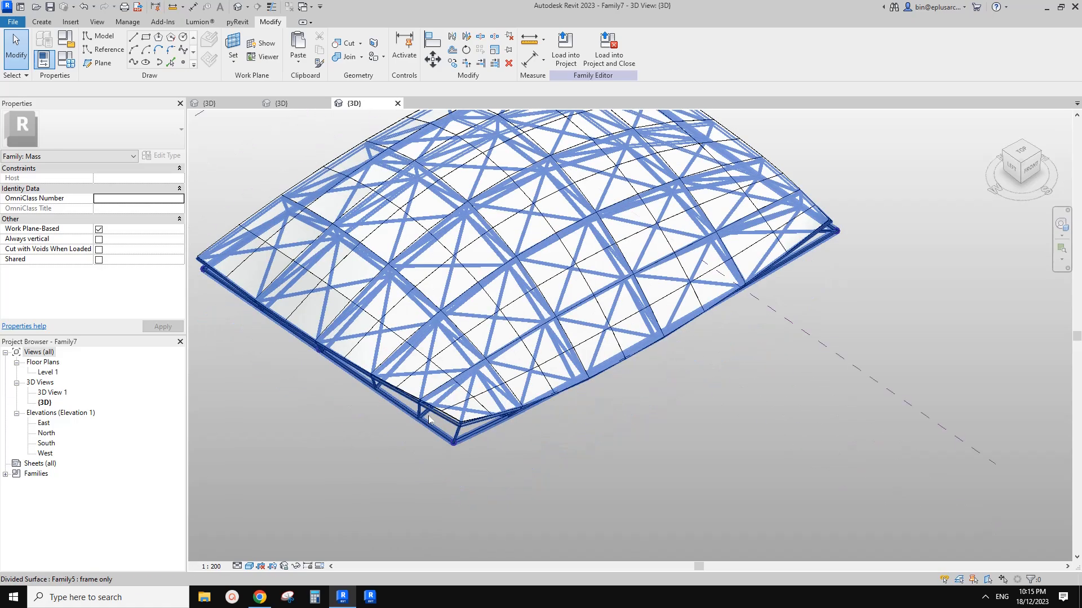
Step: Inspect individual frame-only curtain panels near the front corner and compare them with the glass panels above
{"action": "left_click", "coordinate": [450, 357]}
{"action": "key", "text": "Escape"}
{"action": "left_click", "coordinate": [451, 363]}
{"action": "middle_click_drag", "start_coordinate": [450, 362], "coordinate": [422, 400], "text": "shift"}
{"action": "key", "text": "Escape"}
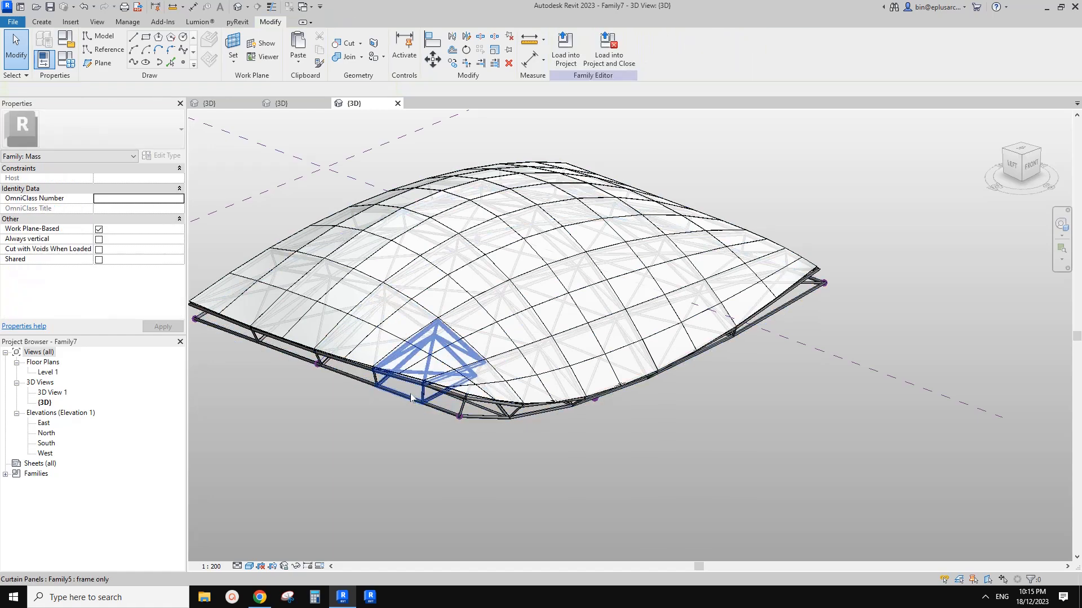
{"action": "left_click", "coordinate": [410, 396]}
{"action": "key", "text": "Escape"}
{"action": "scroll", "coordinate": [565, 455], "scroll_direction": "down", "scroll_amount": 3}
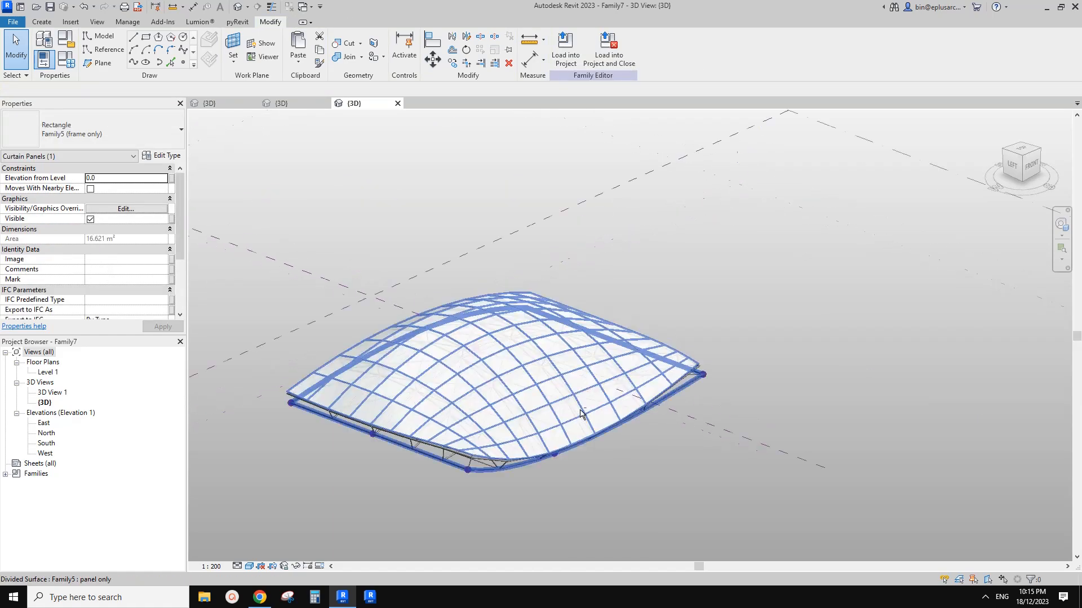
{"action": "scroll", "coordinate": [573, 412], "scroll_direction": "up", "scroll_amount": 2}
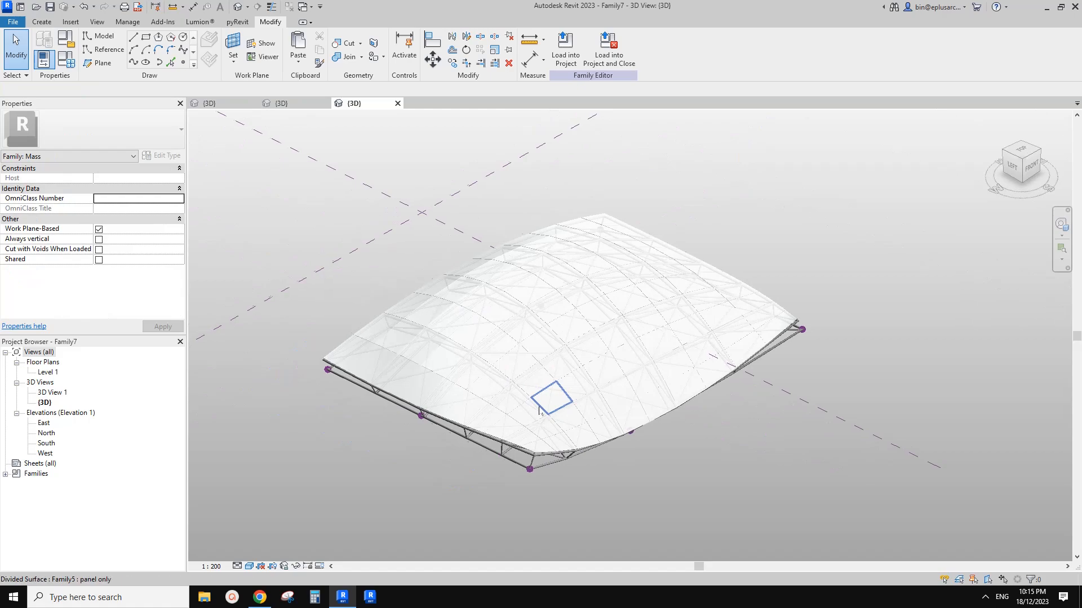